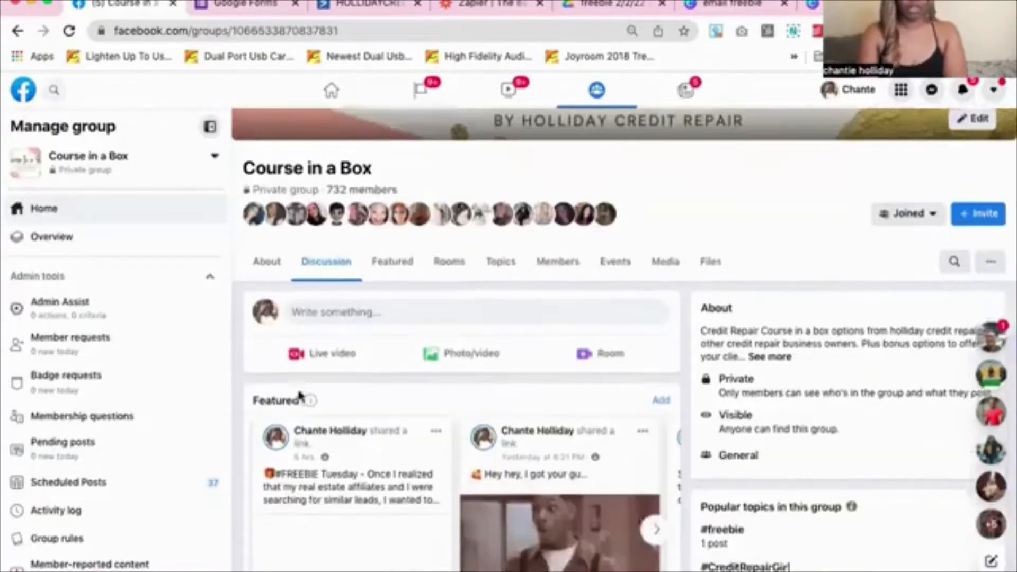
# Scroll the Course in a Box group feed to reach the Sunday FREEBIE post with the fixcredit PDF
pyautogui.scroll(-3, 299, 395)
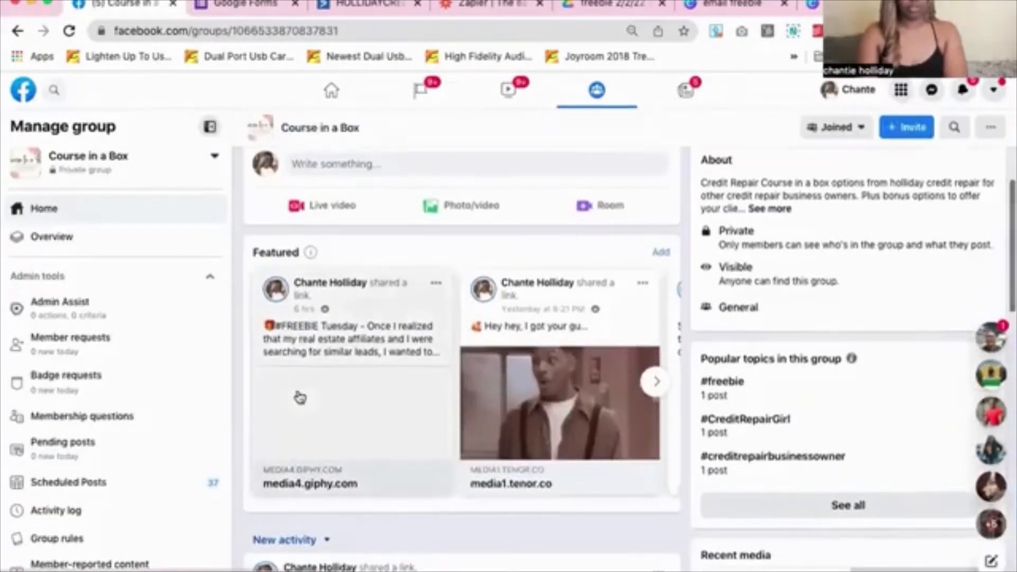
pyautogui.scroll(-5, 299, 398)
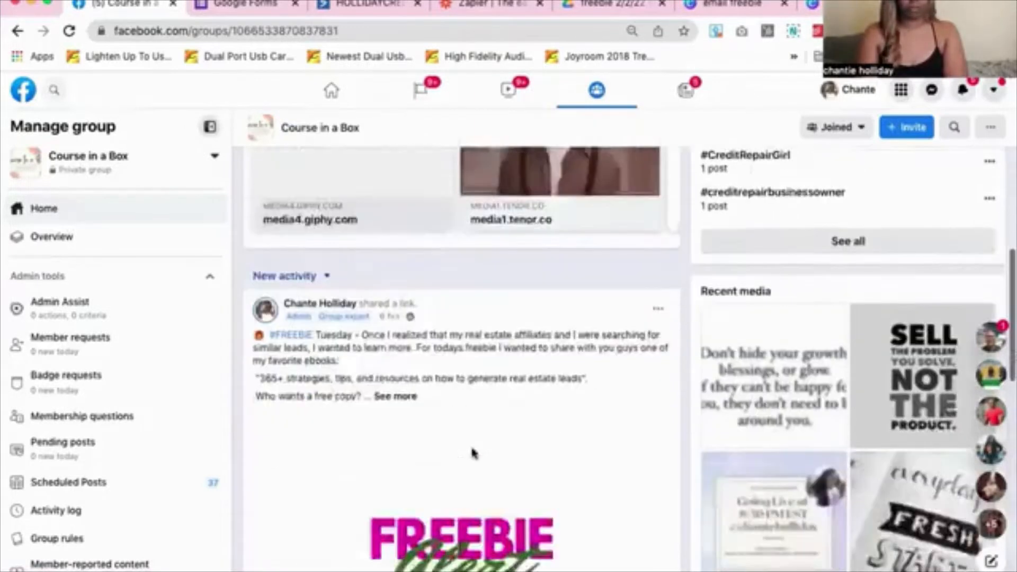
pyautogui.scroll(-7, 472, 450)
pyautogui.scroll(3, 472, 450)
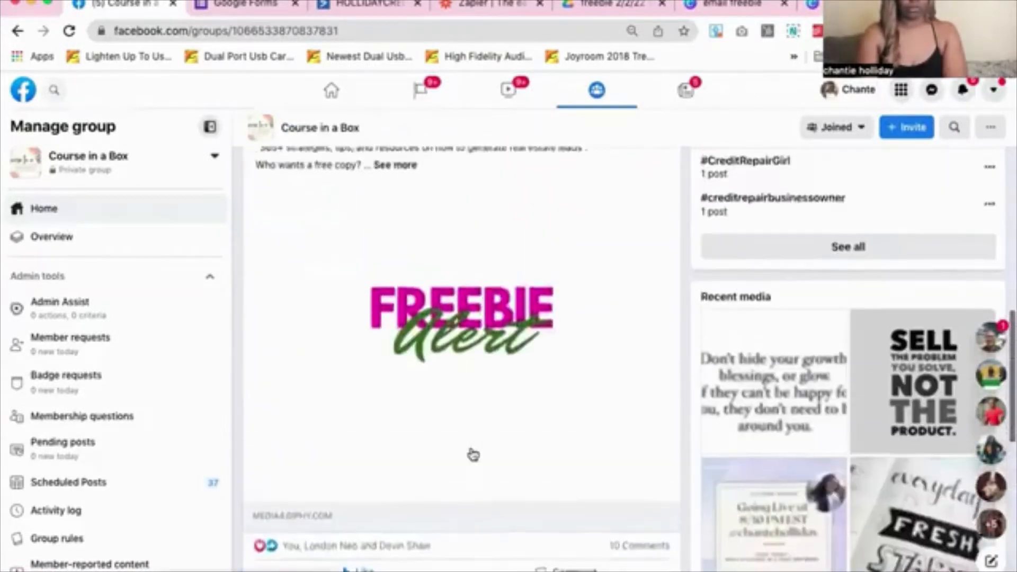
pyautogui.scroll(2, 472, 454)
pyautogui.scroll(-12, 473, 453)
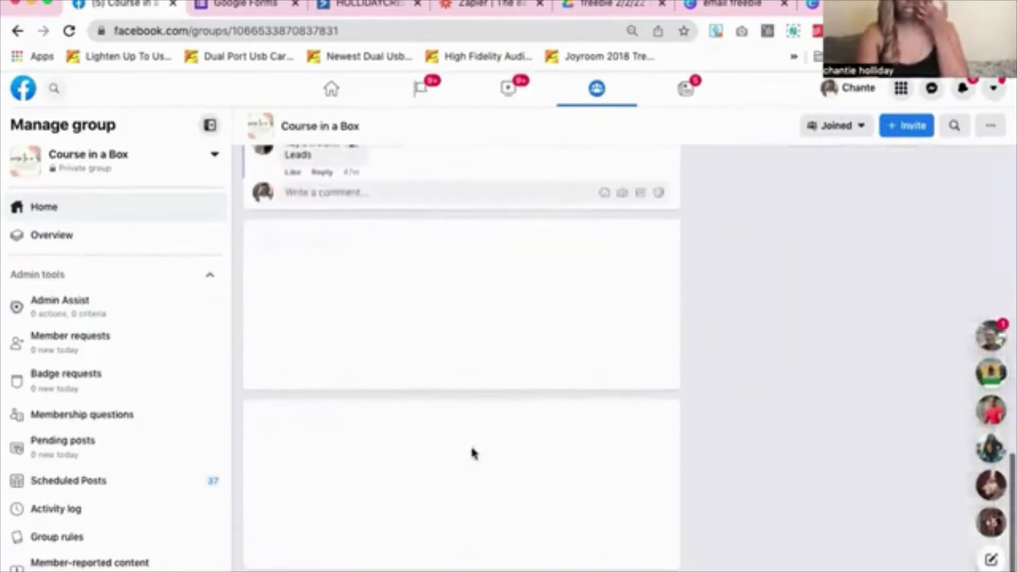
pyautogui.scroll(-4, 473, 453)
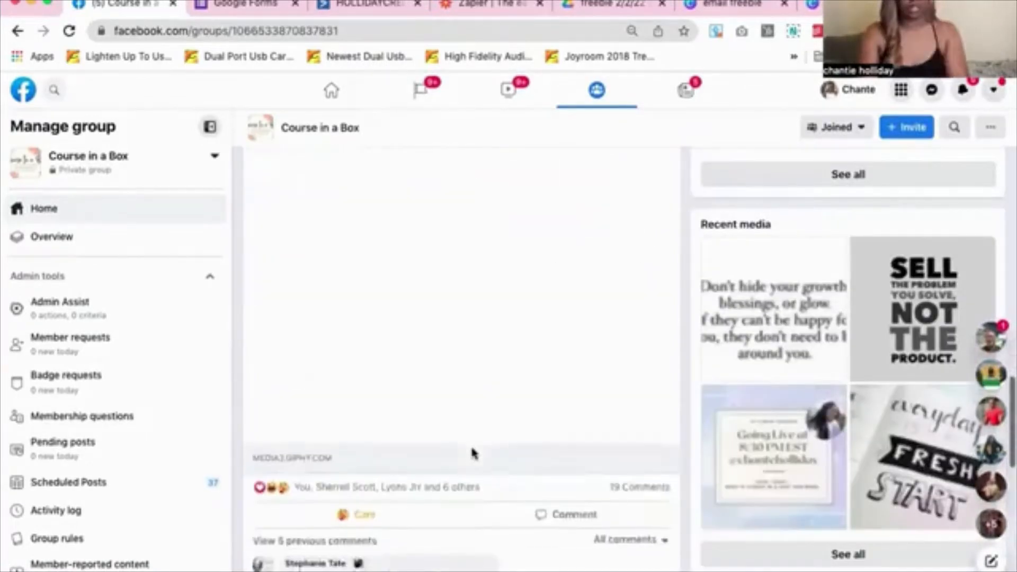
pyautogui.scroll(-12, 473, 453)
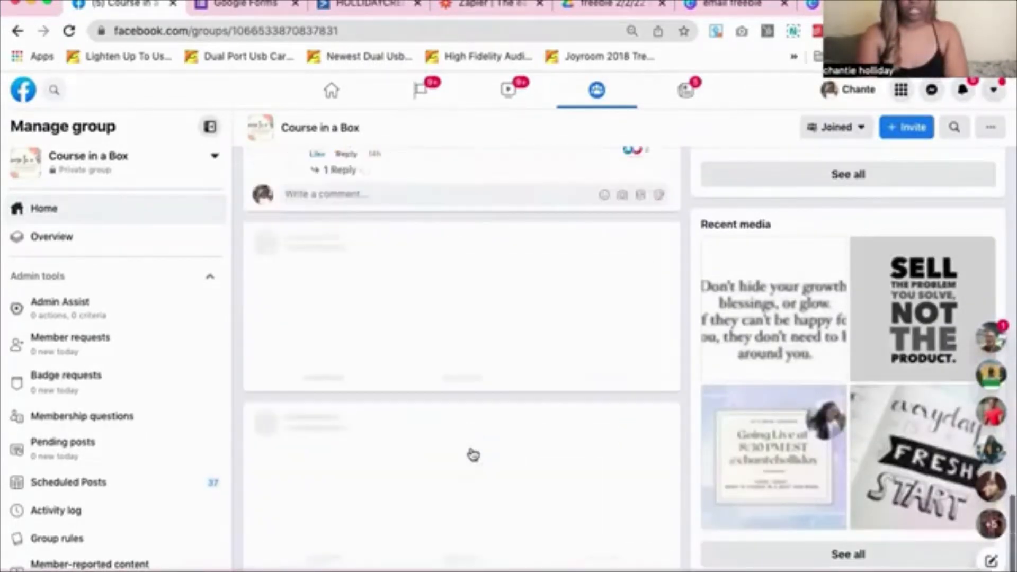
pyautogui.scroll(-8, 473, 453)
pyautogui.scroll(-5, 473, 454)
pyautogui.scroll(-10, 473, 454)
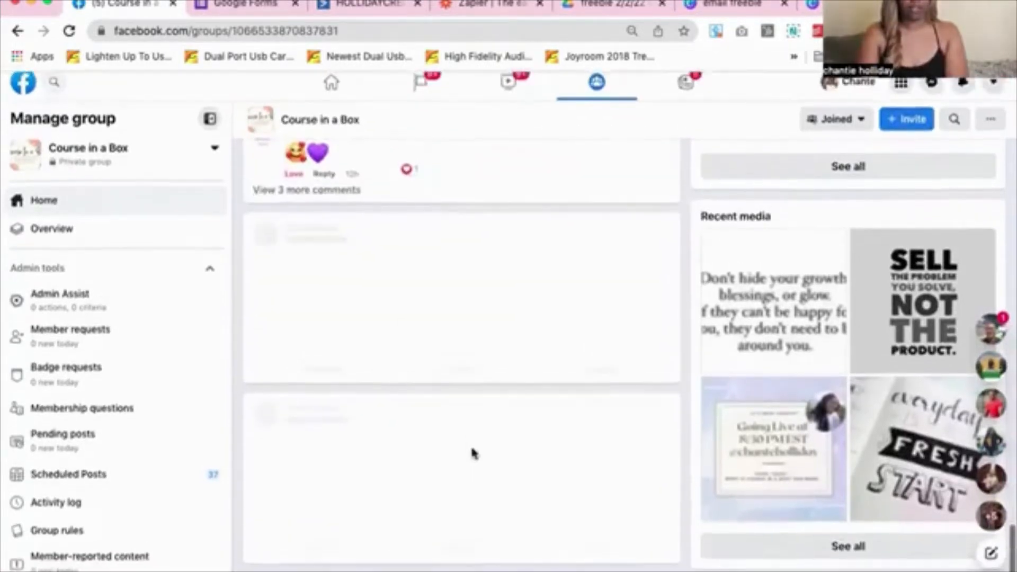
pyautogui.scroll(-3, 473, 454)
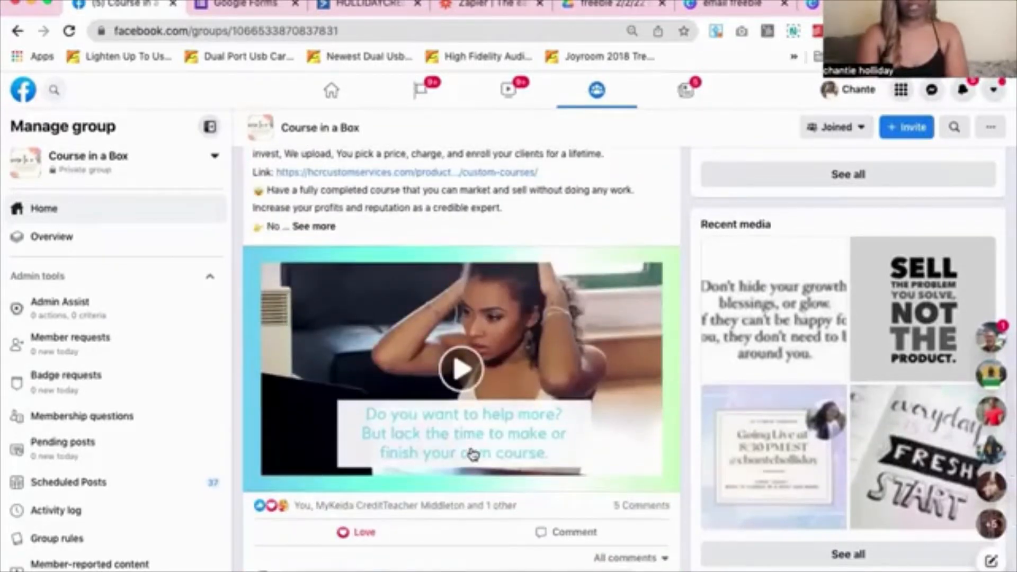
pyautogui.scroll(-2, 473, 454)
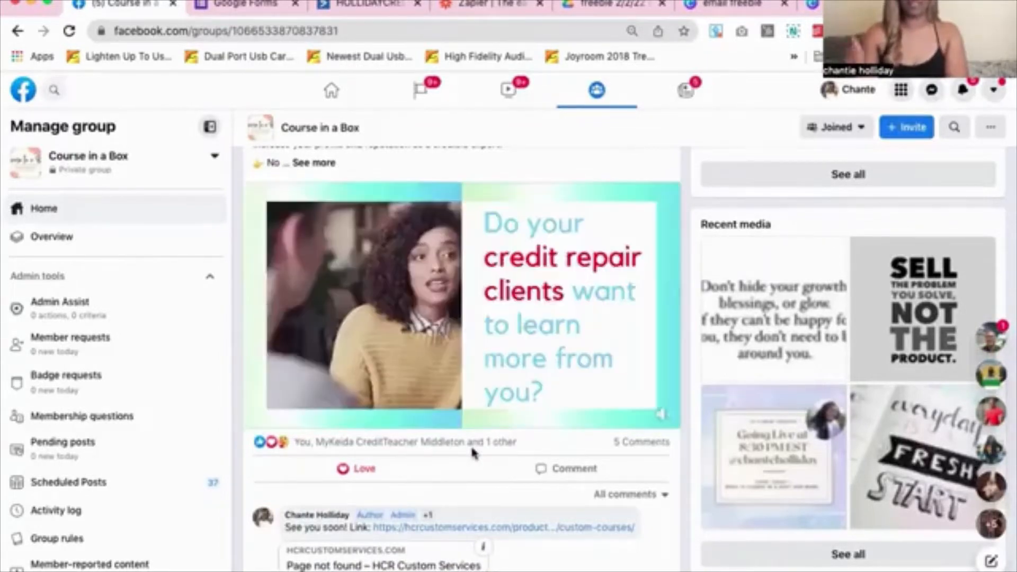
pyautogui.scroll(3, 473, 453)
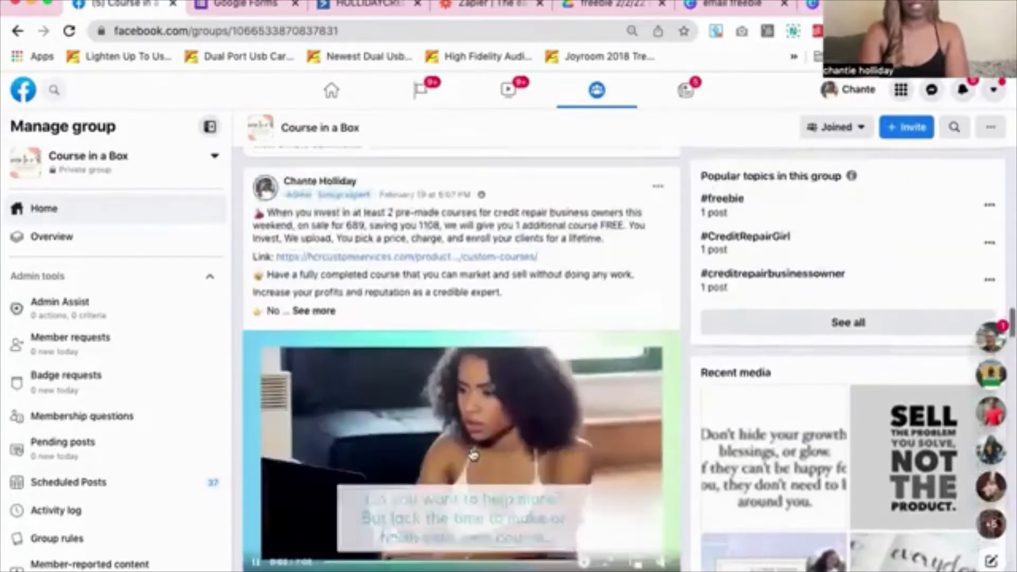
pyautogui.scroll(-4, 473, 454)
pyautogui.scroll(5, 473, 454)
pyautogui.scroll(-5, 473, 454)
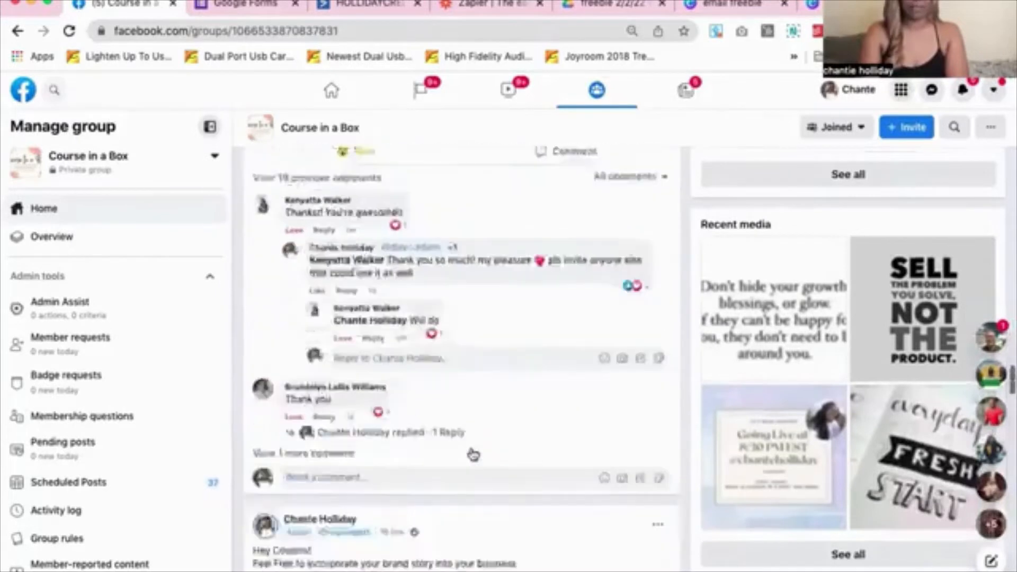
pyautogui.scroll(5, 473, 454)
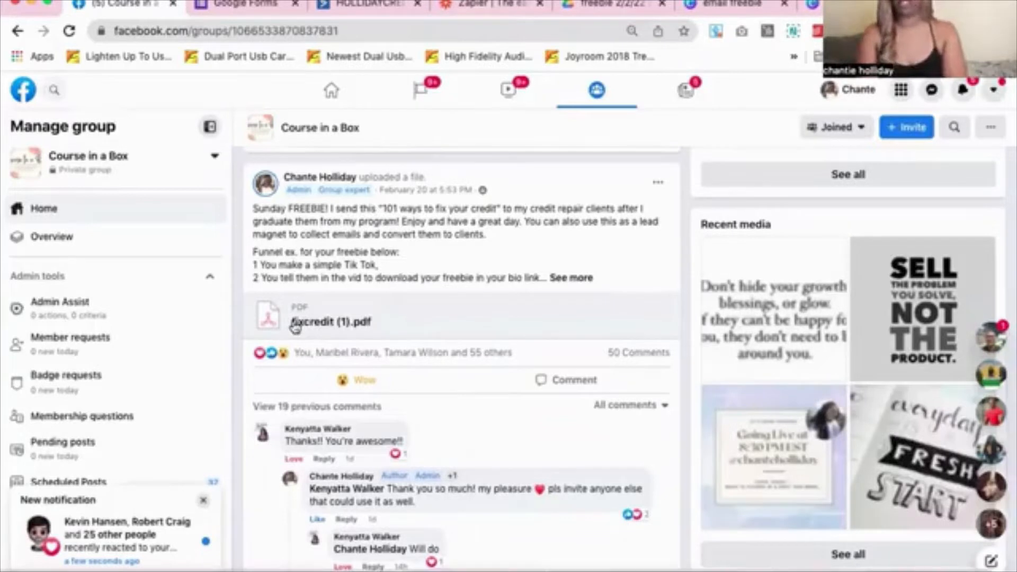
# Download the fixcredit PDF from the post and go to the Google Drive freebie folder
pyautogui.click(350, 318)
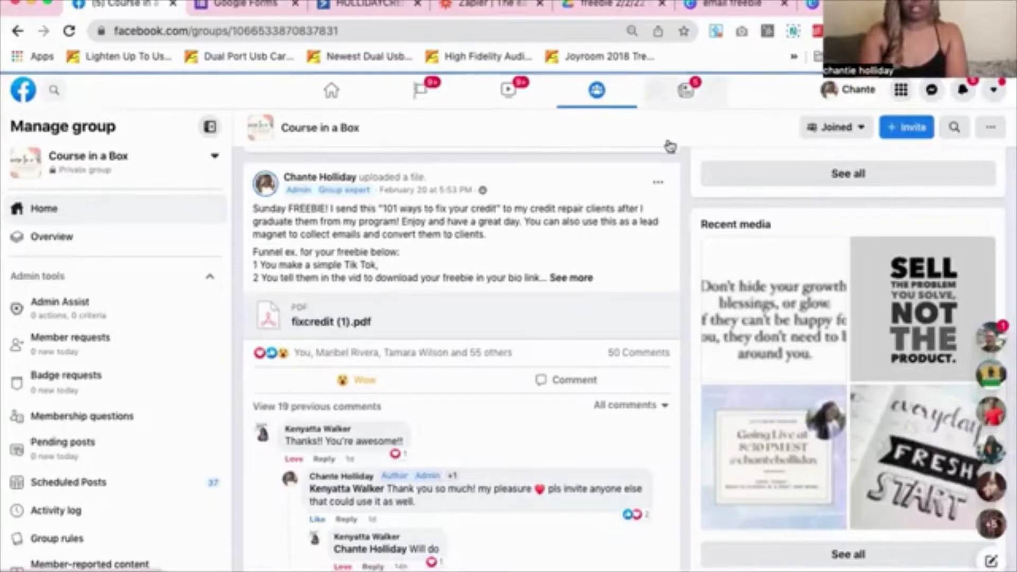
pyautogui.click(612, 12)
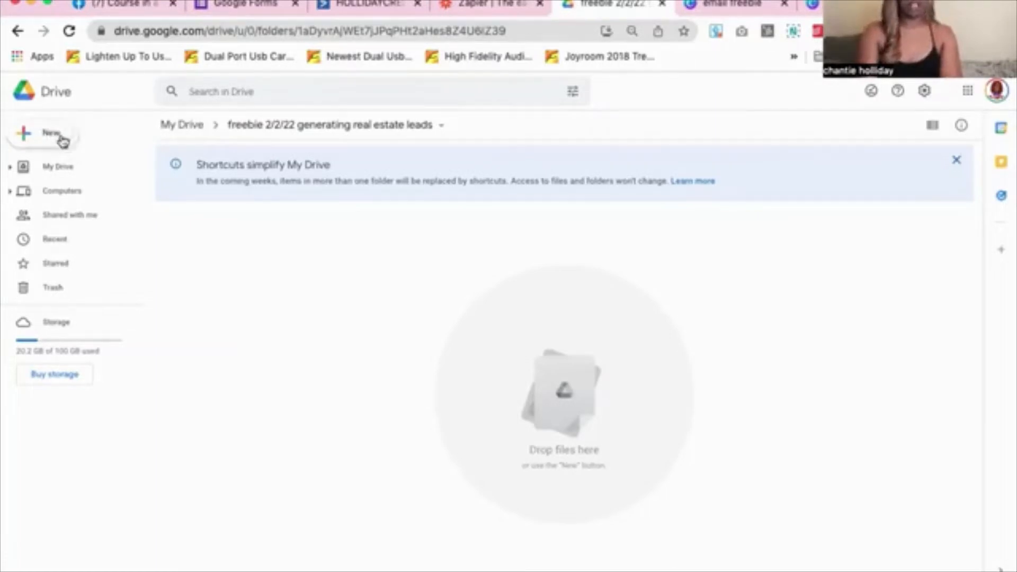
# Upload the 'Finished ebook 365' real estate leads PDF from Downloads into the freebie folder
pyautogui.click(55, 134)
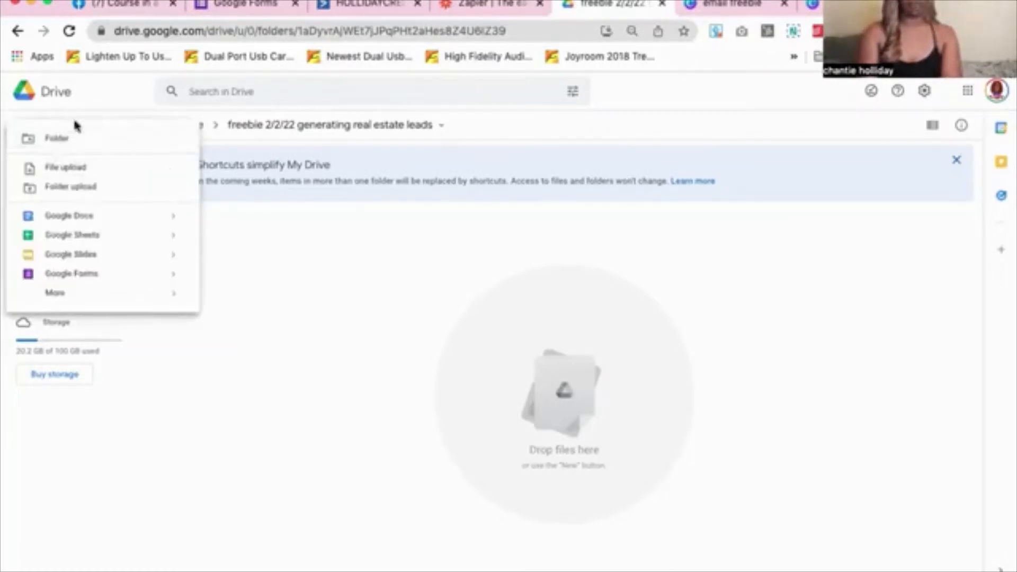
pyautogui.click(374, 263)
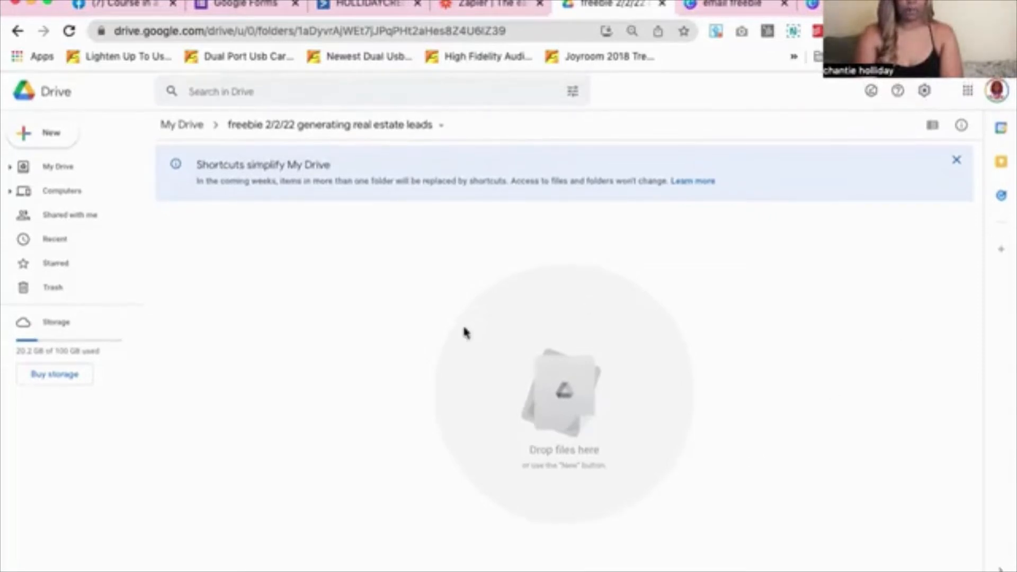
pyautogui.click(49, 134)
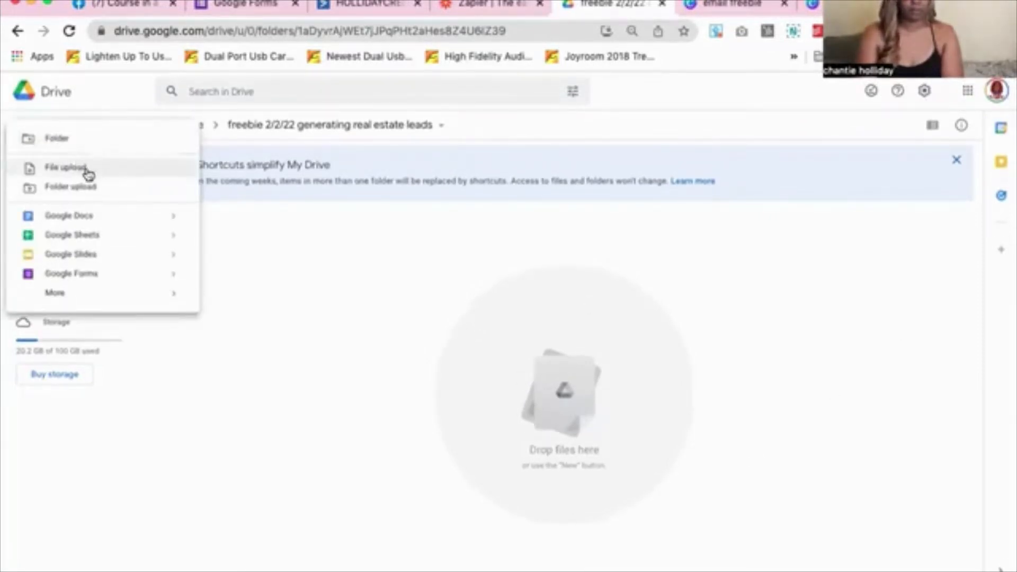
pyautogui.click(89, 170)
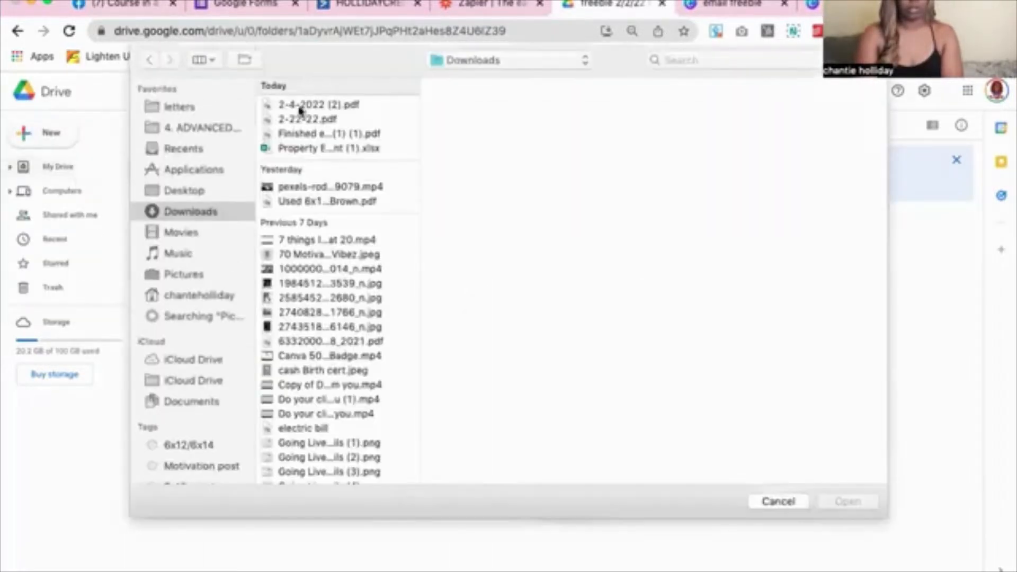
pyautogui.click(332, 133)
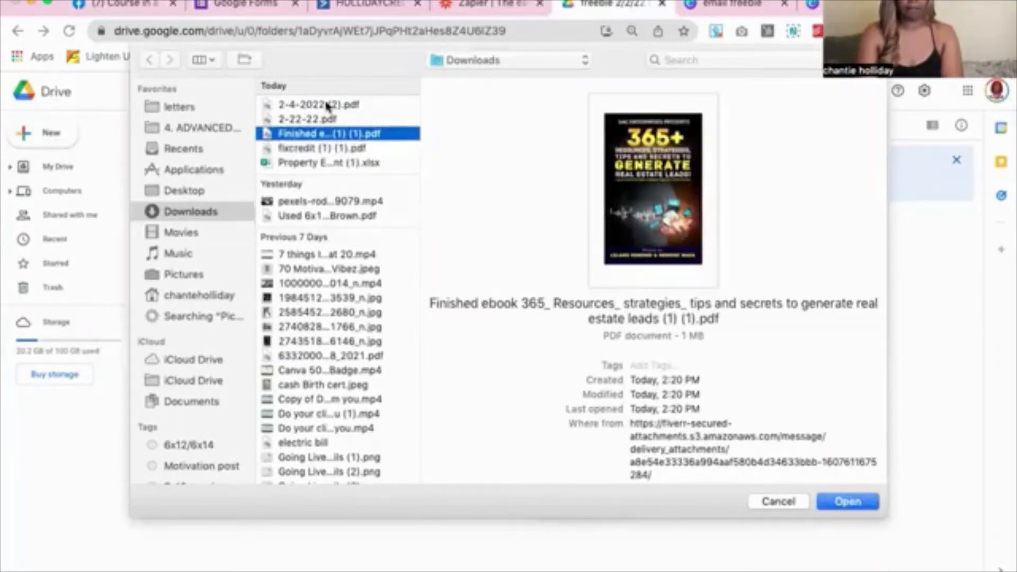
pyautogui.click(318, 148)
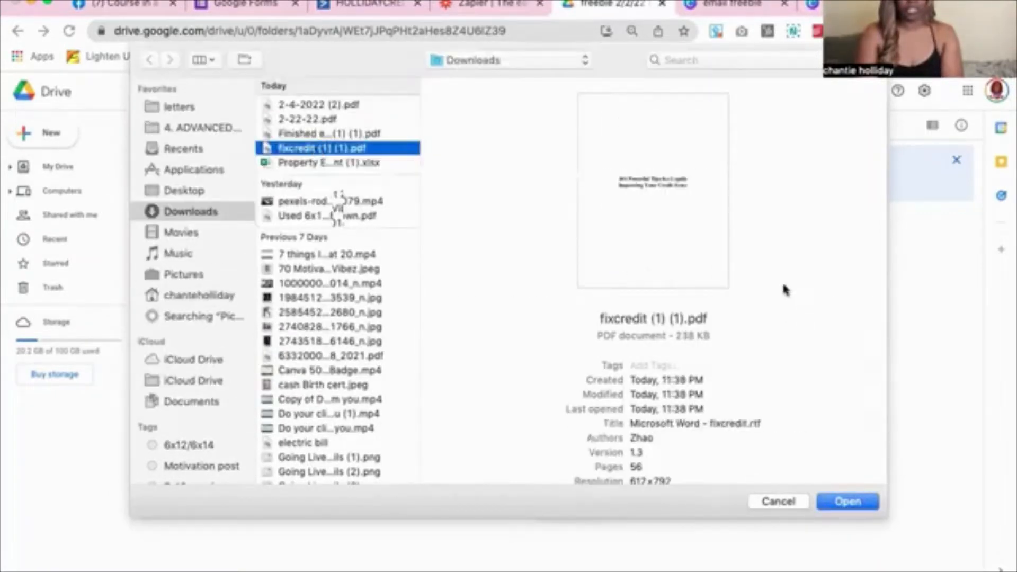
pyautogui.click(307, 135)
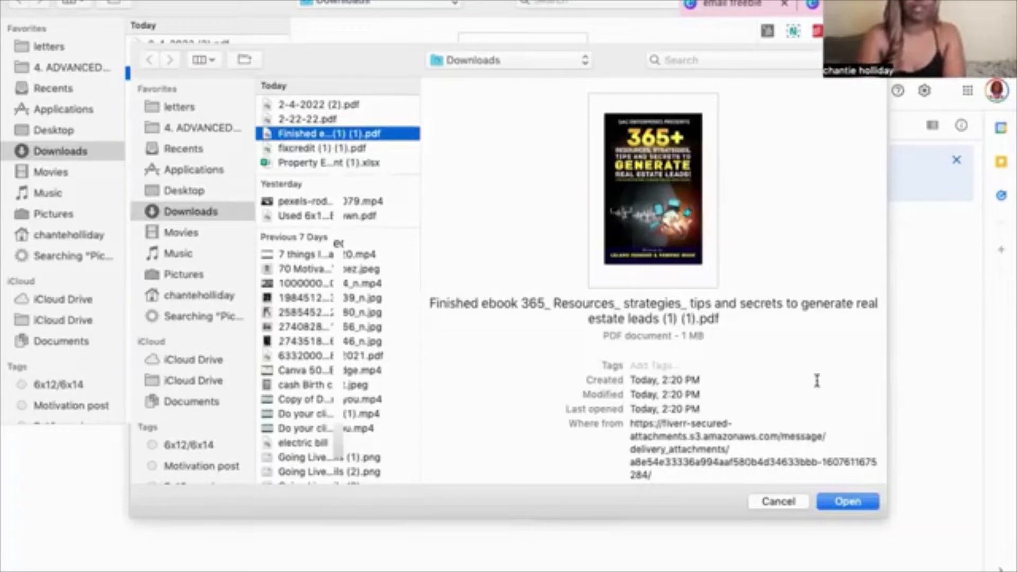
pyautogui.click(836, 508)
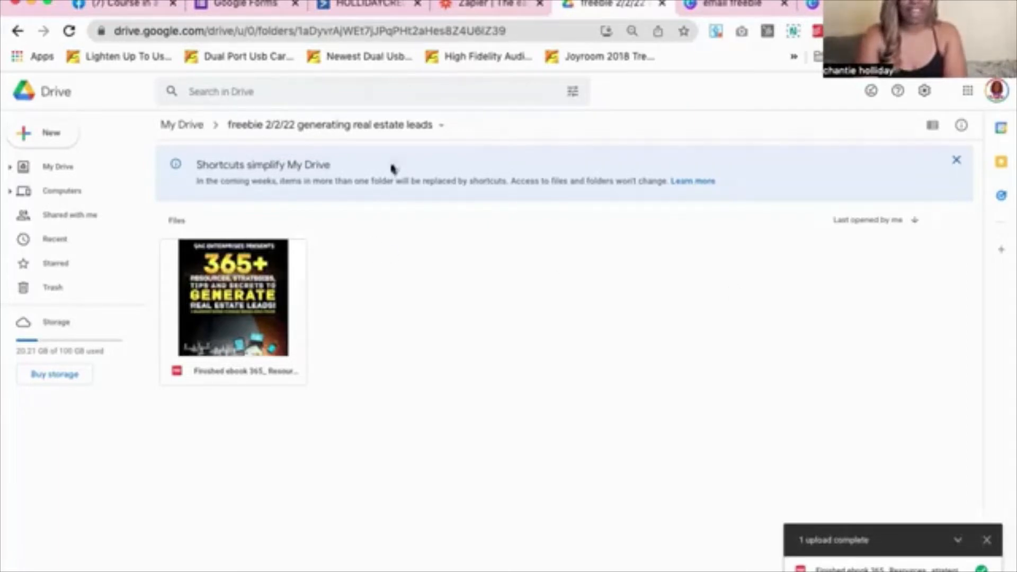
# Open the folder's options menu from the breadcrumb, then go to the Canva email freebie design
pyautogui.click(441, 128)
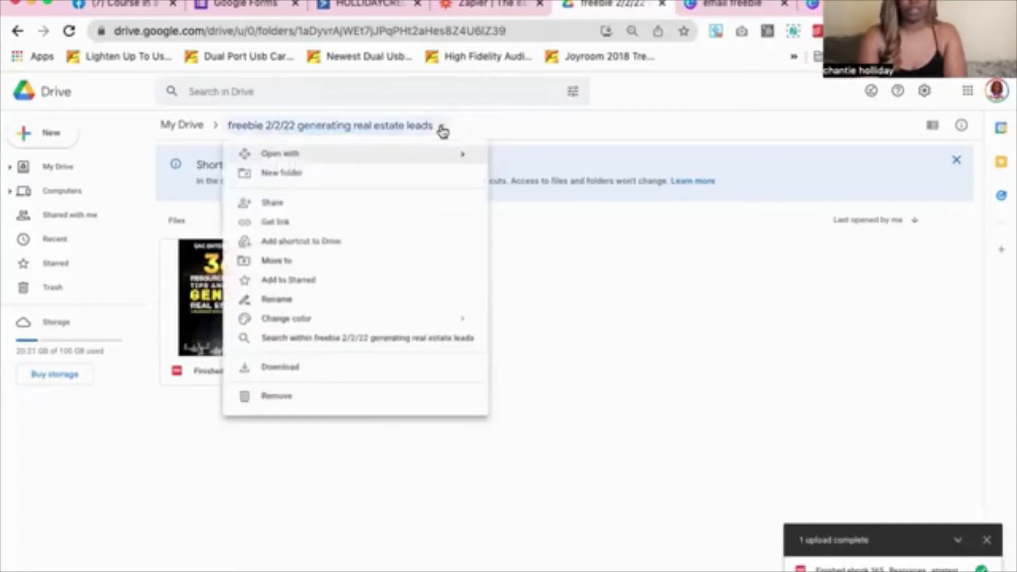
pyautogui.click(630, 314)
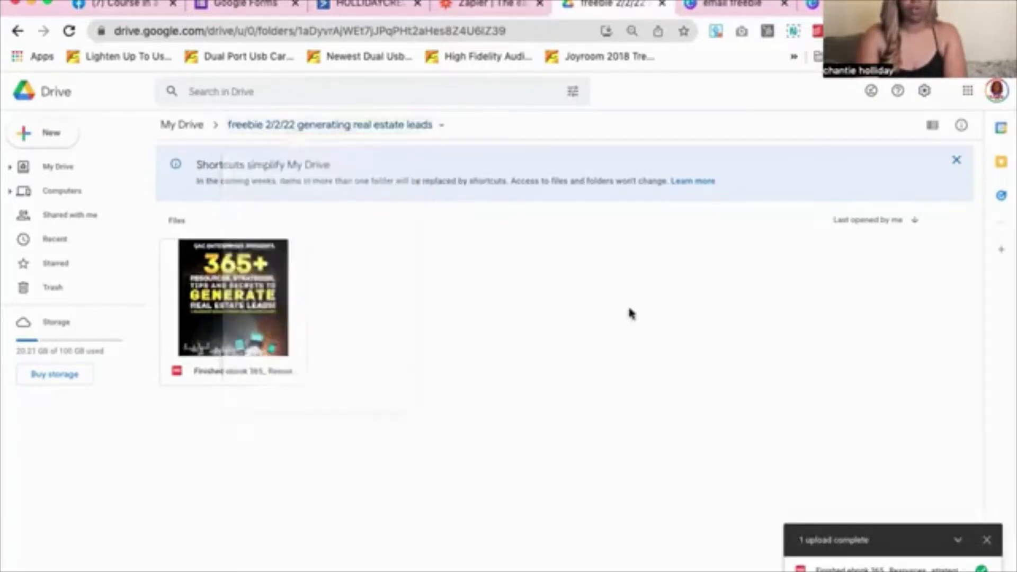
pyautogui.click(443, 128)
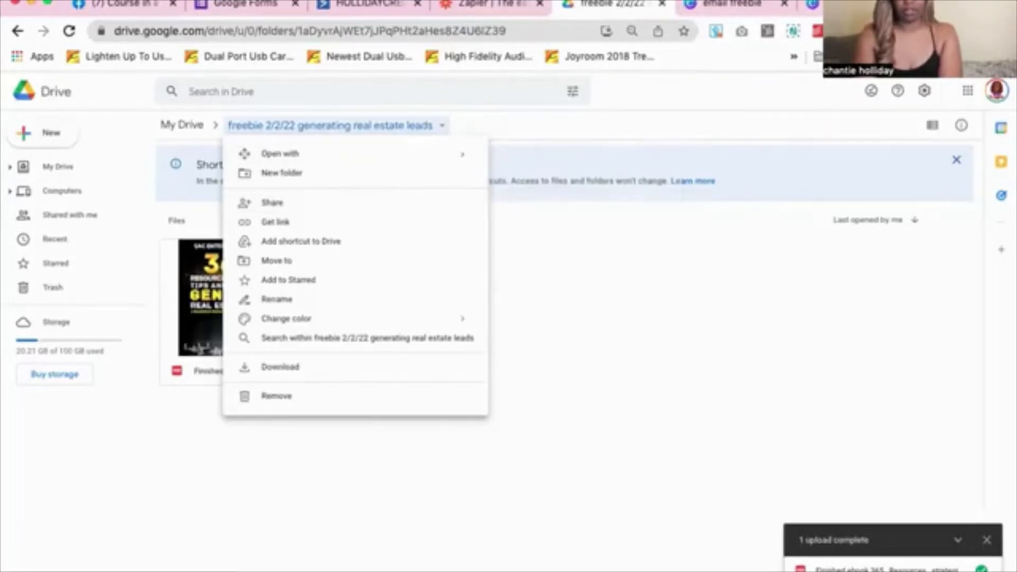
pyautogui.click(752, 4)
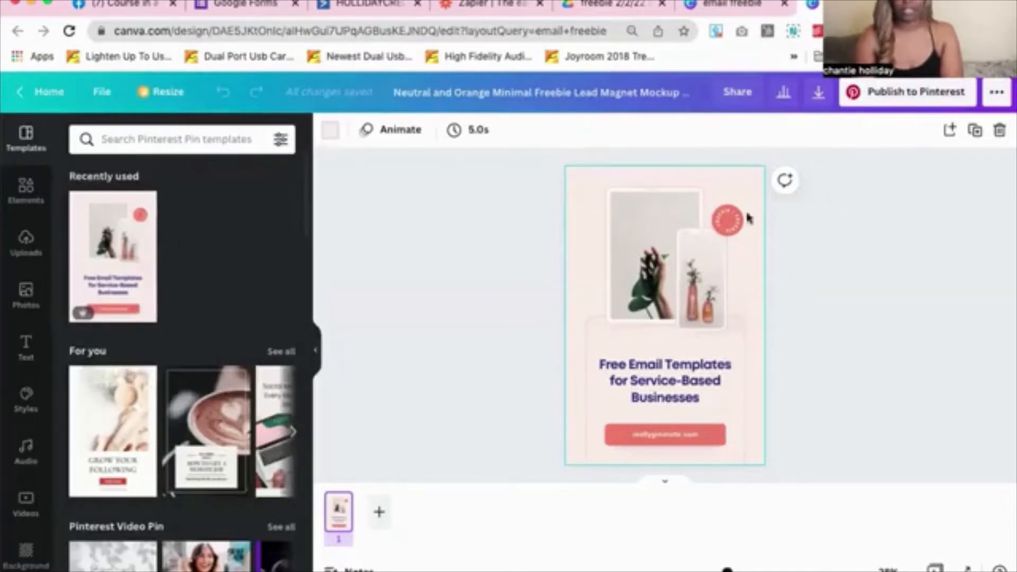
# Enlarge the pin design, hide the page thumbnails, and show the Photos library
pyautogui.click(208, 140)
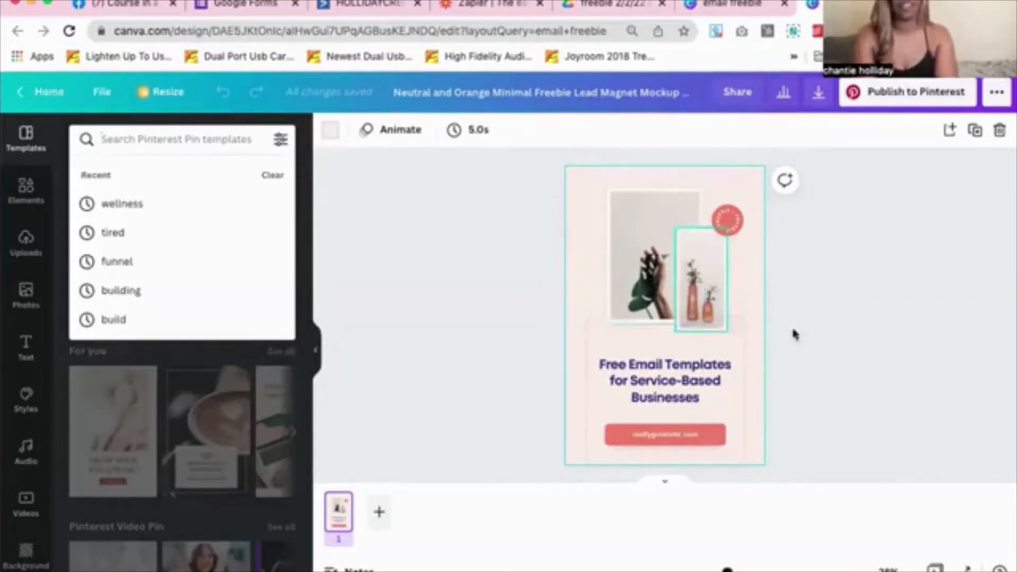
pyautogui.moveTo(727, 569); pyautogui.dragTo(730, 569)
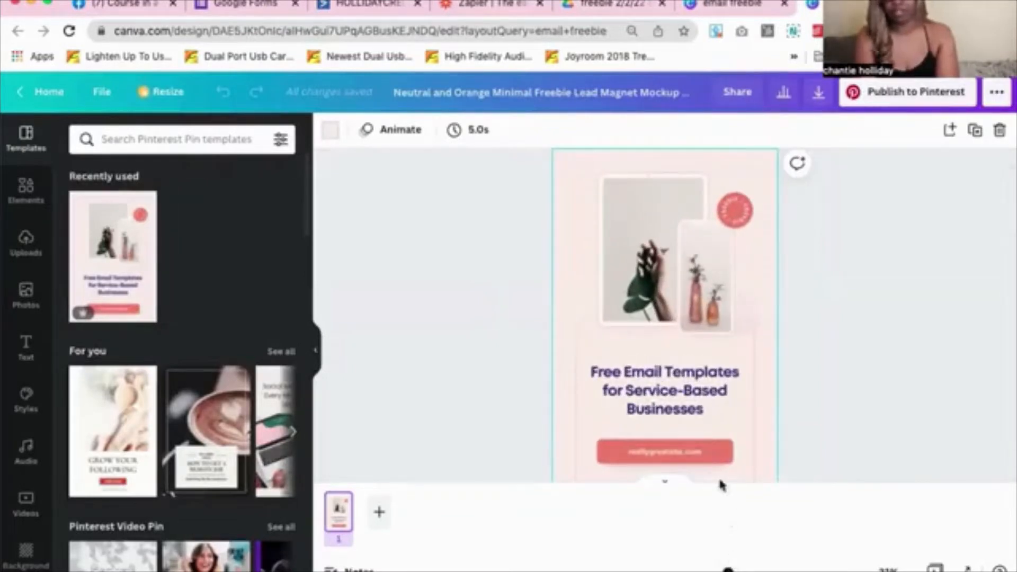
pyautogui.click(665, 482)
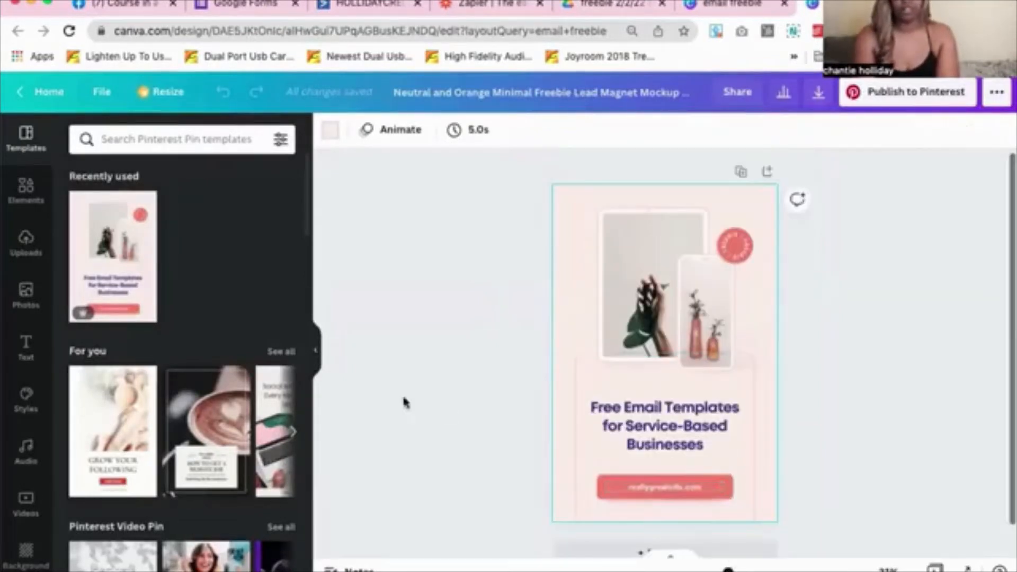
pyautogui.click(26, 292)
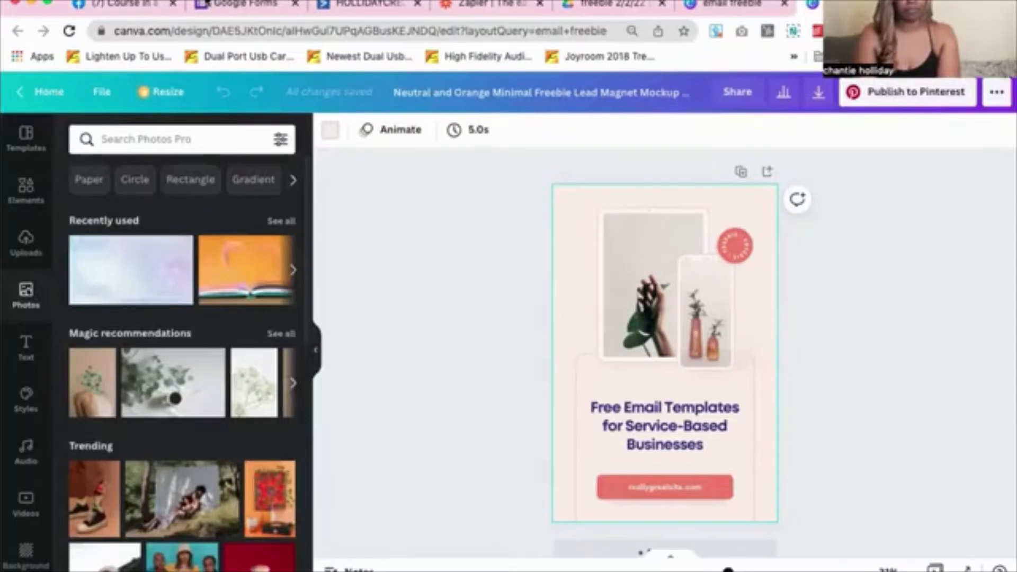
# Search the stock photos for 'real estate'
pyautogui.click(134, 139)
pyautogui.write('real')
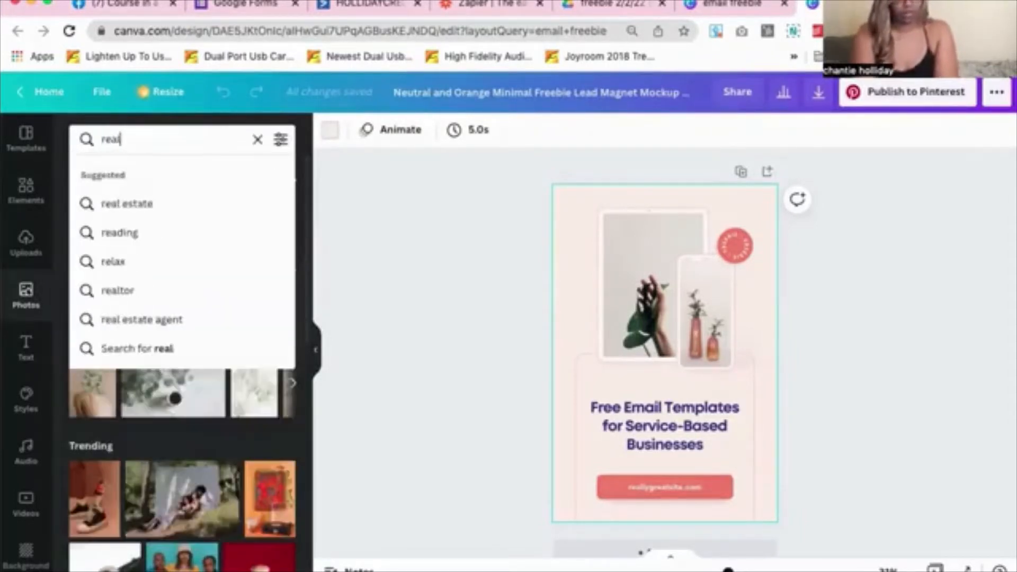
pyautogui.press('Down')
pyautogui.press('Return')
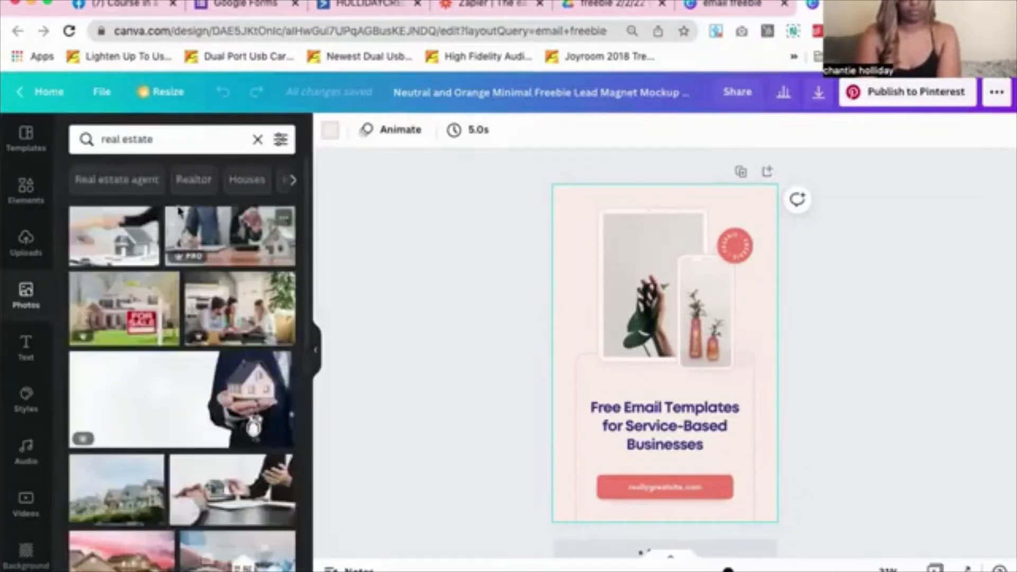
# Replace the search with 'leads', browse the results, and try the laptop Lead generation photo in the tablet
pyautogui.doubleClick(161, 140)
pyautogui.tripleClick(161, 139)
pyautogui.write('leads')
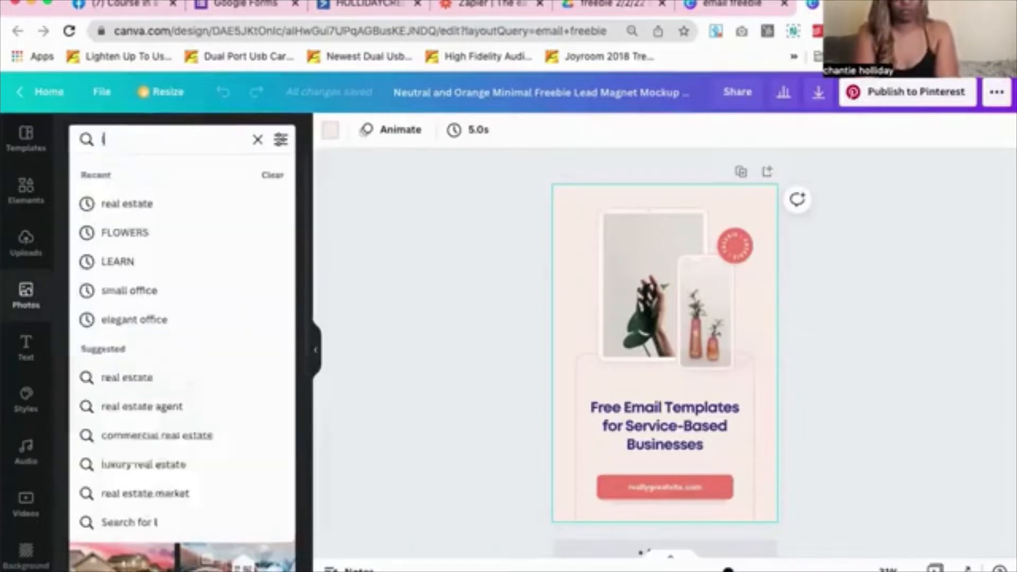
pyautogui.press('Return')
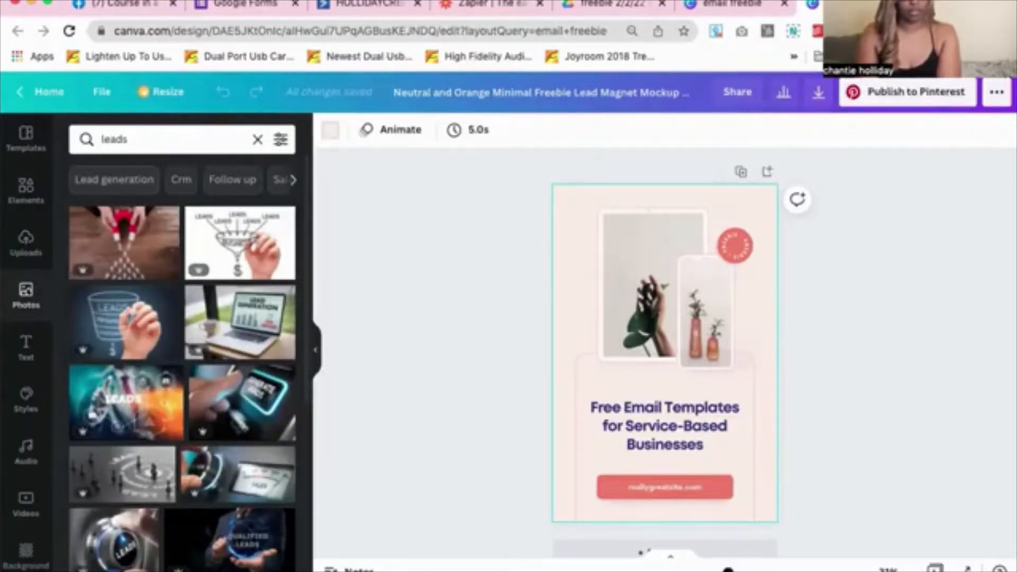
pyautogui.scroll(-1, 191, 339)
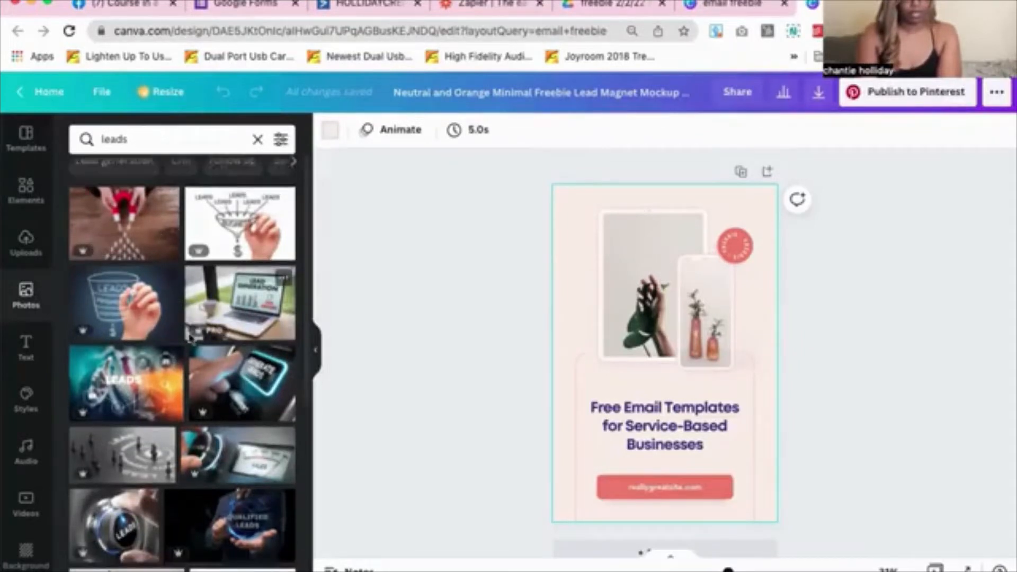
pyautogui.scroll(-3, 190, 338)
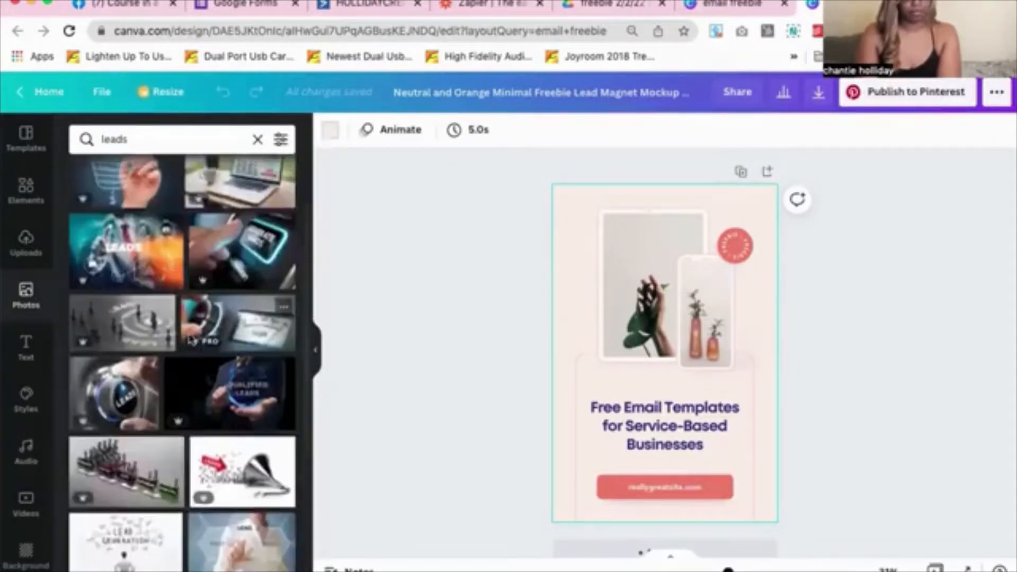
pyautogui.scroll(-3, 190, 338)
pyautogui.scroll(-3, 190, 339)
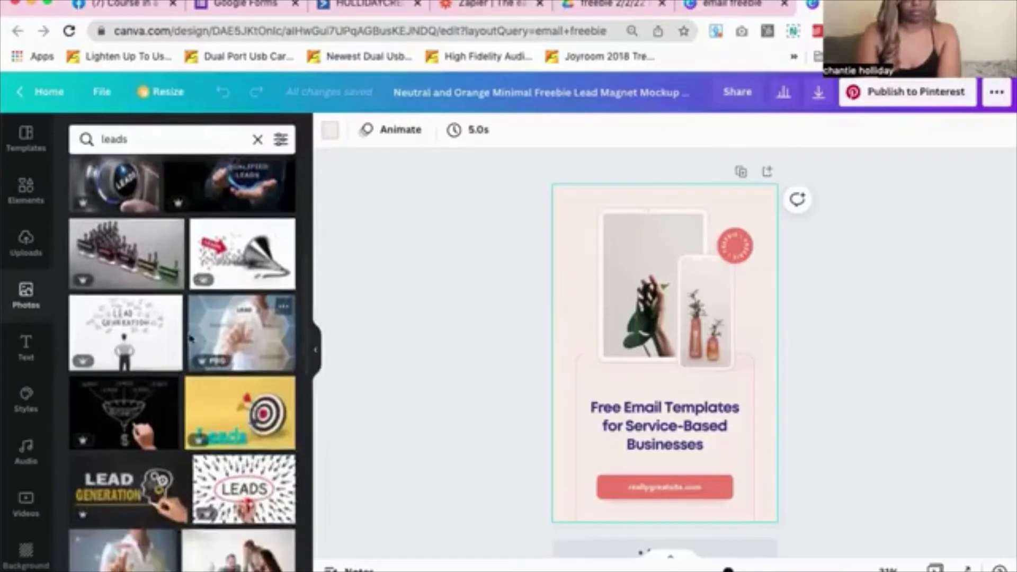
pyautogui.scroll(-7, 189, 339)
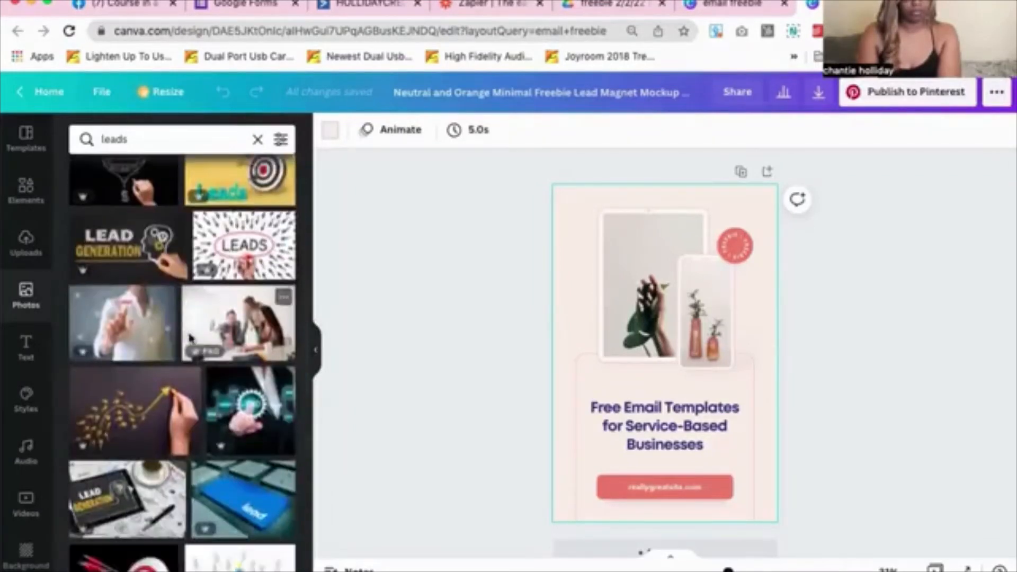
pyautogui.scroll(-4, 189, 338)
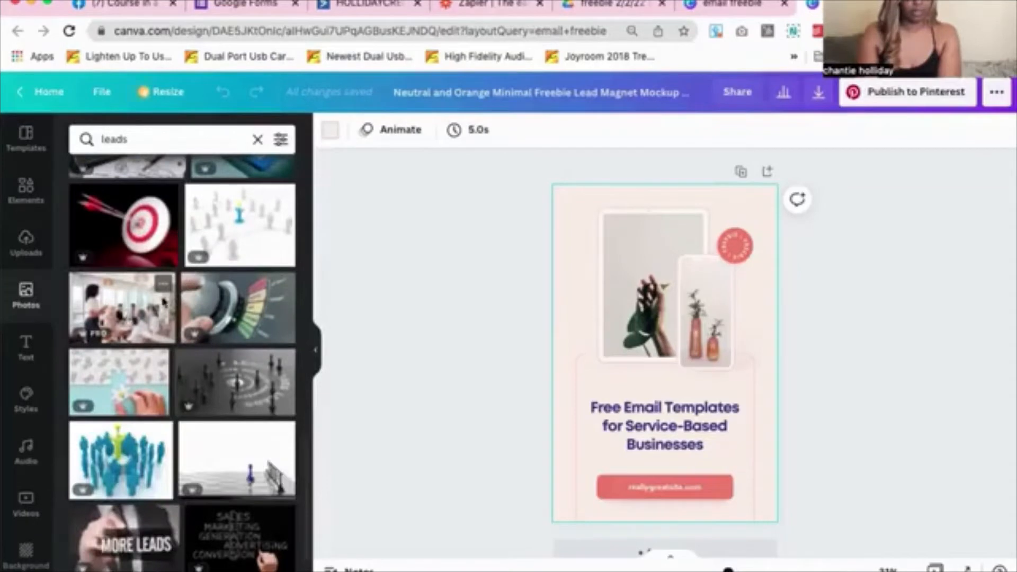
pyautogui.scroll(-5, 153, 296)
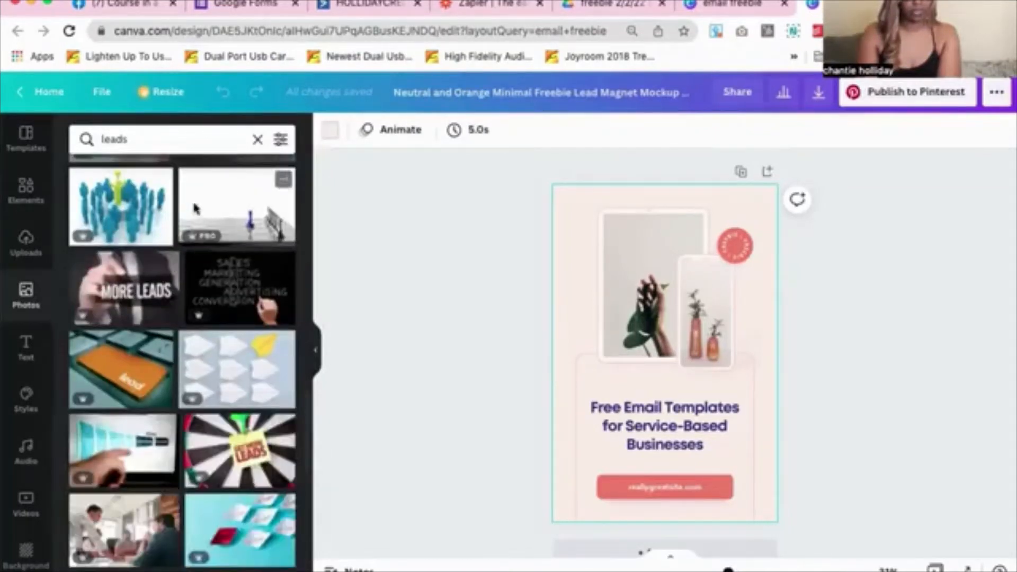
pyautogui.scroll(-5, 194, 207)
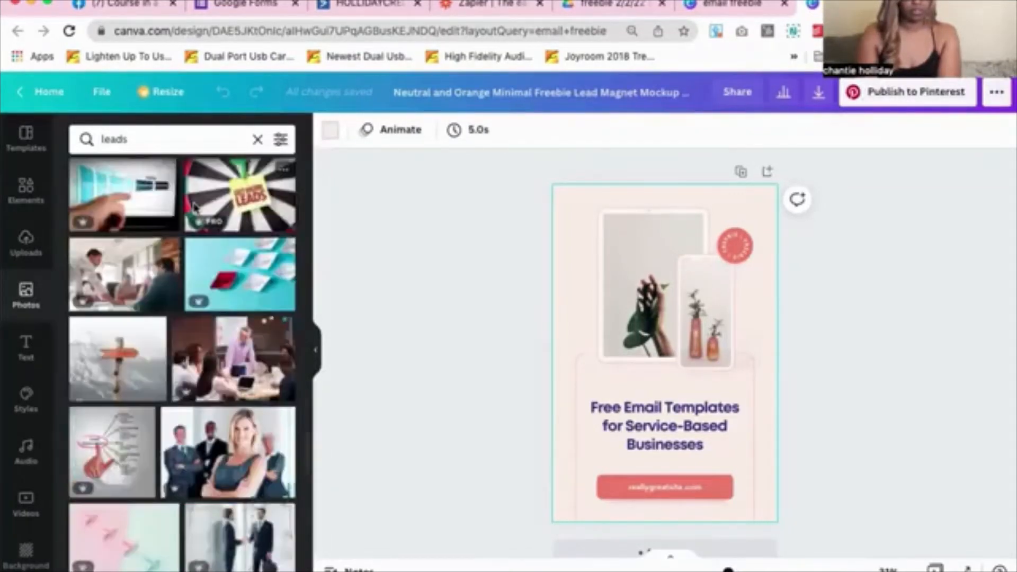
pyautogui.scroll(-2, 194, 206)
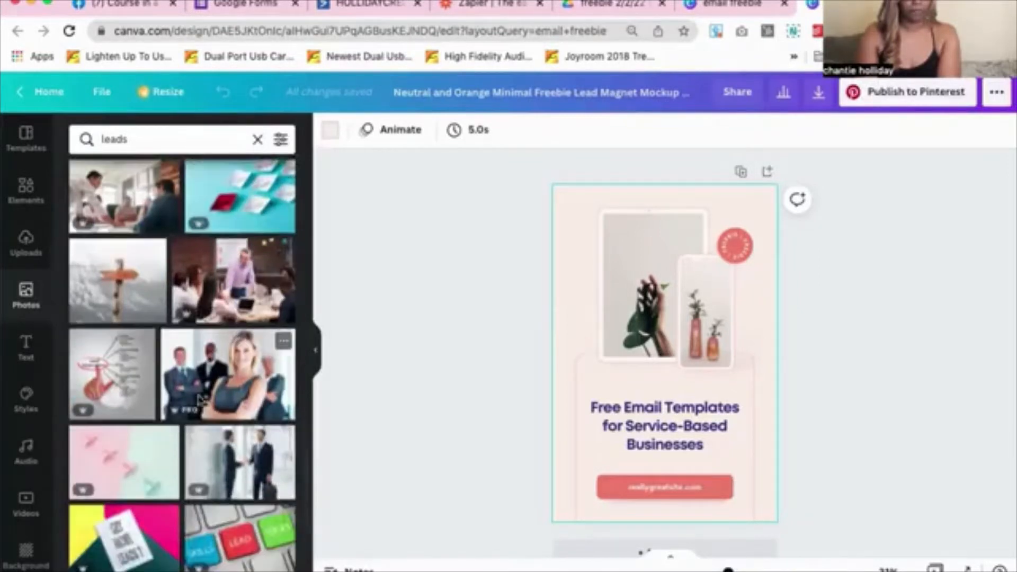
pyautogui.scroll(-1, 204, 420)
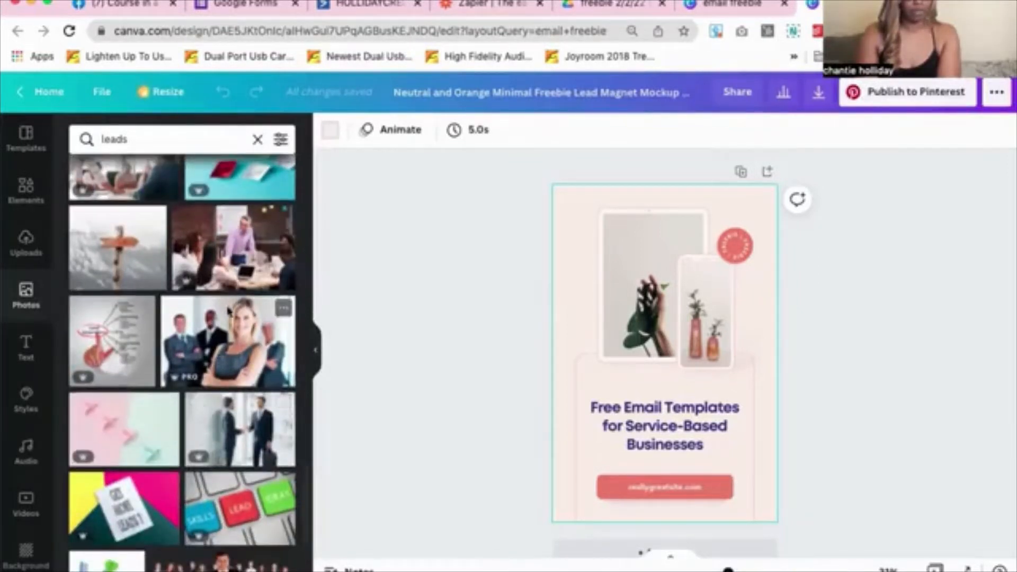
pyautogui.scroll(-10, 228, 310)
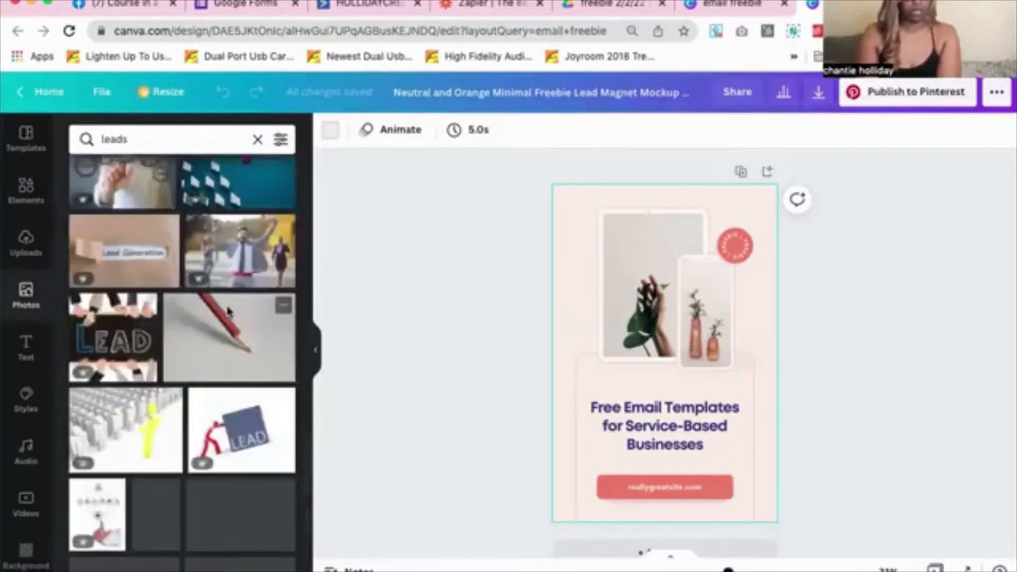
pyautogui.scroll(-3, 229, 311)
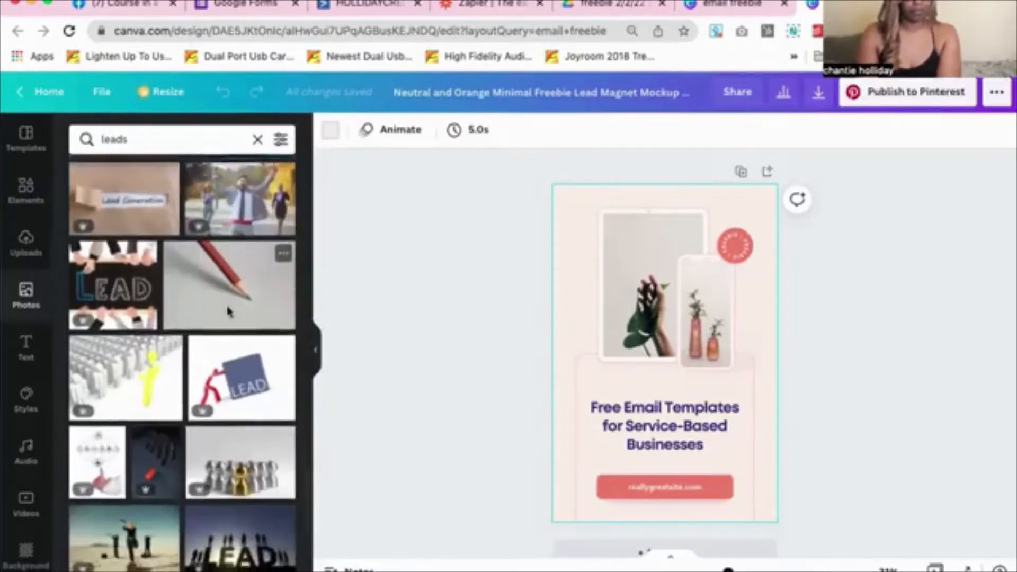
pyautogui.scroll(7, 202, 297)
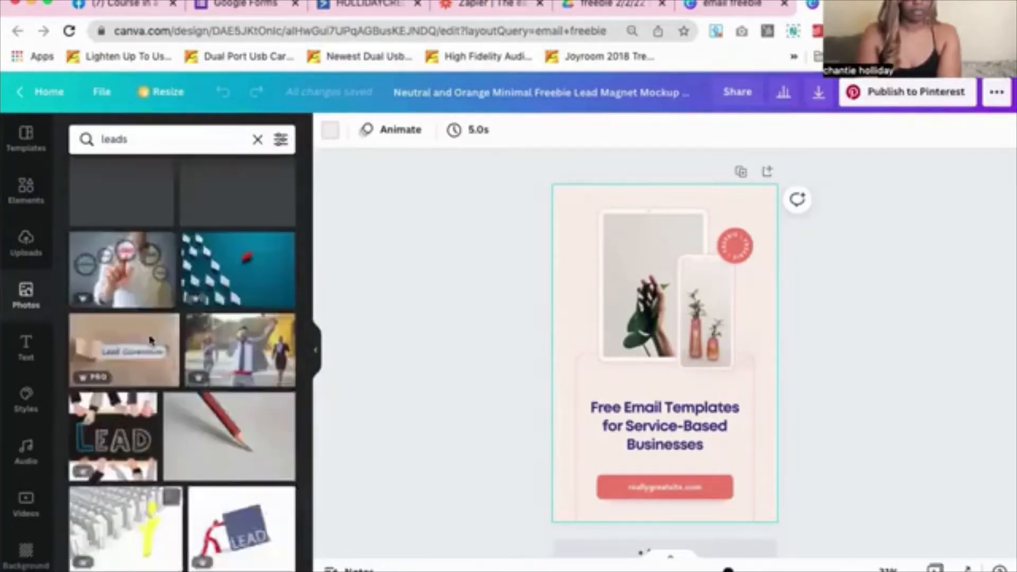
pyautogui.scroll(10, 150, 338)
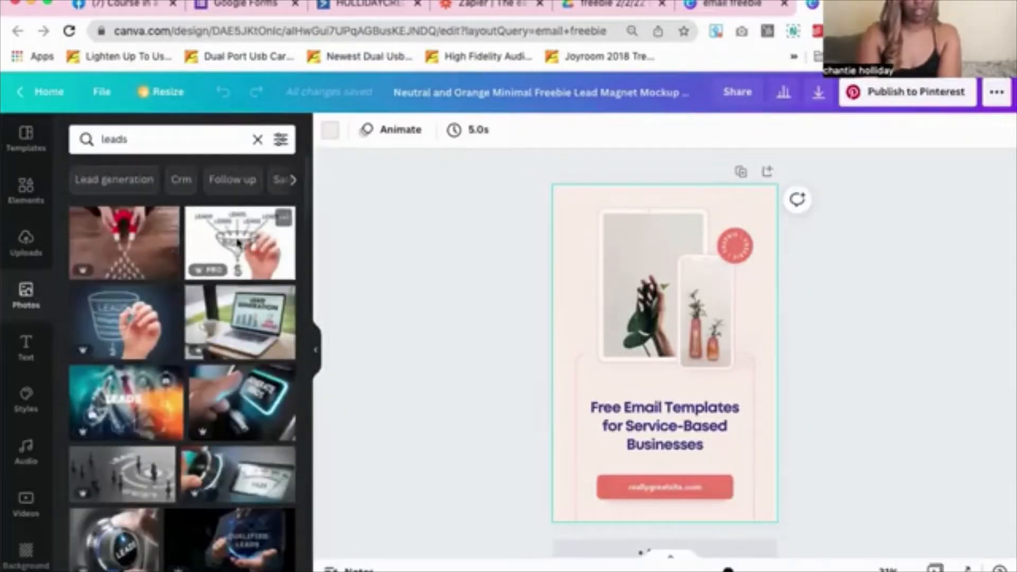
pyautogui.moveTo(256, 320); pyautogui.dragTo(188, 276)
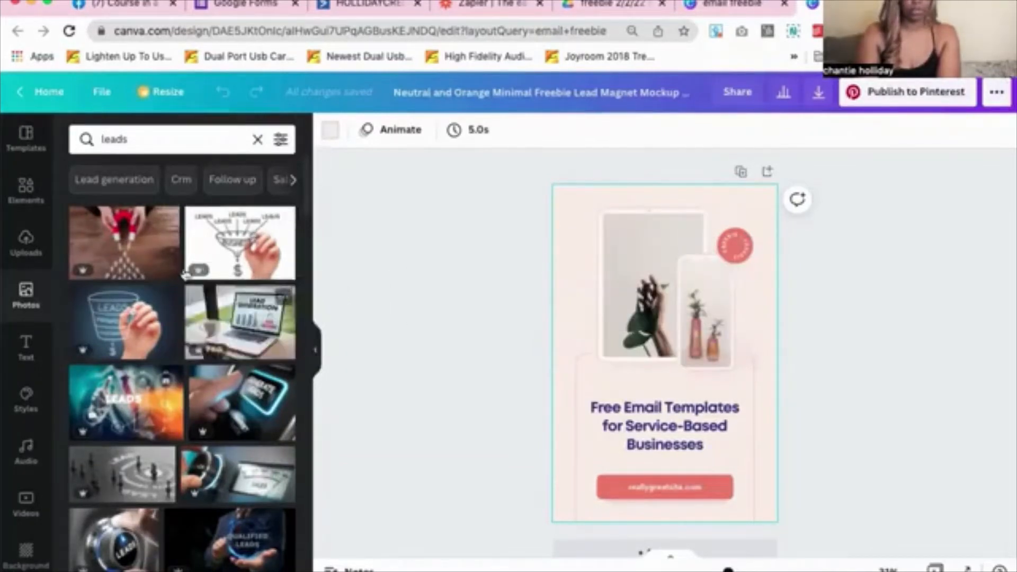
# Drop the LEADS photo into the tablet frame and the smiling businesswoman photo into the phone frame
pyautogui.moveTo(233, 407); pyautogui.dragTo(185, 368)
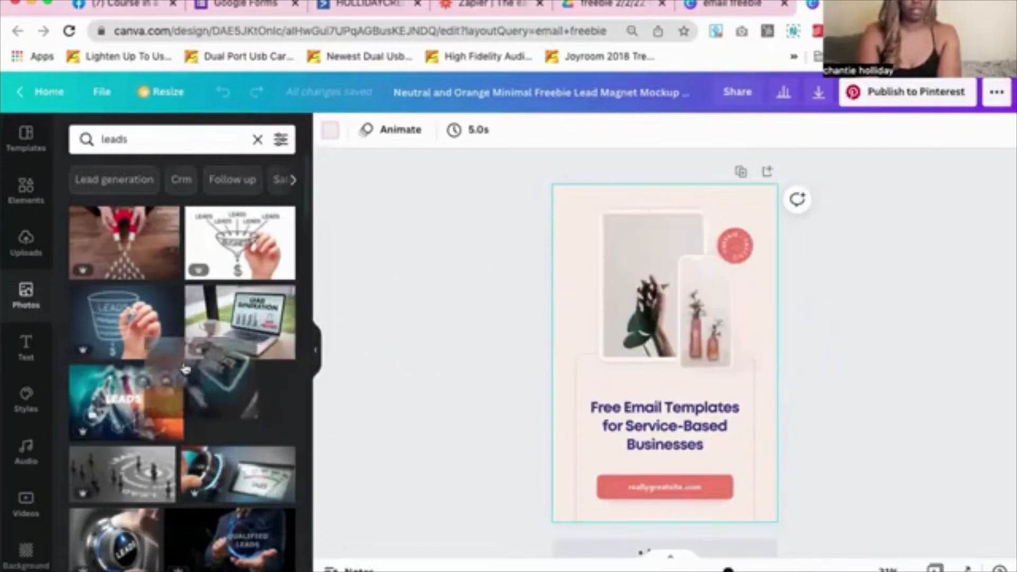
pyautogui.moveTo(98, 407); pyautogui.dragTo(615, 273)
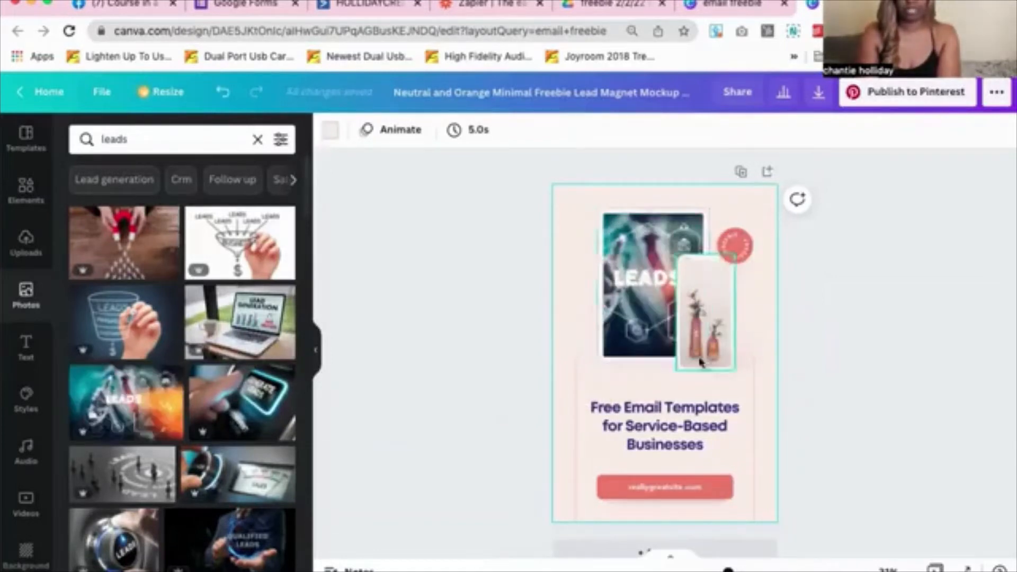
pyautogui.scroll(-3, 186, 429)
pyautogui.scroll(-5, 186, 429)
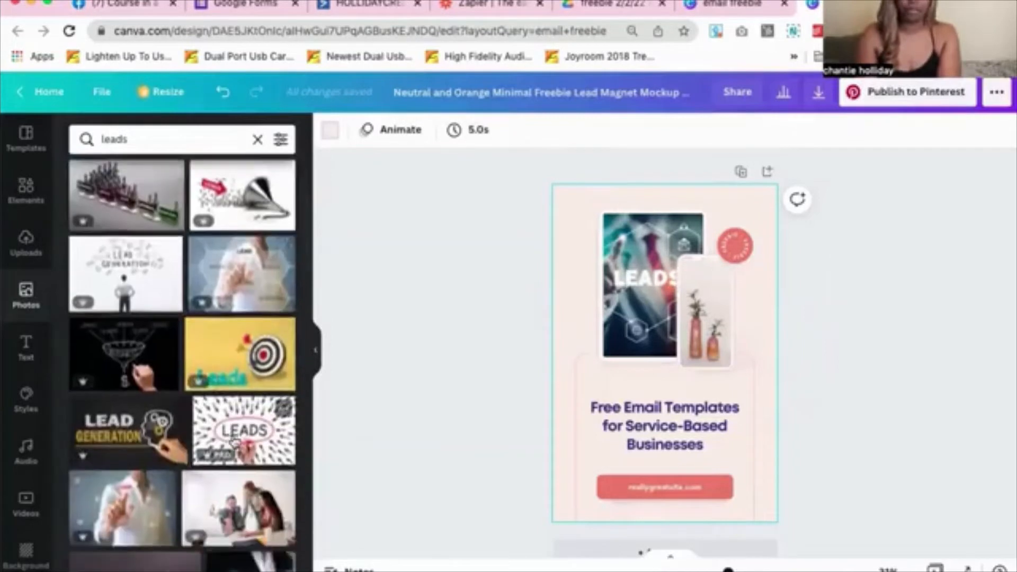
pyautogui.scroll(-2, 245, 374)
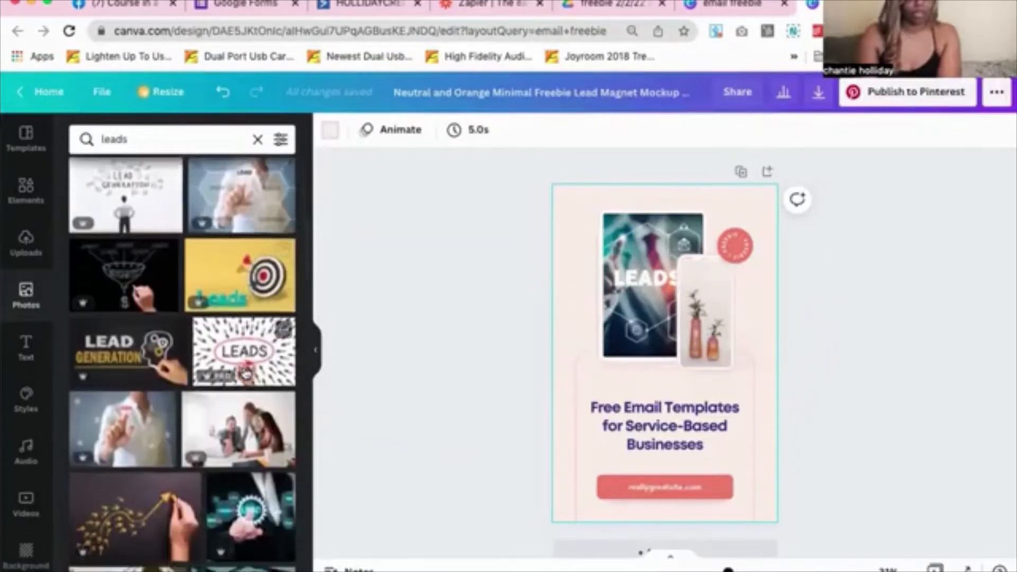
pyautogui.scroll(-1, 233, 365)
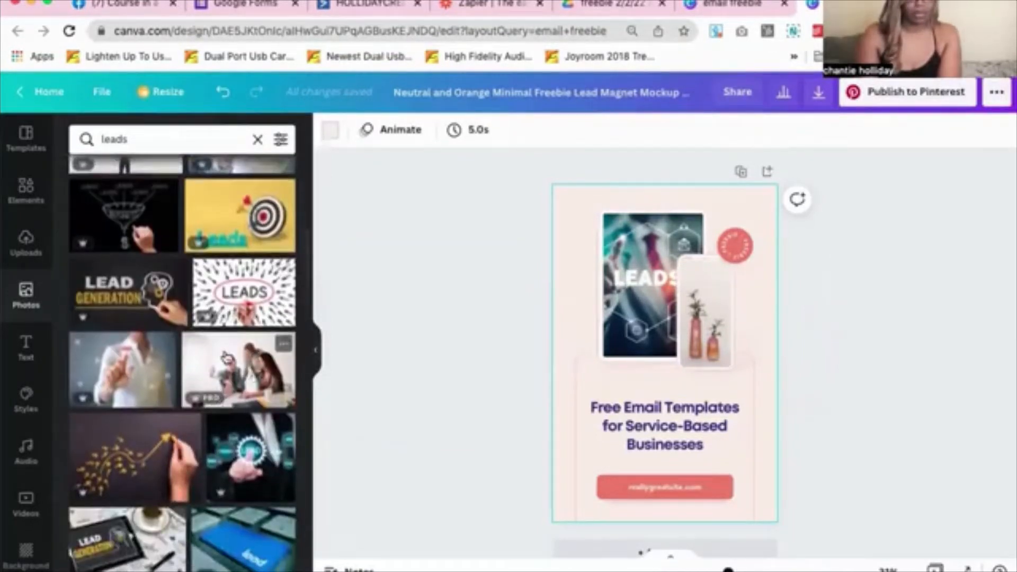
pyautogui.scroll(-10, 230, 360)
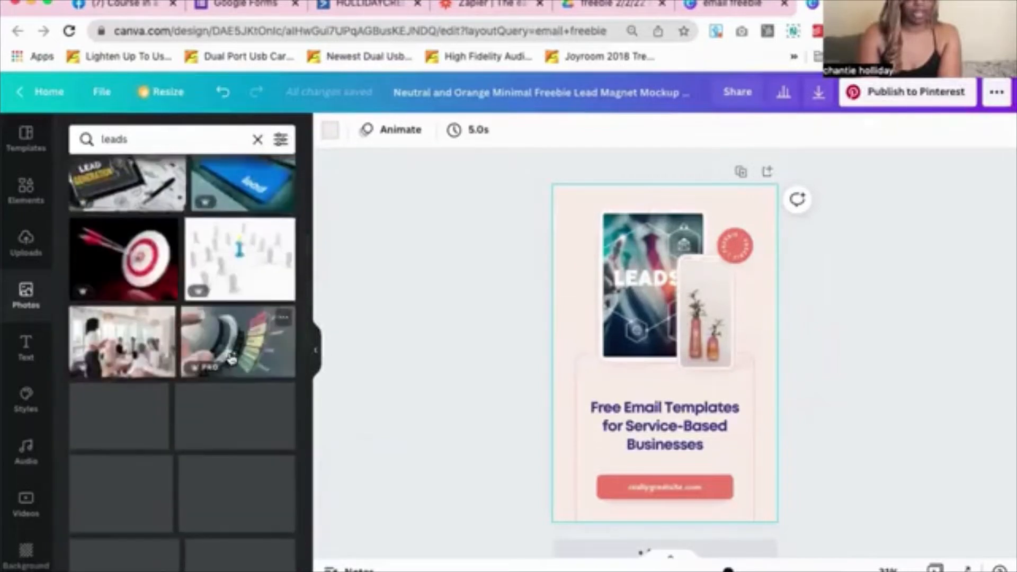
pyautogui.scroll(-10, 231, 362)
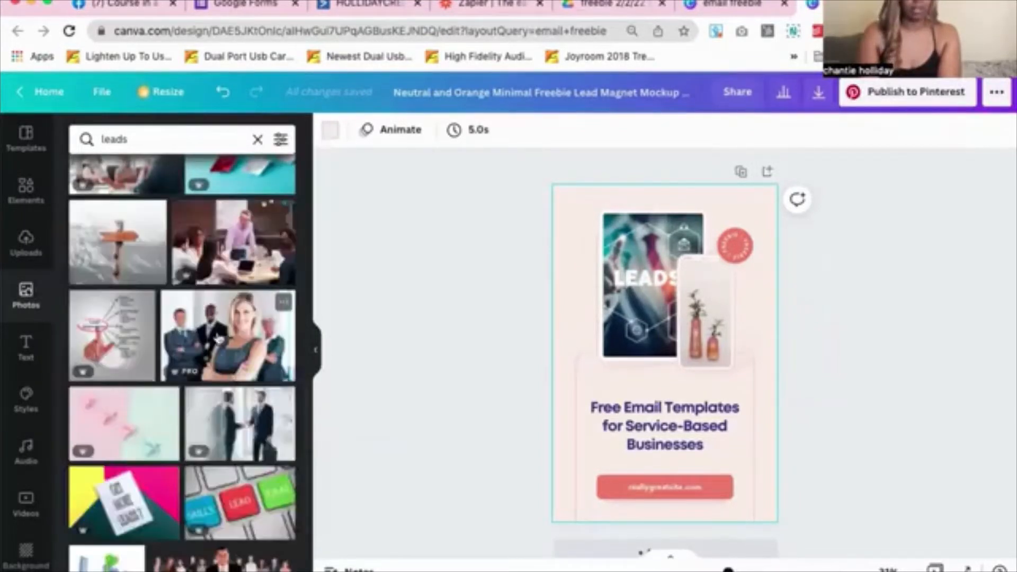
pyautogui.moveTo(231, 330); pyautogui.dragTo(690, 302)
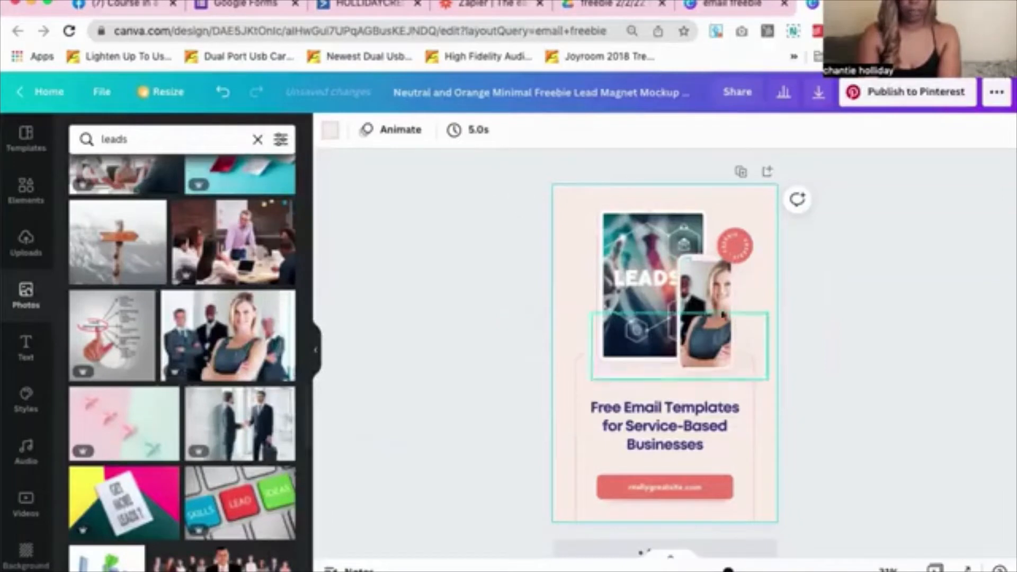
pyautogui.click(720, 315)
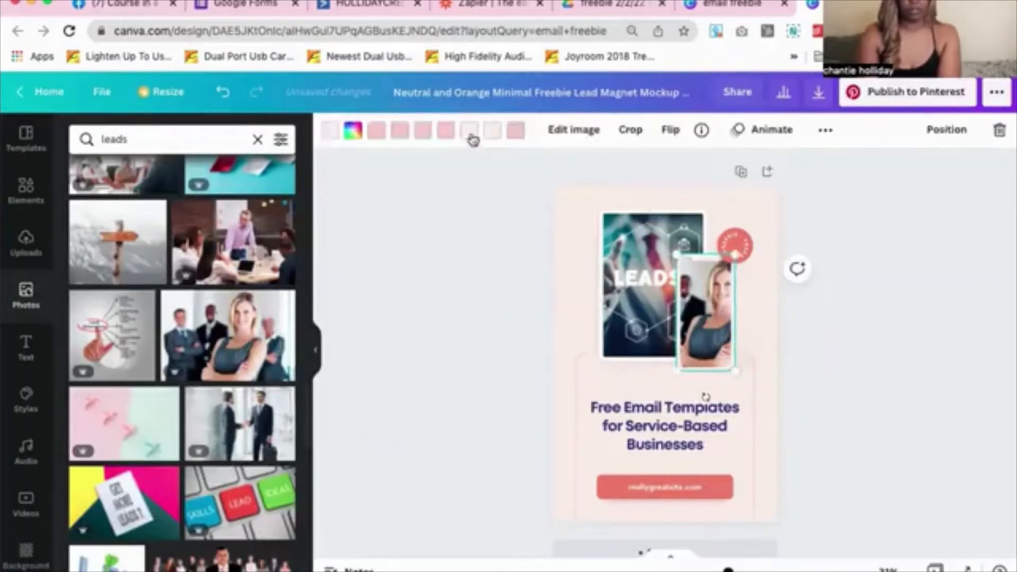
# Crop and shift the businesswoman photo so she sits well inside the phone frame
pyautogui.click(633, 132)
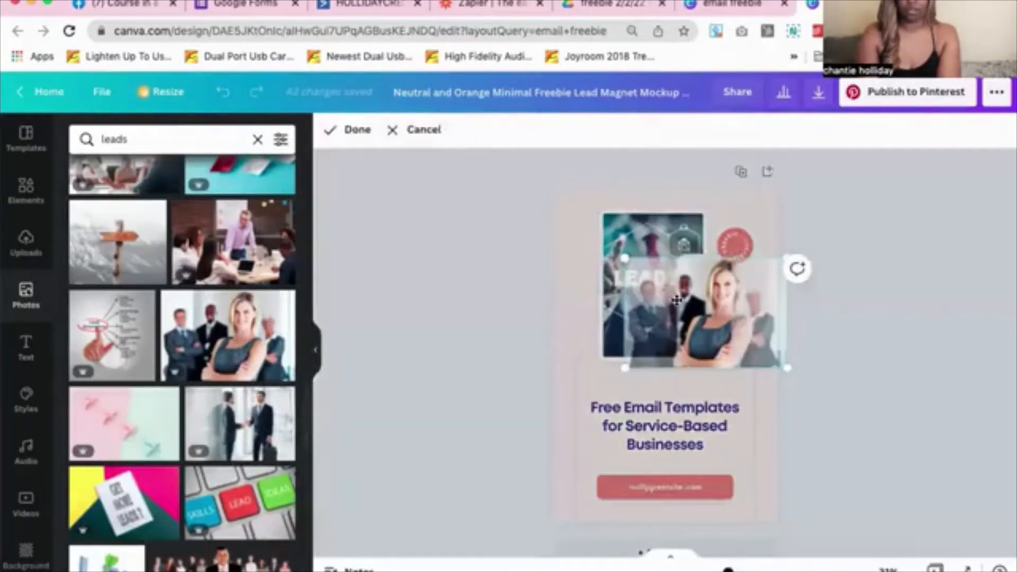
pyautogui.moveTo(698, 304); pyautogui.dragTo(666, 309)
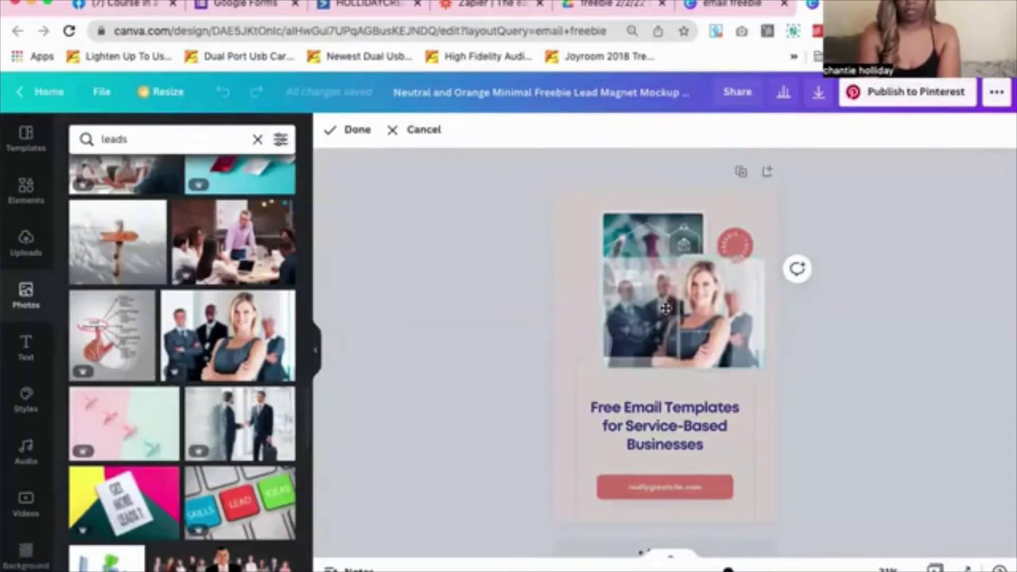
pyautogui.click(352, 132)
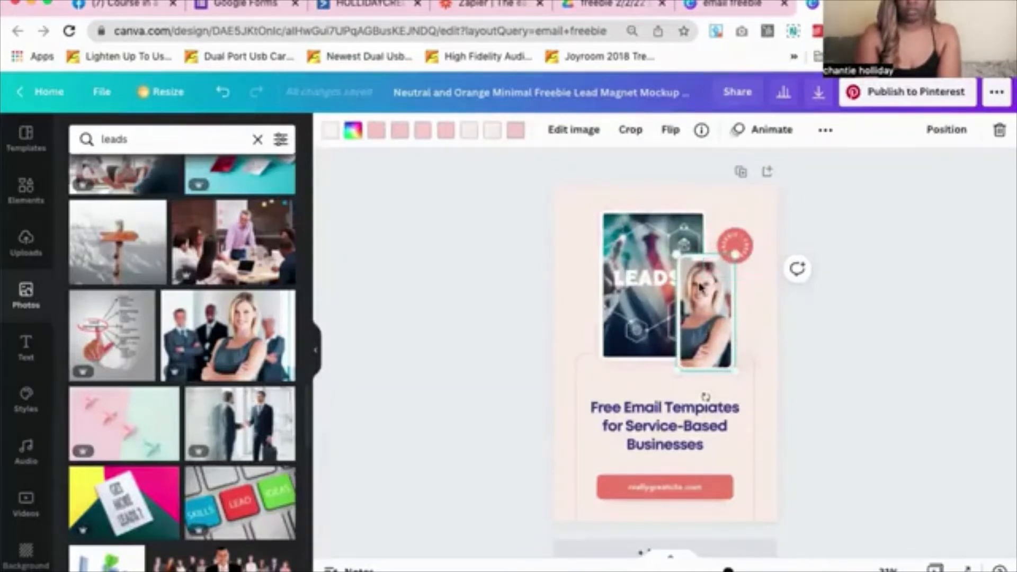
pyautogui.moveTo(705, 287); pyautogui.dragTo(714, 287)
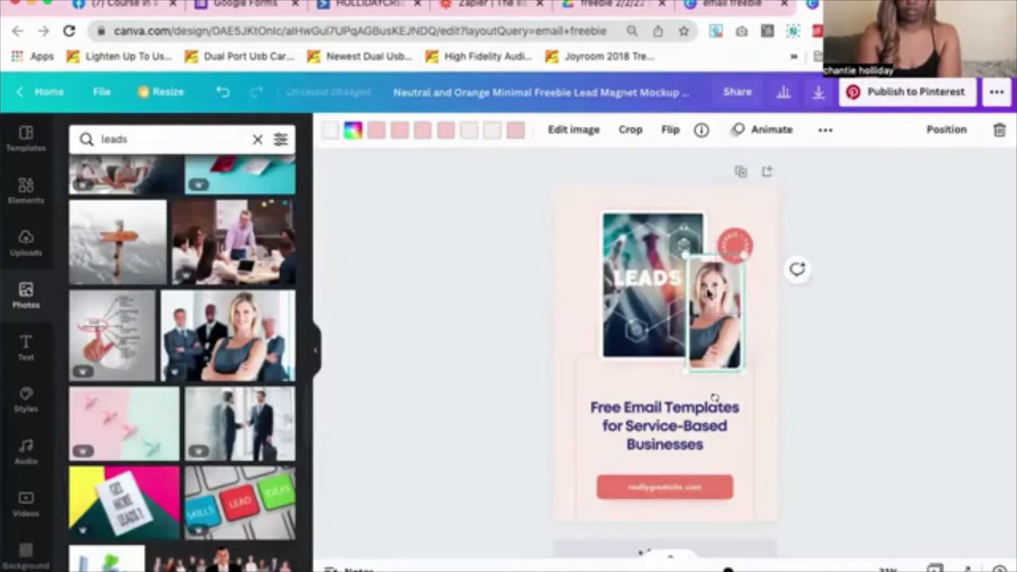
pyautogui.click(840, 334)
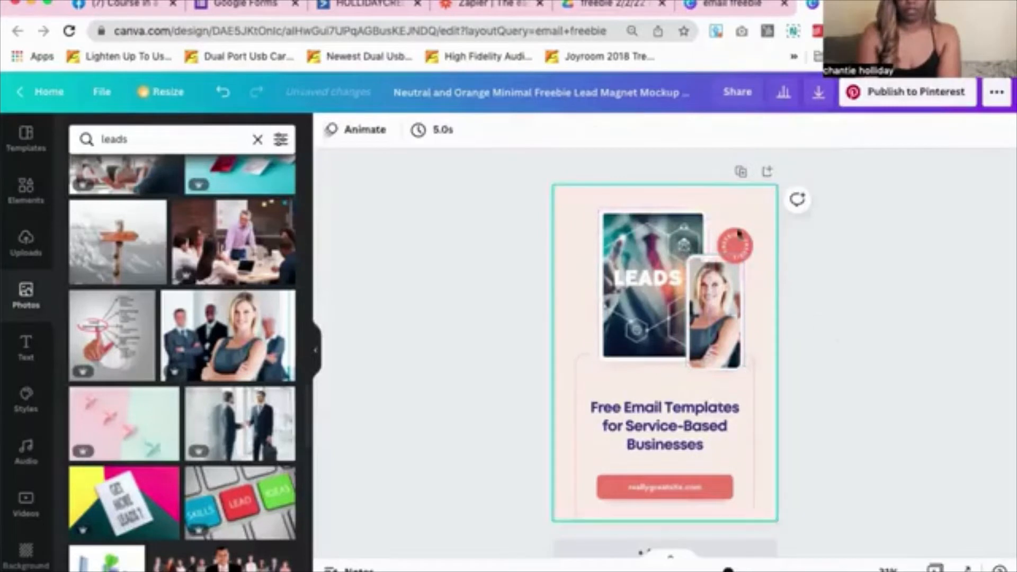
# Select the red circular badge, then the title text ready for editing
pyautogui.click(739, 253)
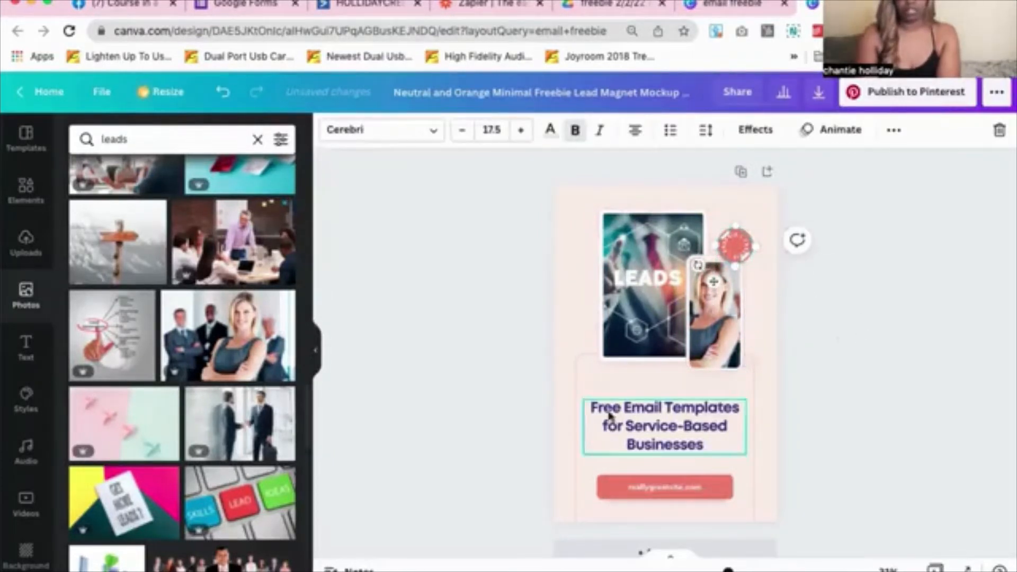
pyautogui.click(714, 443)
pyautogui.click(712, 436)
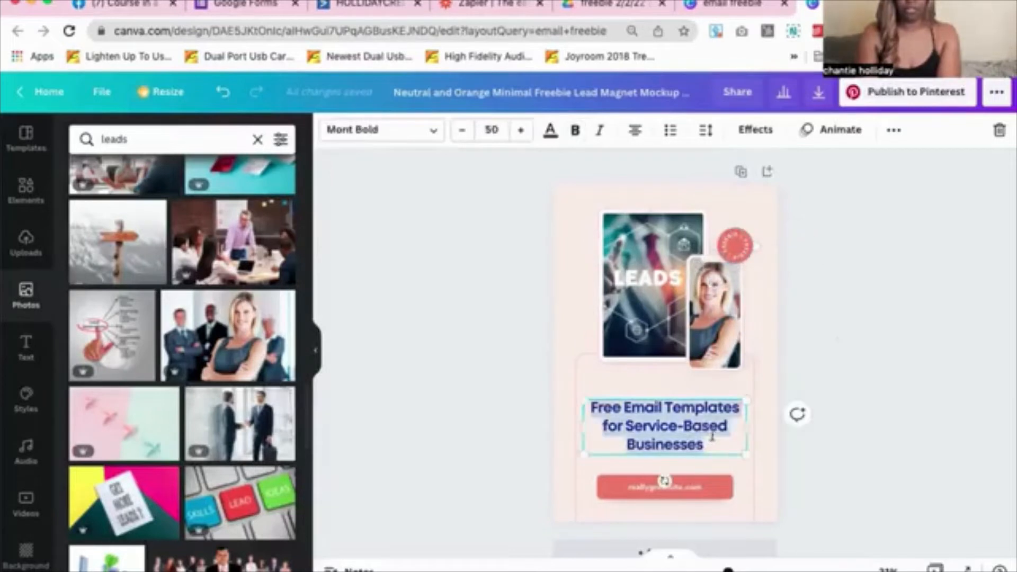
pyautogui.click(703, 417)
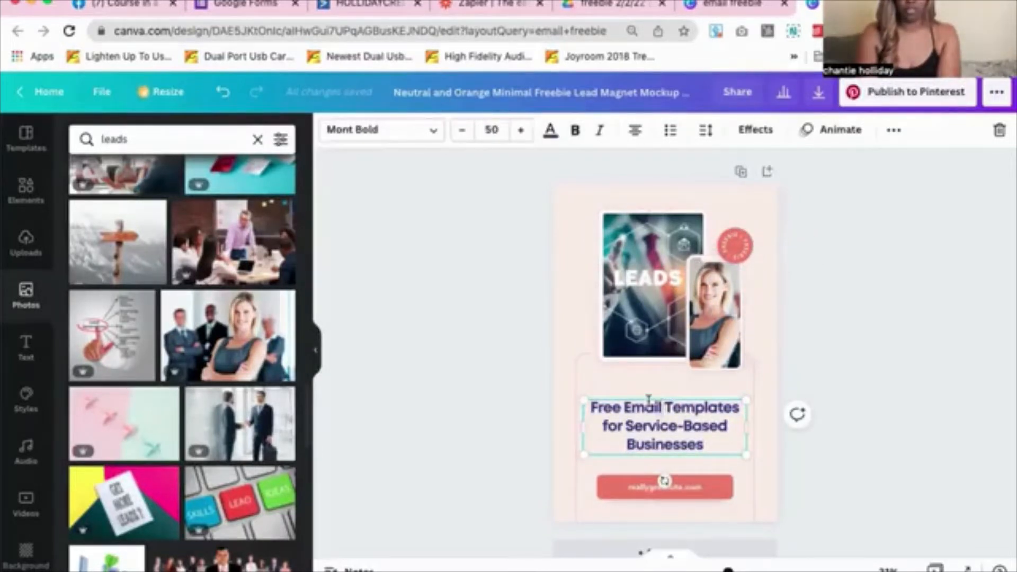
pyautogui.click(605, 5)
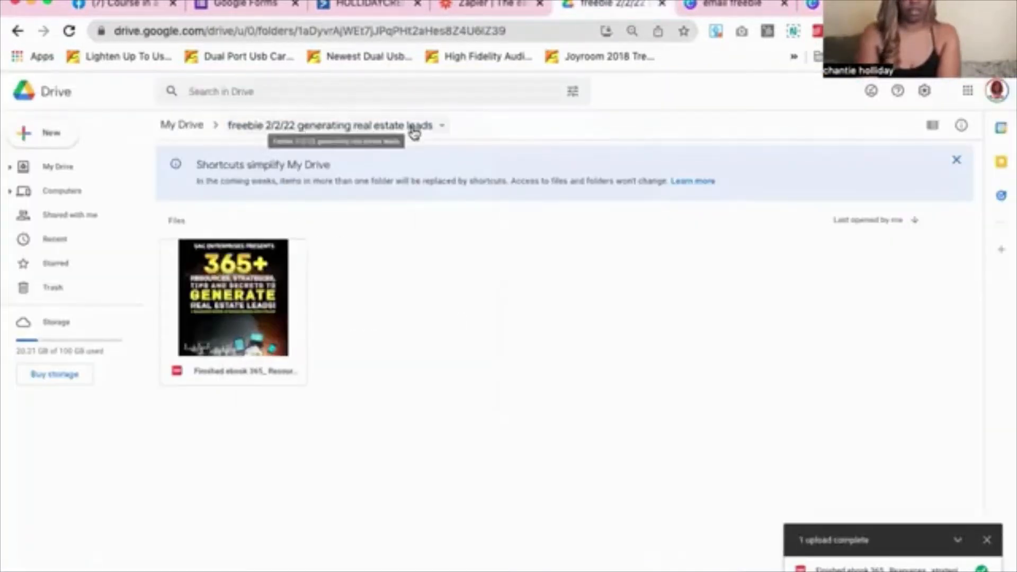
# Open the folder's Rename box and highlight 'generating real estate leads' in its name
pyautogui.click(413, 129)
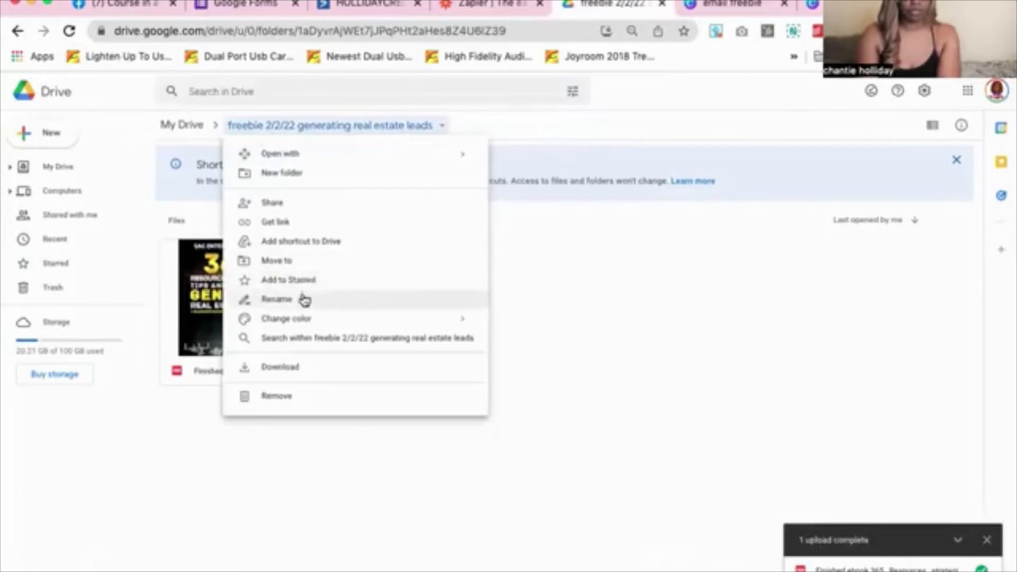
pyautogui.click(302, 298)
pyautogui.click(570, 328)
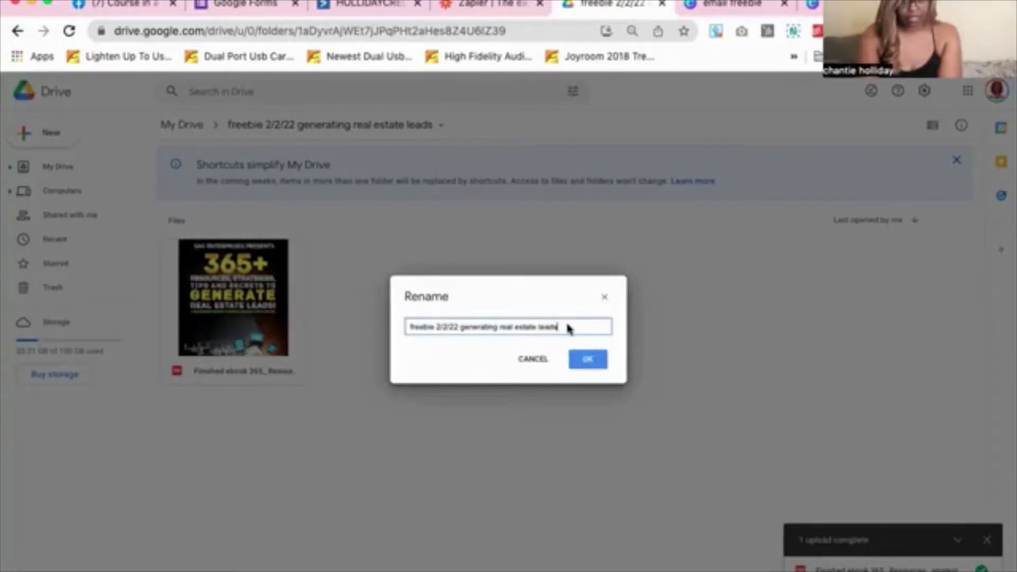
pyautogui.moveTo(558, 327); pyautogui.dragTo(463, 325)
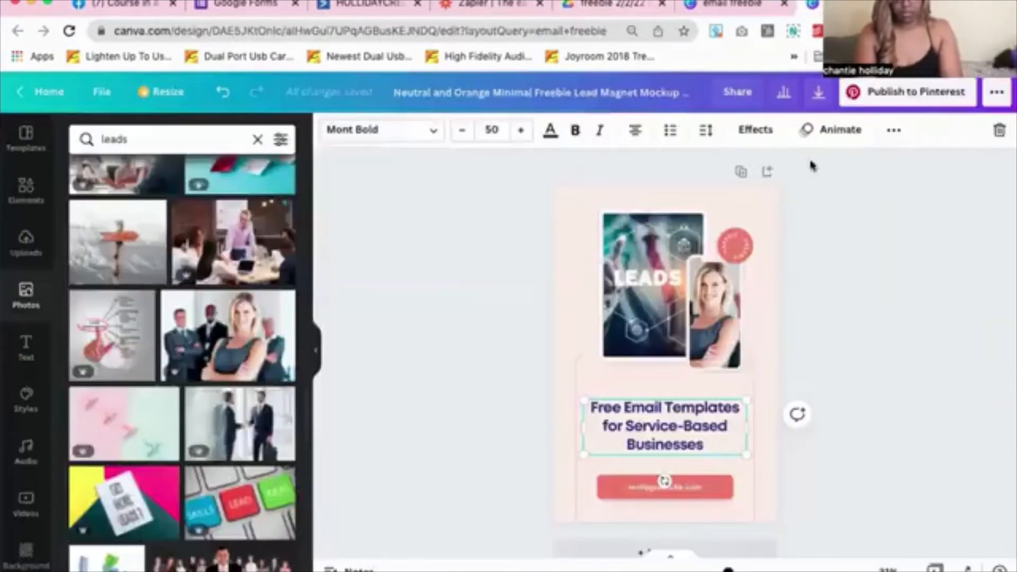
# Retype the title as 'Free Ebook on Generating Real Estate Leads', then select the button's website text
pyautogui.moveTo(662, 407); pyautogui.dragTo(707, 440)
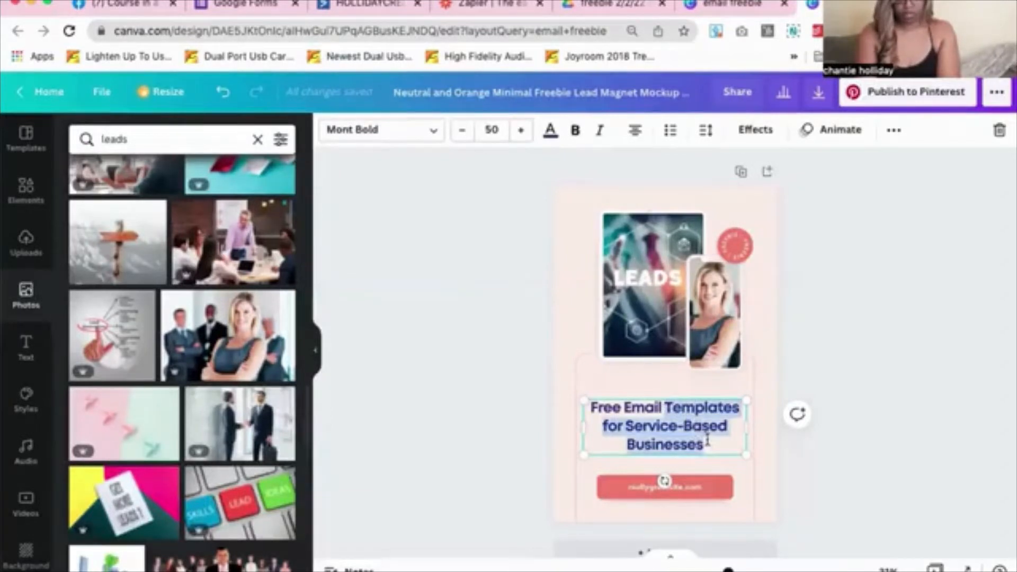
pyautogui.write("it's on the way")
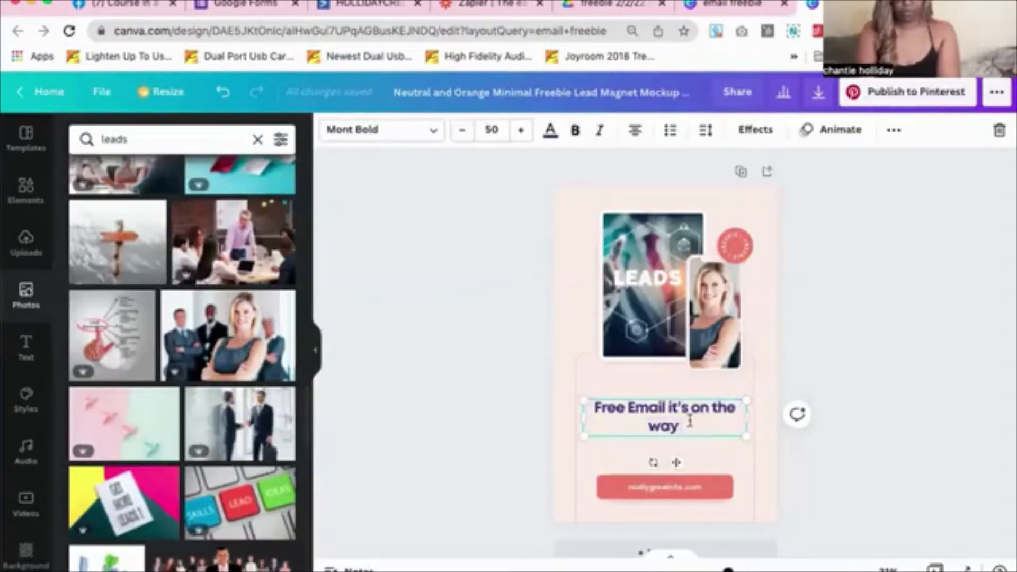
pyautogui.moveTo(625, 403); pyautogui.dragTo(691, 422)
pyautogui.write('Ebook on')
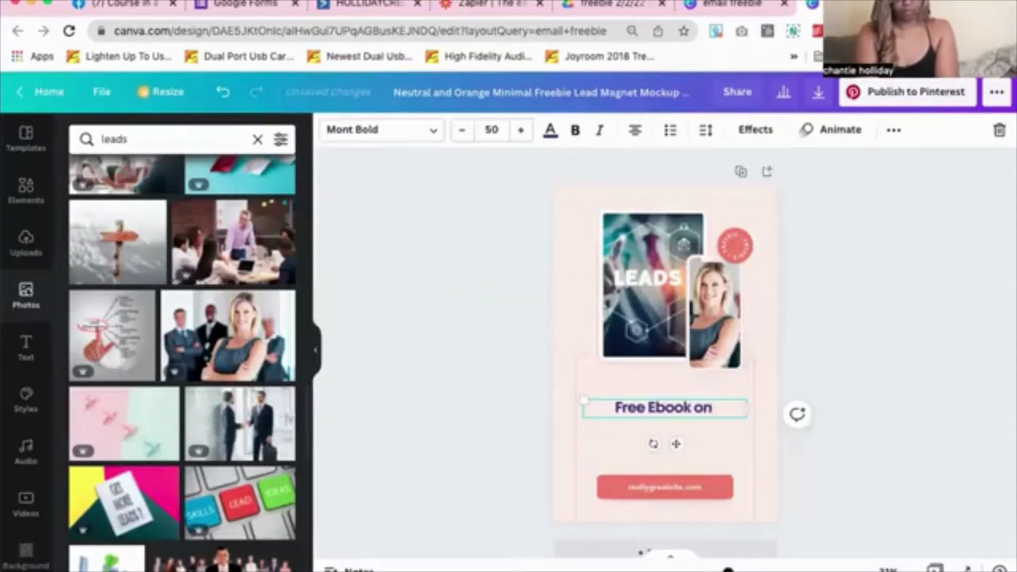
pyautogui.write(' F')
pyautogui.press('BackSpace')
pyautogui.write('G')
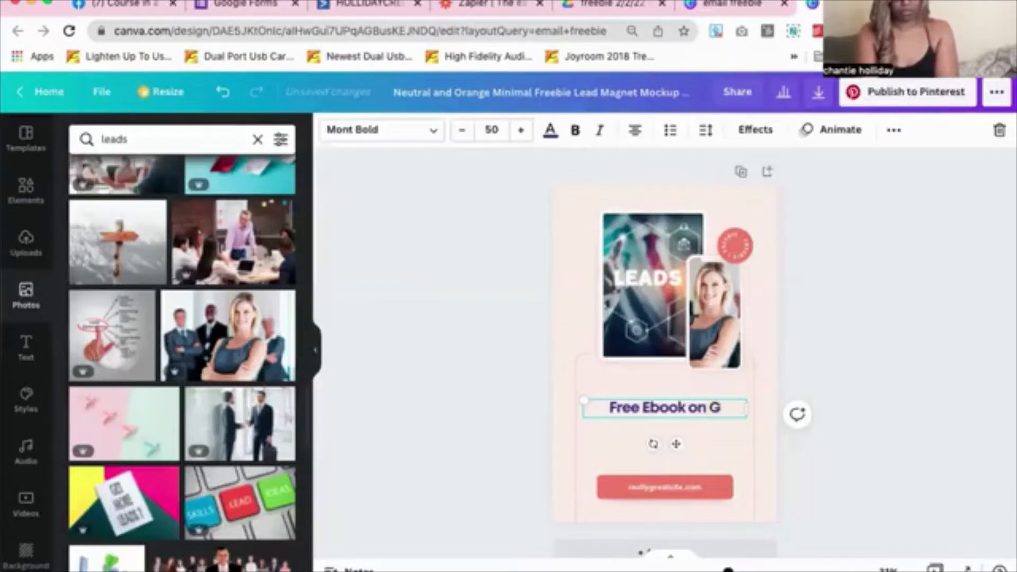
pyautogui.write('enerating Re')
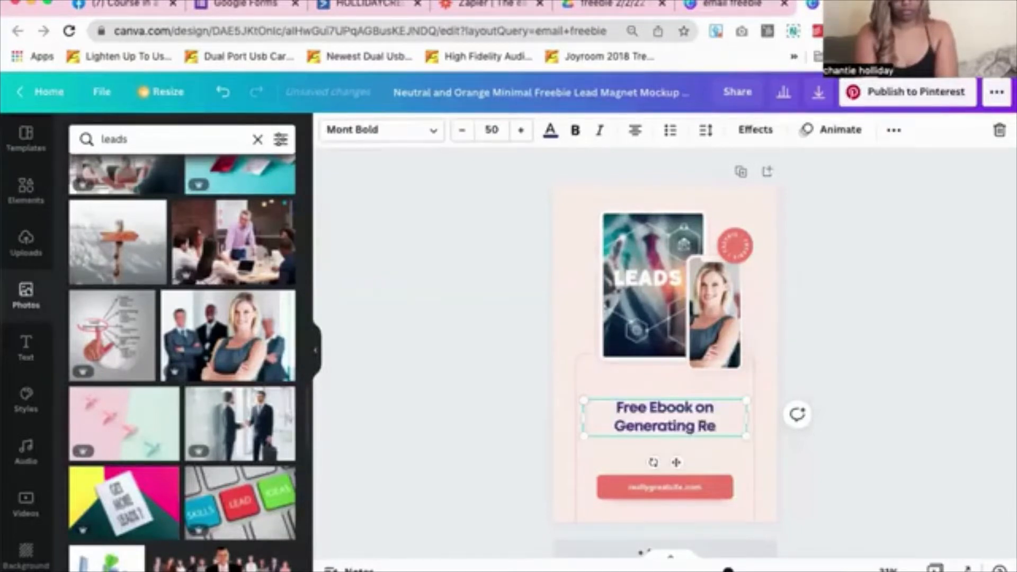
pyautogui.write('al Estate L')
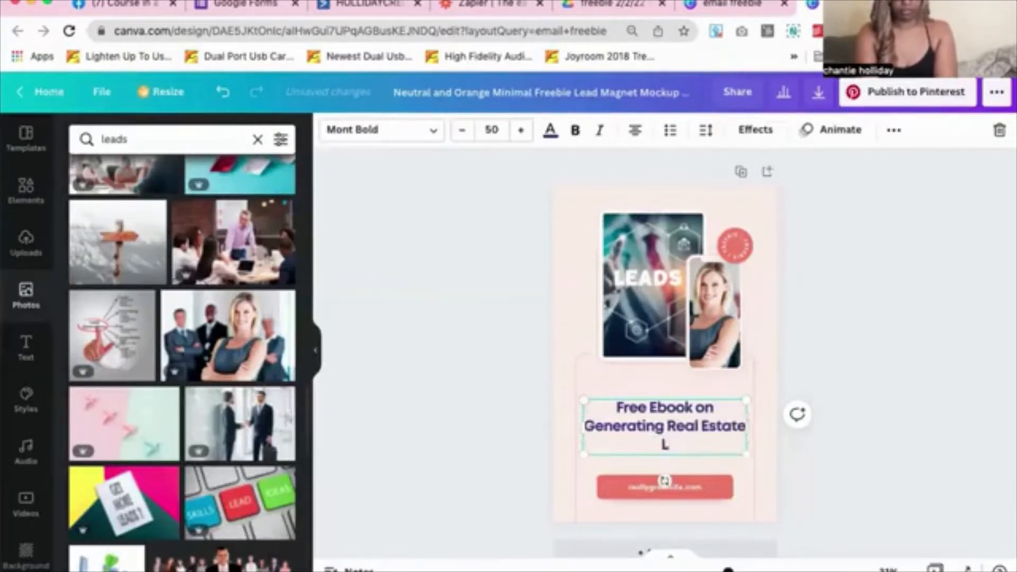
pyautogui.write('eads')
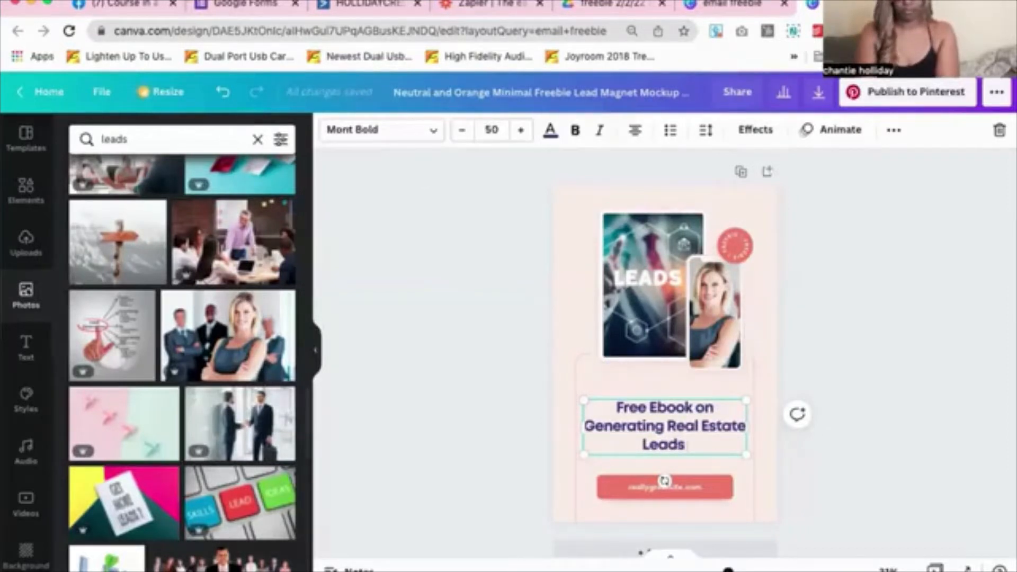
pyautogui.doubleClick(691, 489)
pyautogui.scroll(-1, 689, 484)
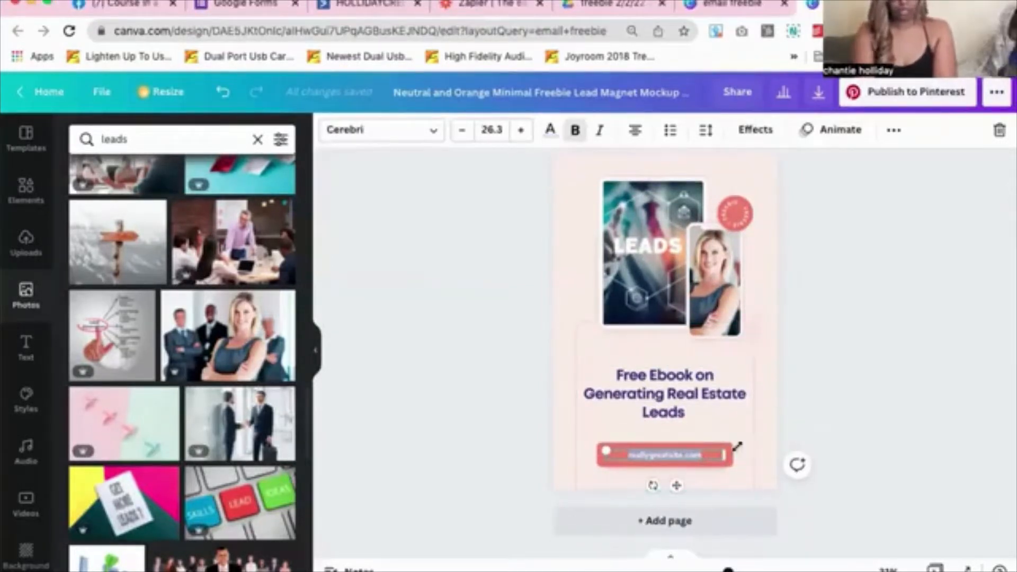
# Enter 'Hollidaycreations.com', colour it navy and place it below the coral button
pyautogui.write('Hollidaycreations')
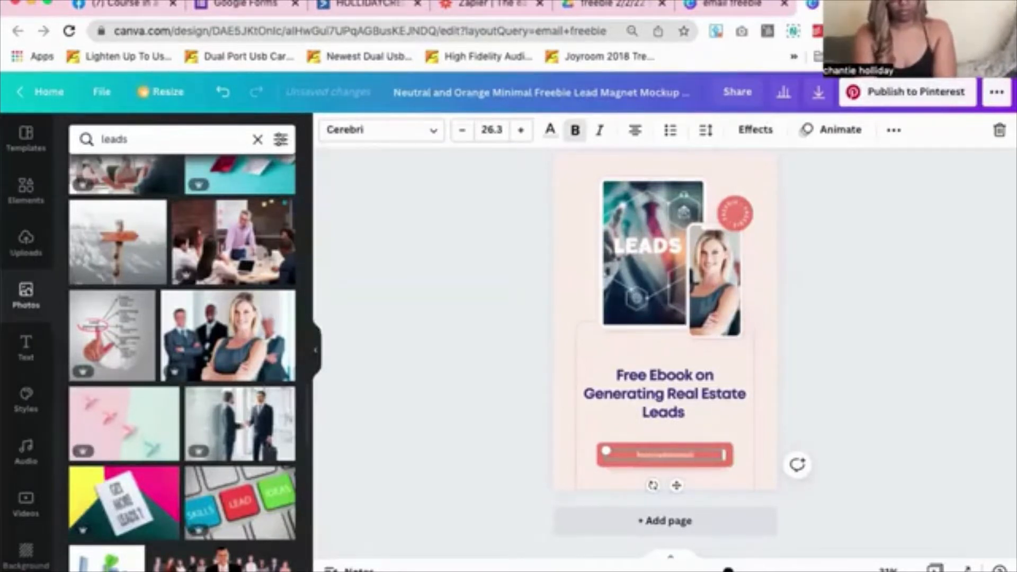
pyautogui.write('.com')
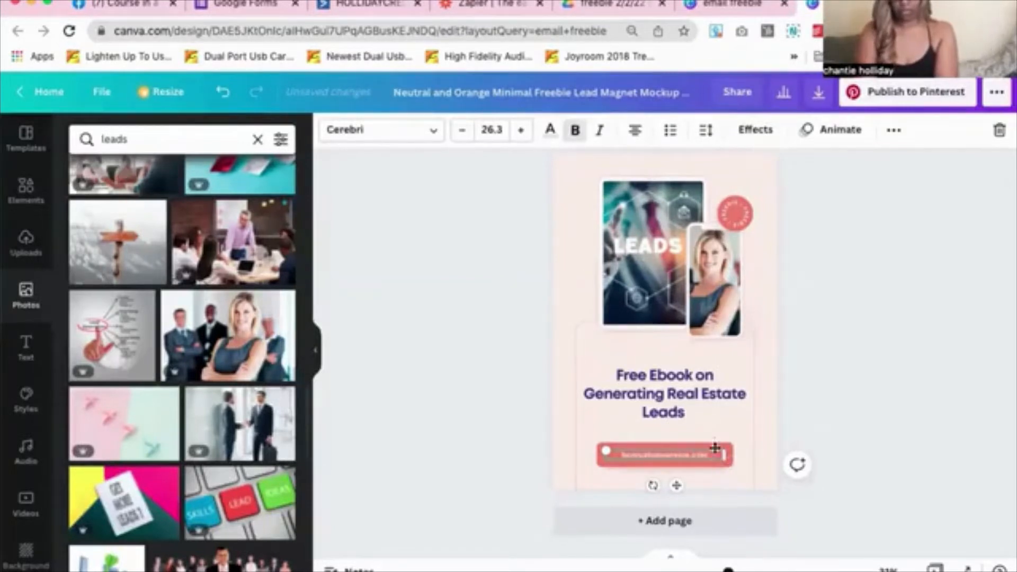
pyautogui.moveTo(673, 485)
pyautogui.mouseDown()
pyautogui.moveTo(674, 499)
pyautogui.moveTo(672, 481)
pyautogui.mouseUp()
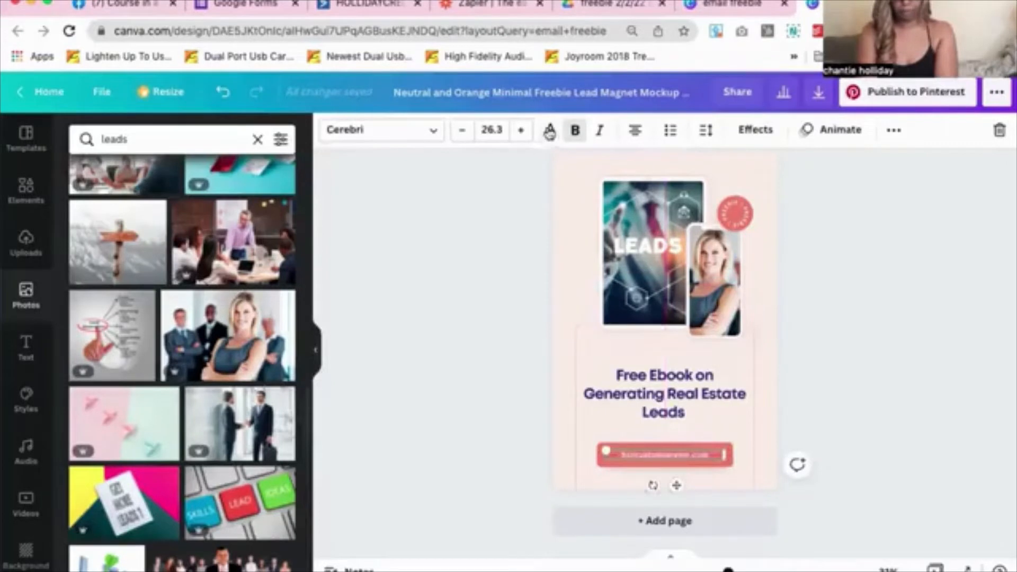
pyautogui.click(550, 130)
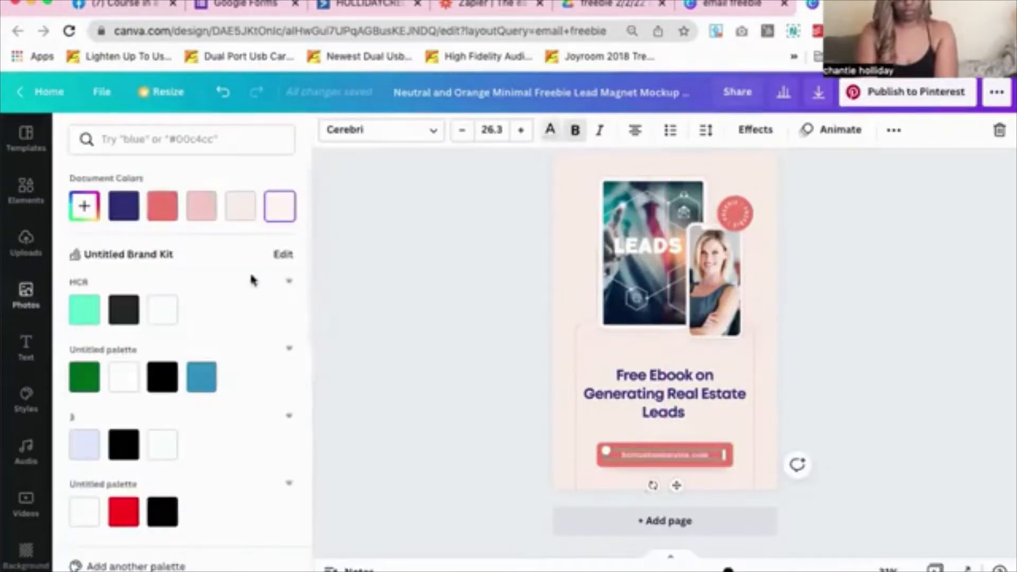
pyautogui.click(118, 208)
pyautogui.moveTo(675, 493); pyautogui.dragTo(676, 511)
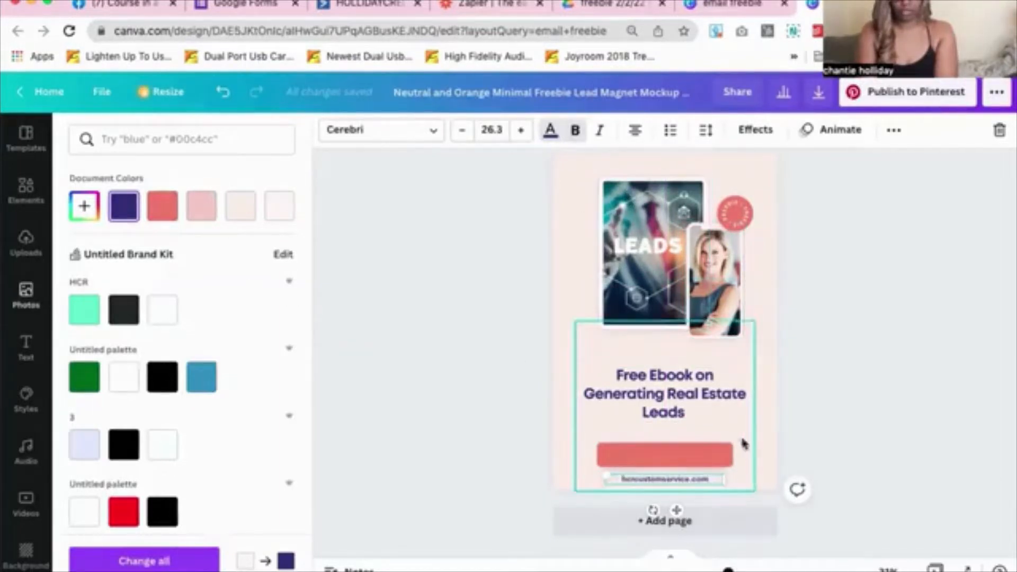
# Duplicate the site address text onto the coral button and begin retyping it as Download
pyautogui.click(738, 419)
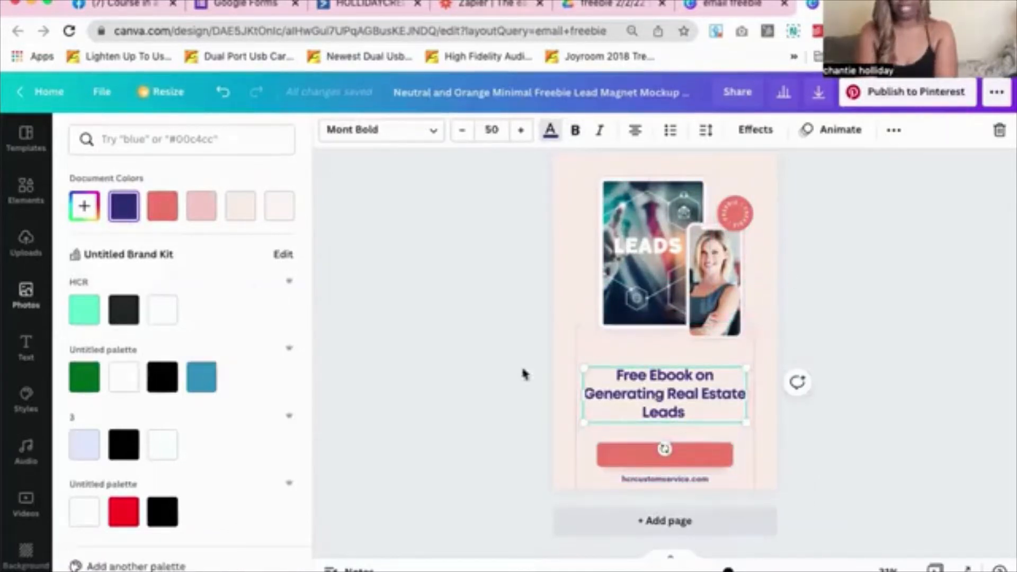
pyautogui.click(690, 479)
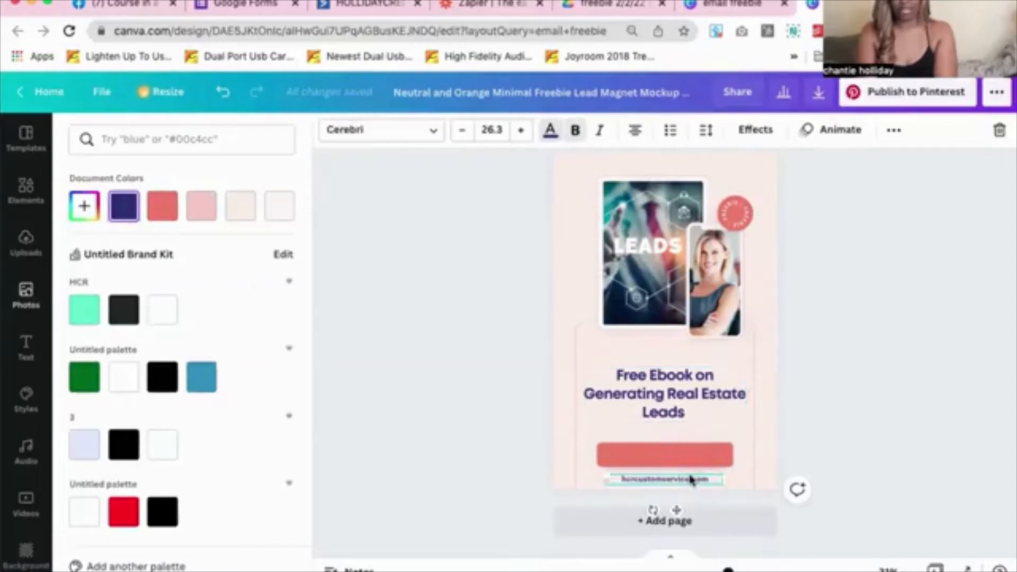
pyautogui.press('super+c')
pyautogui.press('super+v')
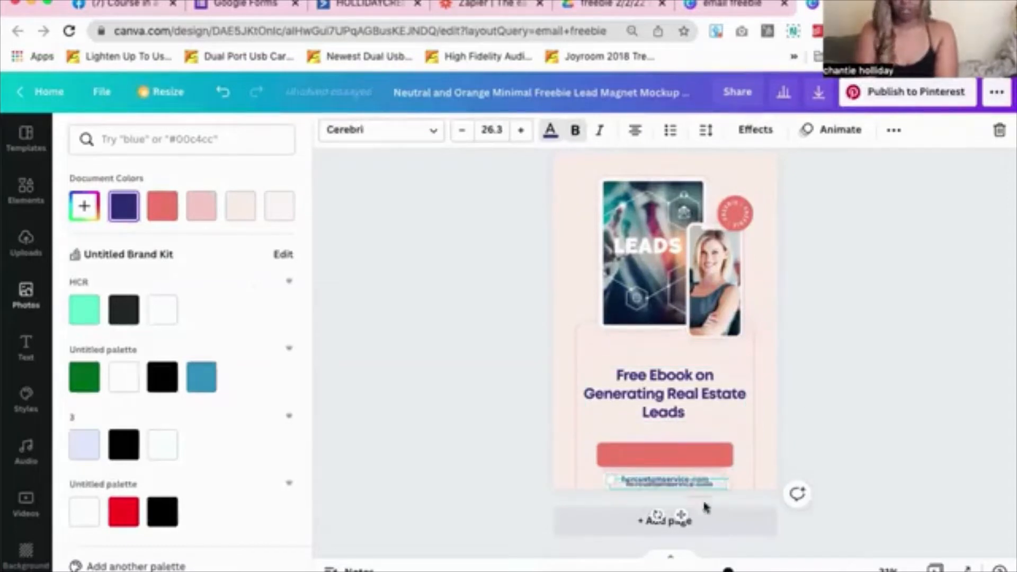
pyautogui.moveTo(670, 490); pyautogui.dragTo(669, 480)
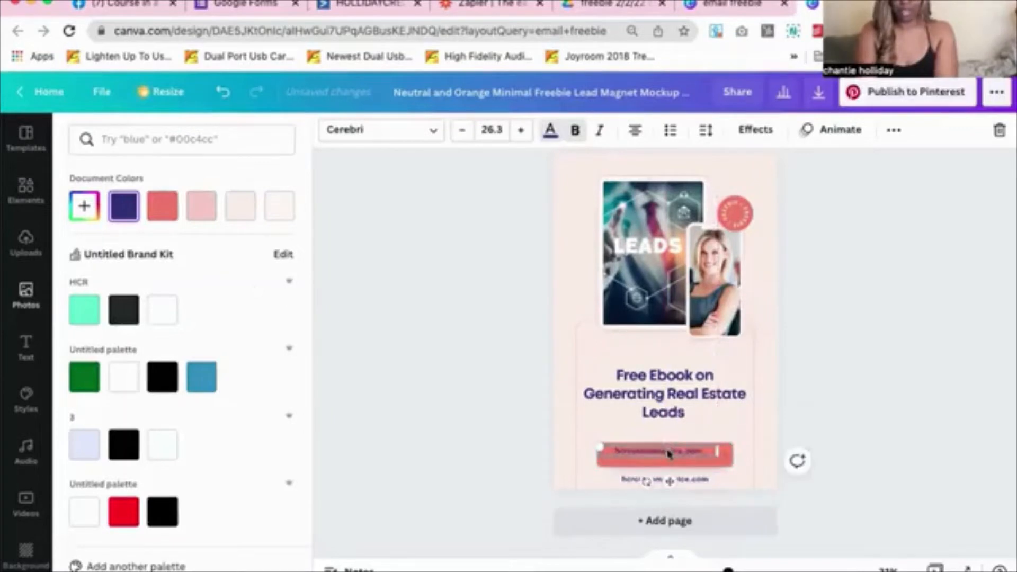
pyautogui.write('Download')
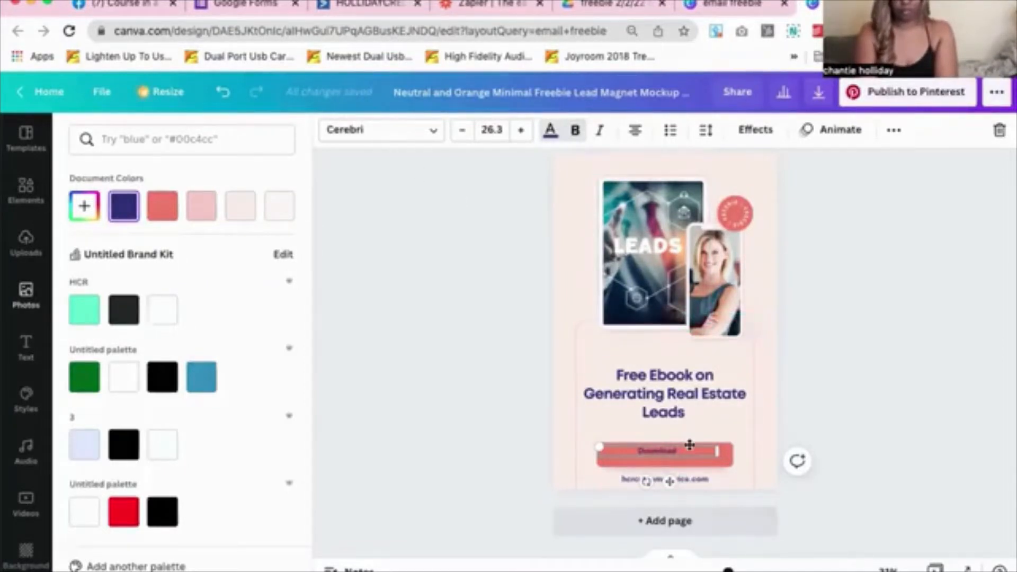
pyautogui.write('Free')
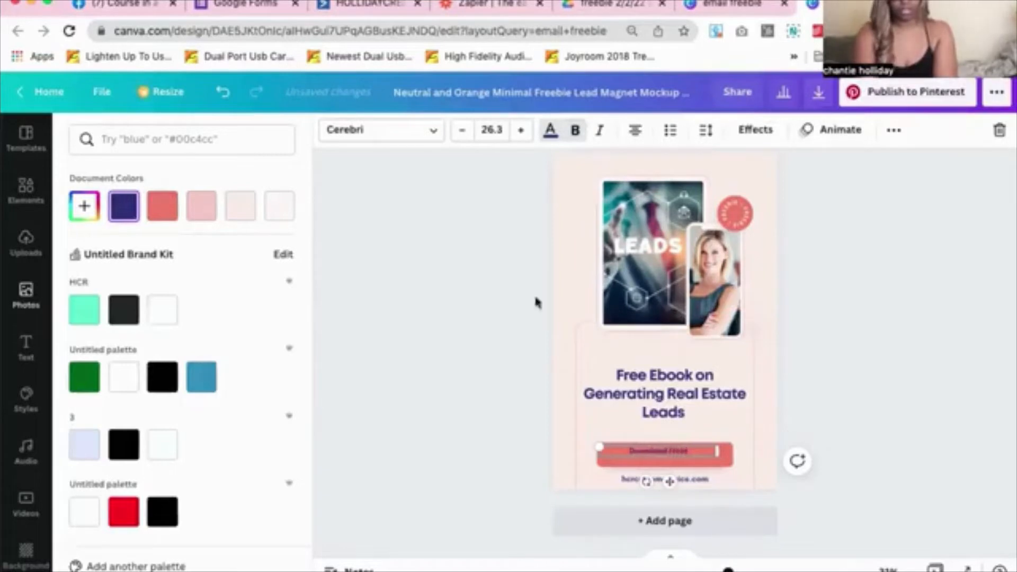
# Make the Download Here button text pure white
pyautogui.click(547, 133)
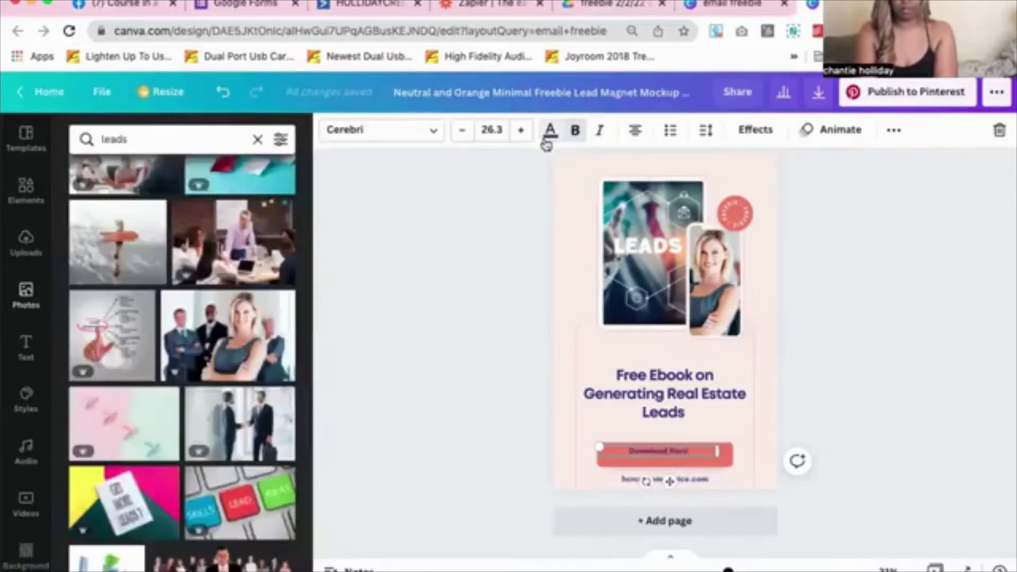
pyautogui.click(550, 132)
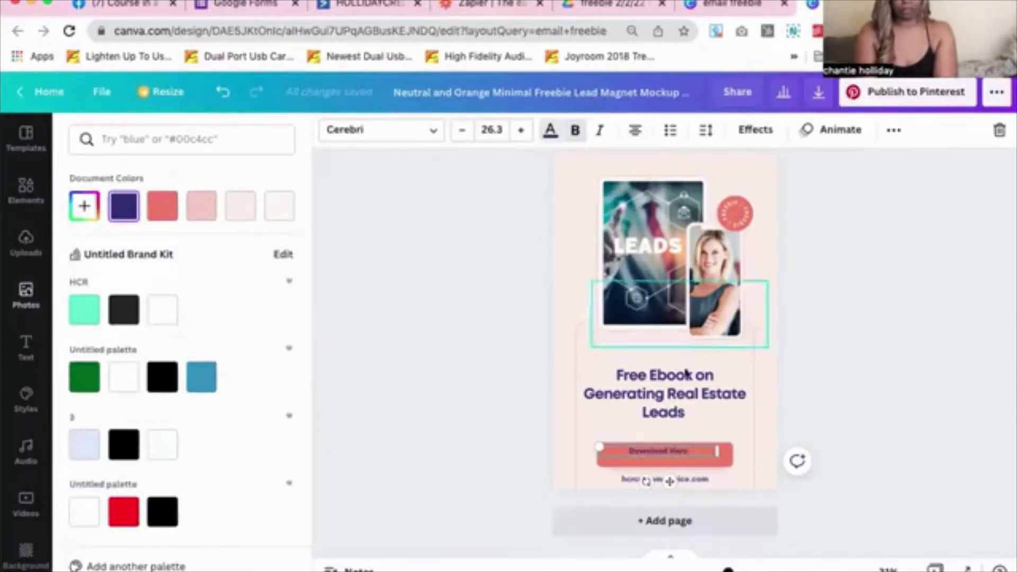
pyautogui.click(662, 451)
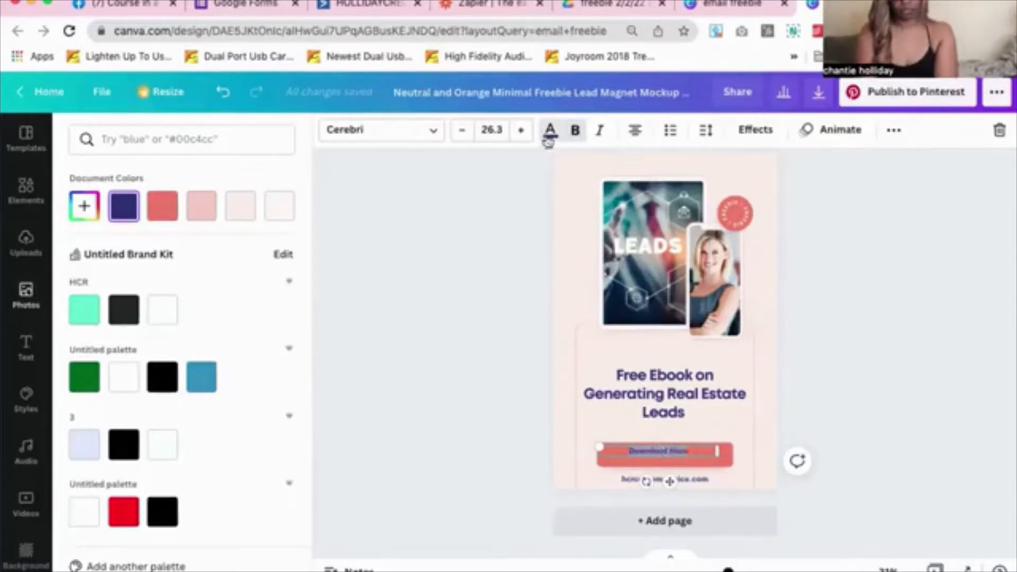
pyautogui.click(552, 134)
pyautogui.click(550, 133)
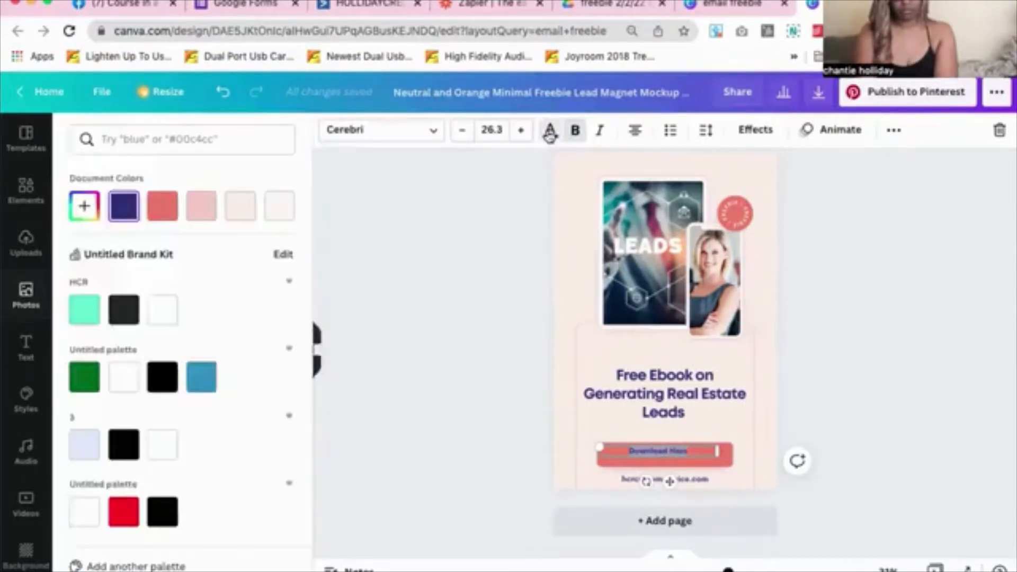
pyautogui.click(281, 211)
pyautogui.click(160, 312)
pyautogui.click(577, 302)
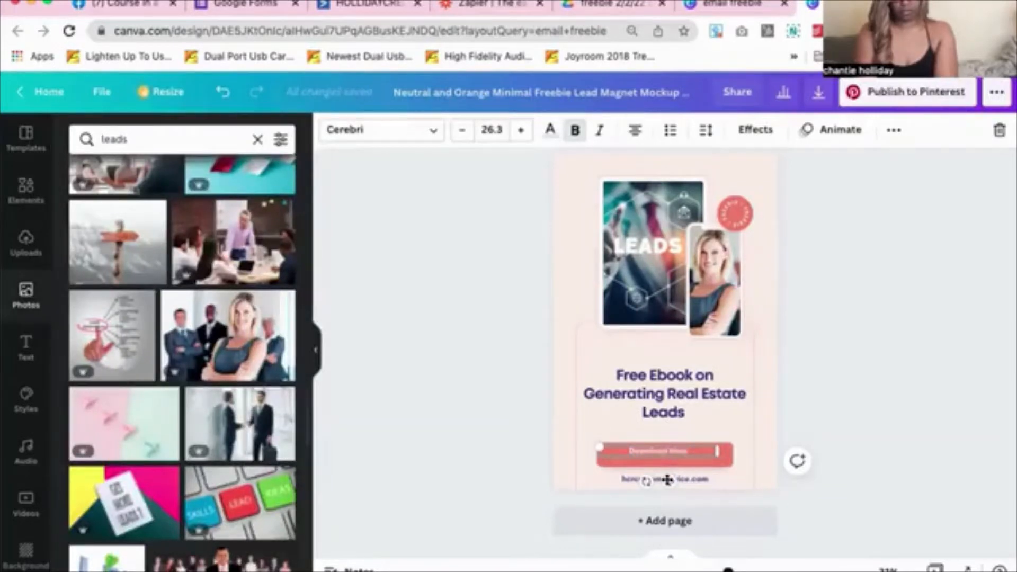
# Centre the Download Here text on the coral button and preview the pin full screen
pyautogui.moveTo(667, 480); pyautogui.dragTo(672, 483)
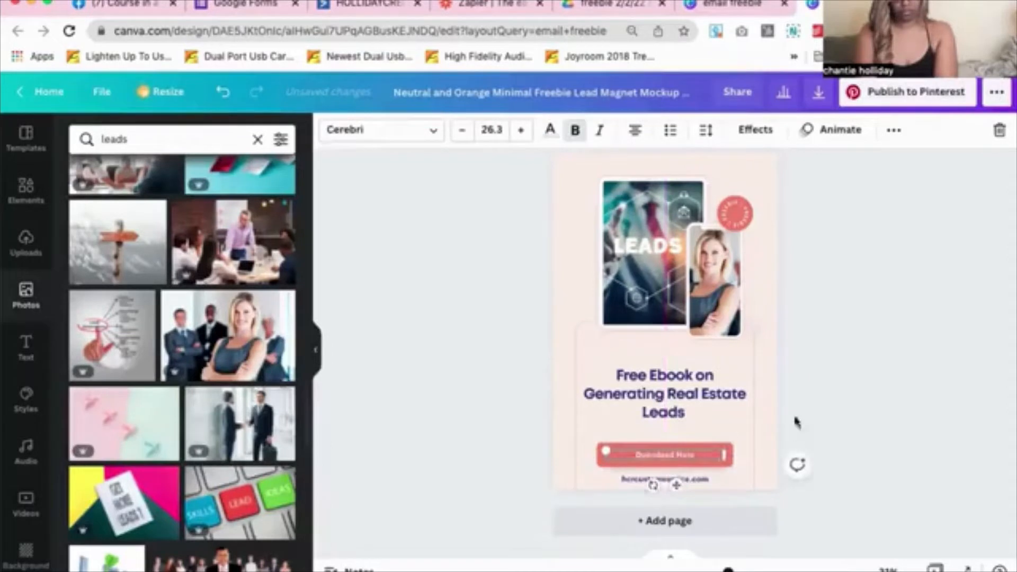
pyautogui.click(744, 414)
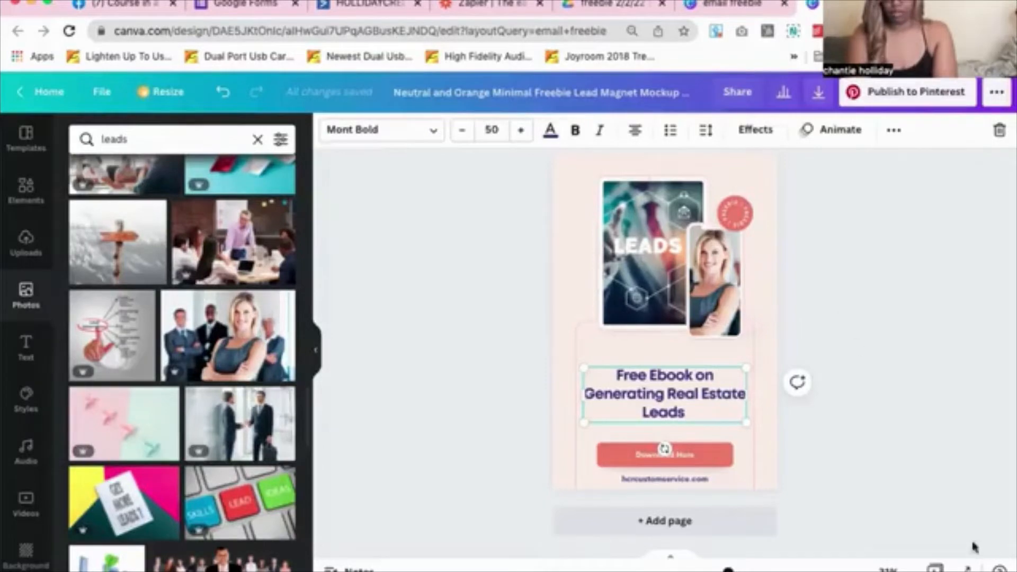
pyautogui.click(964, 569)
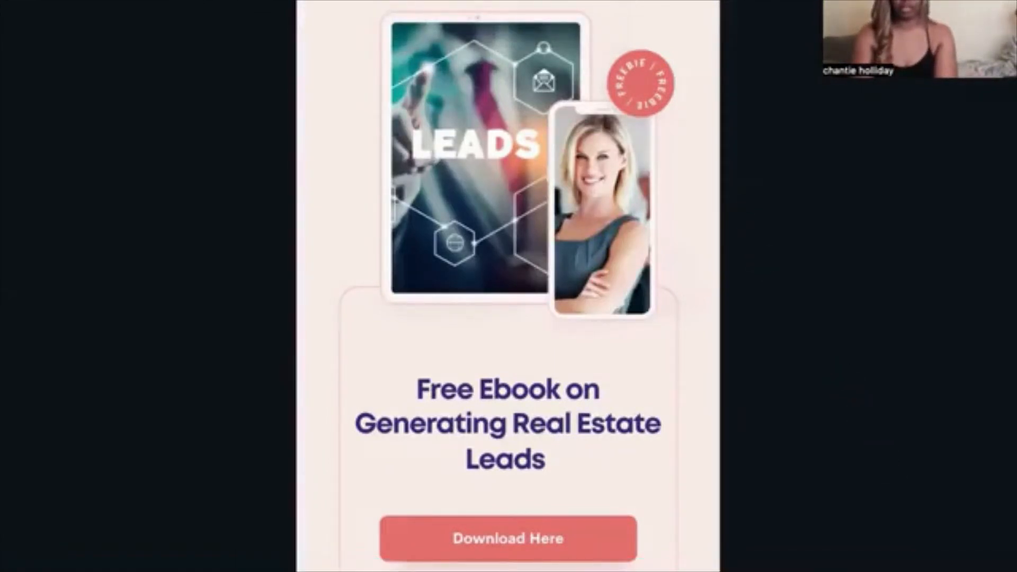
# Exit the full-screen preview, select the Free Ebook headline, and switch to Google Forms
pyautogui.press('Escape')
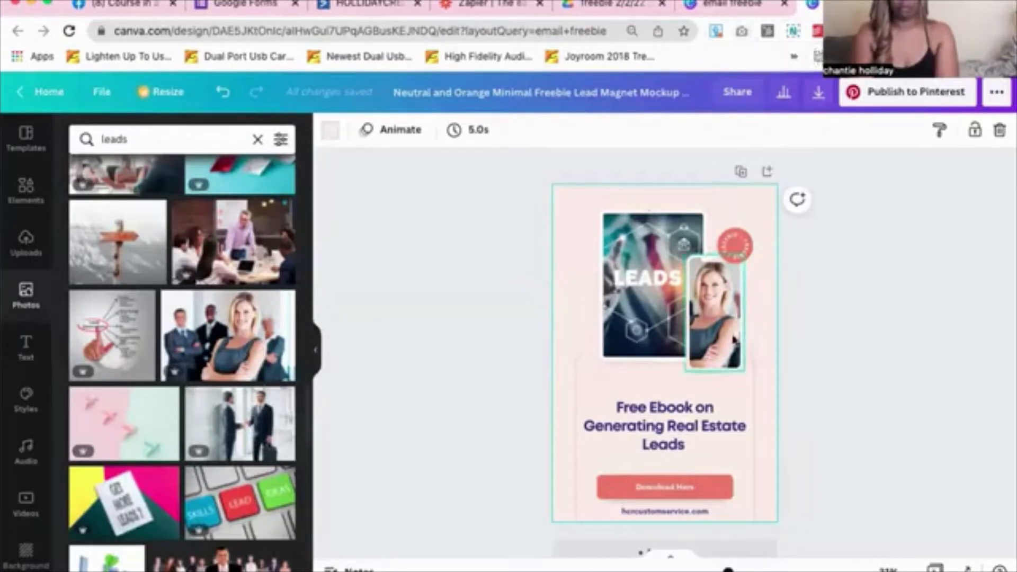
pyautogui.click(695, 444)
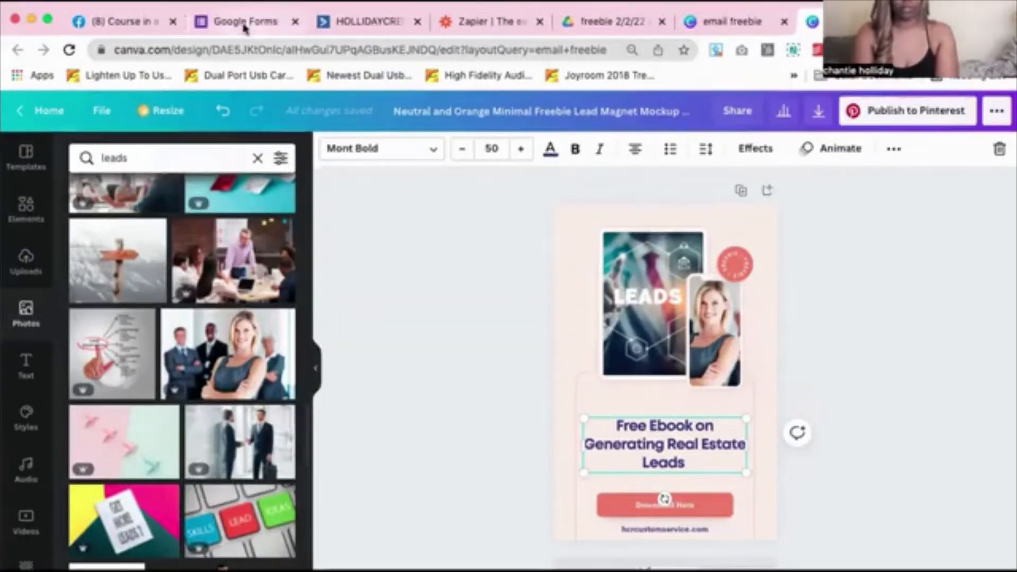
pyautogui.click(245, 23)
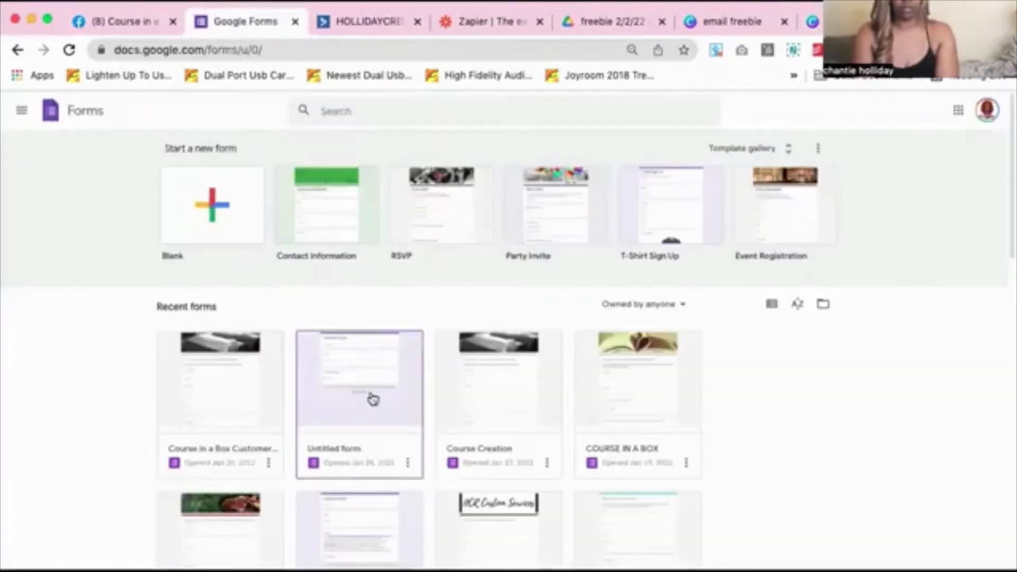
# Create a Blank form and title it 'Freebie ebook on 365+ ways to generate real este leads'
pyautogui.click(195, 214)
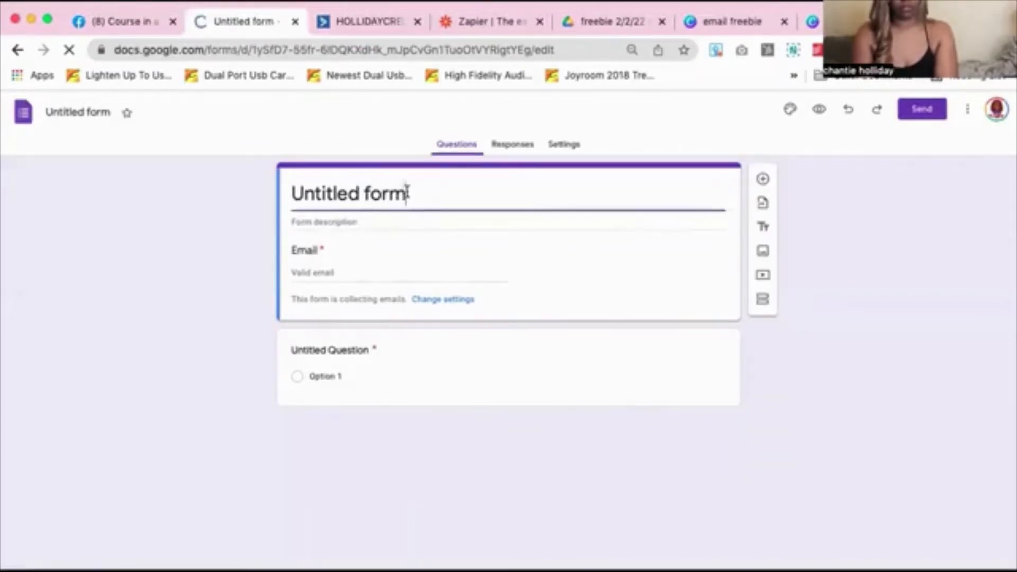
pyautogui.tripleClick(407, 192)
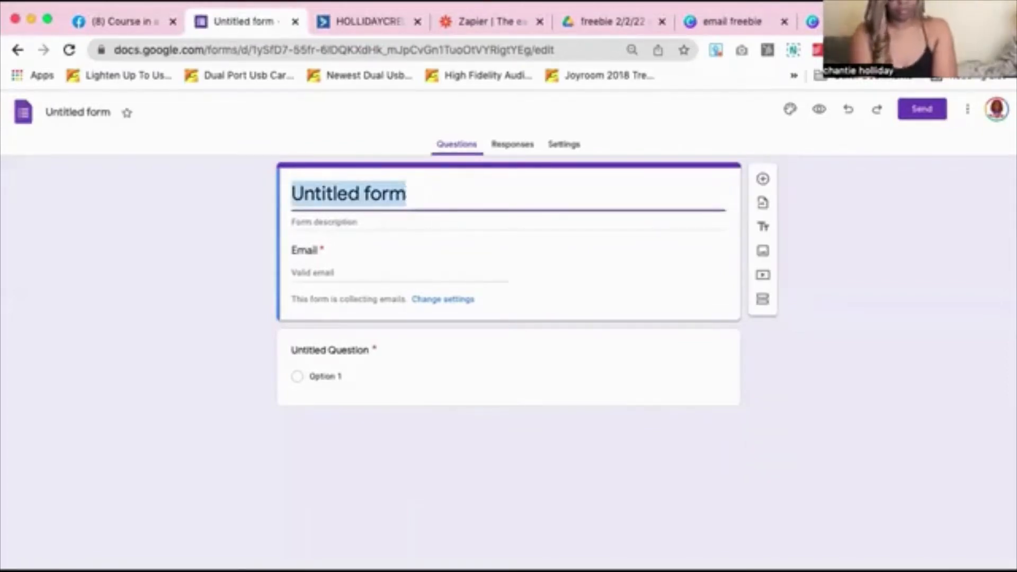
pyautogui.write('FREEBI')
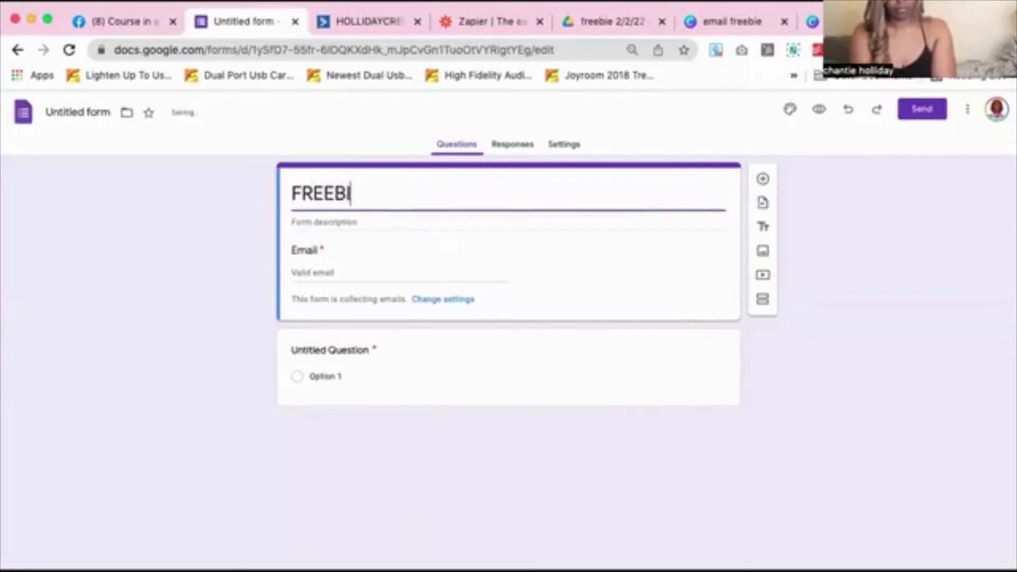
pyautogui.press('BackSpace')
pyautogui.press('BackSpace')
pyautogui.press('BackSpace')
pyautogui.press('BackSpace')
pyautogui.press('BackSpace')
pyautogui.write('re')
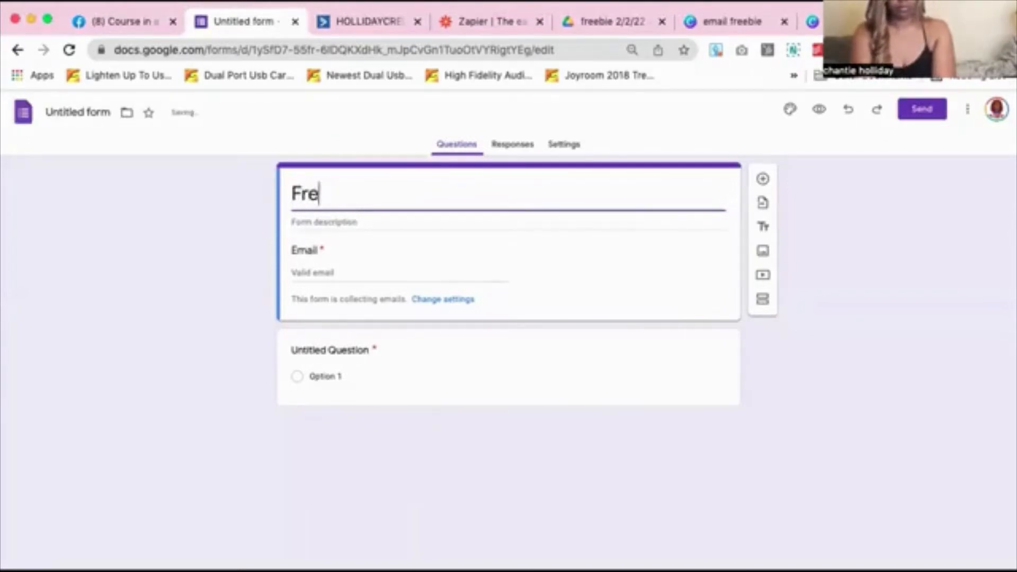
pyautogui.write('ebie ebook ')
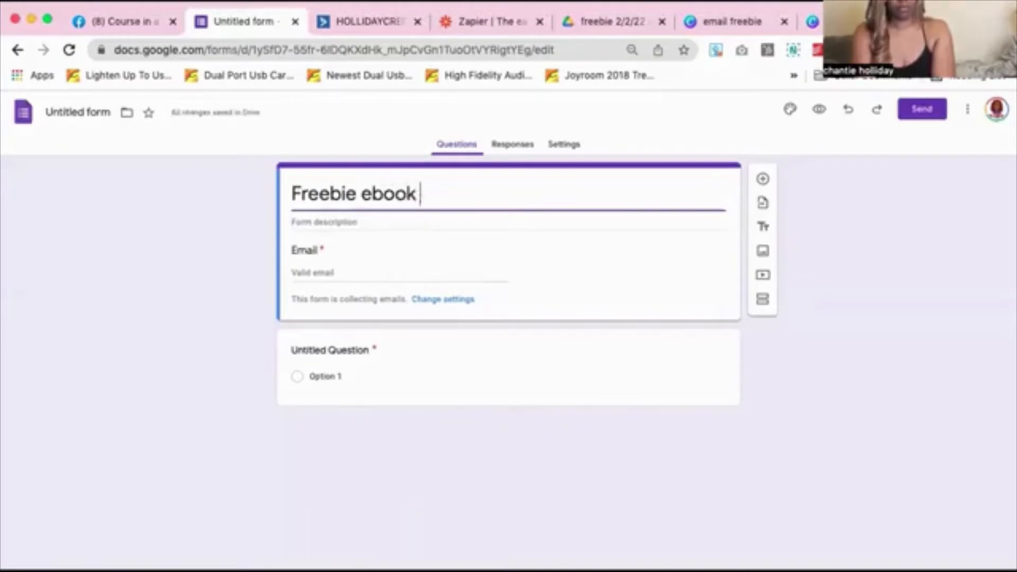
pyautogui.write('on 36')
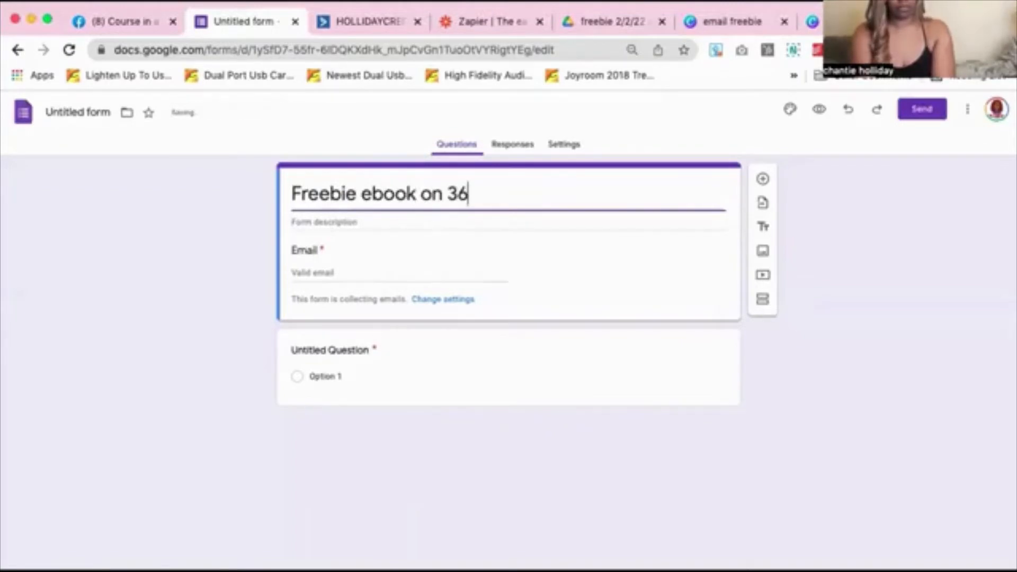
pyautogui.write('5 ways t')
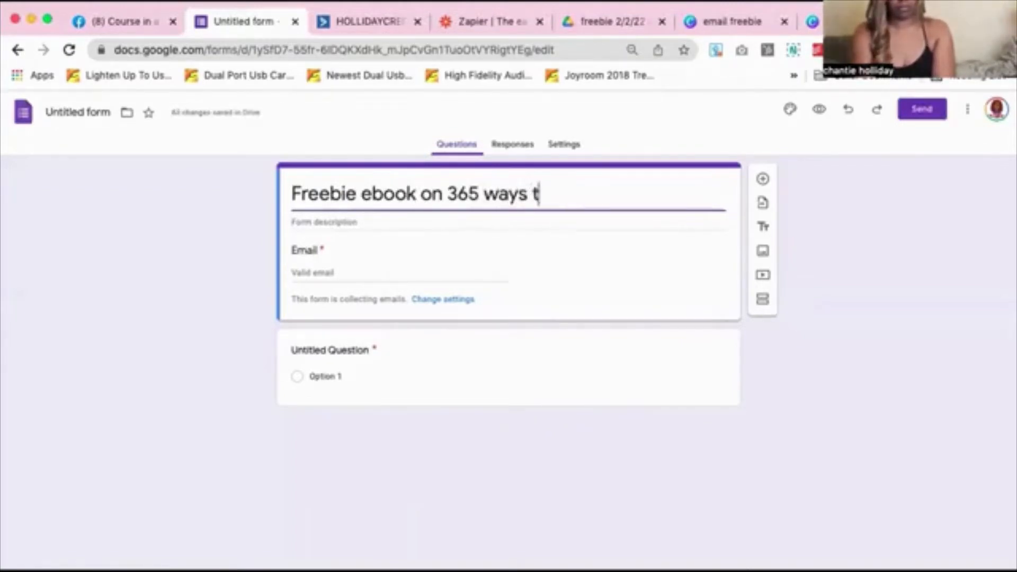
pyautogui.write('o generate r')
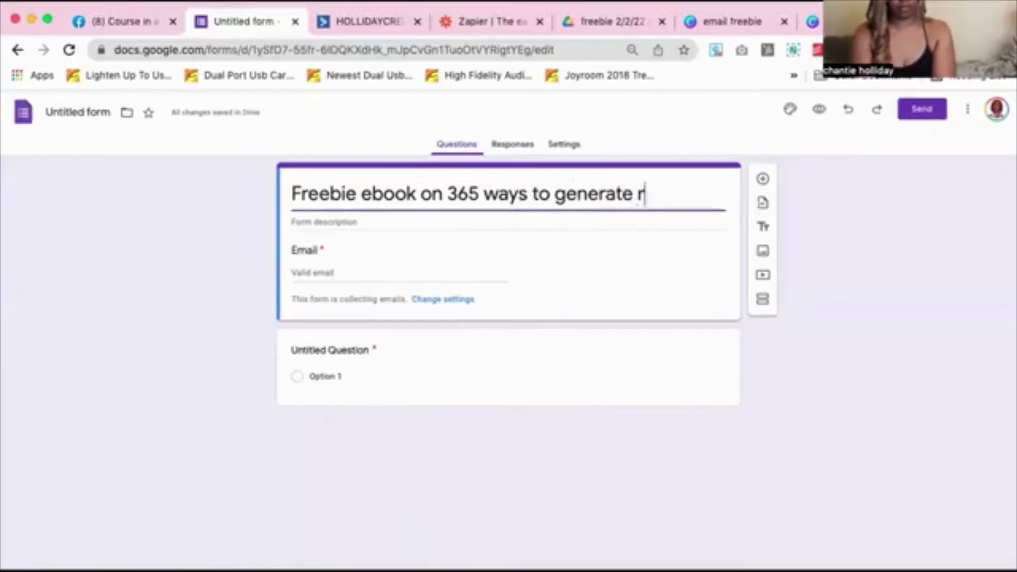
pyautogui.write('eal este ')
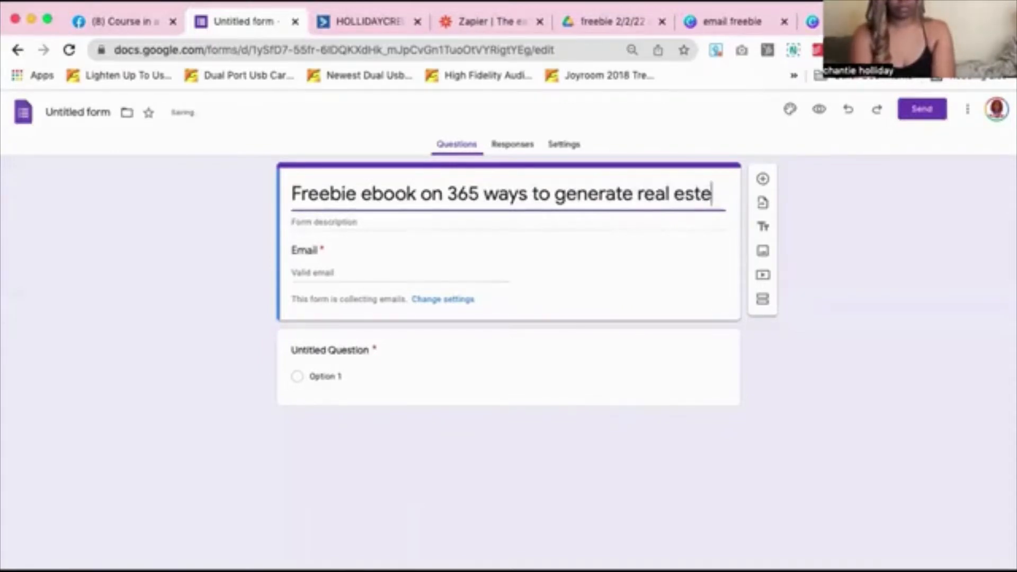
pyautogui.write('leads')
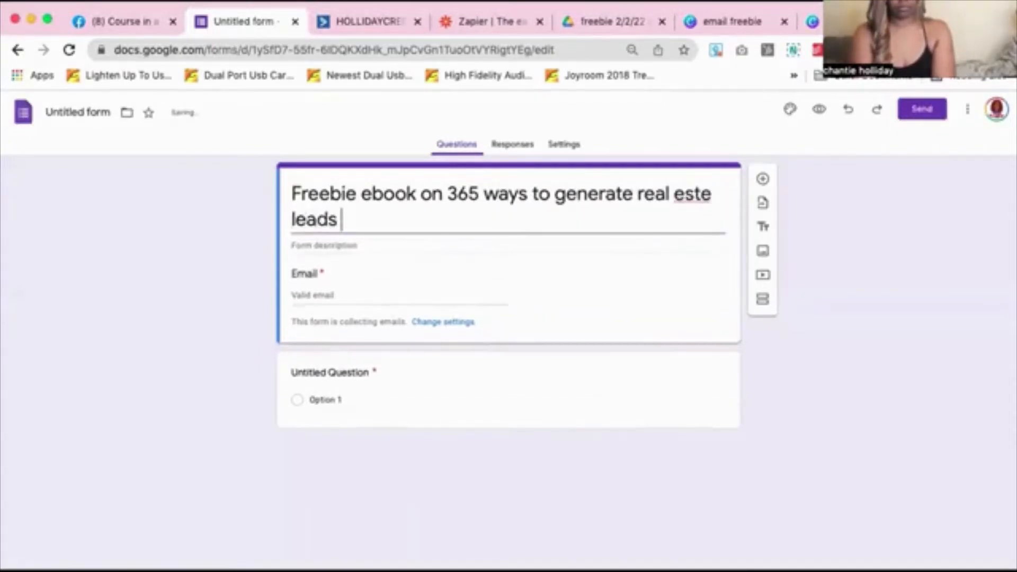
pyautogui.click(480, 196)
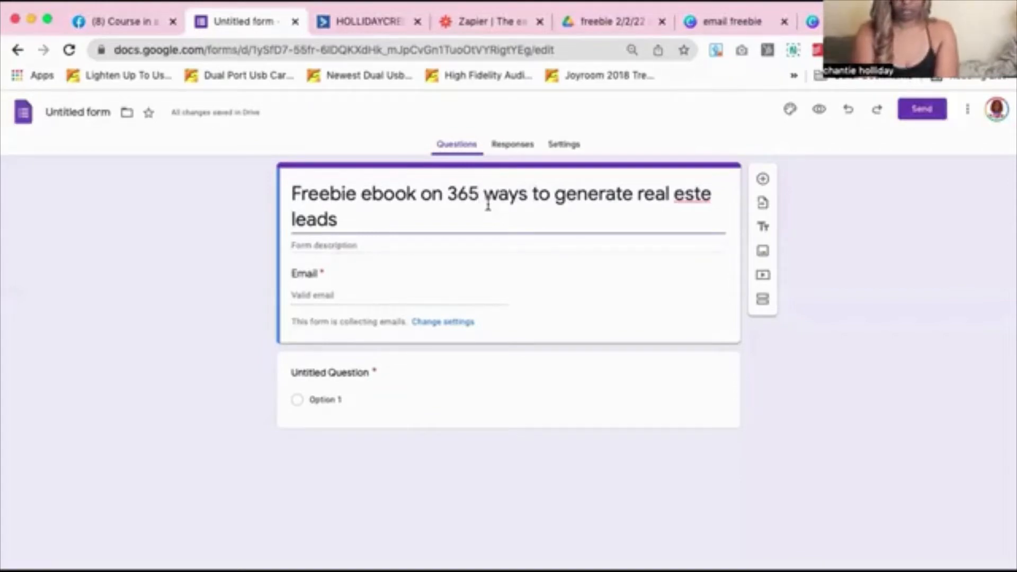
pyautogui.write('+')
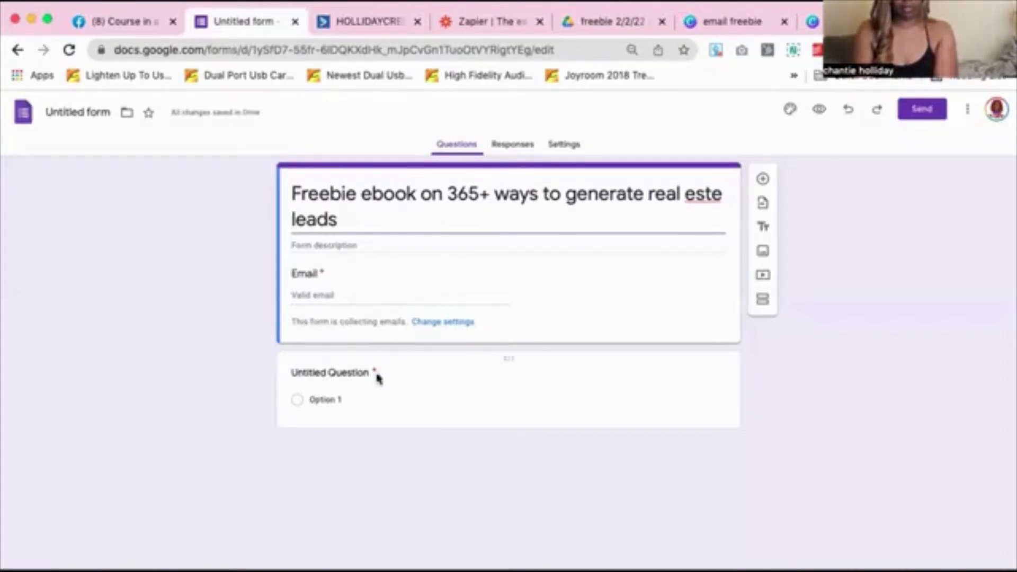
# Title the first question 'First Name' and add a second question 'Last Name'
pyautogui.click(324, 374)
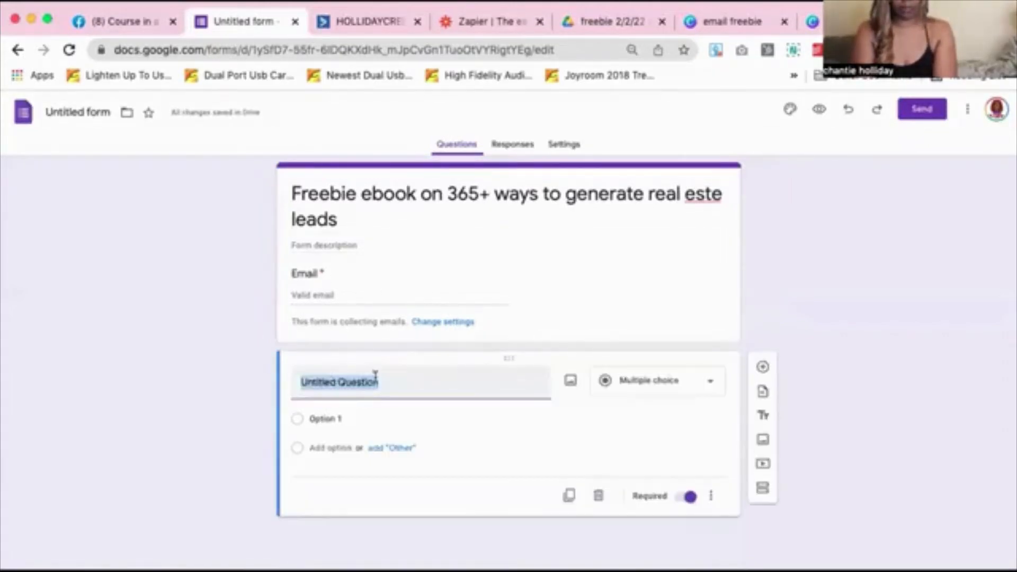
pyautogui.write('First Name')
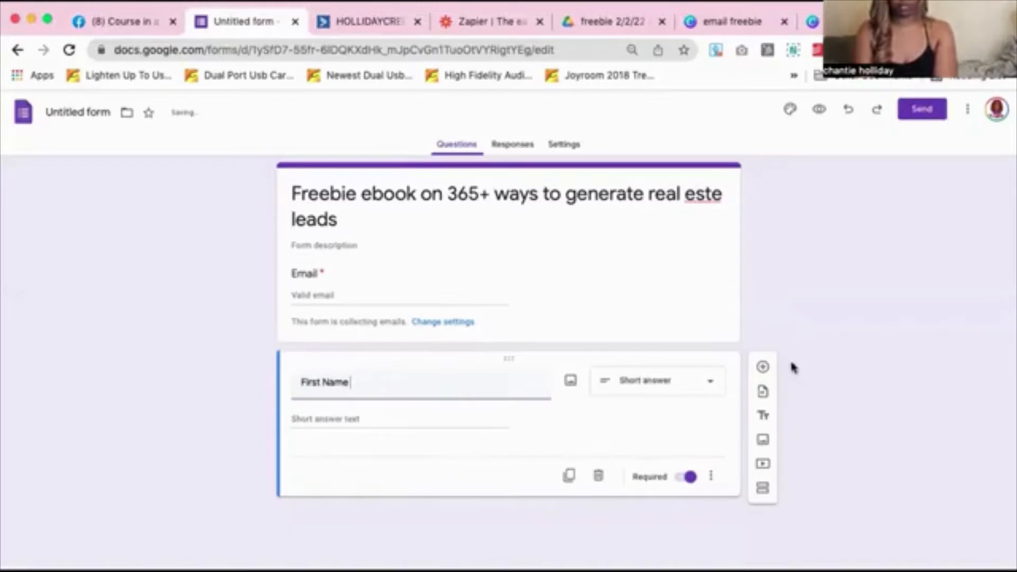
pyautogui.scroll(-1, 680, 437)
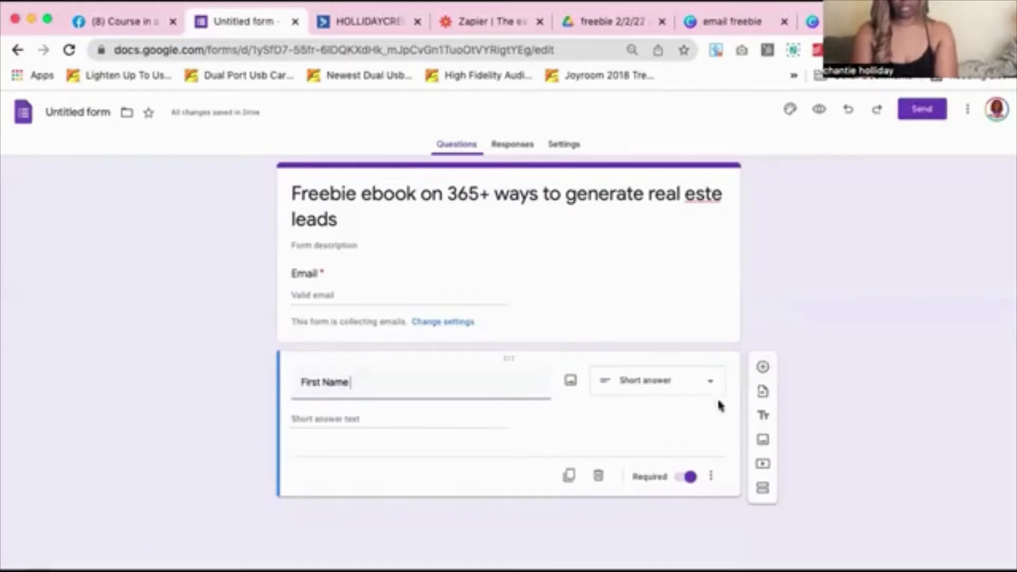
pyautogui.click(763, 368)
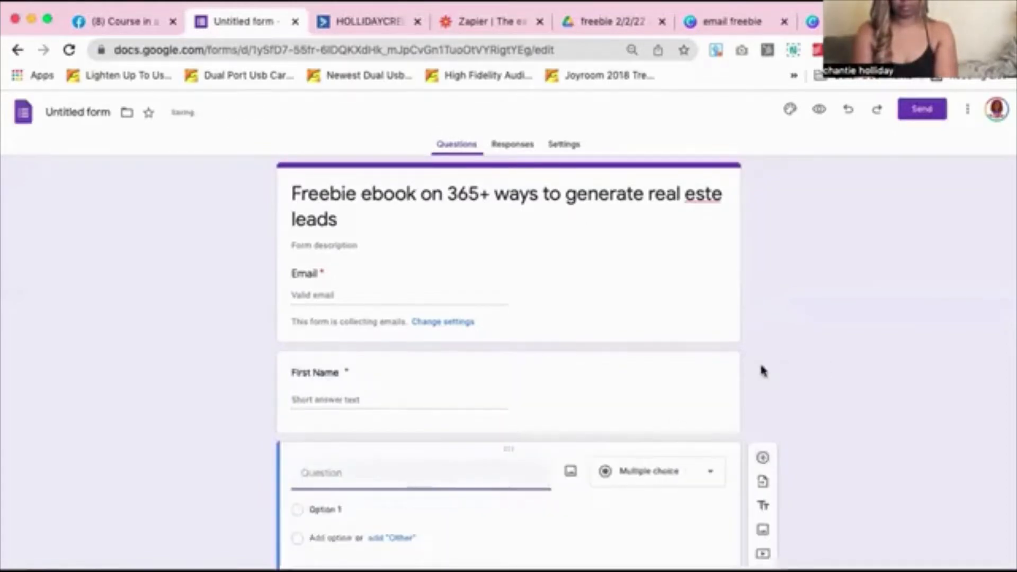
pyautogui.write('Last')
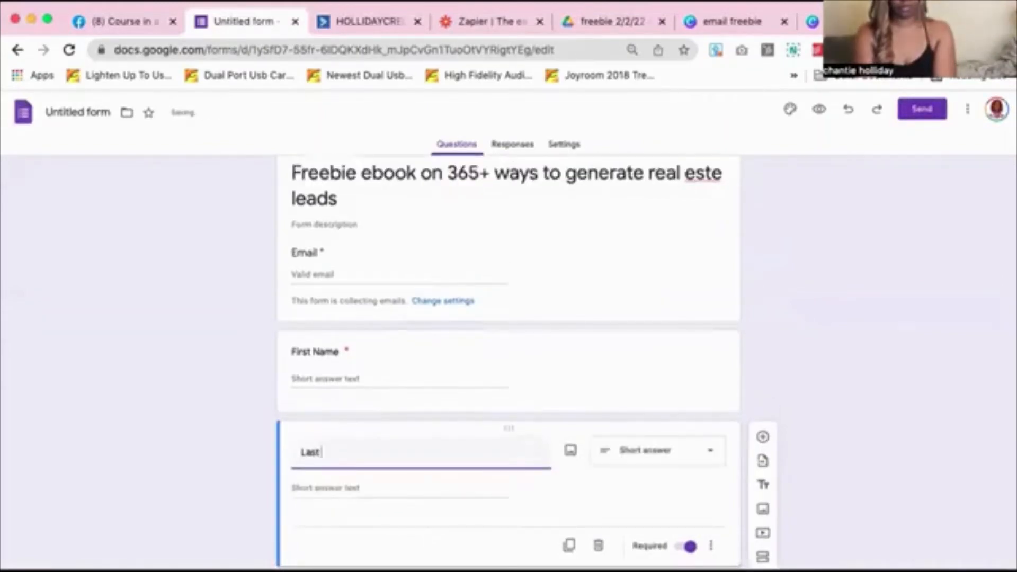
pyautogui.write(' Name')
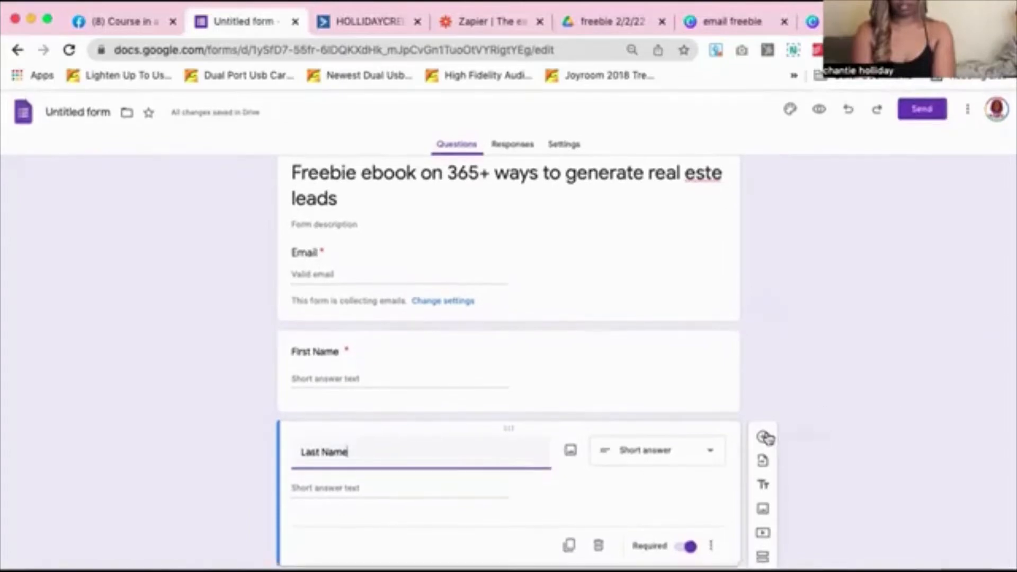
pyautogui.scroll(-1, 766, 438)
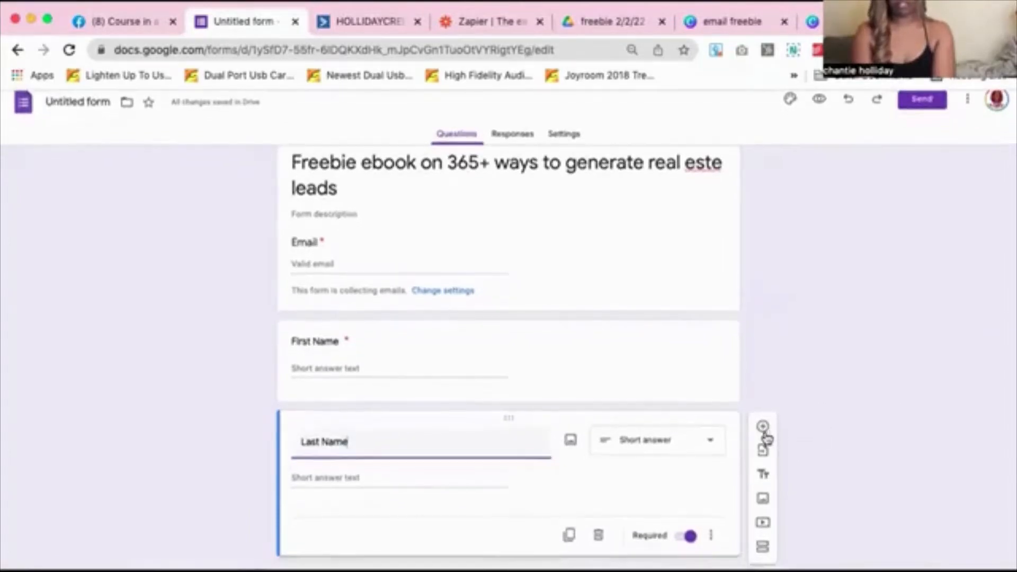
pyautogui.scroll(1, 767, 438)
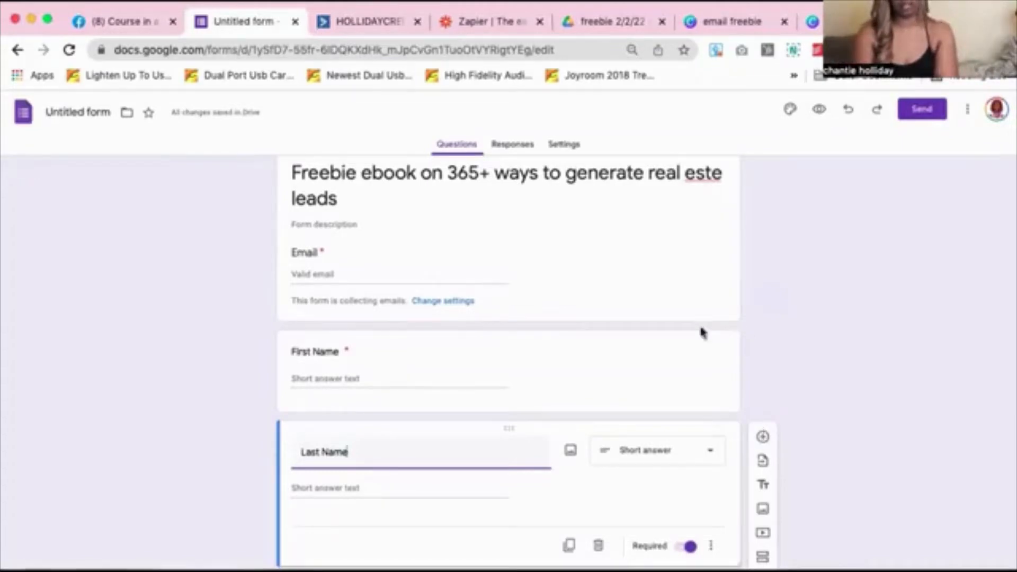
pyautogui.click(331, 224)
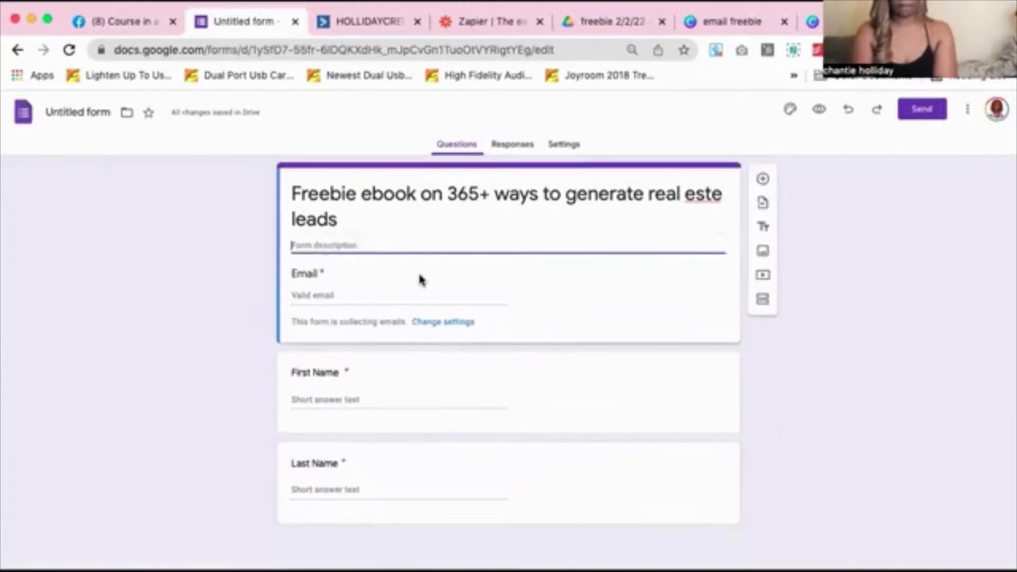
# Write a form description asking permission to email you freebies and educations
pyautogui.write('Fla')
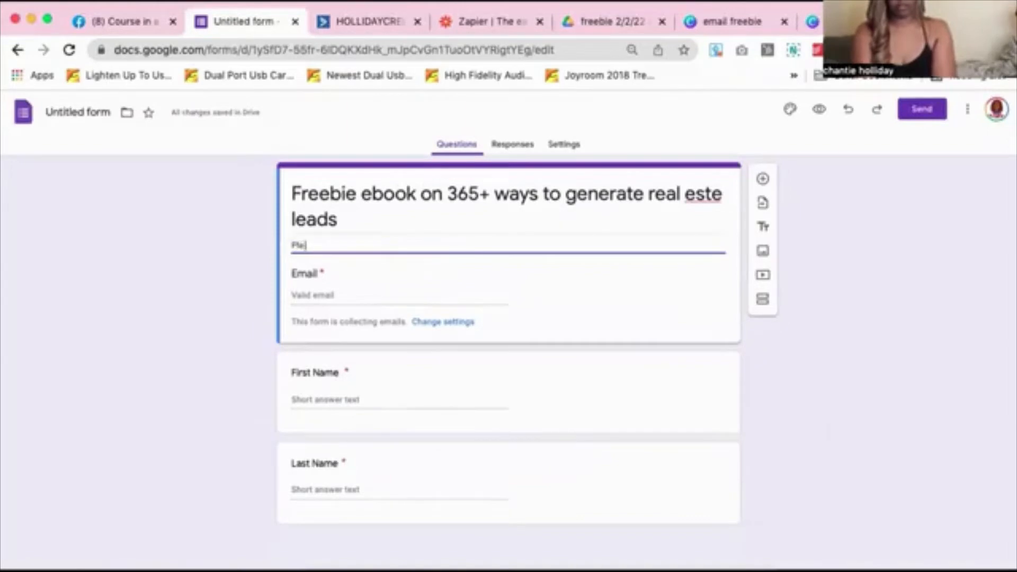
pyautogui.write('ase')
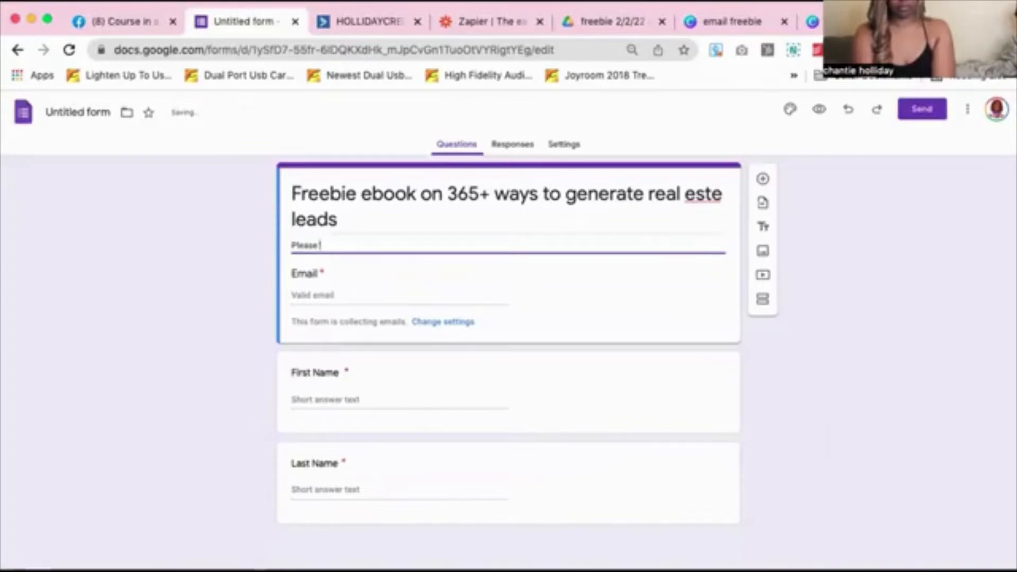
pyautogui.write(' complete the form below')
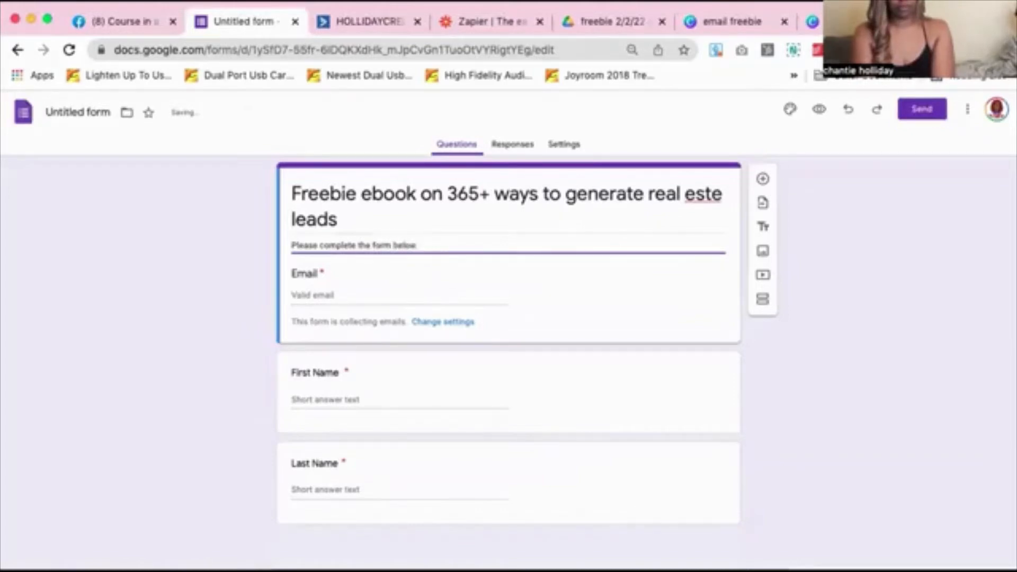
pyautogui.write(' giving us')
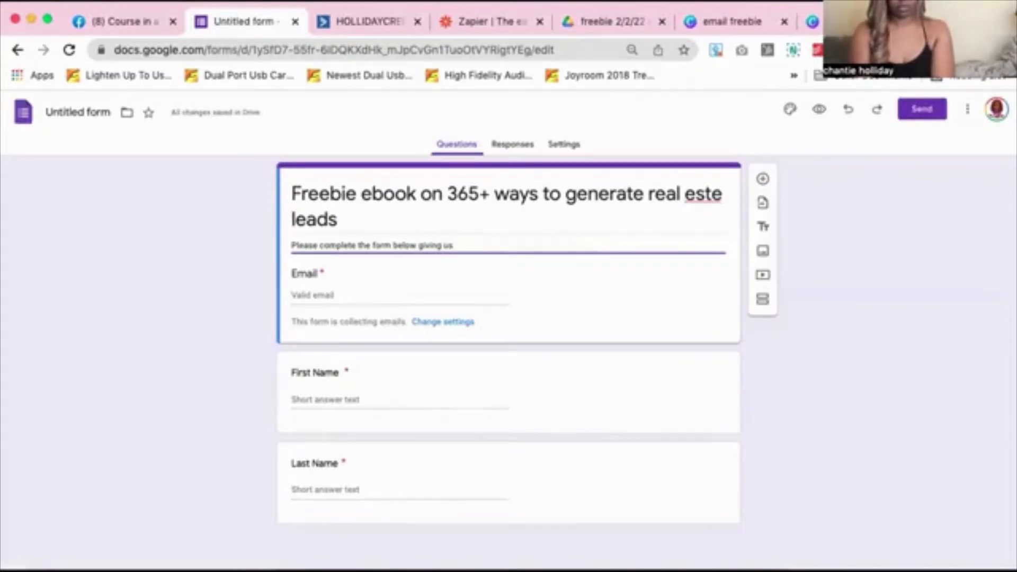
pyautogui.write('permission to email you')
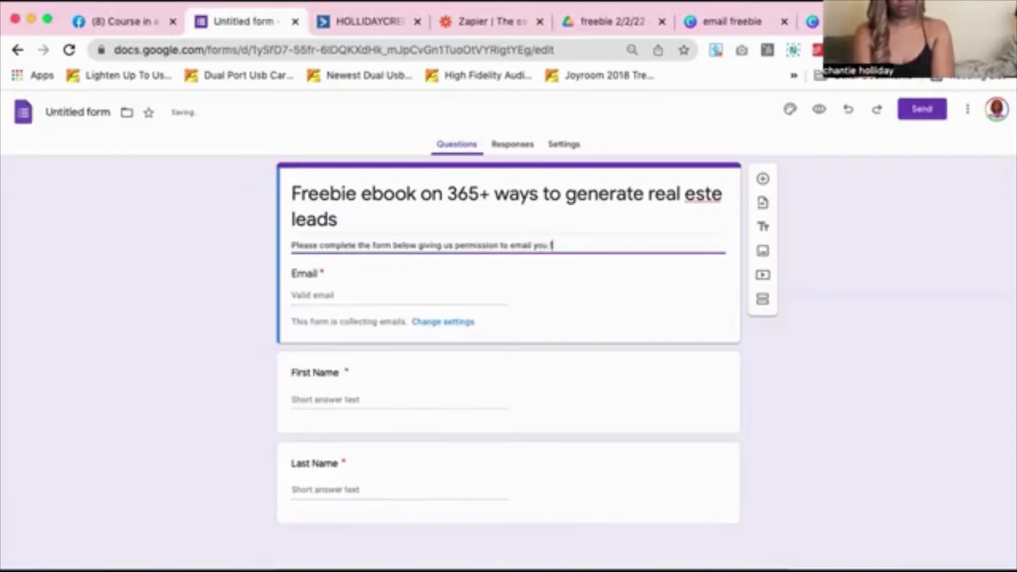
pyautogui.write('freebies')
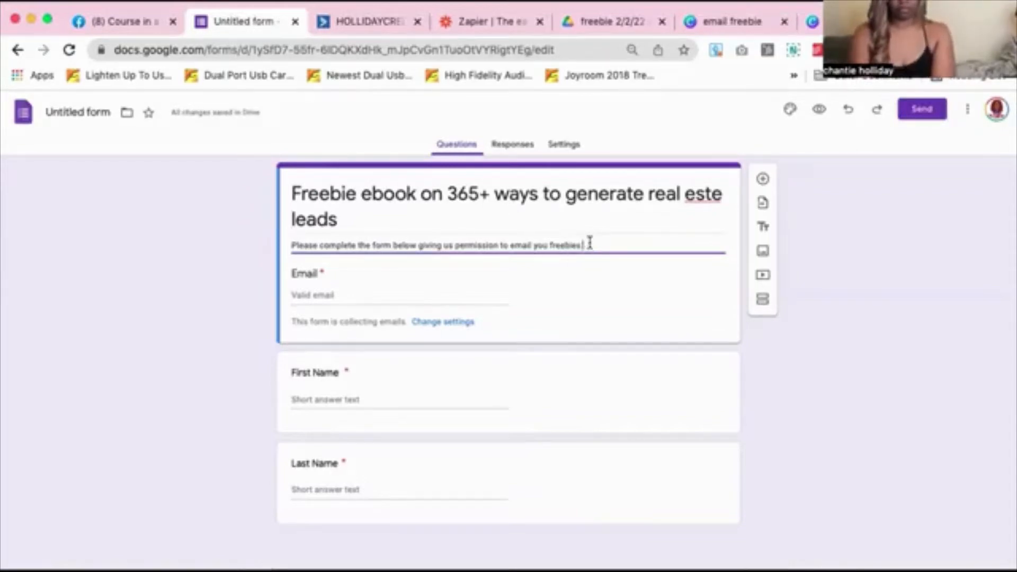
pyautogui.write('and educationa')
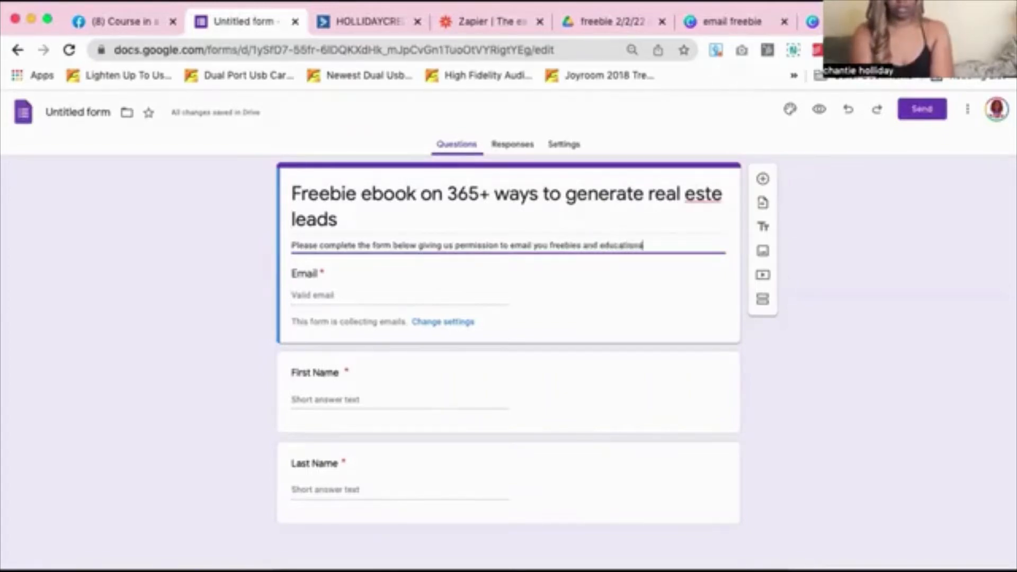
pyautogui.press('BackSpace')
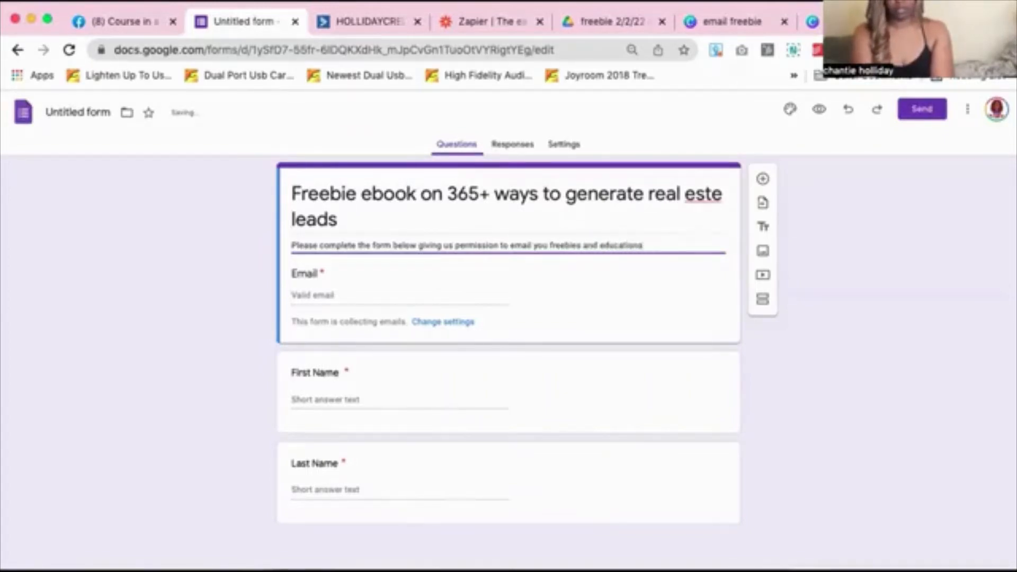
# Delete 'freebies and educations' from the end of the description
pyautogui.click(549, 245)
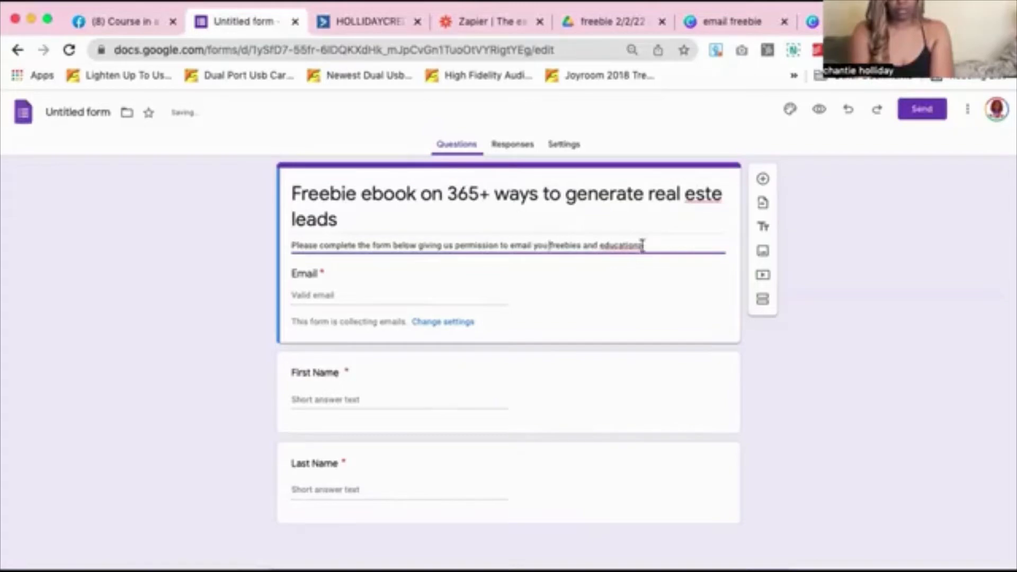
pyautogui.moveTo(640, 245); pyautogui.dragTo(549, 245)
pyautogui.press('BackSpace')
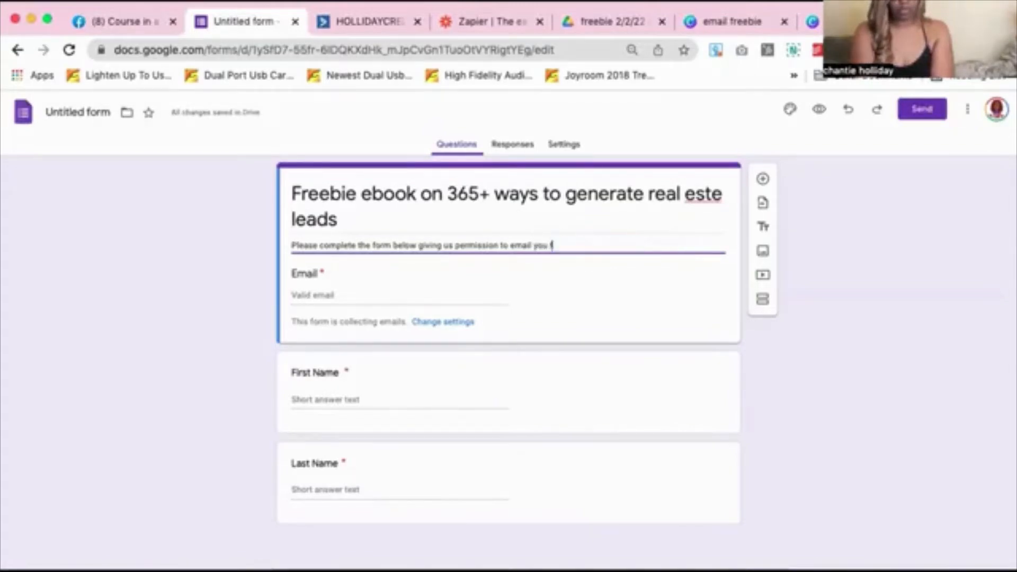
# Change the description's ending from 'todays freebie' to 'our educational content.'
pyautogui.write('todays freeb')
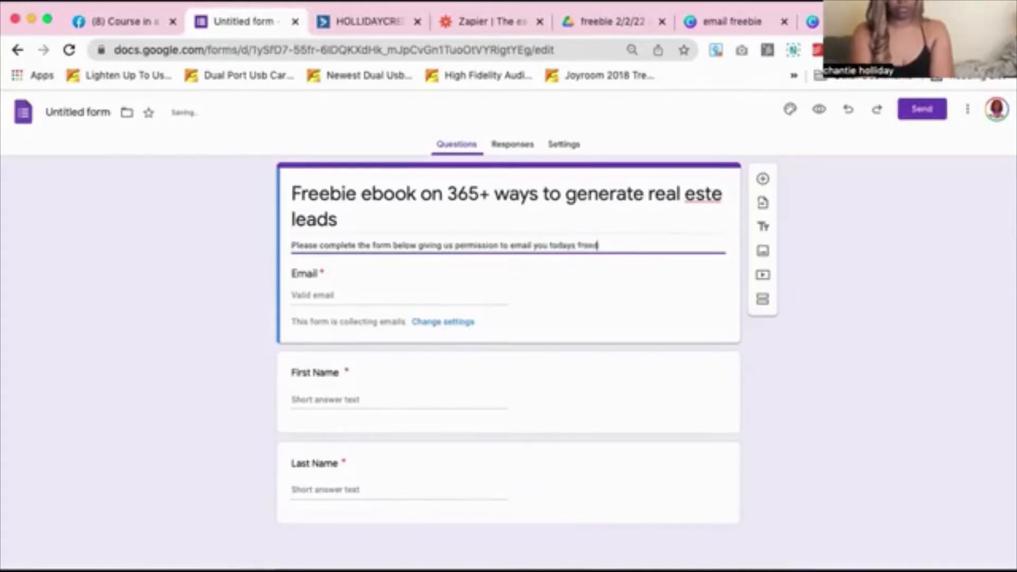
pyautogui.press('BackSpace')
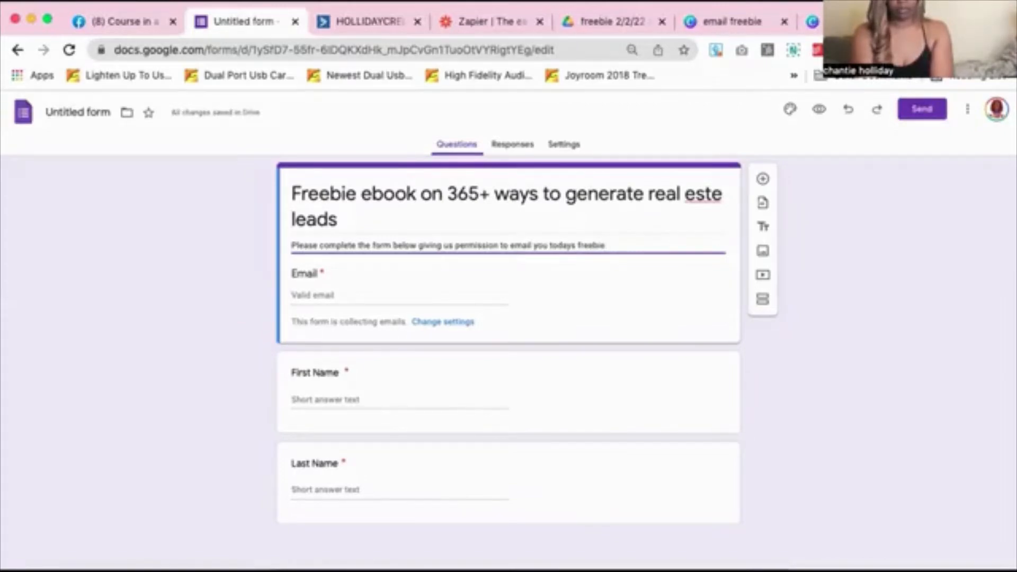
pyautogui.moveTo(603, 245); pyautogui.dragTo(548, 247)
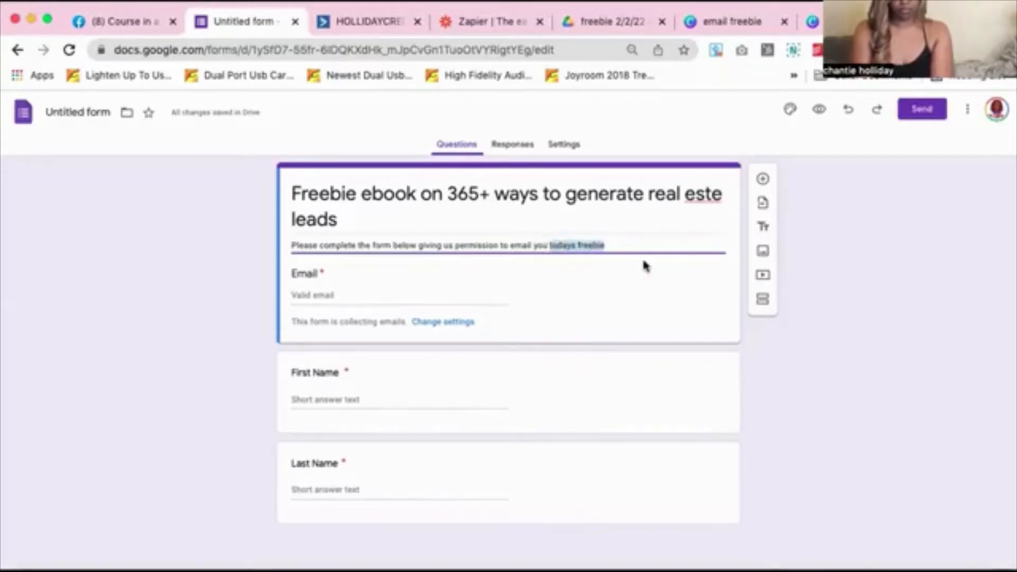
pyautogui.write('our educati')
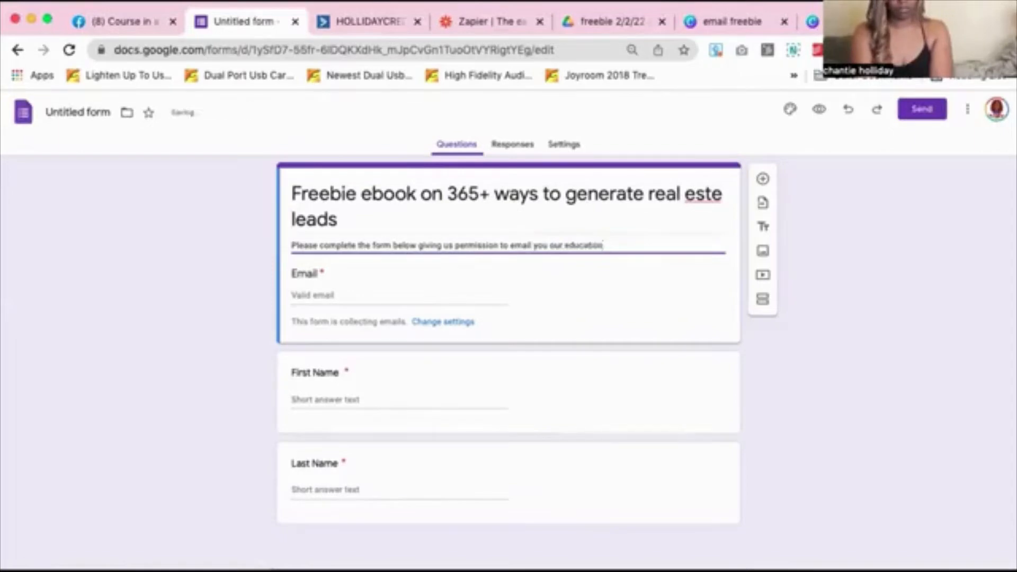
pyautogui.write('onal content')
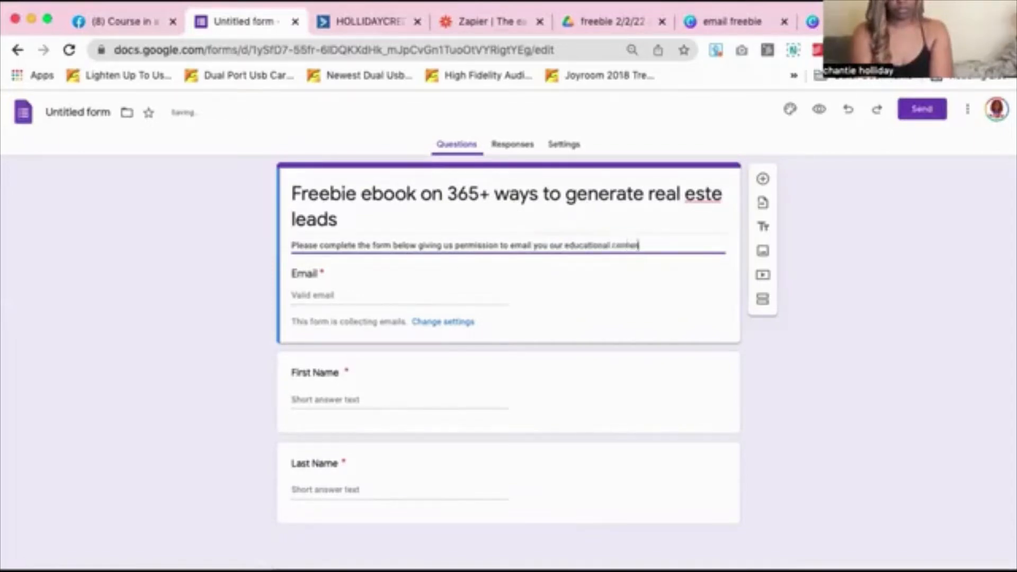
pyautogui.click(611, 246)
pyautogui.write('and')
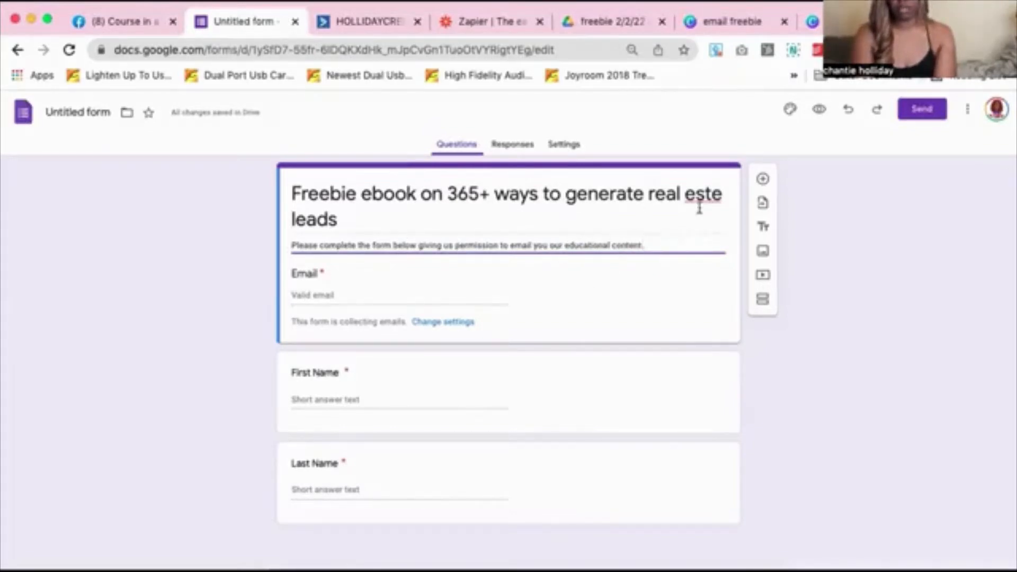
# Fix 'este' to 'estate' in the title and view the Responses page showing 0 responses
pyautogui.click(712, 197)
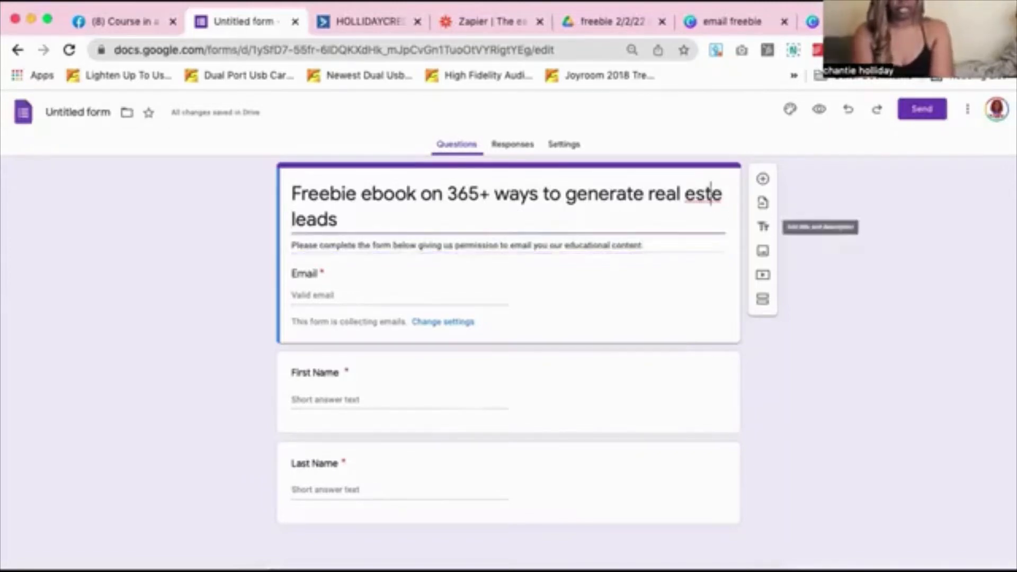
pyautogui.write('at')
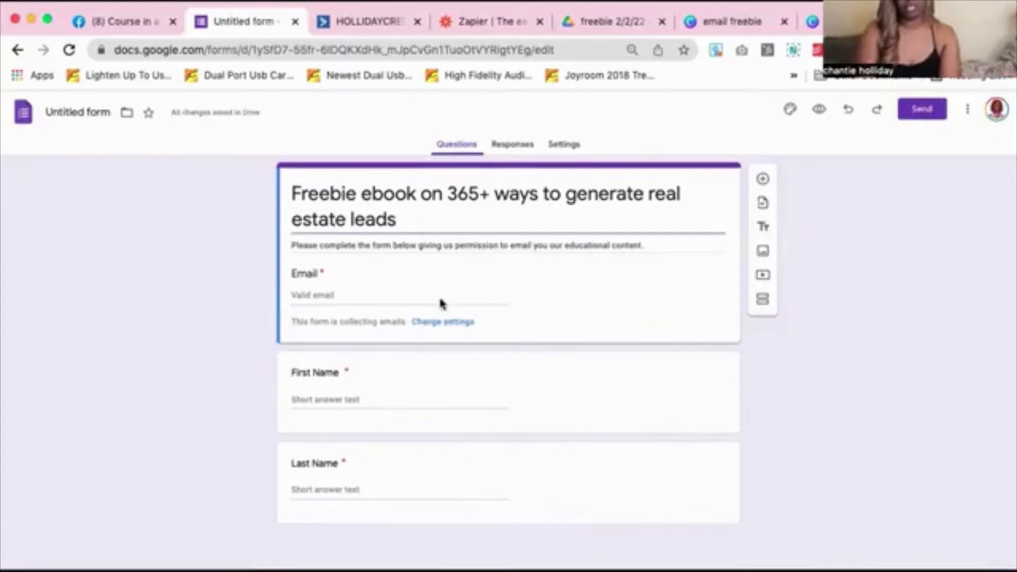
pyautogui.click(527, 148)
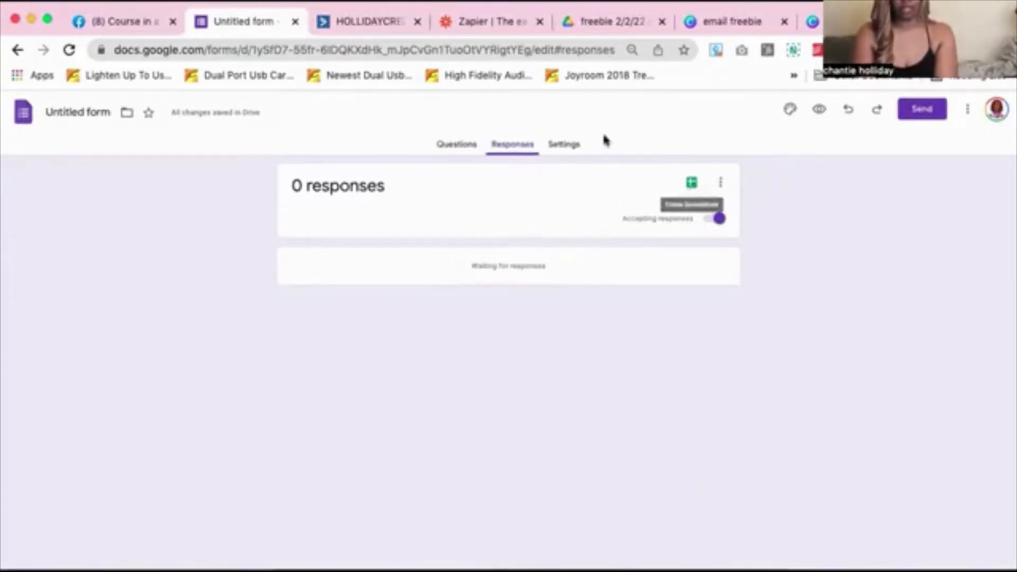
# Link responses to a new spreadsheet named 'freebies for 2/2/22 generating real estate leads ebook'
pyautogui.click(690, 183)
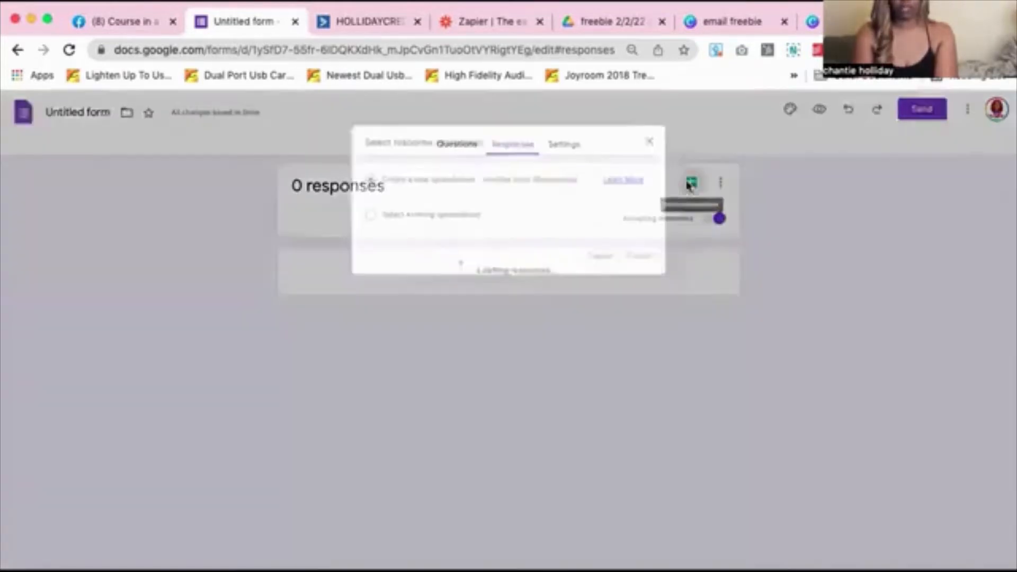
pyautogui.click(520, 172)
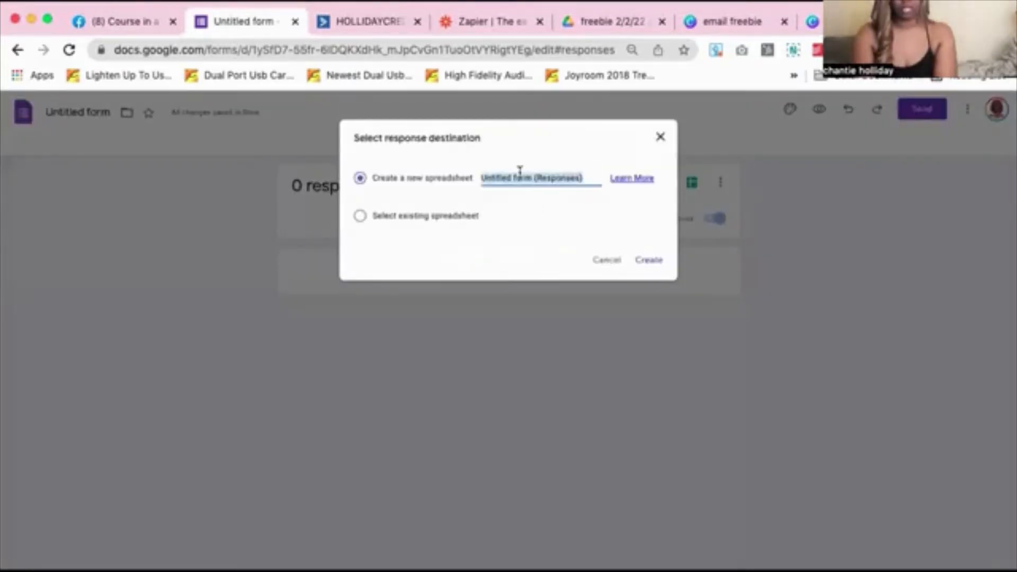
pyautogui.write('freebies for 2/2')
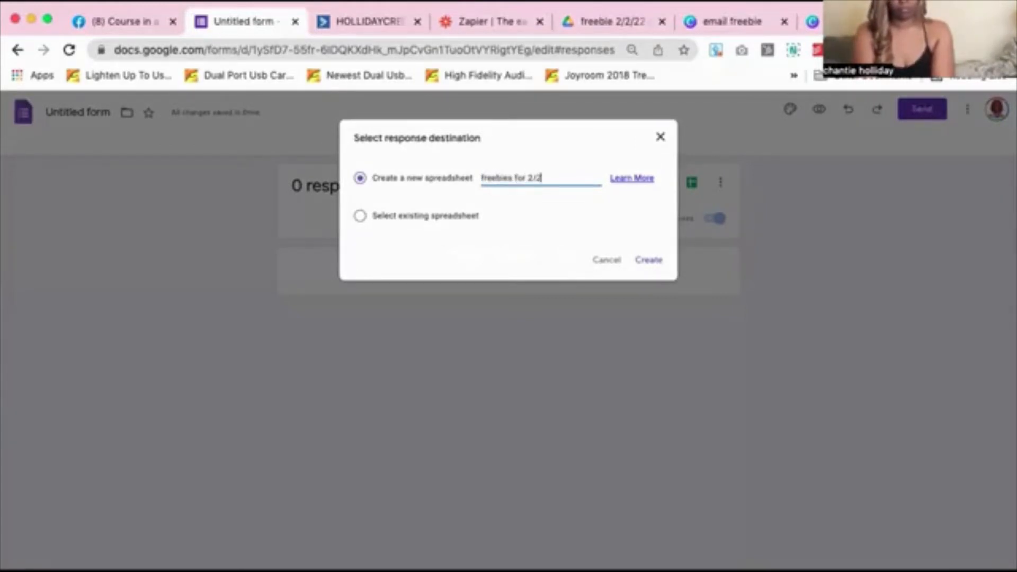
pyautogui.write('/22')
pyautogui.write(' genera')
pyautogui.write('ting re')
pyautogui.write('al estate leads')
pyautogui.write(' ebook')
pyautogui.press('BackSpace')
pyautogui.press('BackSpace')
pyautogui.write('ook')
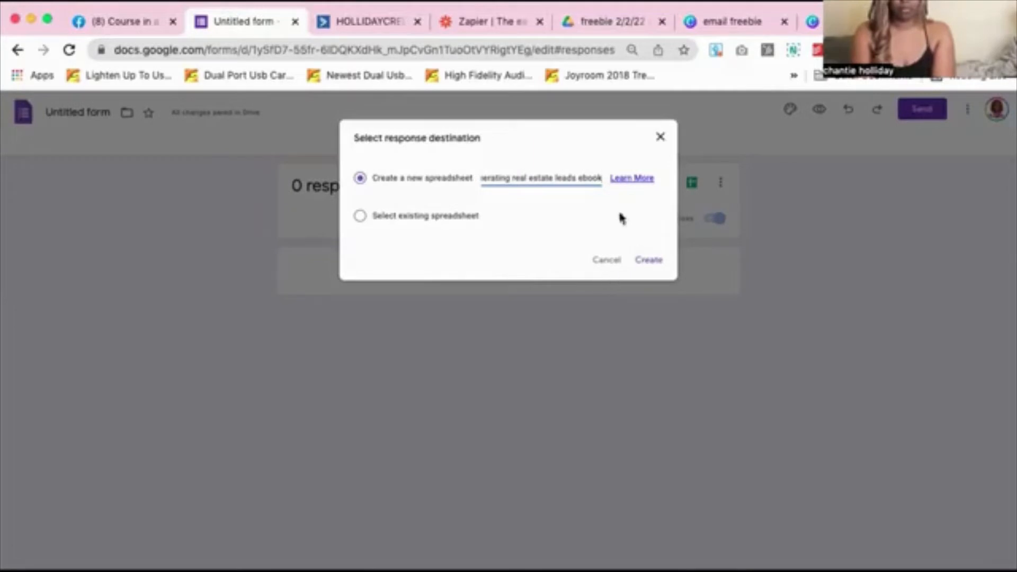
pyautogui.click(653, 260)
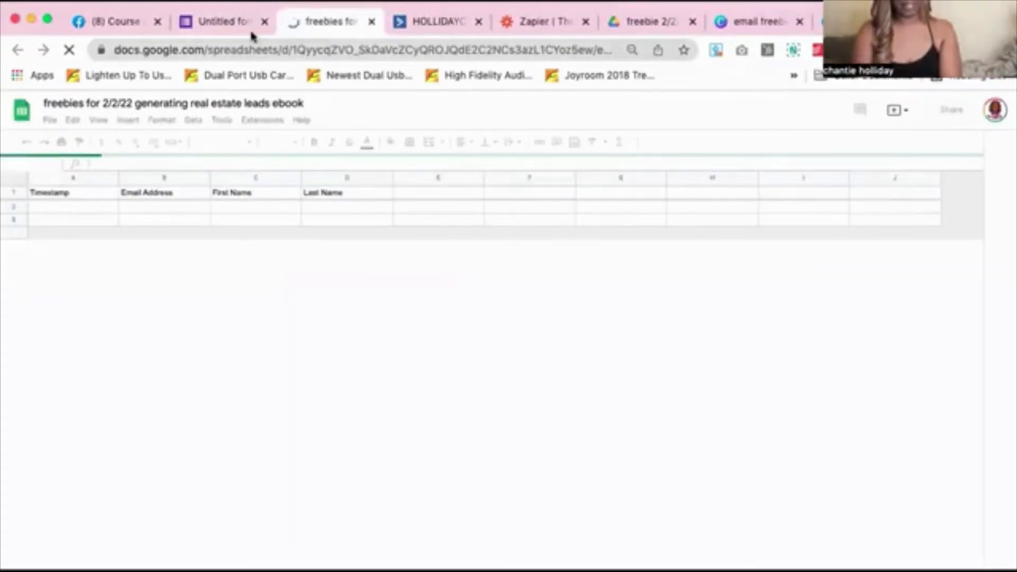
# After checking the sheet's Timestamp, Email Address, First Name and Last Name headers, return to the form
pyautogui.click(229, 29)
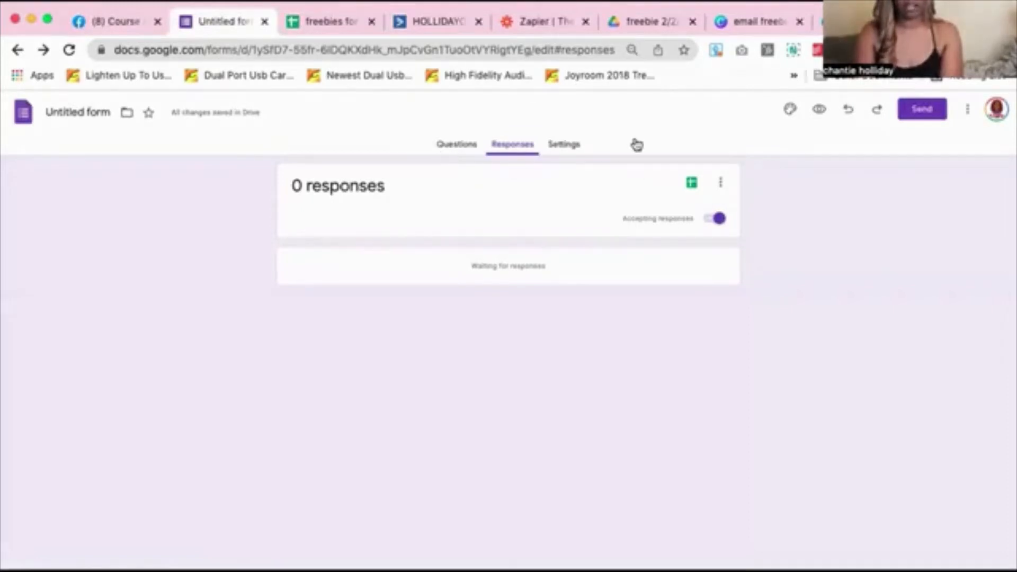
# Name the form file '2/22/22 - Freebie ebook on 365+ ways to generate real estate leads' using its copied title
pyautogui.click(470, 149)
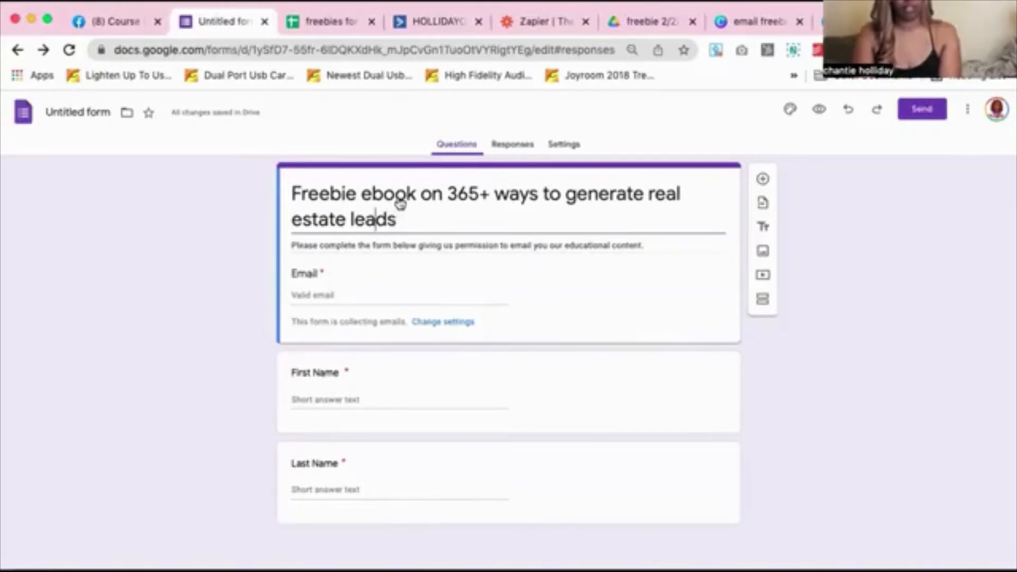
pyautogui.press('super+a')
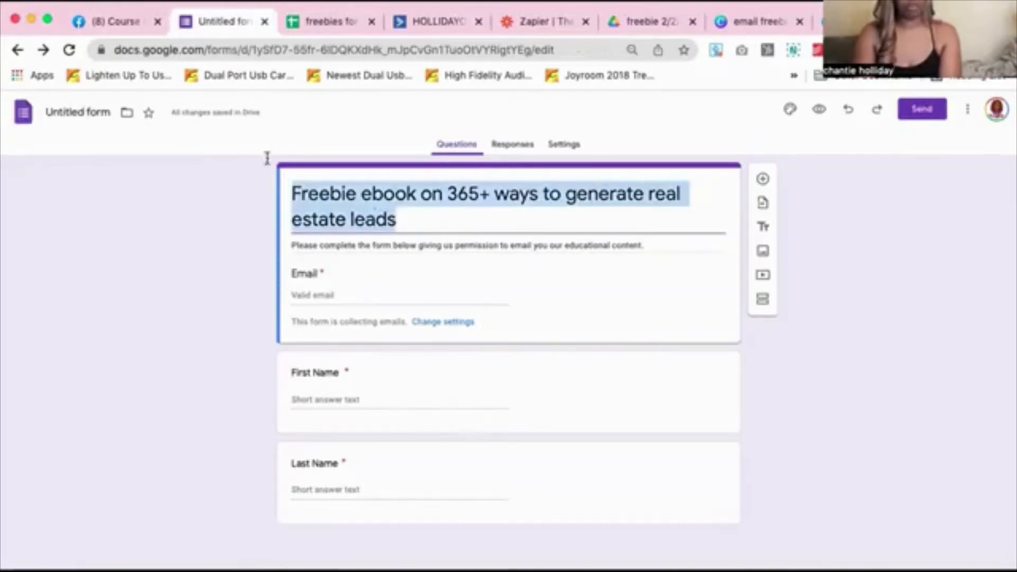
pyautogui.click(89, 111)
pyautogui.press('super+c')
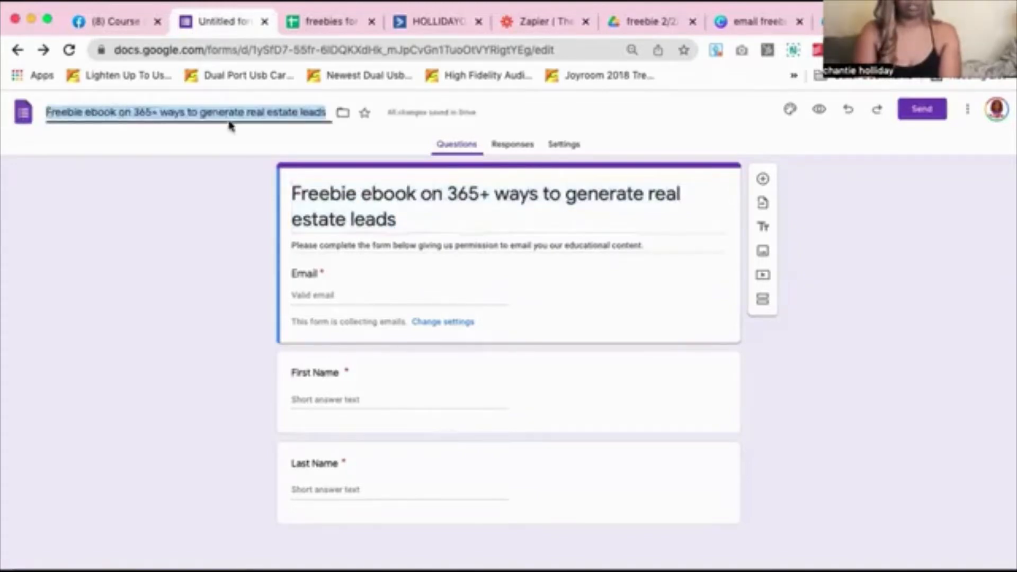
pyautogui.press('Left')
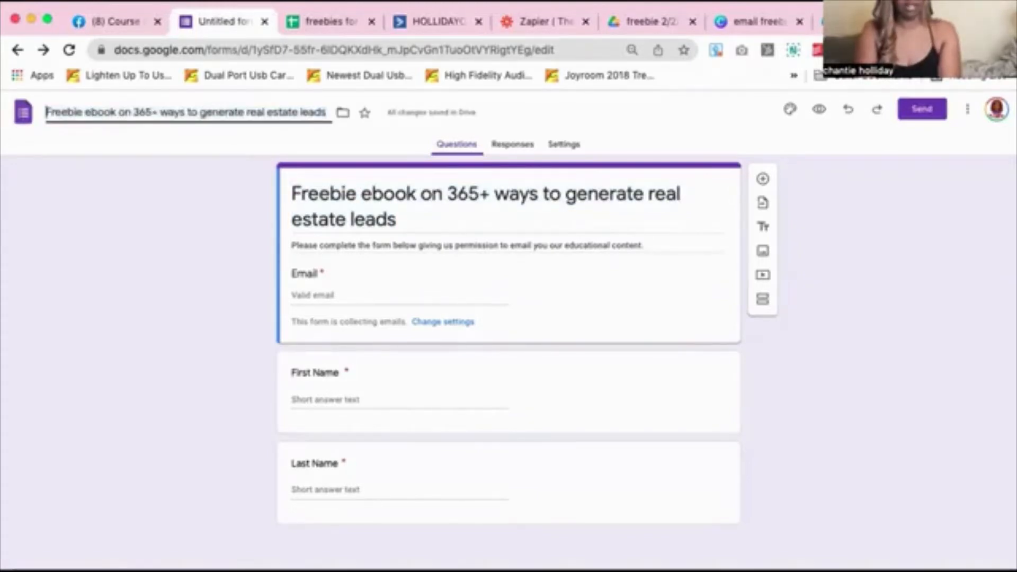
pyautogui.write('2/22/22')
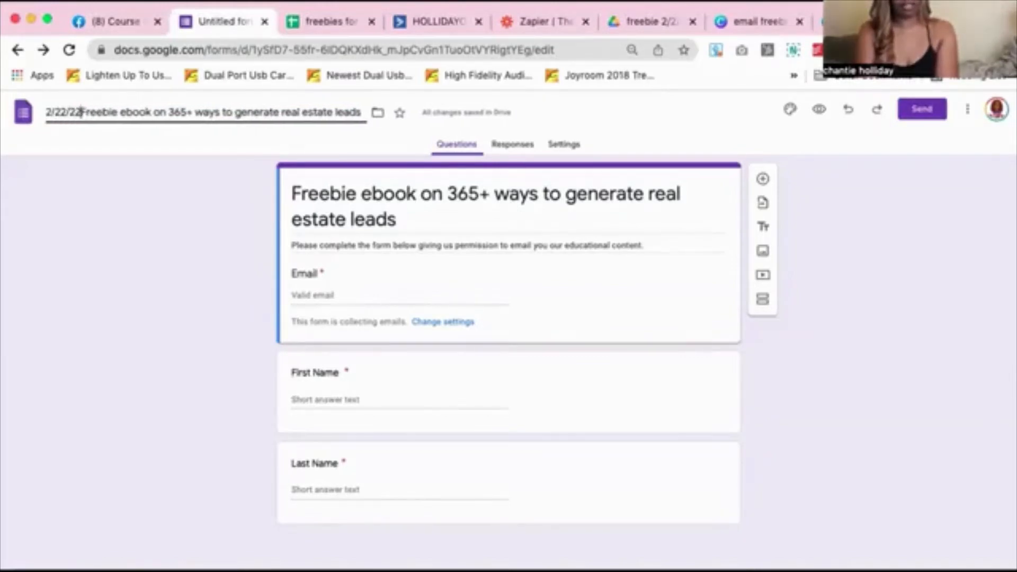
pyautogui.write(' -')
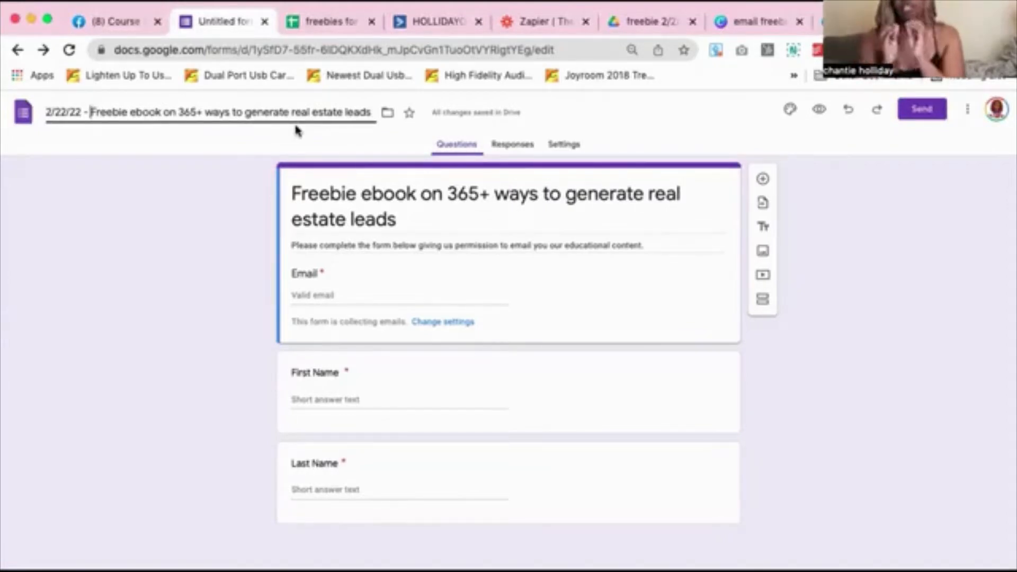
pyautogui.click(438, 26)
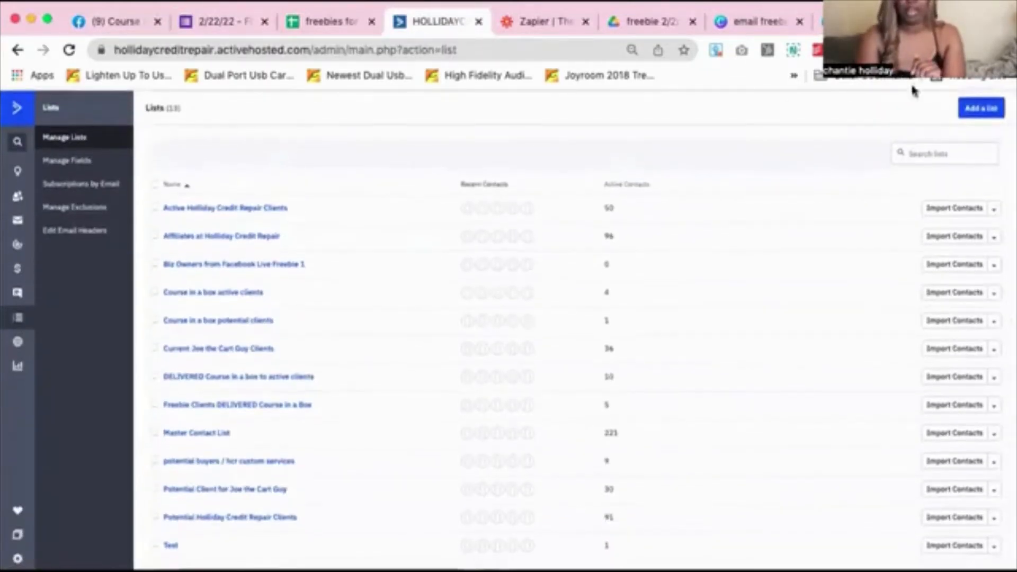
# Add a new list named 'Freebie ebook on 365+ ways to generate real estate leads' with URL hcrcustomservices.com
pyautogui.click(978, 112)
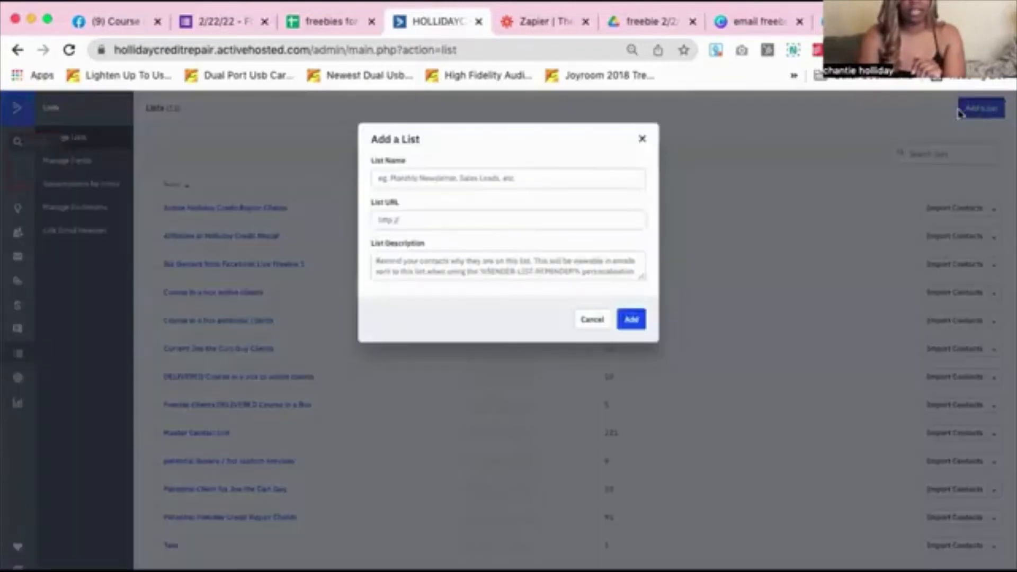
pyautogui.click(424, 180)
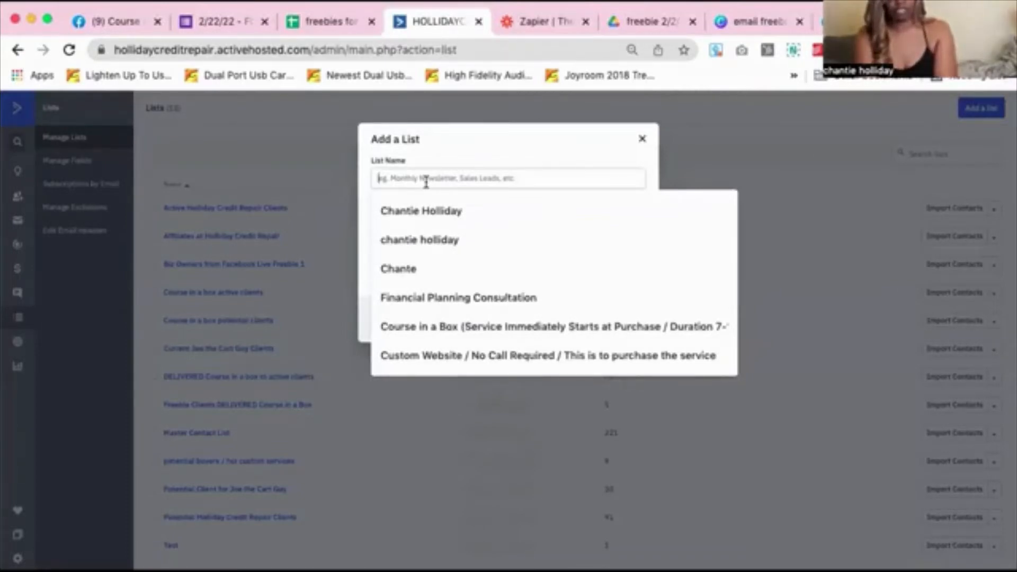
pyautogui.write('G')
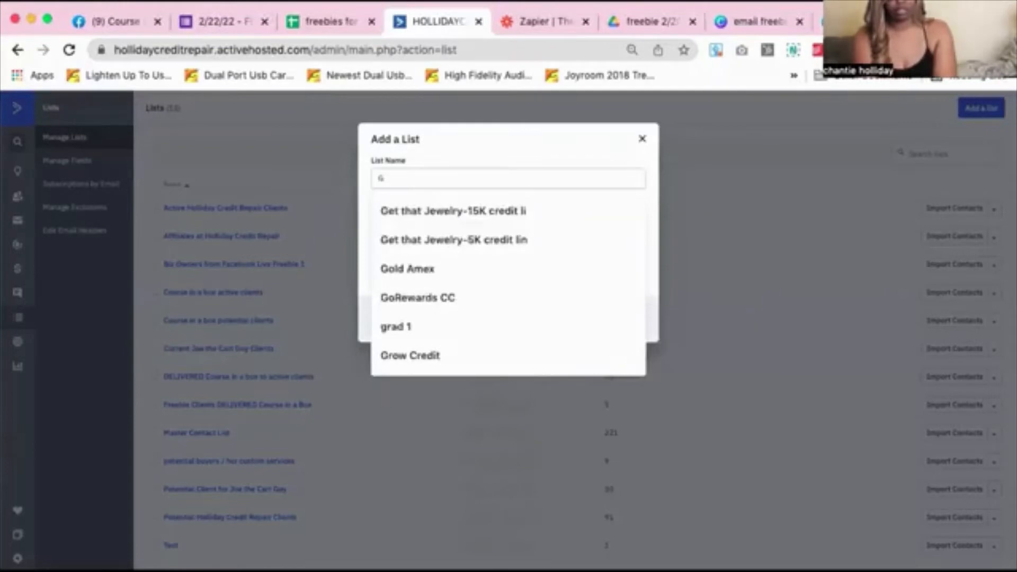
pyautogui.press('BackSpace')
pyautogui.press('super+v')
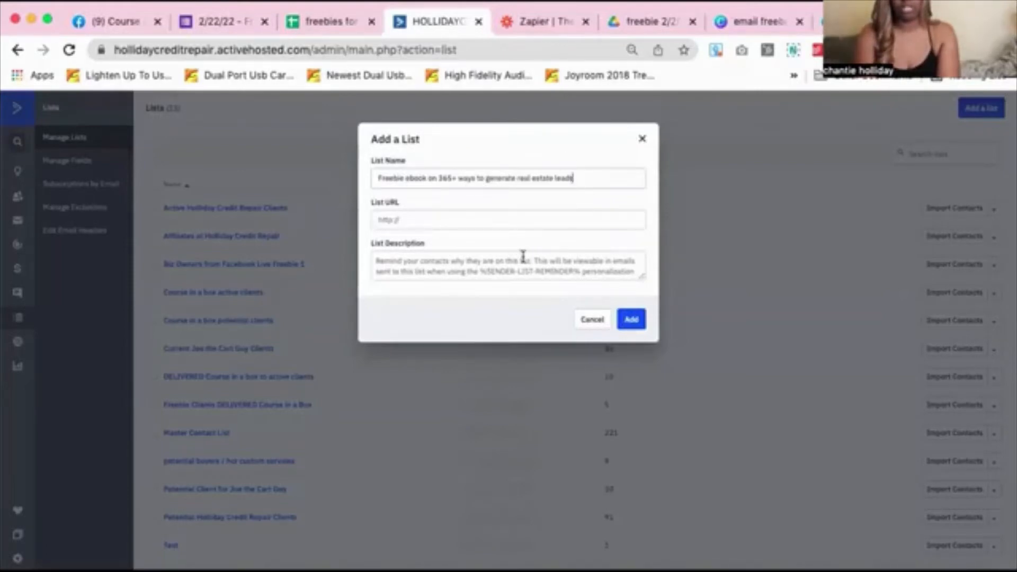
pyautogui.click(476, 217)
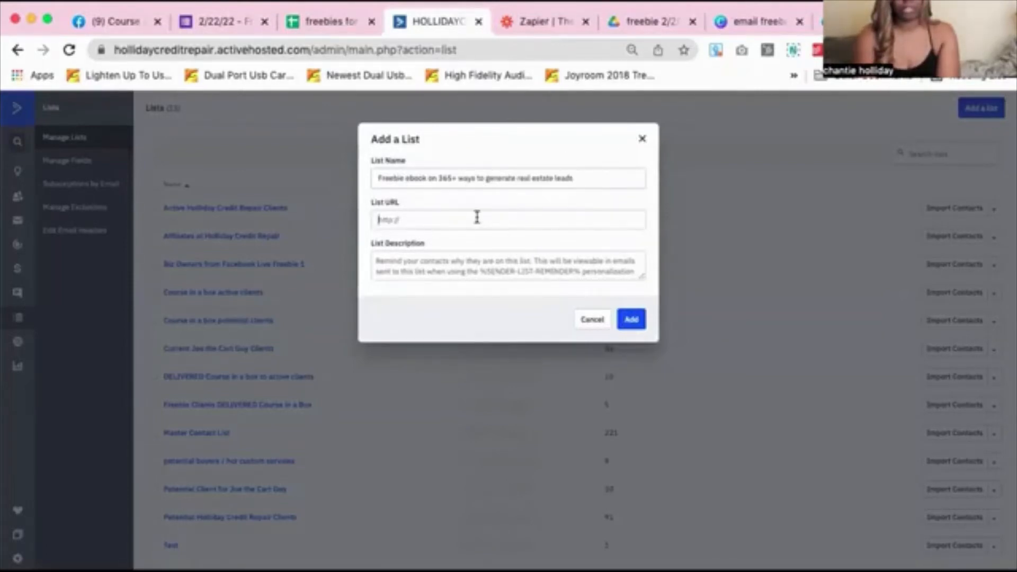
pyautogui.write('ho')
pyautogui.write('r')
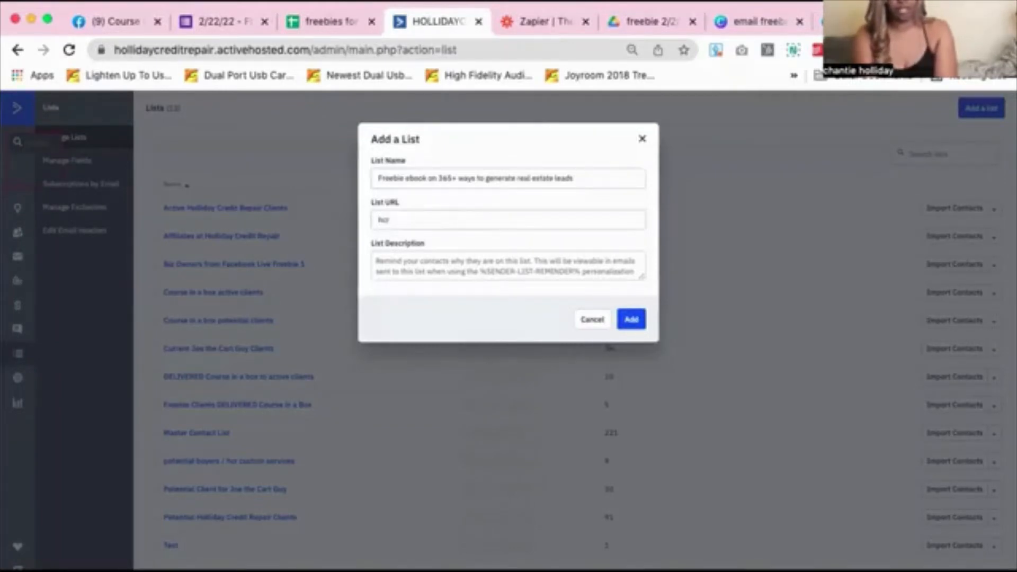
pyautogui.write('custom')
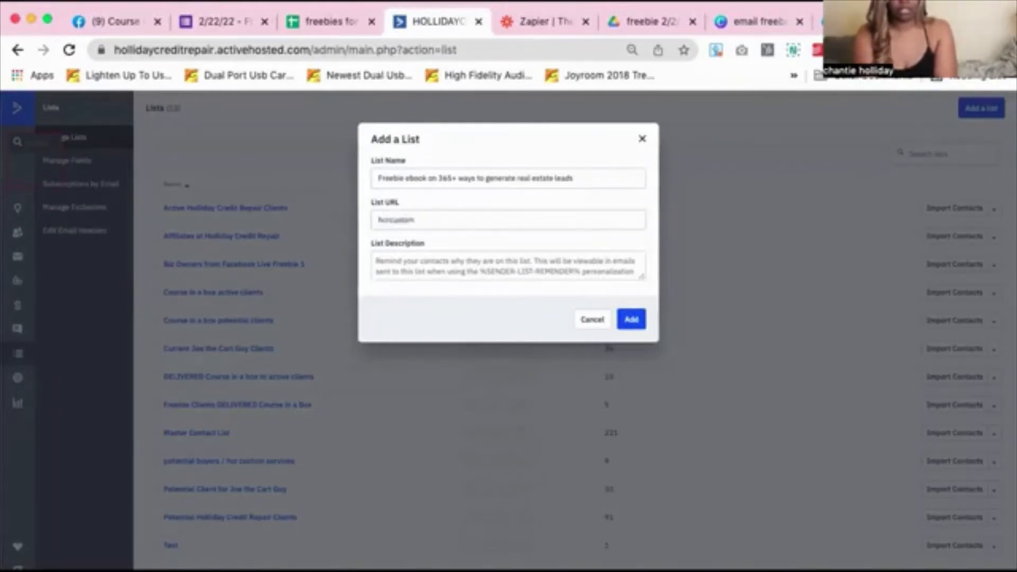
pyautogui.write('erreal')
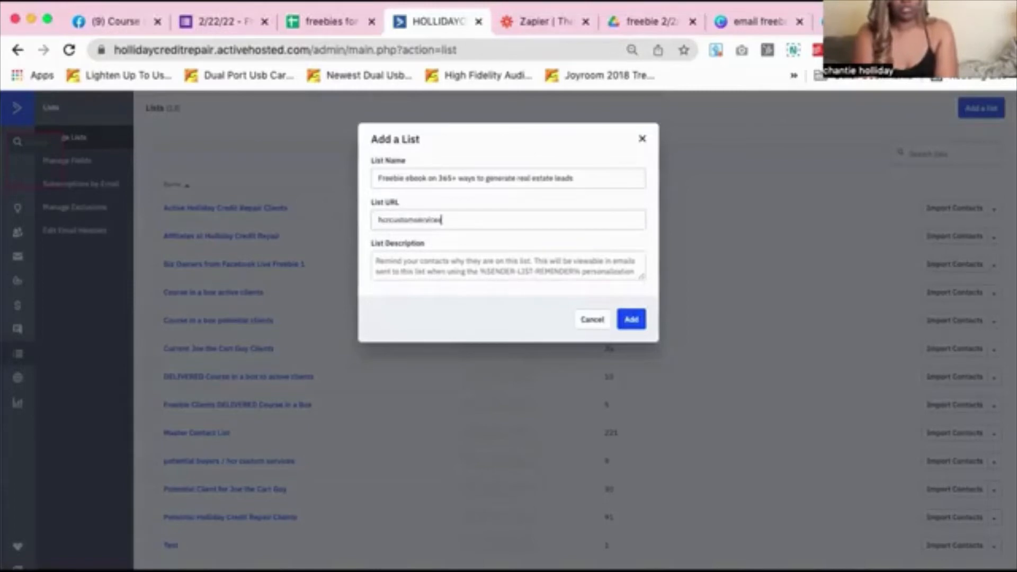
pyautogui.write('.com')
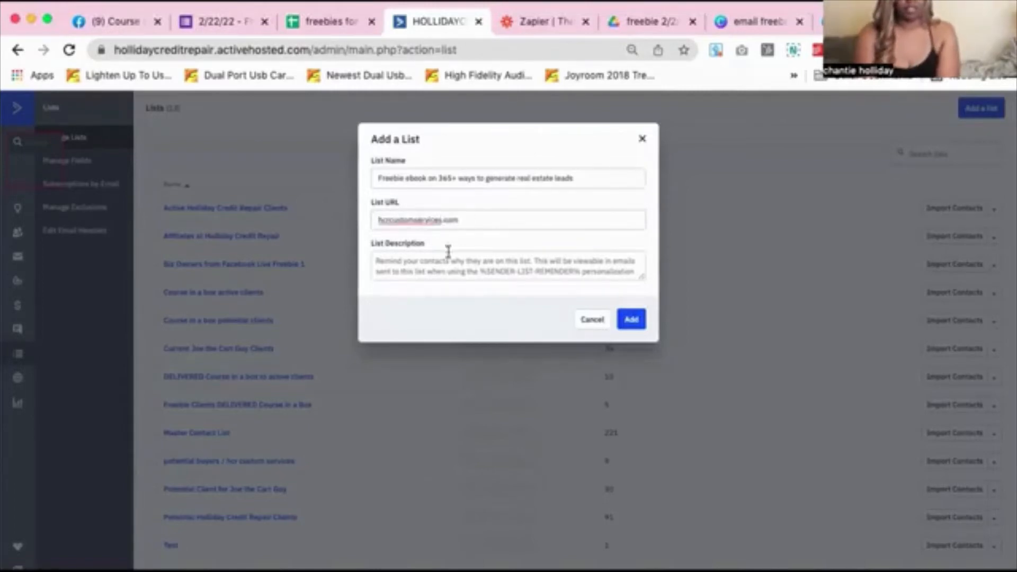
# Describe the list as 'receiving this email because you signed up to receive our educational content' and add it
pyautogui.click(436, 263)
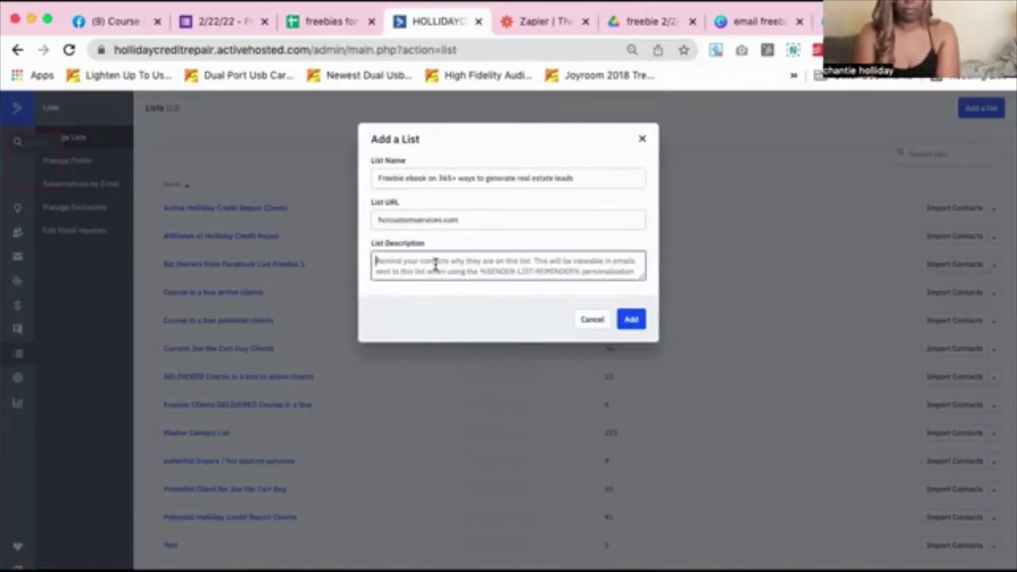
pyautogui.write('Hello')
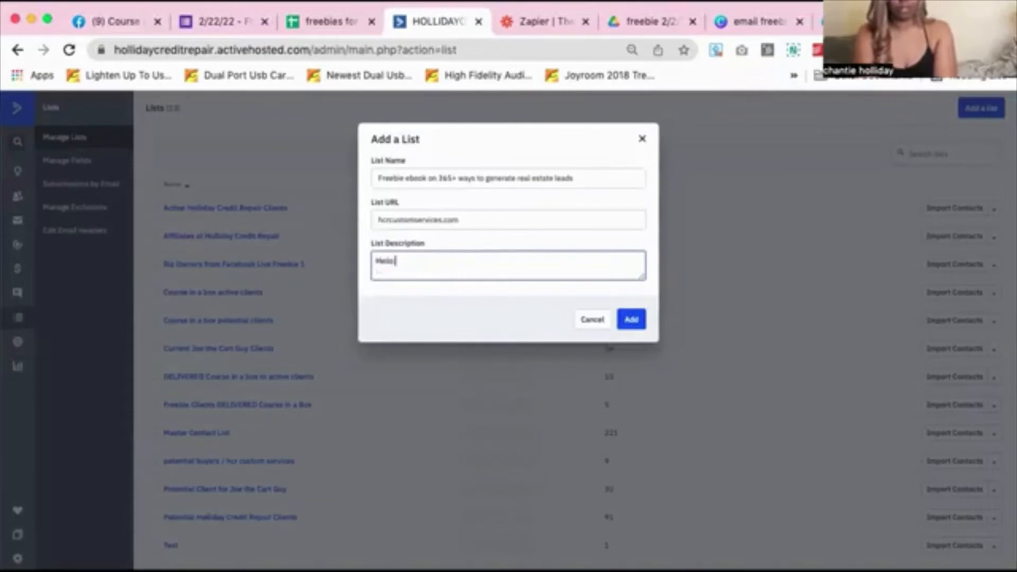
pyautogui.press('BackSpace')
pyautogui.press('BackSpace')
pyautogui.press('BackSpace')
pyautogui.press('BackSpace')
pyautogui.press('BackSpace')
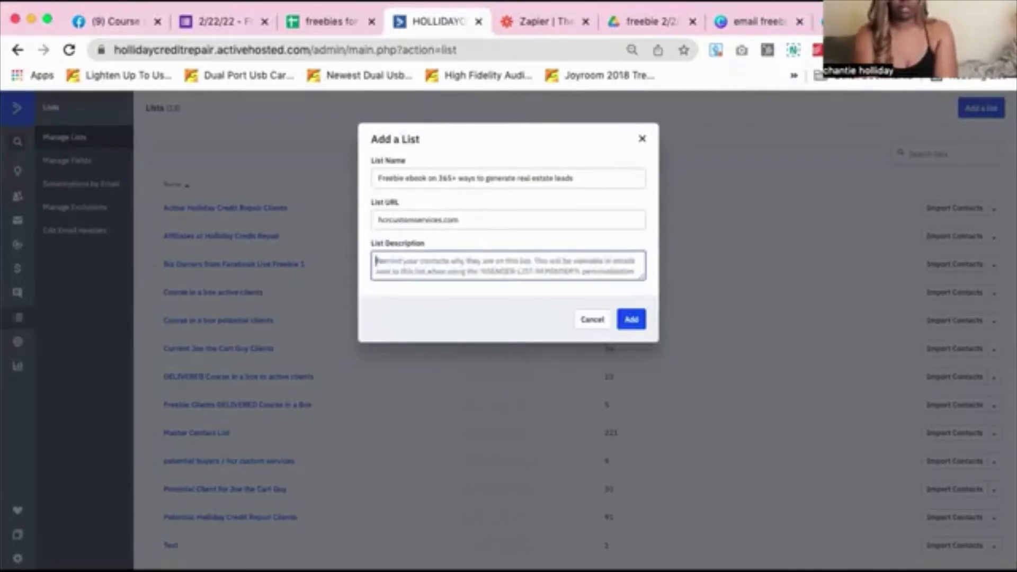
pyautogui.write('You a recieving')
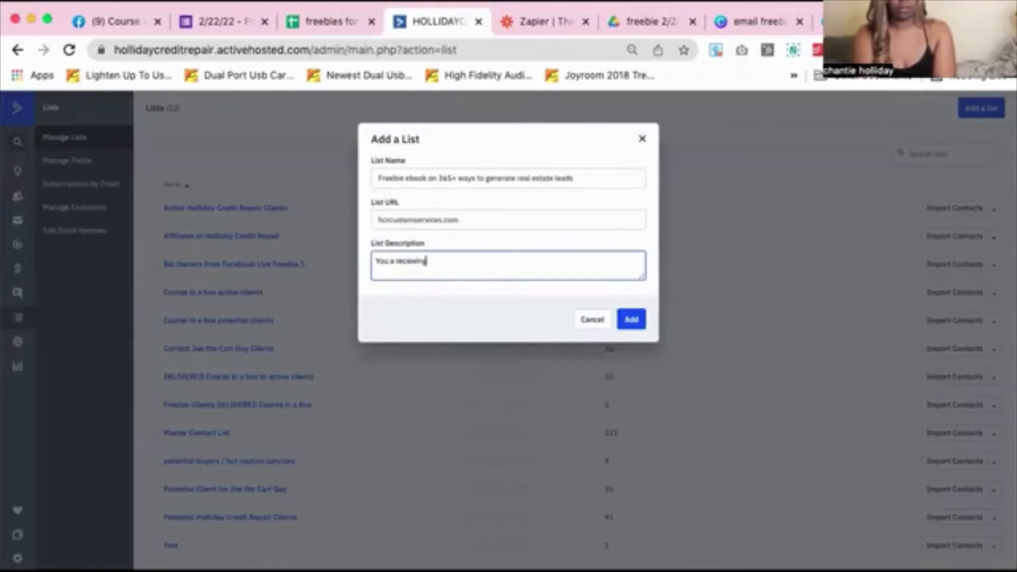
pyautogui.press('BackSpace')
pyautogui.press('BackSpace')
pyautogui.press('BackSpace')
pyautogui.press('BackSpace')
pyautogui.press('BackSpace')
pyautogui.press('BackSpace')
pyautogui.write('eiving this email')
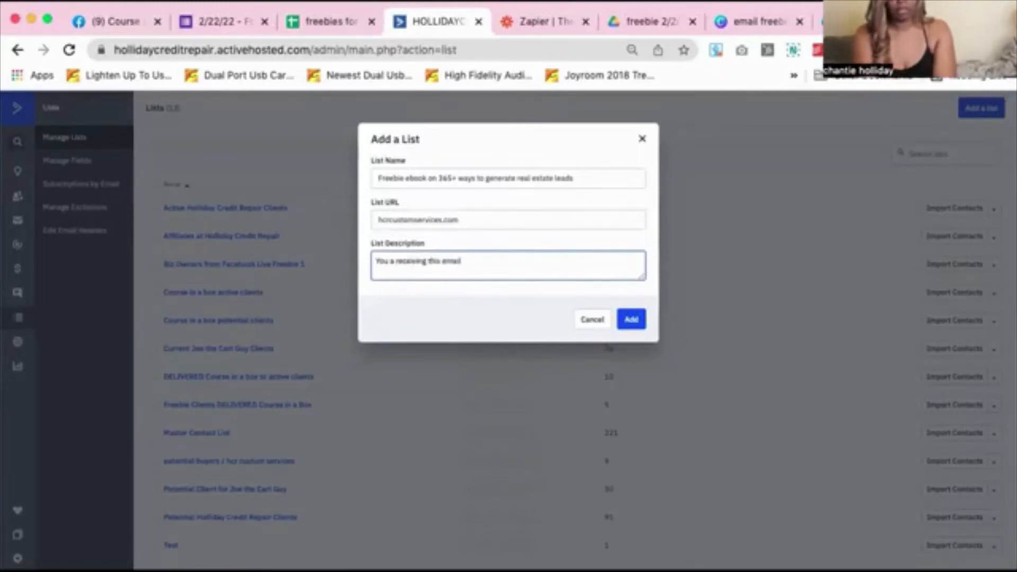
pyautogui.write(' becasue')
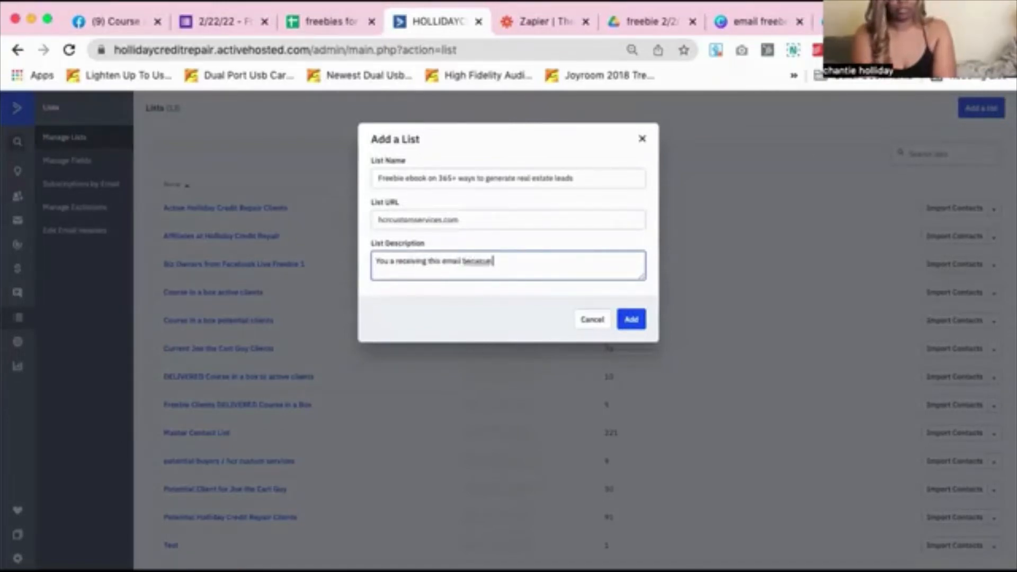
pyautogui.press('BackSpace')
pyautogui.press('BackSpace')
pyautogui.press('BackSpace')
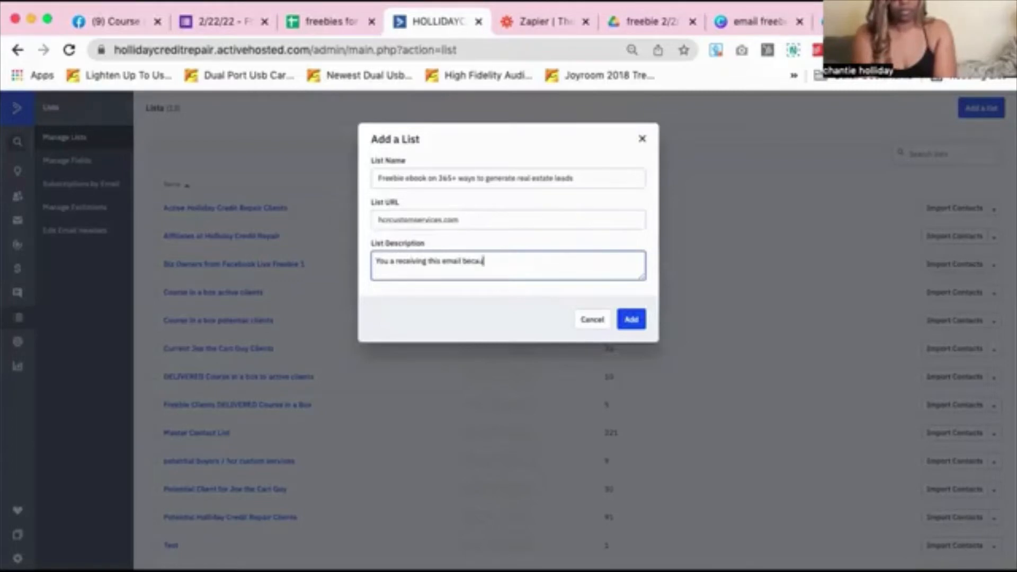
pyautogui.write('use you signed up to ')
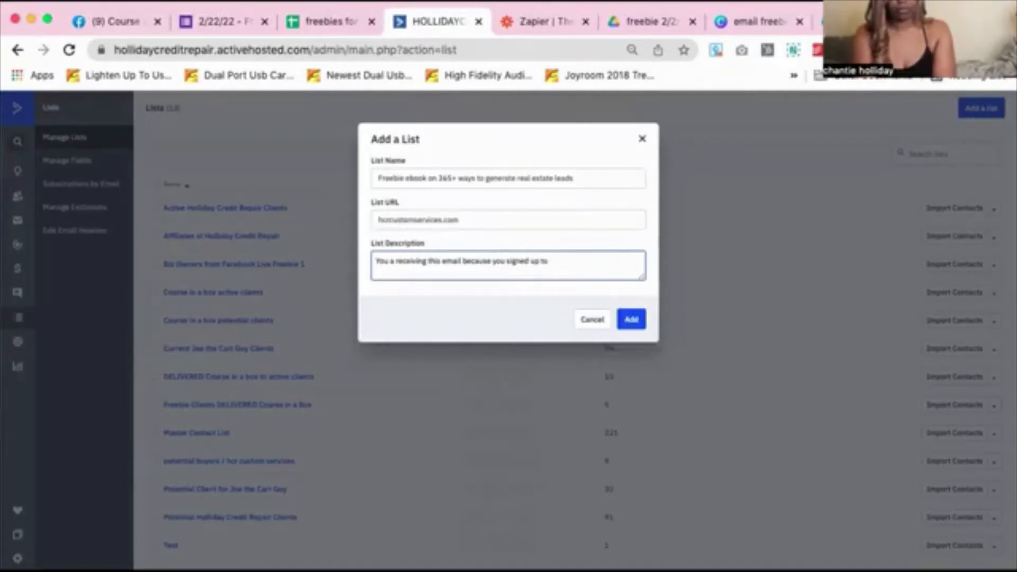
pyautogui.write('rece')
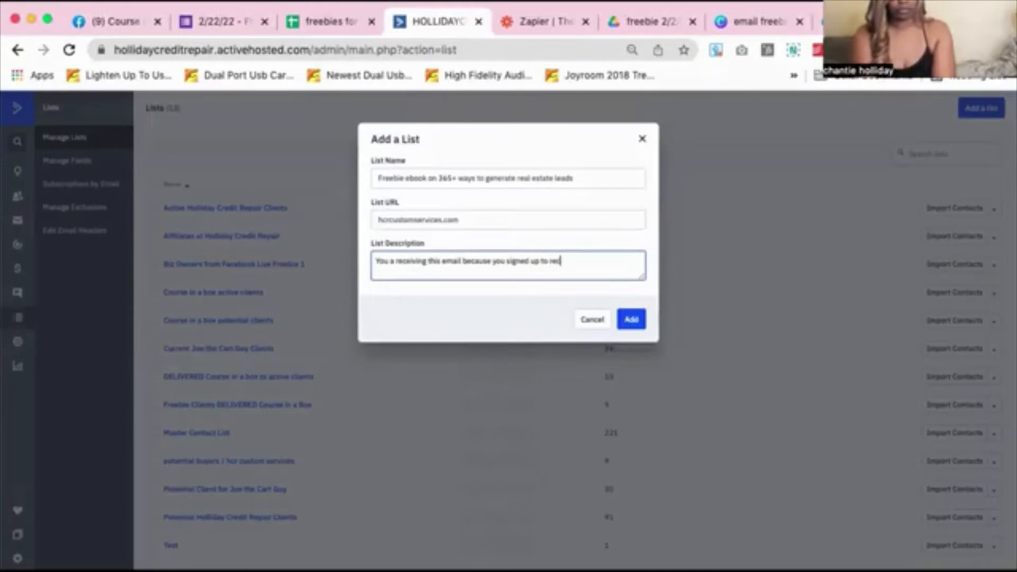
pyautogui.write('ive')
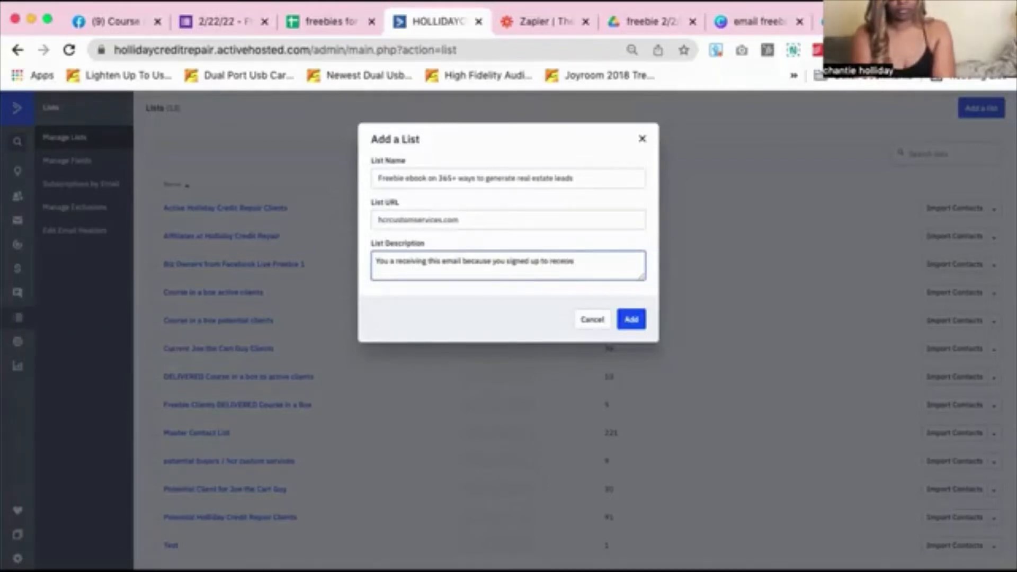
pyautogui.write(' our free')
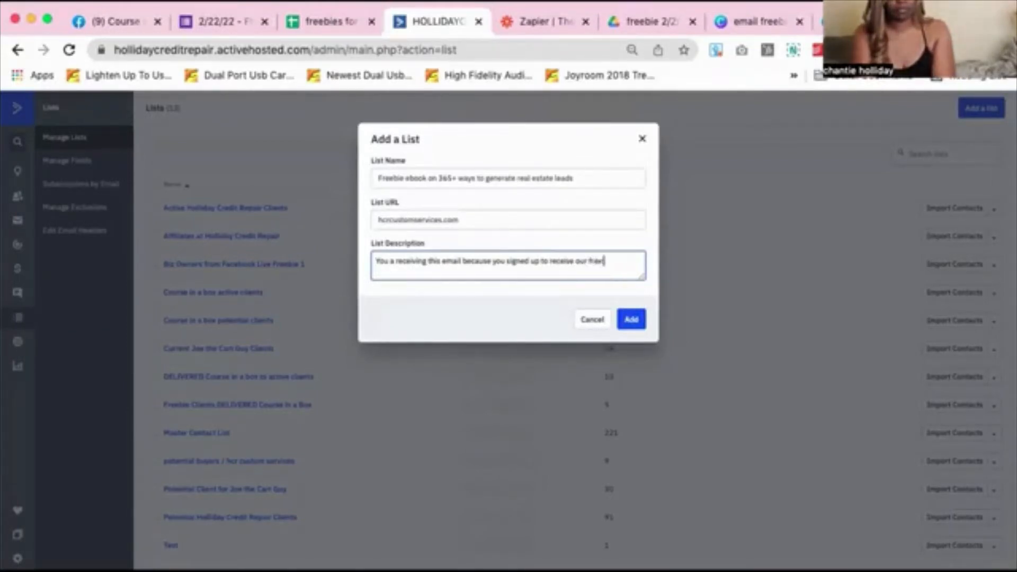
pyautogui.write(' education')
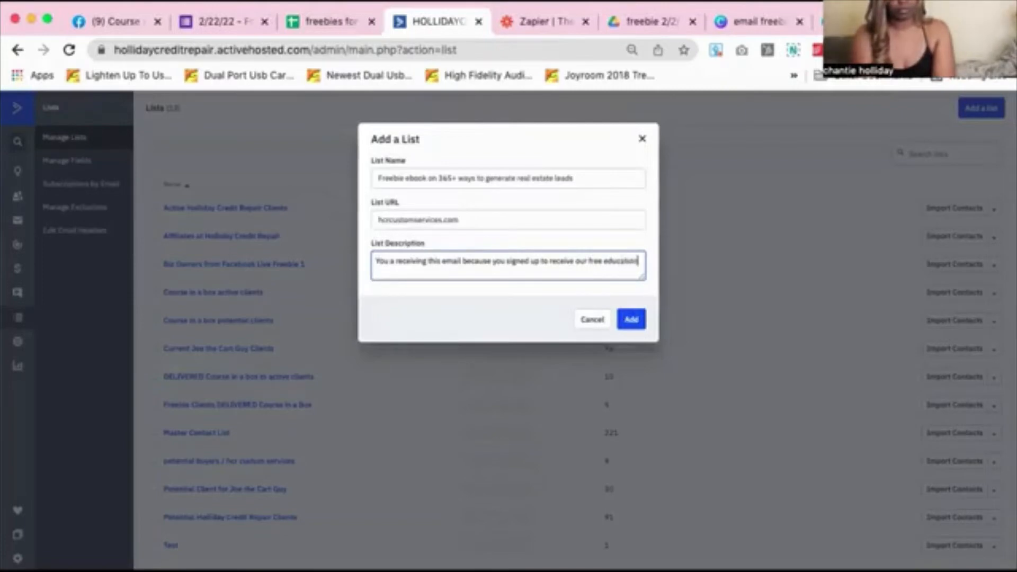
pyautogui.press('BackSpace')
pyautogui.press('BackSpace')
pyautogui.press('BackSpace')
pyautogui.press('BackSpace')
pyautogui.press('BackSpace')
pyautogui.press('BackSpace')
pyautogui.press('BackSpace')
pyautogui.press('BackSpace')
pyautogui.press('BackSpace')
pyautogui.press('BackSpace')
pyautogui.press('BackSpace')
pyautogui.write('ed')
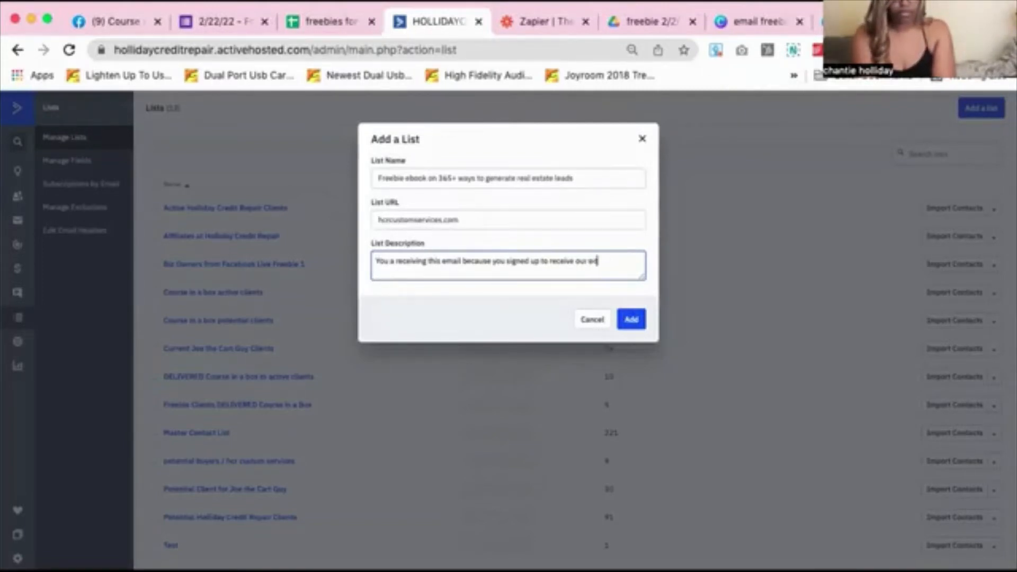
pyautogui.write('ucational content')
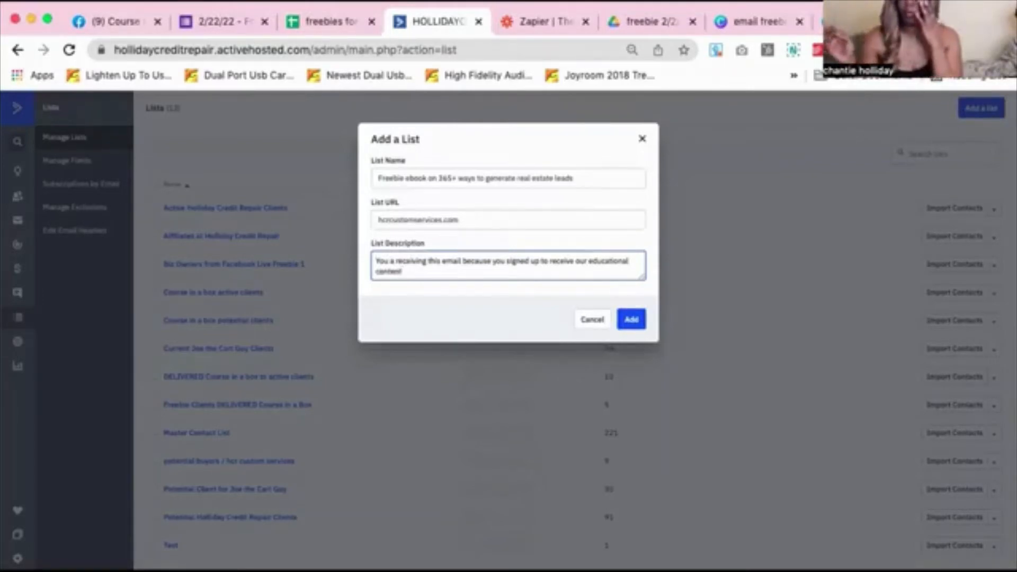
pyautogui.click(630, 321)
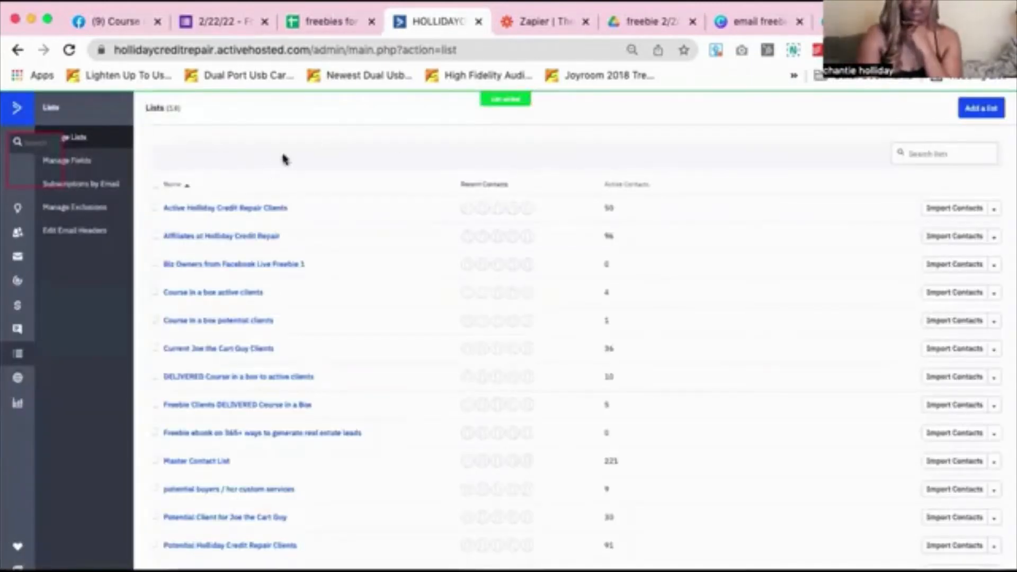
# Check that the freebie ebook list appears among the lists, then go to Automations
pyautogui.scroll(-3, 360, 223)
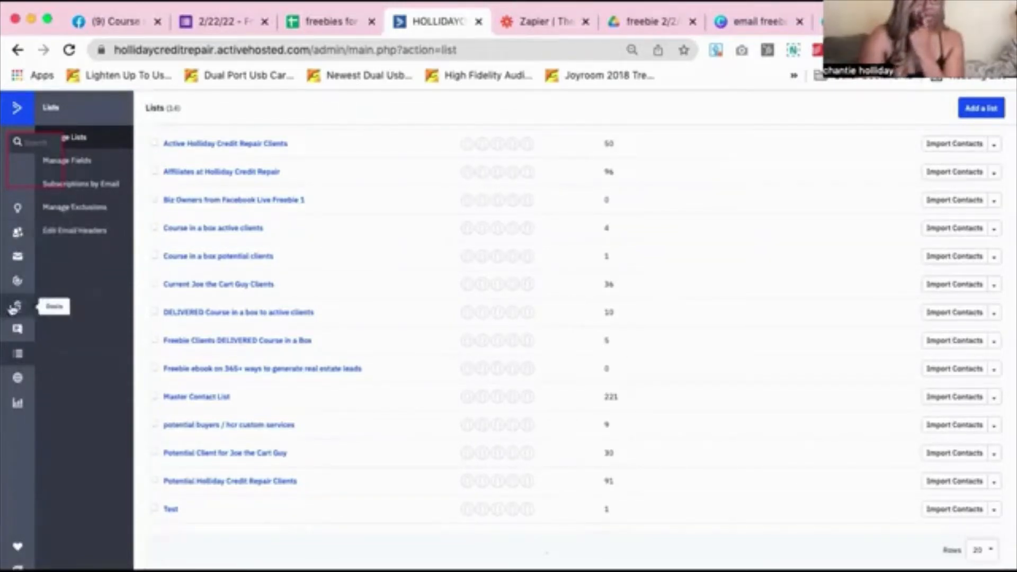
pyautogui.click(18, 283)
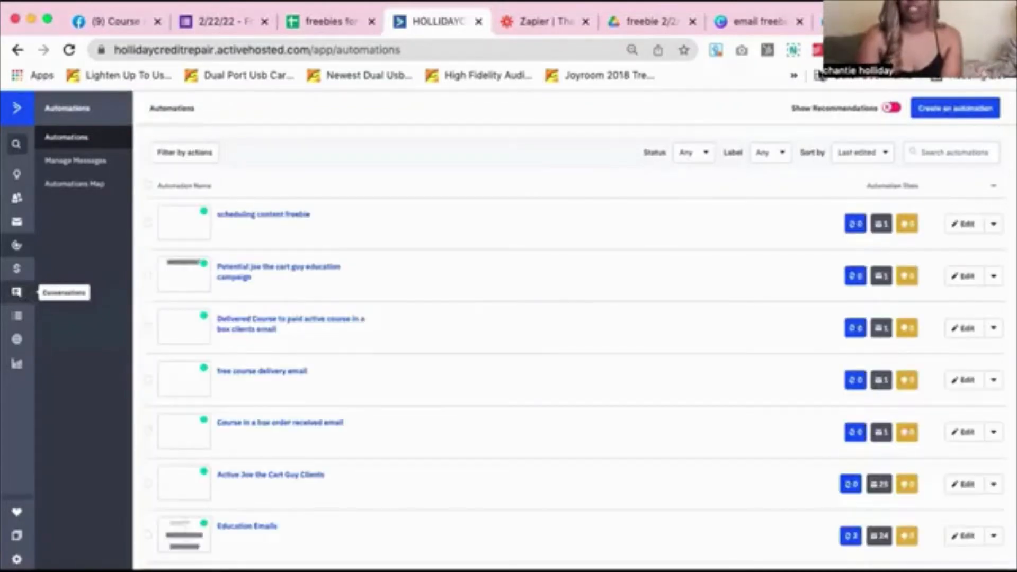
# Create a new automation using the Start from Scratch recipe
pyautogui.click(968, 114)
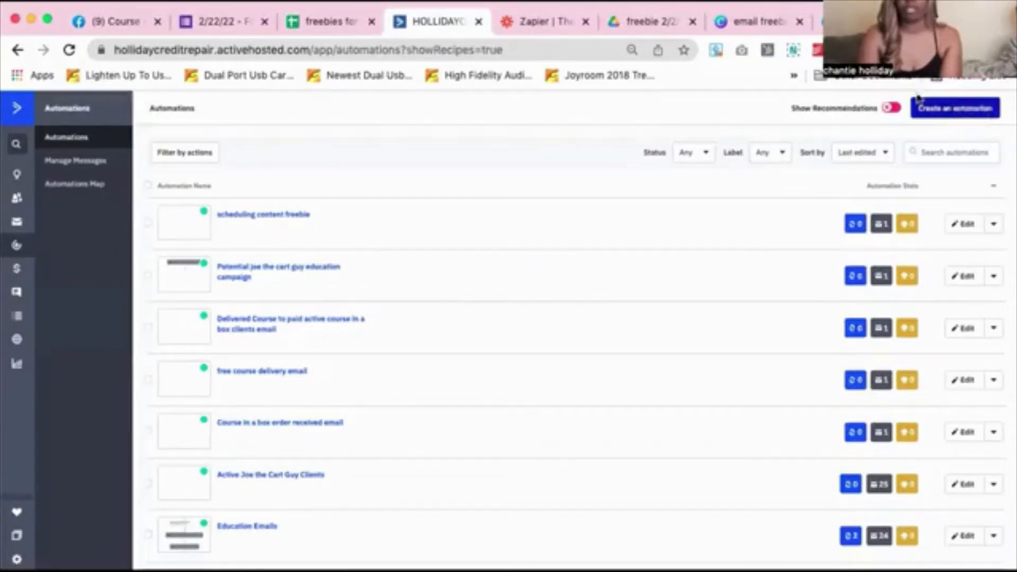
pyautogui.click(952, 116)
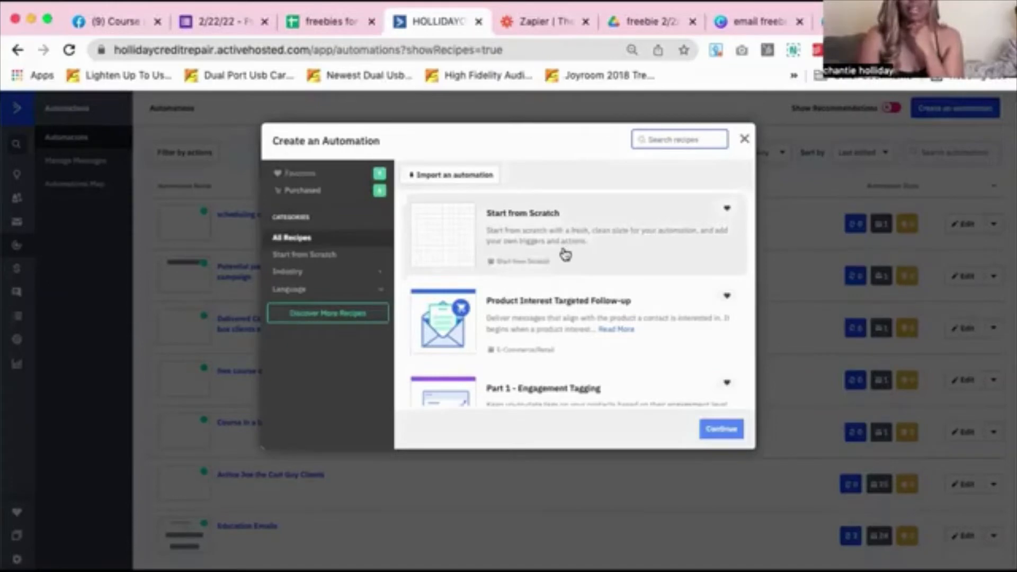
pyautogui.scroll(-3, 565, 254)
pyautogui.scroll(3, 562, 251)
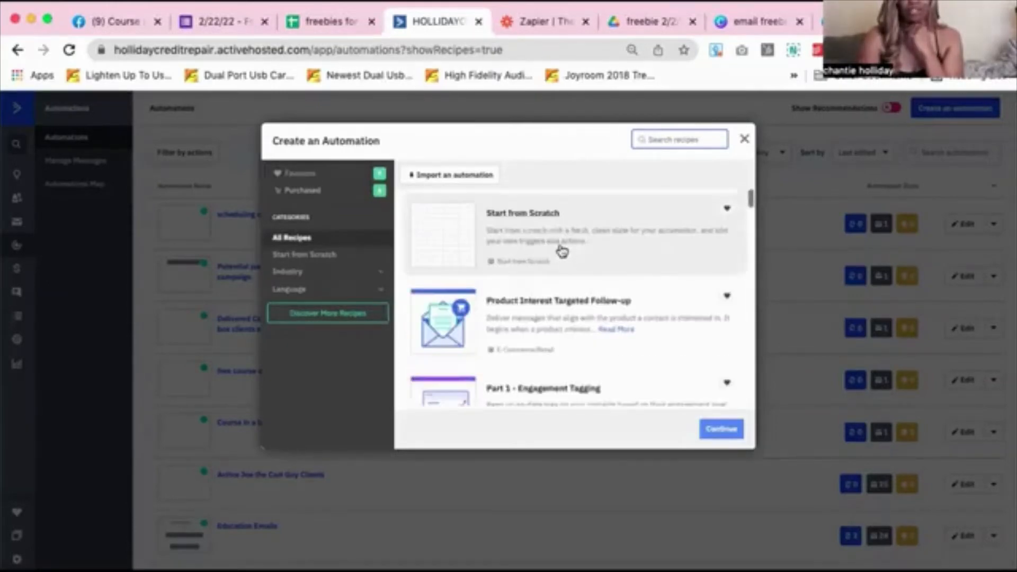
pyautogui.click(559, 248)
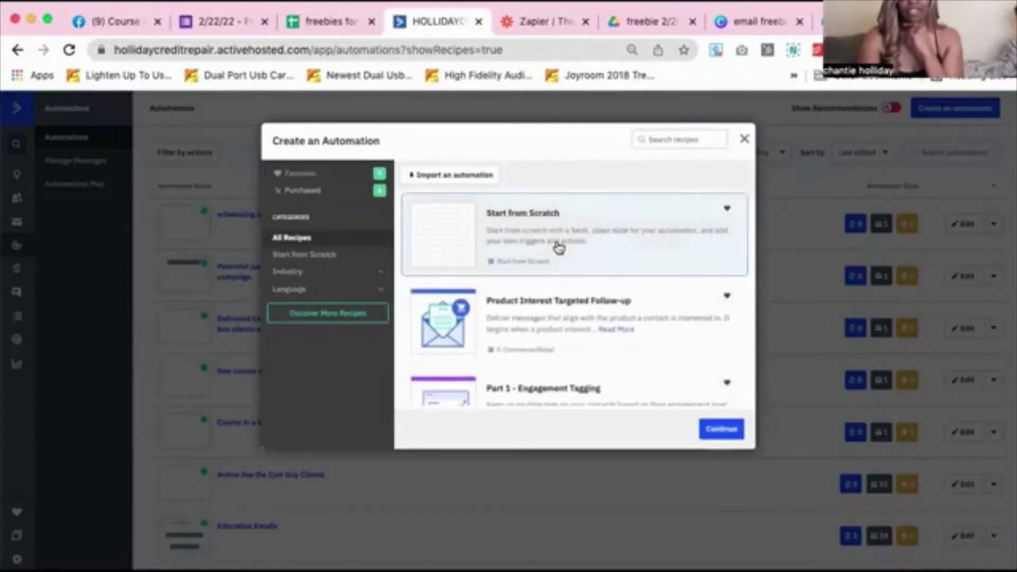
pyautogui.click(719, 432)
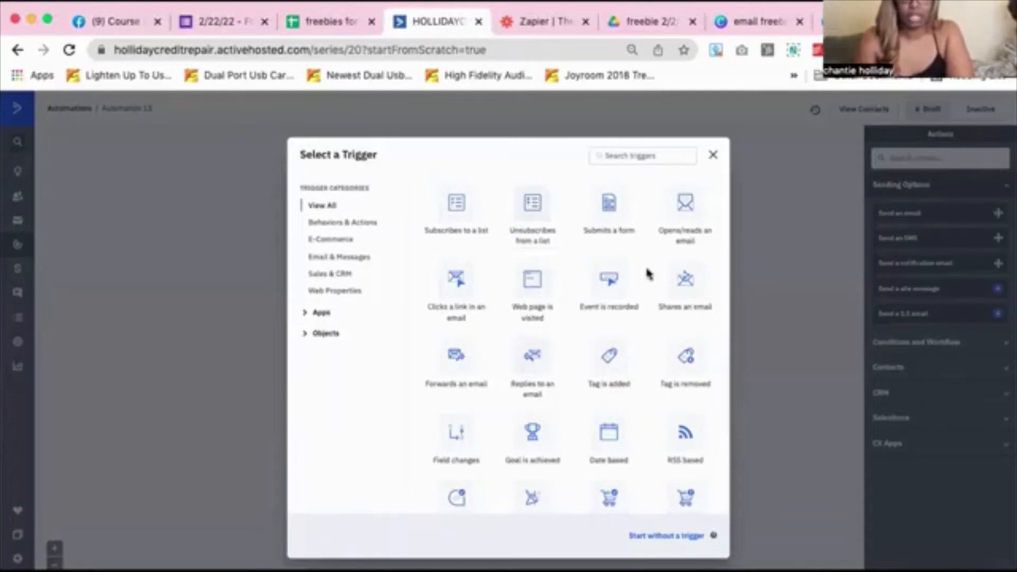
# Add a 'Subscribes to a list' start trigger with segmenting of entering contacts left off
pyautogui.click(452, 218)
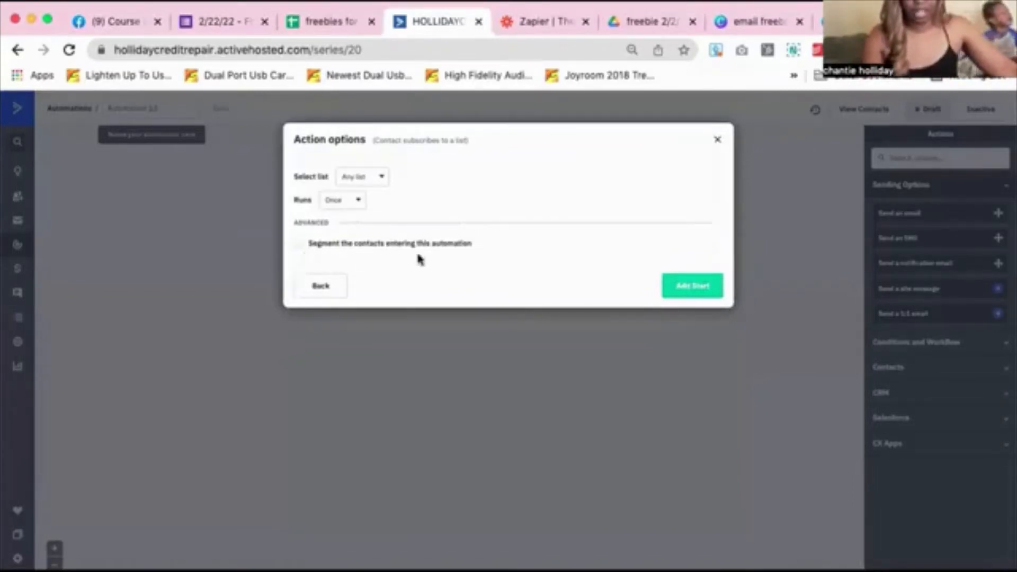
pyautogui.click(299, 244)
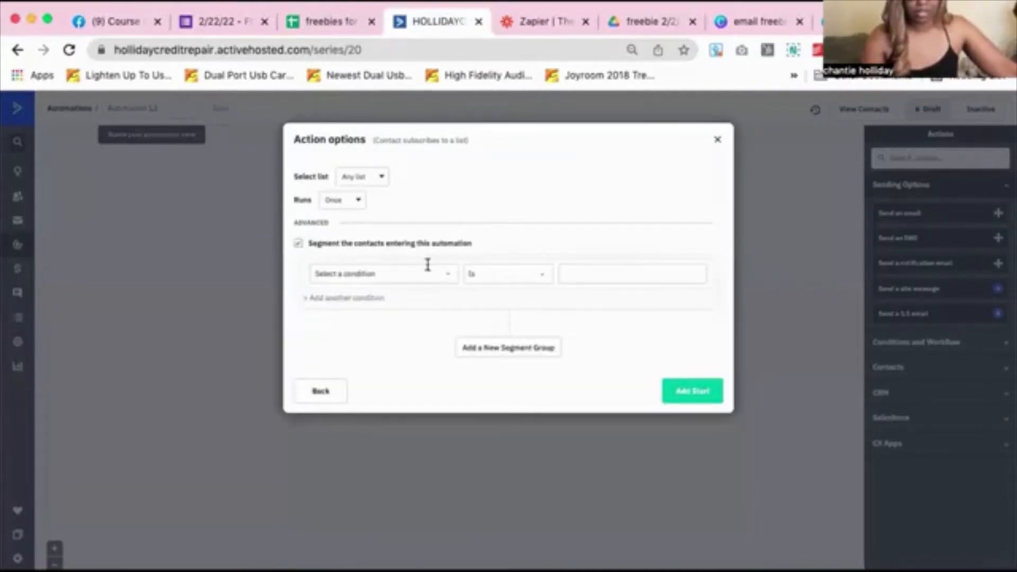
pyautogui.click(298, 244)
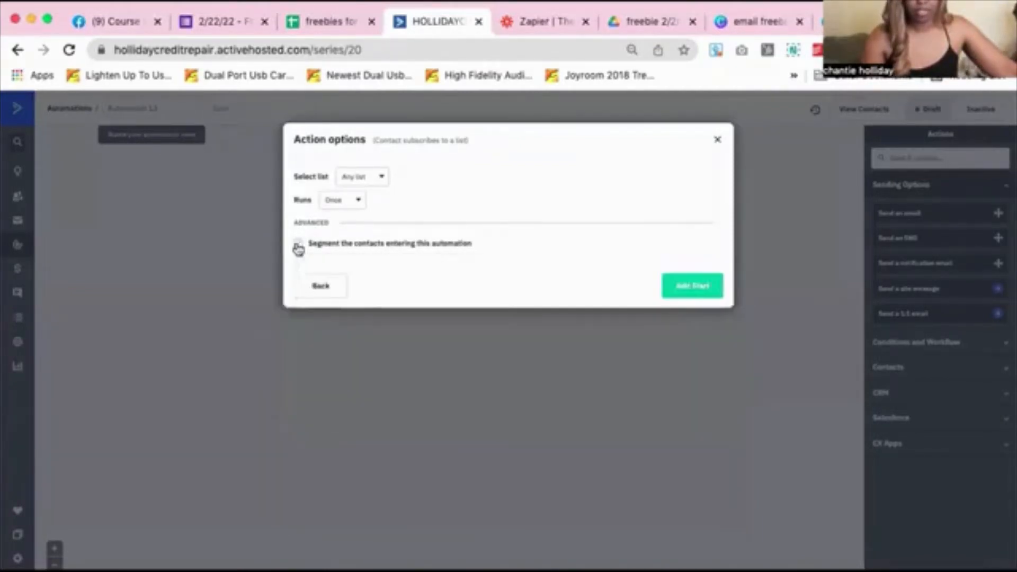
pyautogui.click(698, 293)
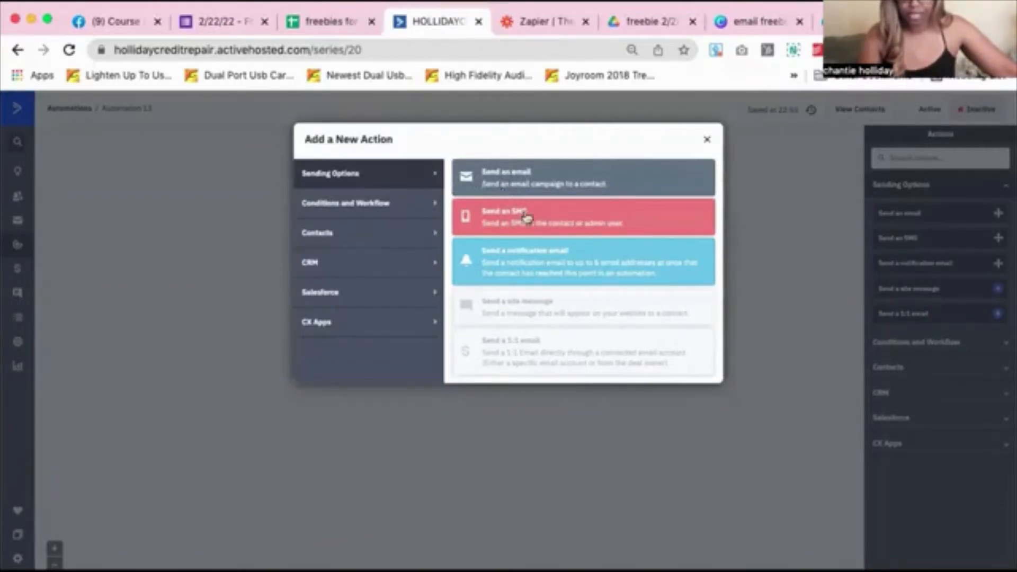
# Add a Send an email action and name the new email with the company's support e-mail address
pyautogui.click(553, 180)
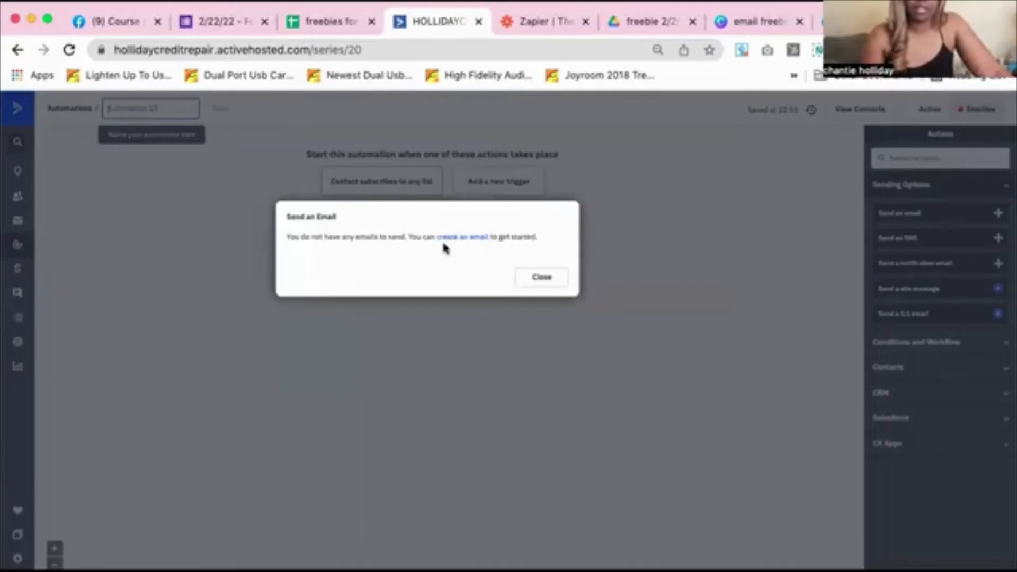
pyautogui.click(471, 241)
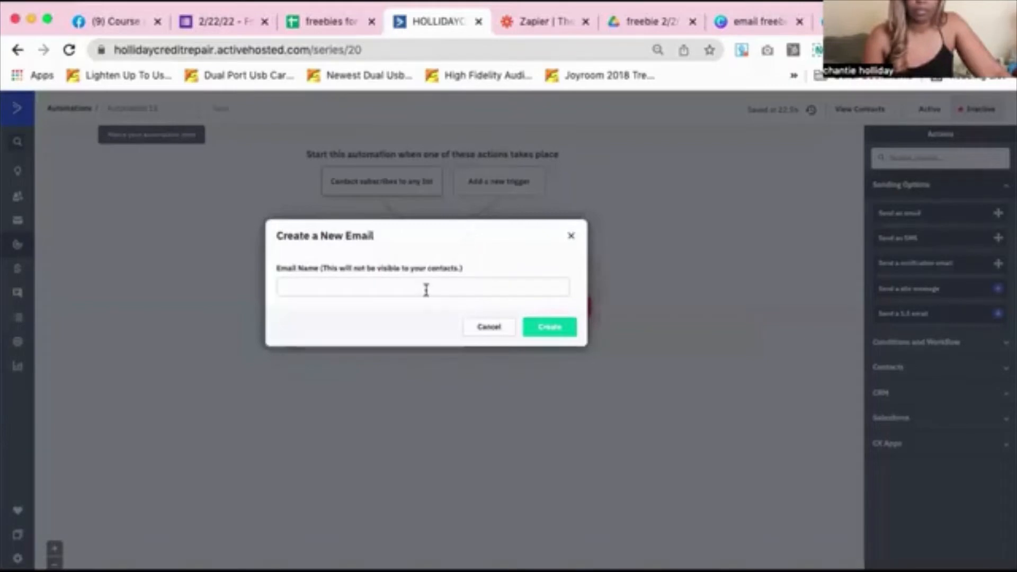
pyautogui.click(327, 289)
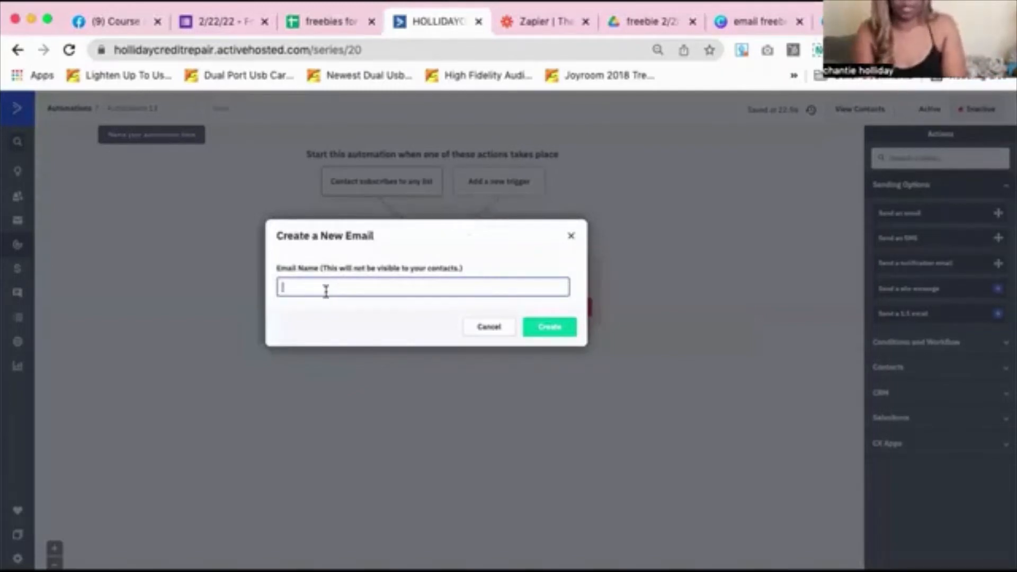
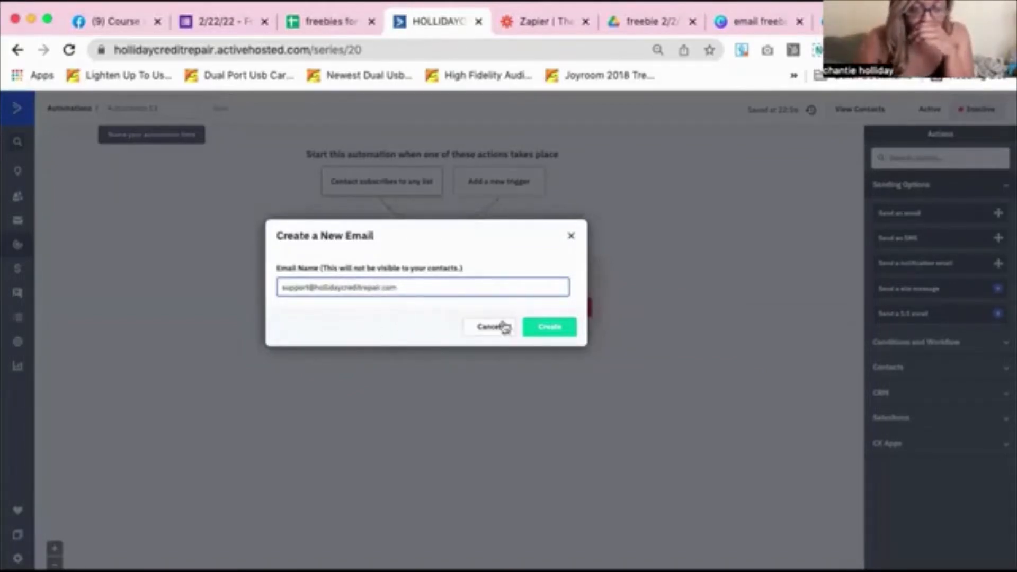
# Create the email and browse the Basic Templates gallery on Design Your Campaign
pyautogui.click(560, 324)
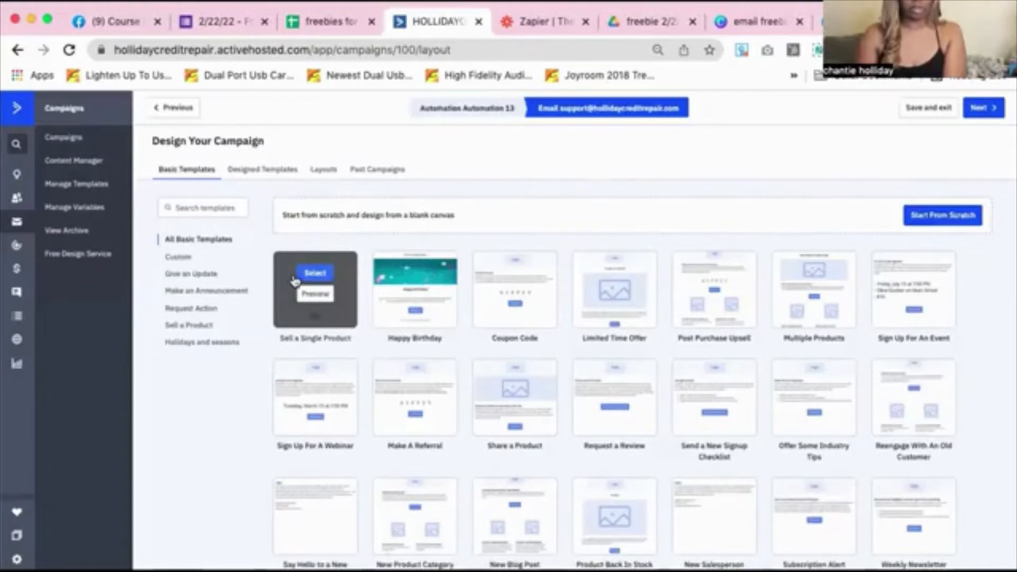
pyautogui.scroll(-3, 295, 280)
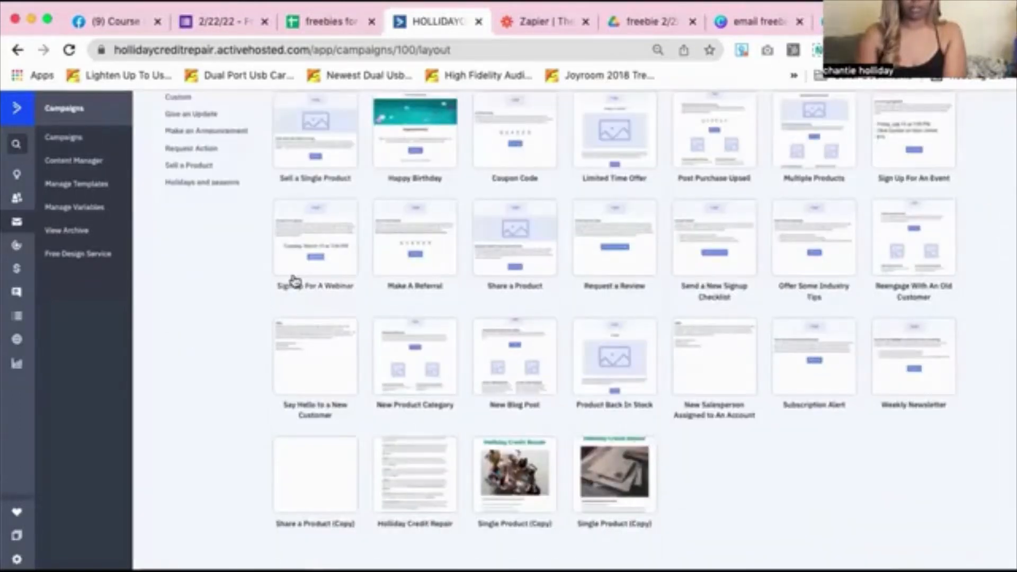
pyautogui.scroll(1, 295, 281)
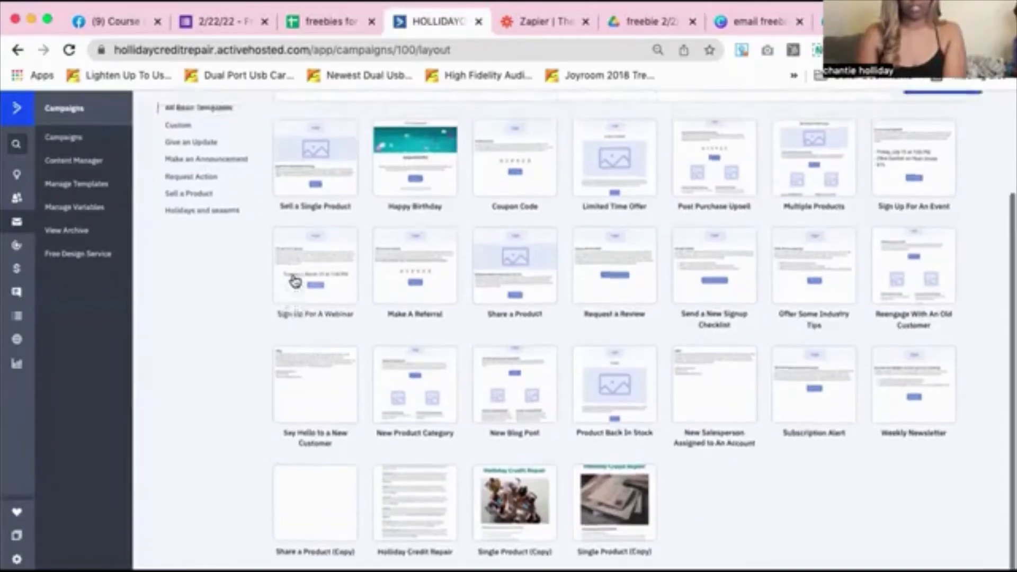
pyautogui.scroll(3, 295, 280)
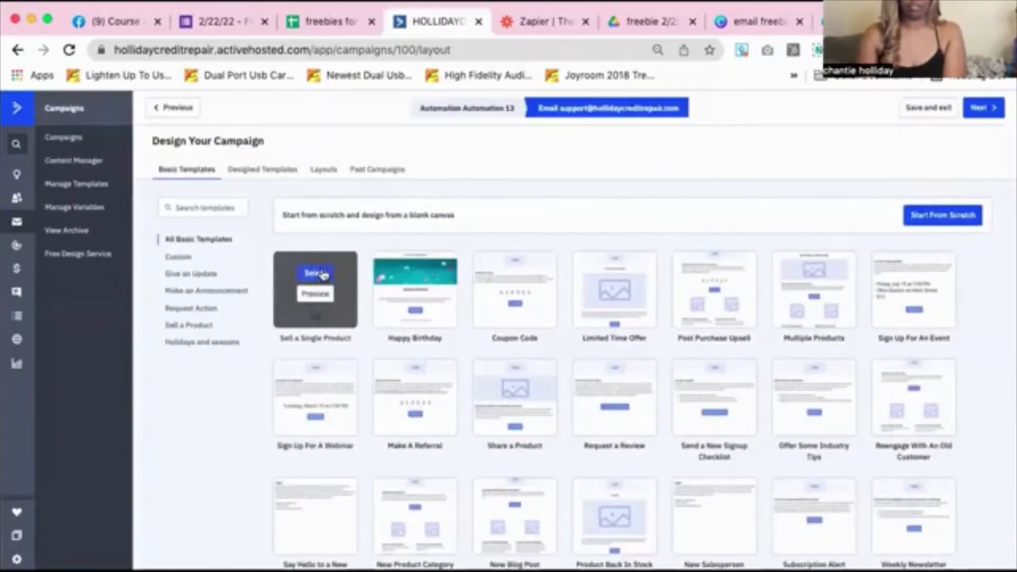
# Use the Sell a Single Product template with email subject 'Final Notice' in Sender Details
pyautogui.click(324, 275)
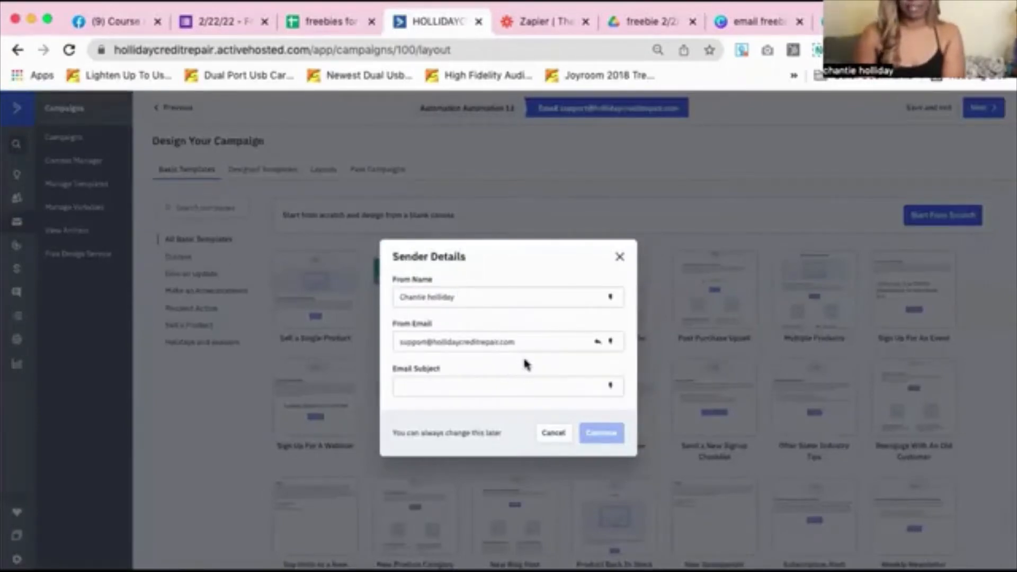
pyautogui.click(544, 381)
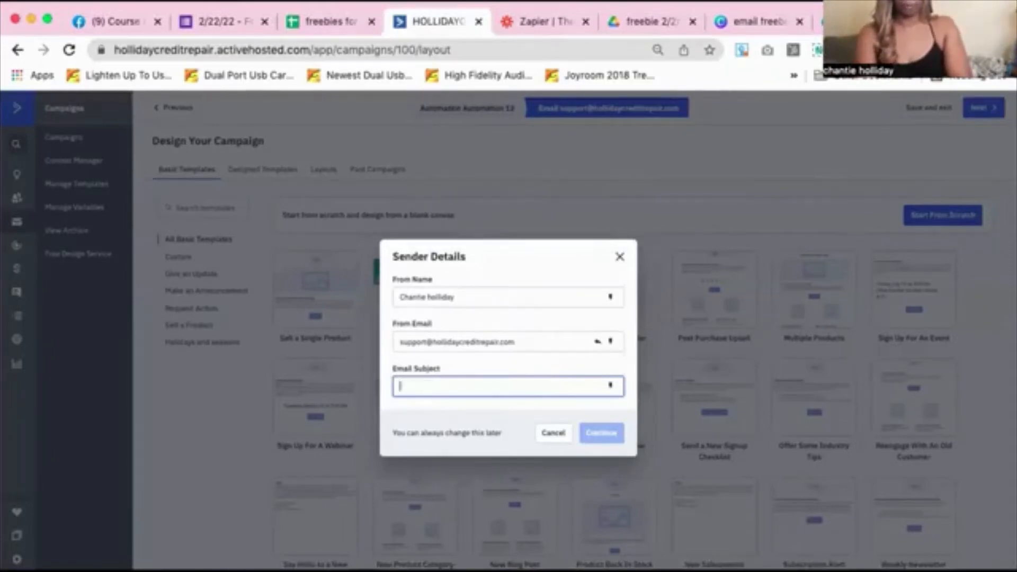
pyautogui.write('Fr')
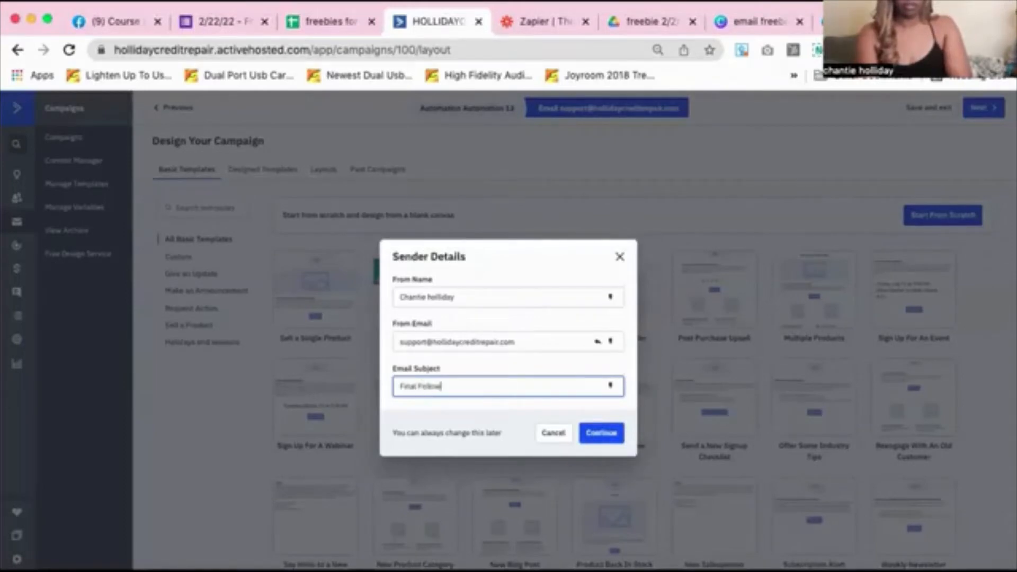
pyautogui.press('BackSpace')
pyautogui.press('BackSpace')
pyautogui.press('BackSpace')
pyautogui.press('BackSpace')
pyautogui.press('BackSpace')
pyautogui.press('BackSpace')
pyautogui.press('BackSpace')
pyautogui.press('BackSpace')
pyautogui.press('BackSpace')
pyautogui.write('Notice')
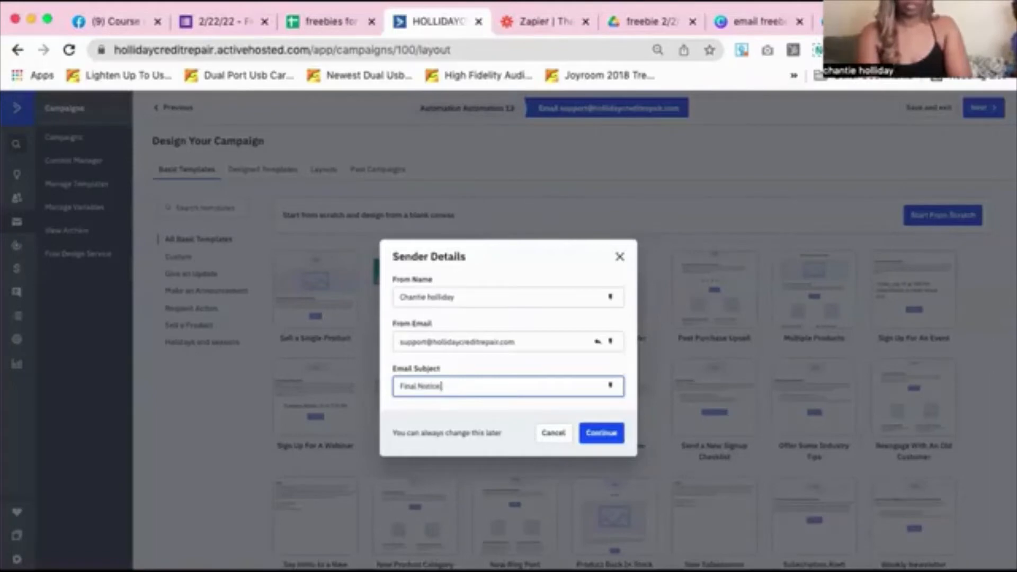
pyautogui.click(602, 437)
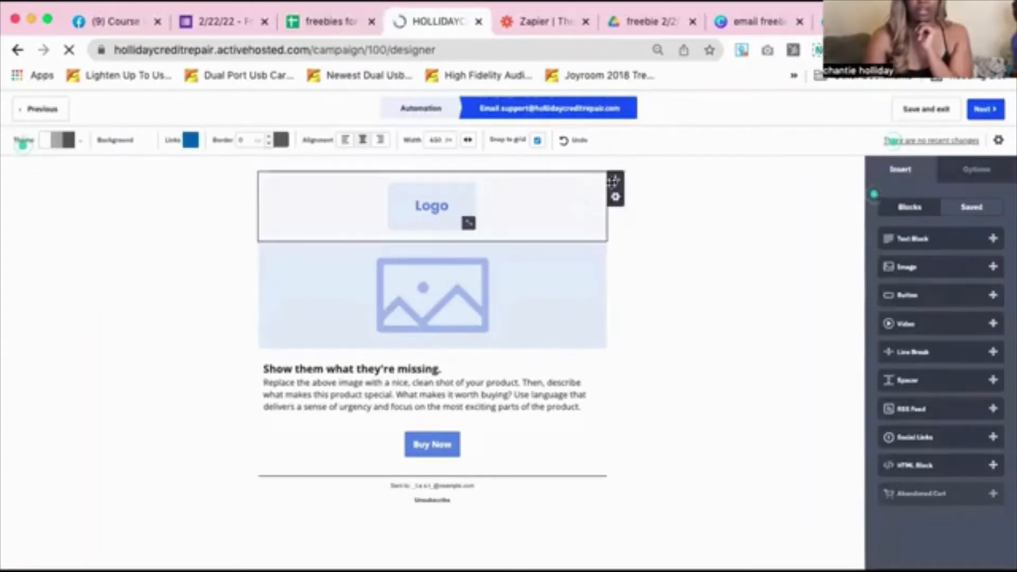
# Delete the Logo block from the email template
pyautogui.click(615, 200)
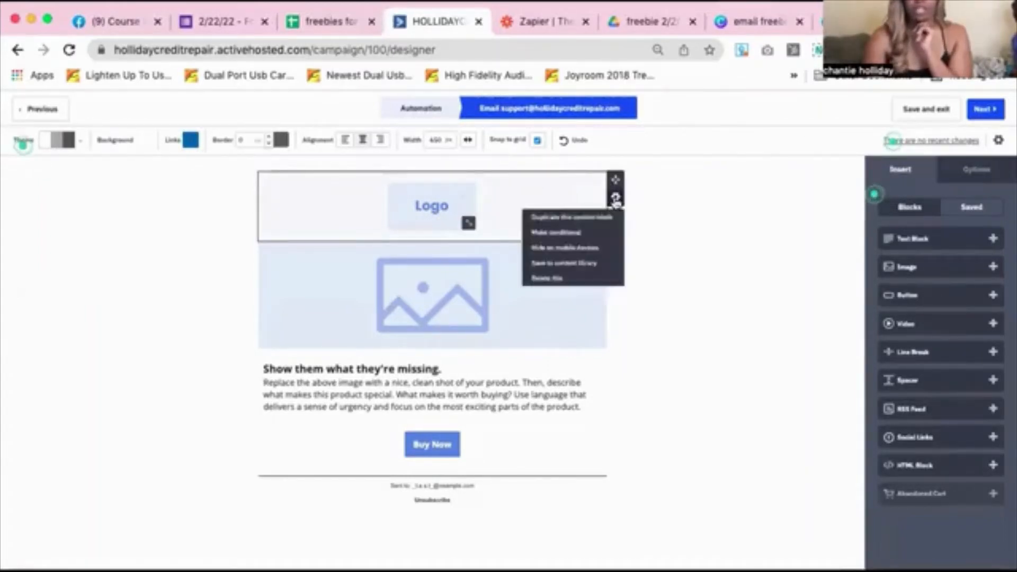
pyautogui.click(545, 275)
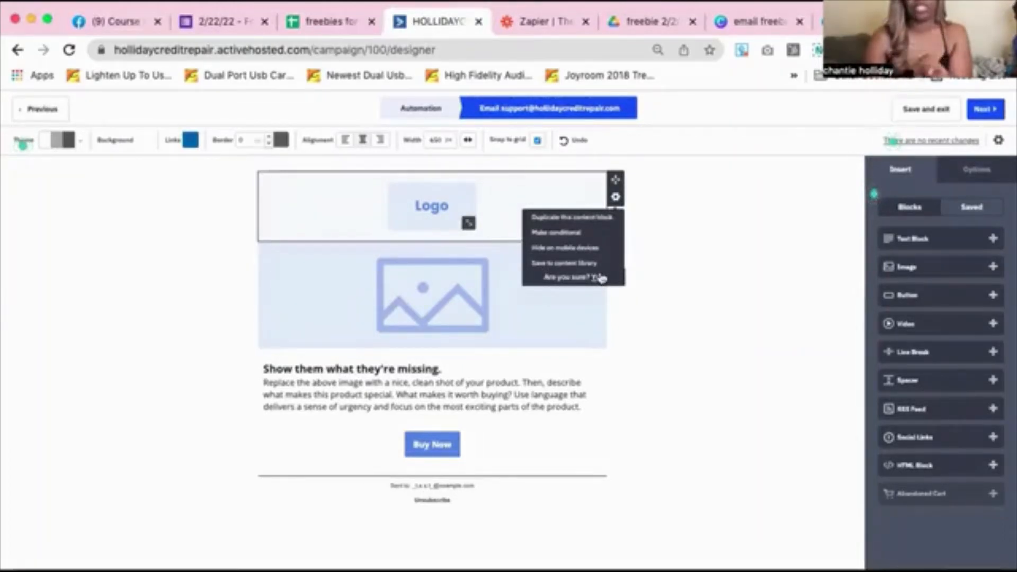
pyautogui.scroll(5, 602, 278)
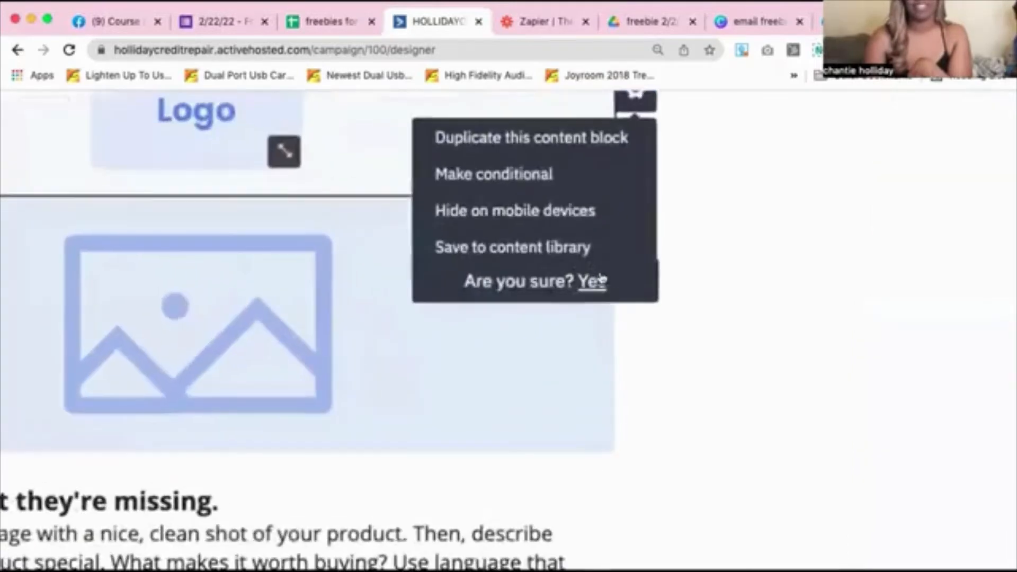
pyautogui.scroll(-5, 602, 278)
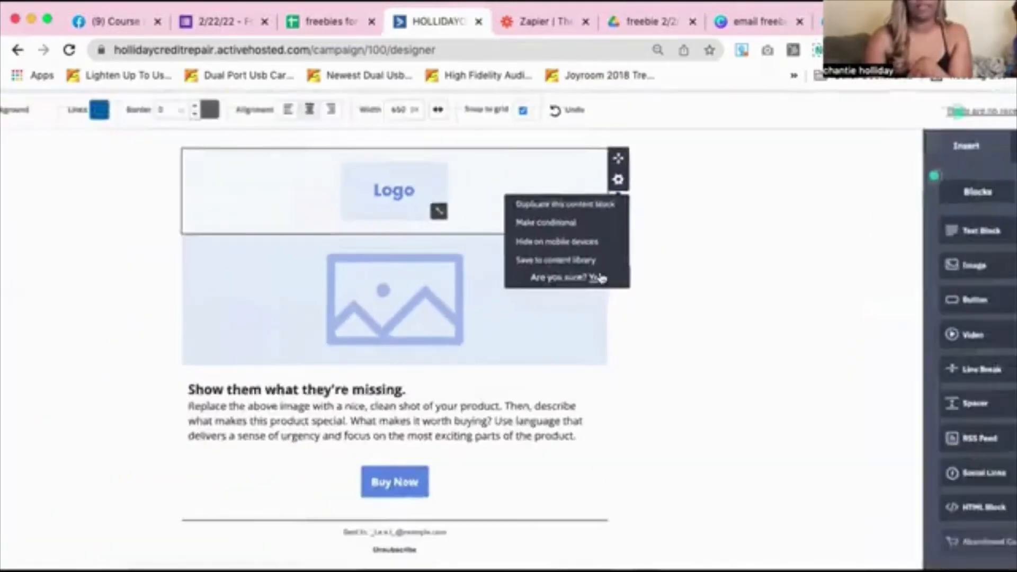
pyautogui.scroll(-1, 601, 278)
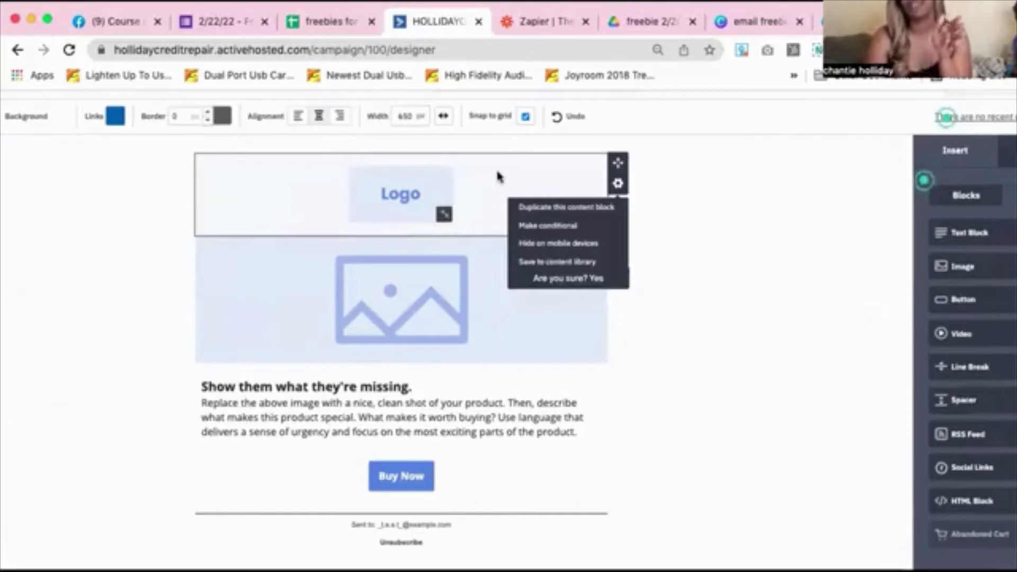
pyautogui.click(597, 279)
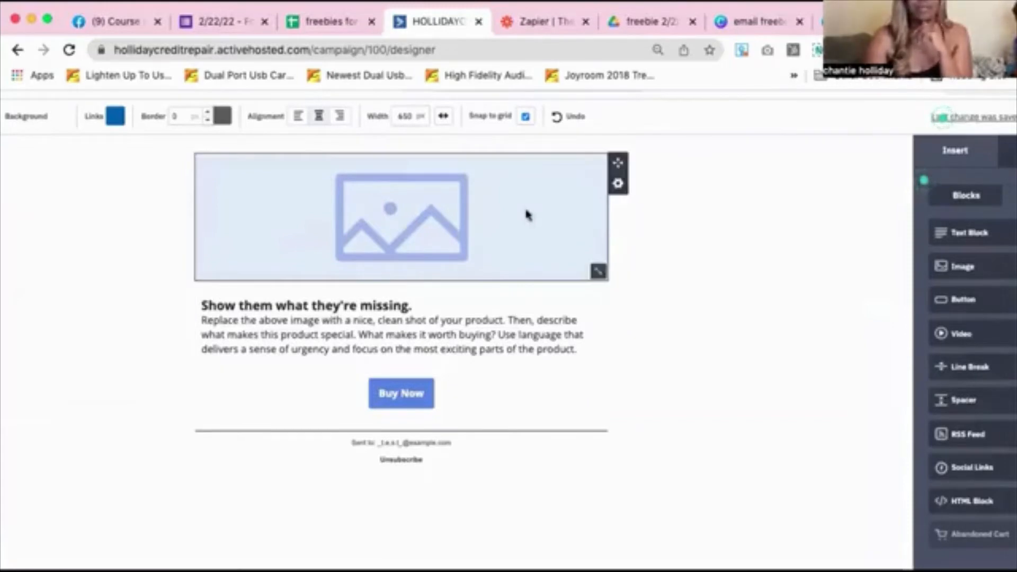
# Zoom back out, select the image block, and return to the Canva ebook pin design
pyautogui.hotkey('ctrl', '-')
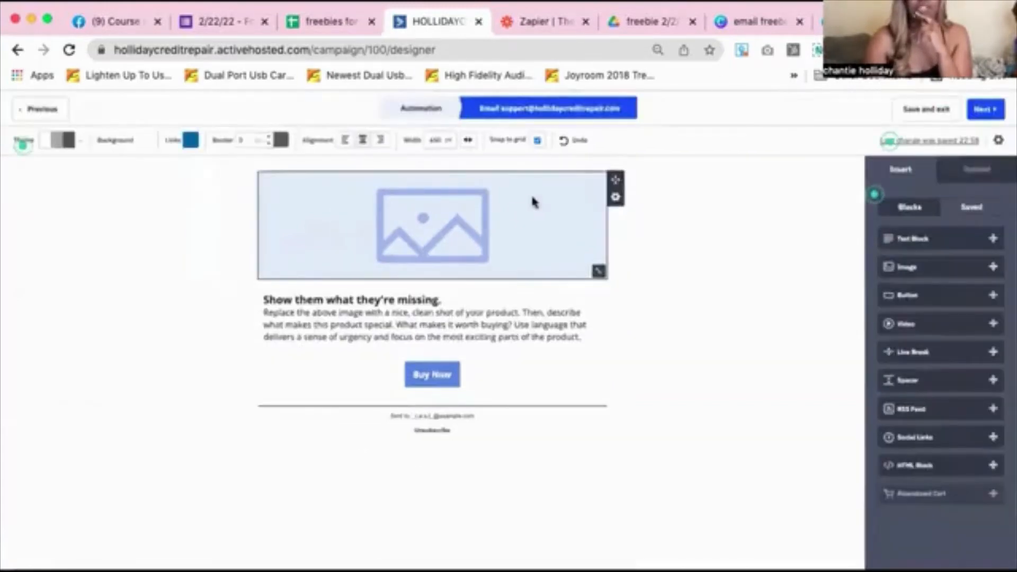
pyautogui.click(464, 211)
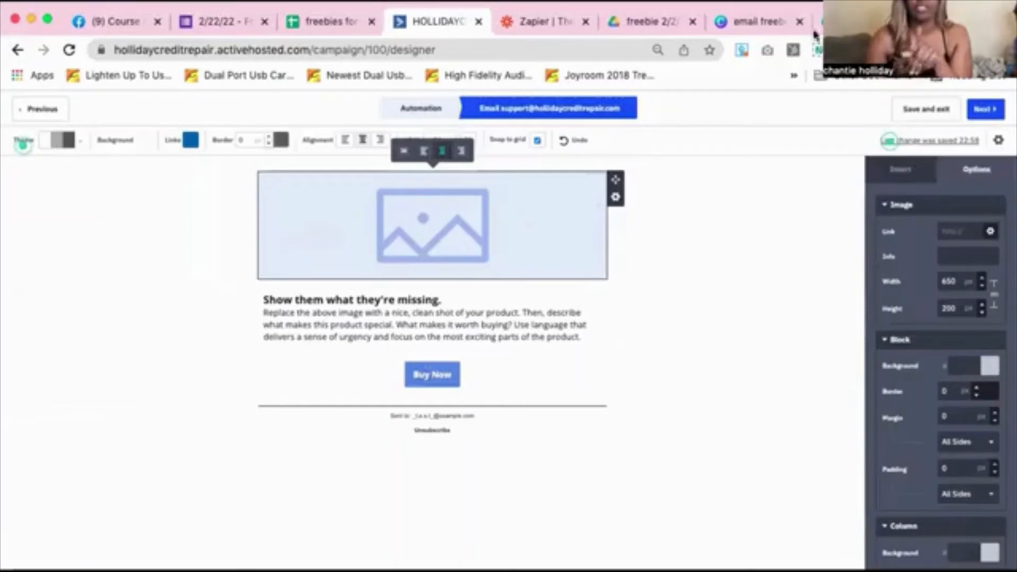
pyautogui.click(847, 21)
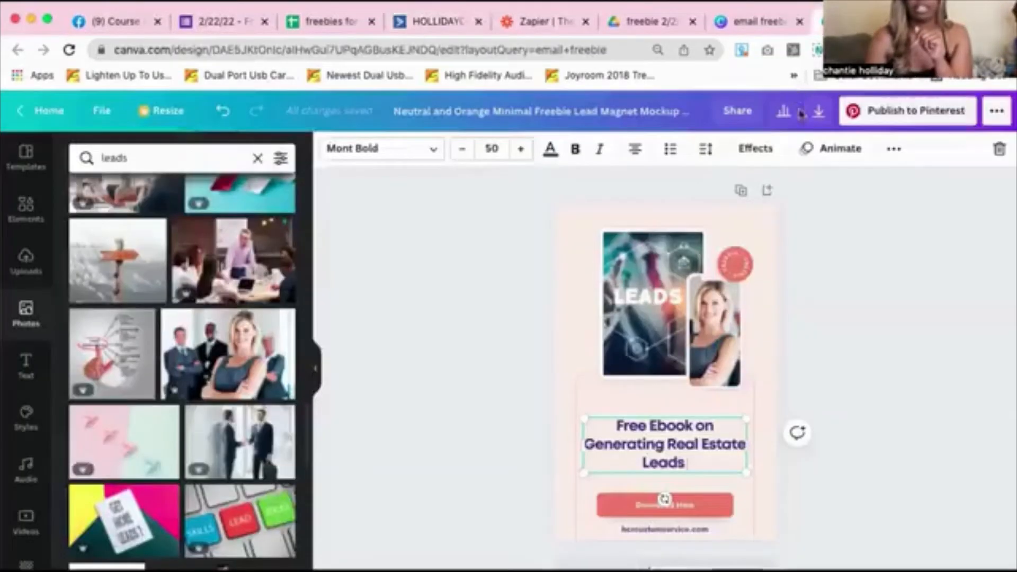
# Download the Canva ebook pin as a PNG and return to the ActiveCampaign email designer
pyautogui.click(818, 112)
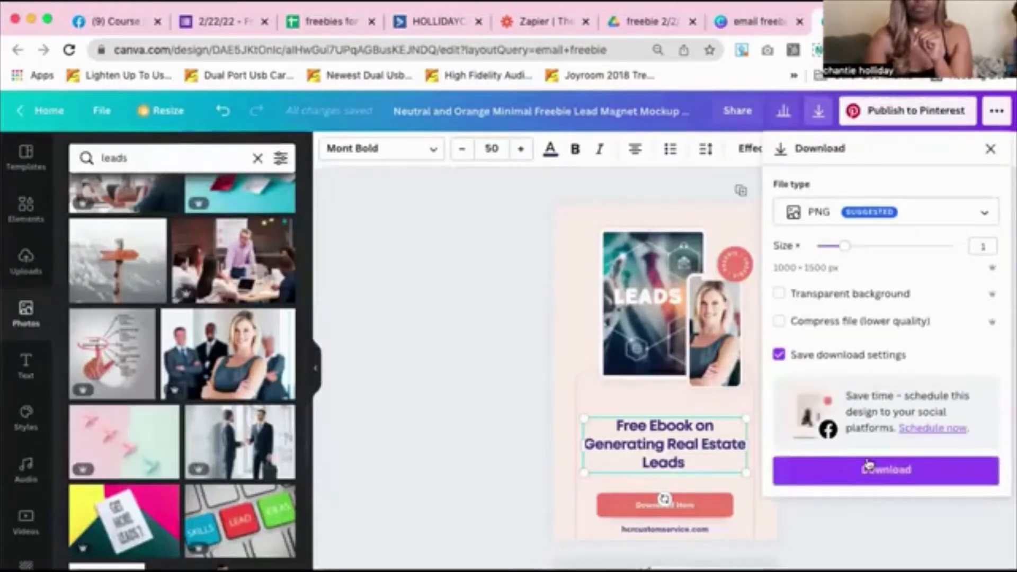
pyautogui.click(864, 479)
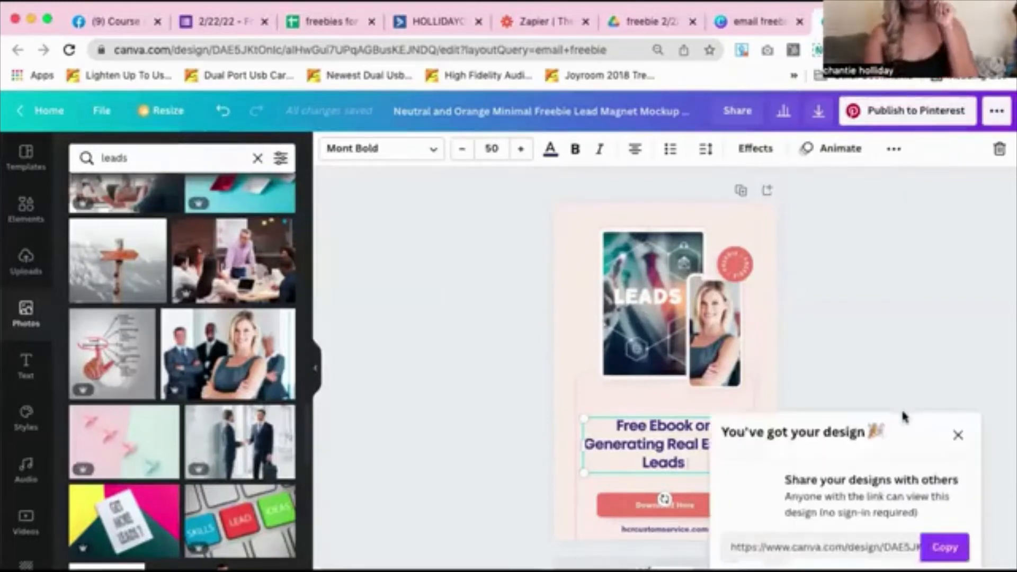
pyautogui.click(424, 23)
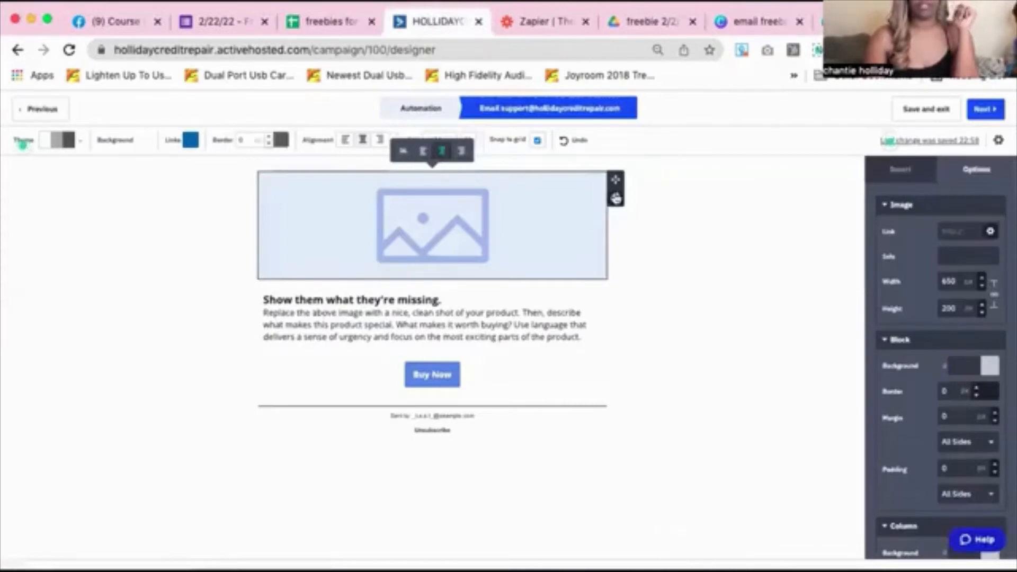
# Upload the downloaded ebook pin PNG to Content Manager and insert it into the email's image block
pyautogui.click(404, 153)
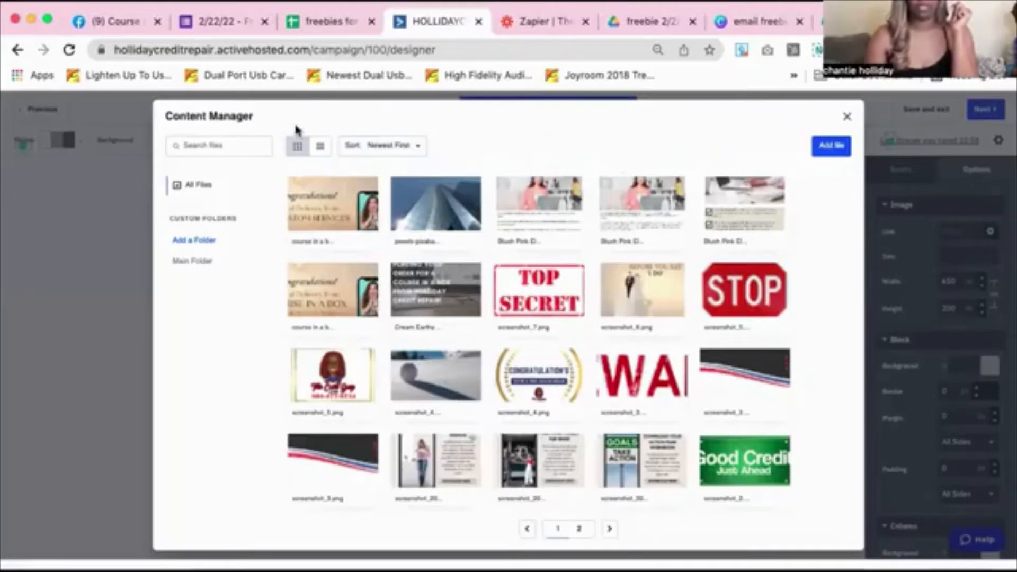
pyautogui.click(831, 145)
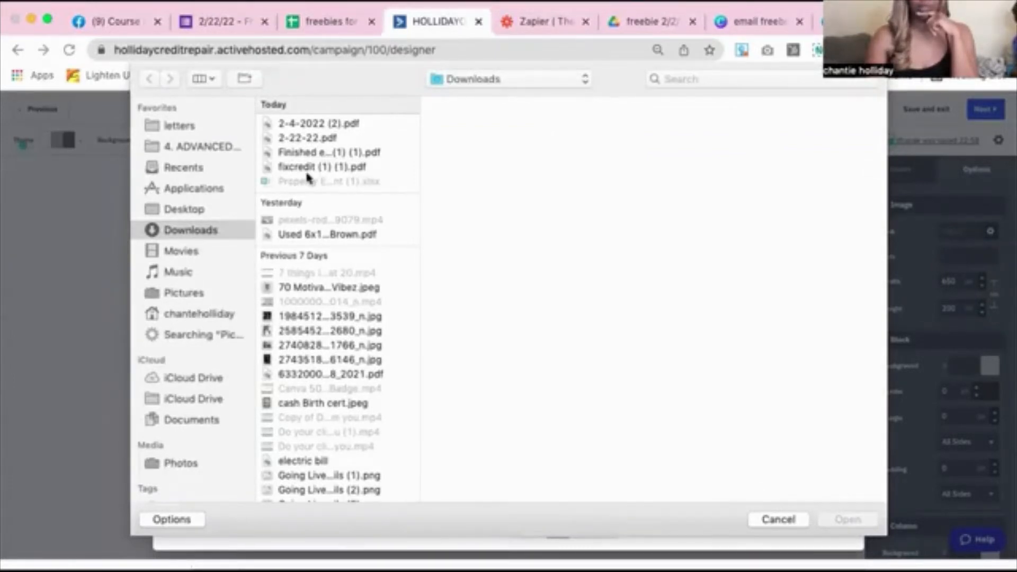
pyautogui.click(305, 139)
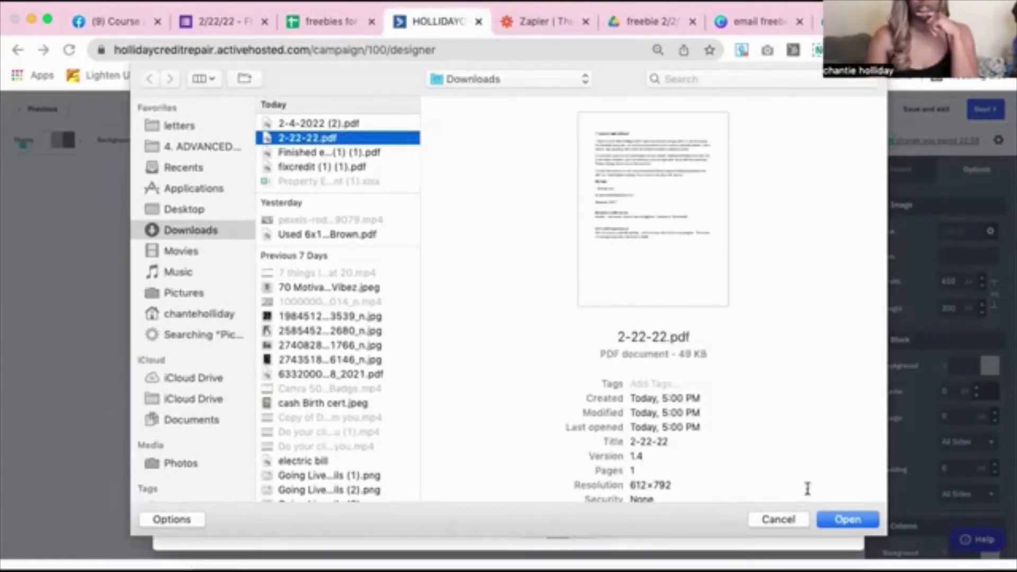
pyautogui.click(778, 519)
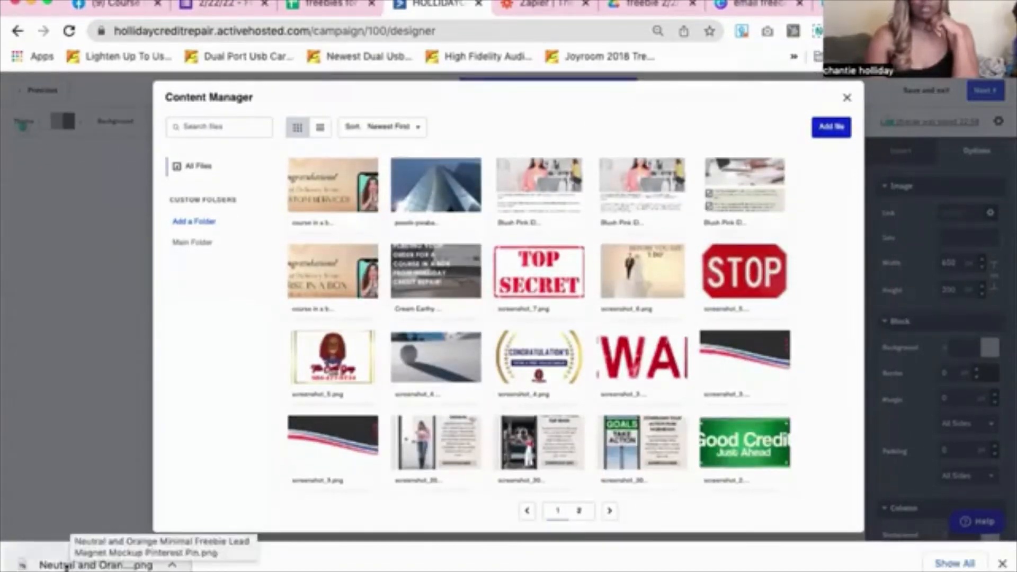
pyautogui.moveTo(80, 562); pyautogui.dragTo(428, 364)
pyautogui.moveTo(88, 559); pyautogui.dragTo(698, 183)
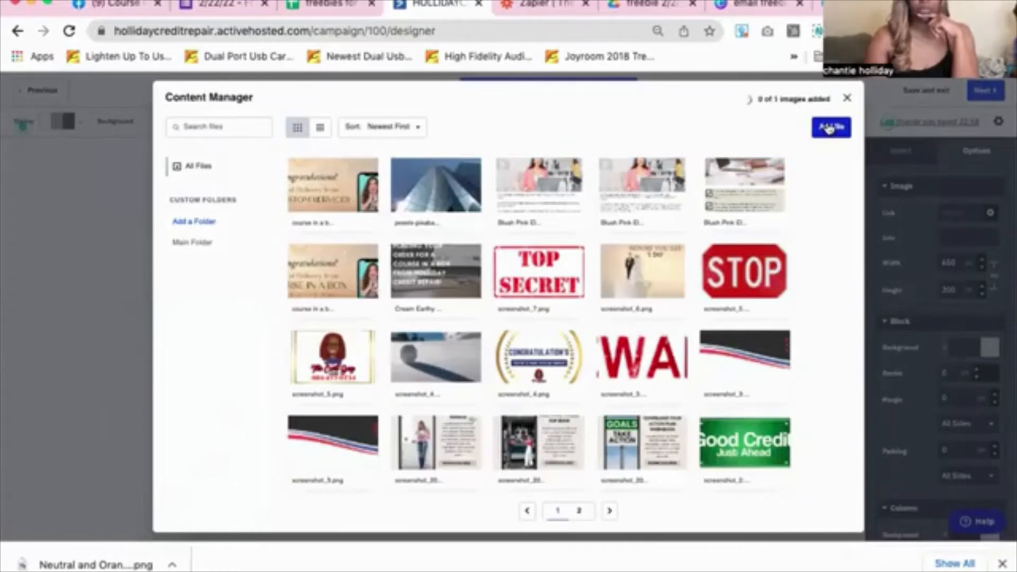
pyautogui.moveTo(78, 565); pyautogui.dragTo(320, 300)
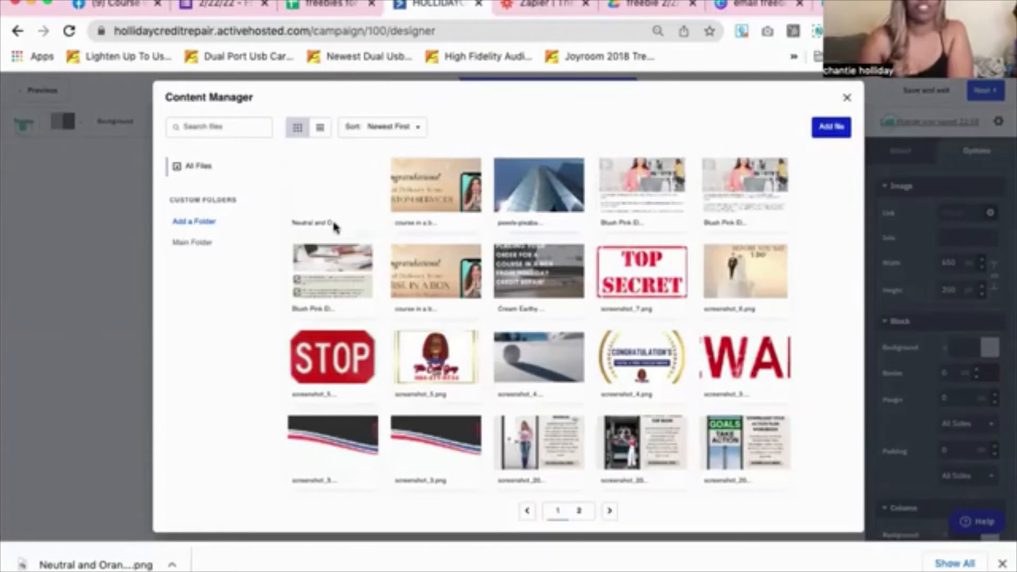
pyautogui.moveTo(331, 204)
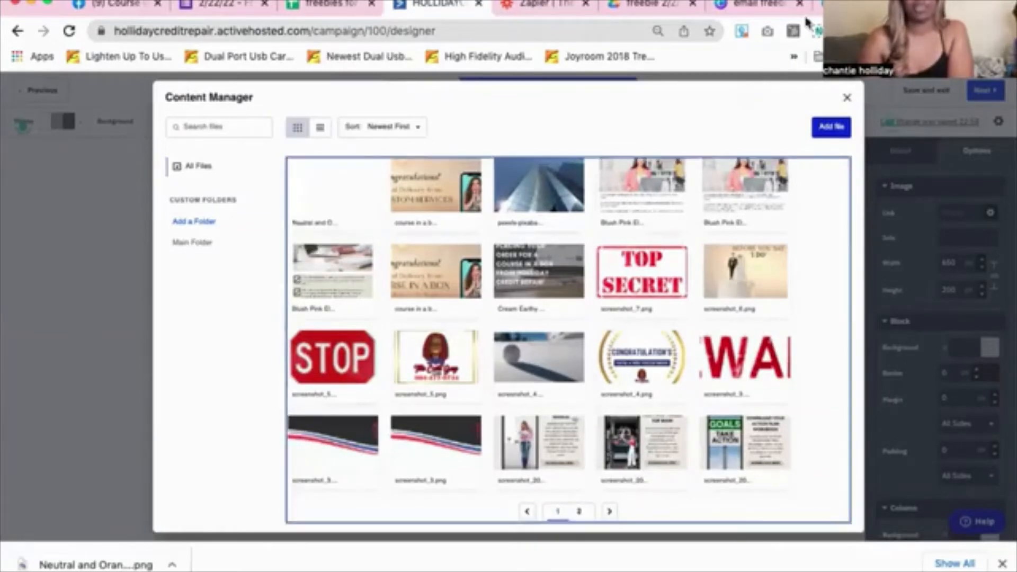
pyautogui.moveTo(329, 183)
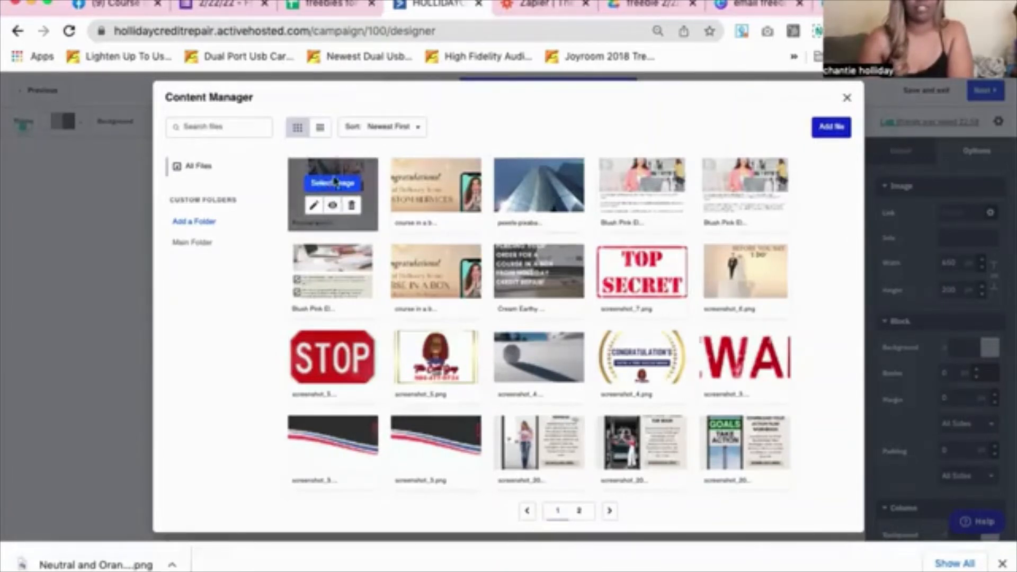
pyautogui.click(334, 183)
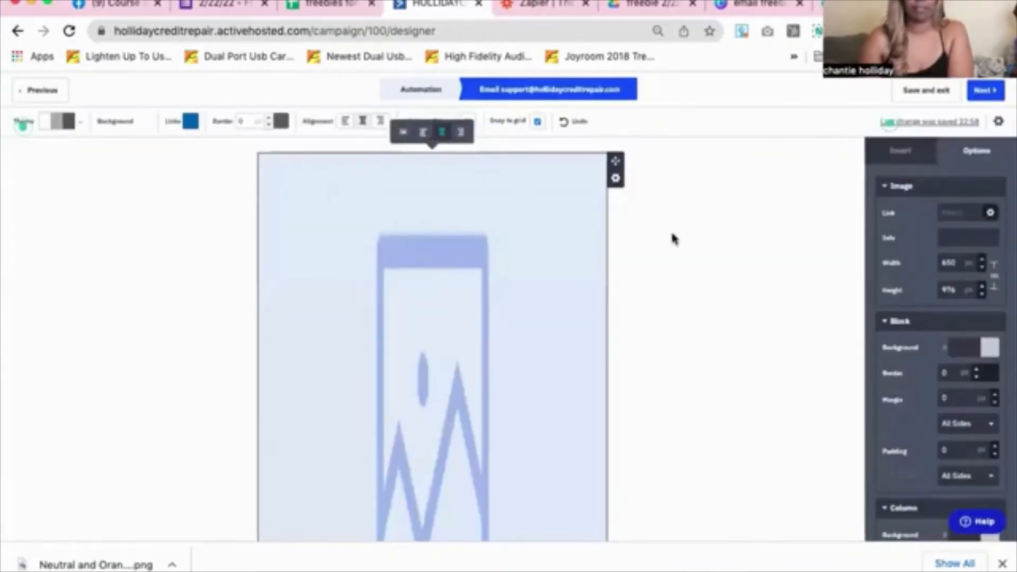
# Scroll below the new ebook image and select the placeholder body text block
pyautogui.scroll(-5, 672, 239)
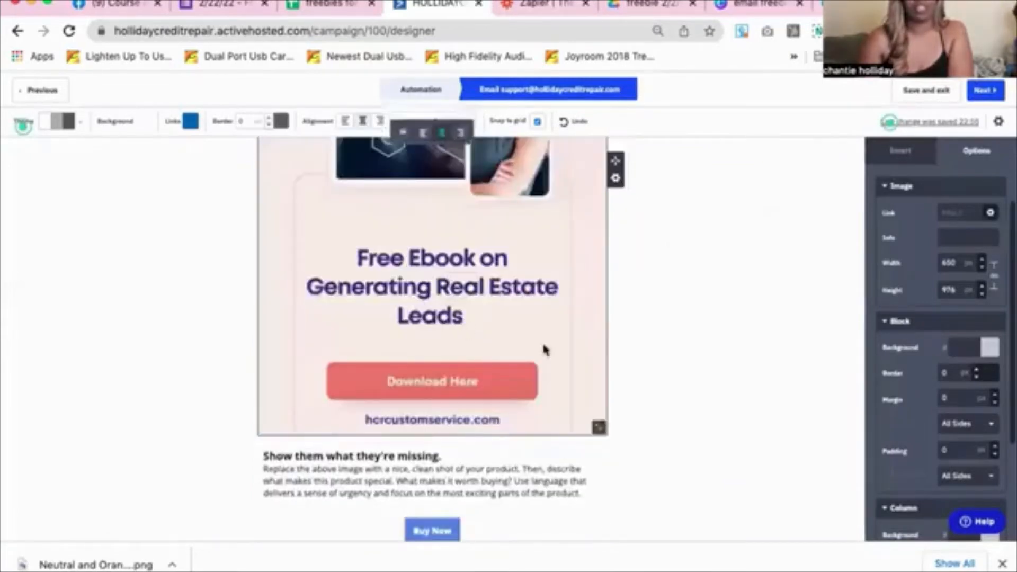
pyautogui.scroll(4, 546, 350)
pyautogui.scroll(-5, 546, 350)
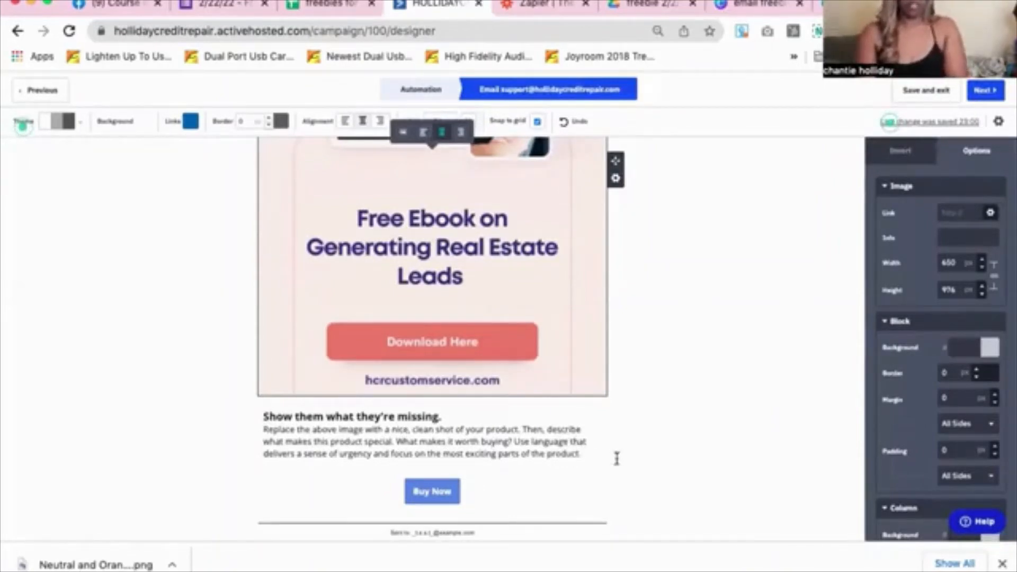
pyautogui.click(566, 457)
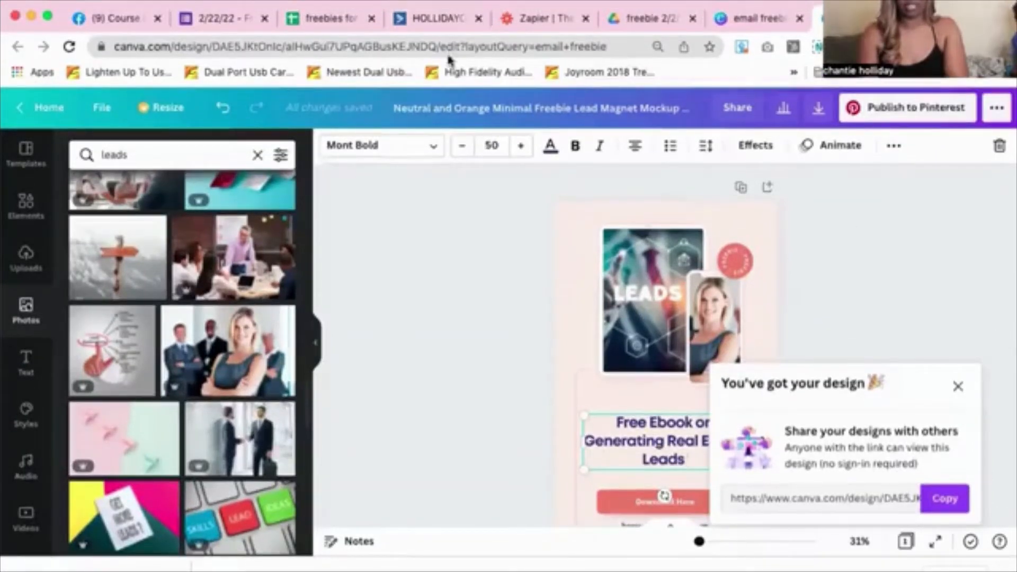
# Go from Canva back to the ActiveCampaign email designer in the HOLLIDAY tab
pyautogui.click(431, 21)
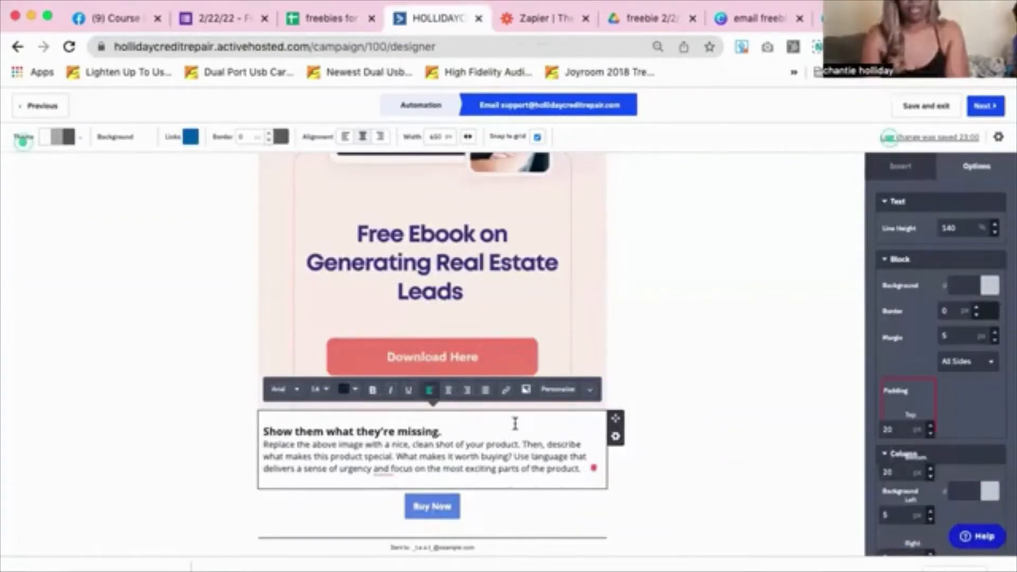
# Delete the placeholder body text block and add a button block beneath the ebook image
pyautogui.click(615, 440)
pyautogui.click(597, 413)
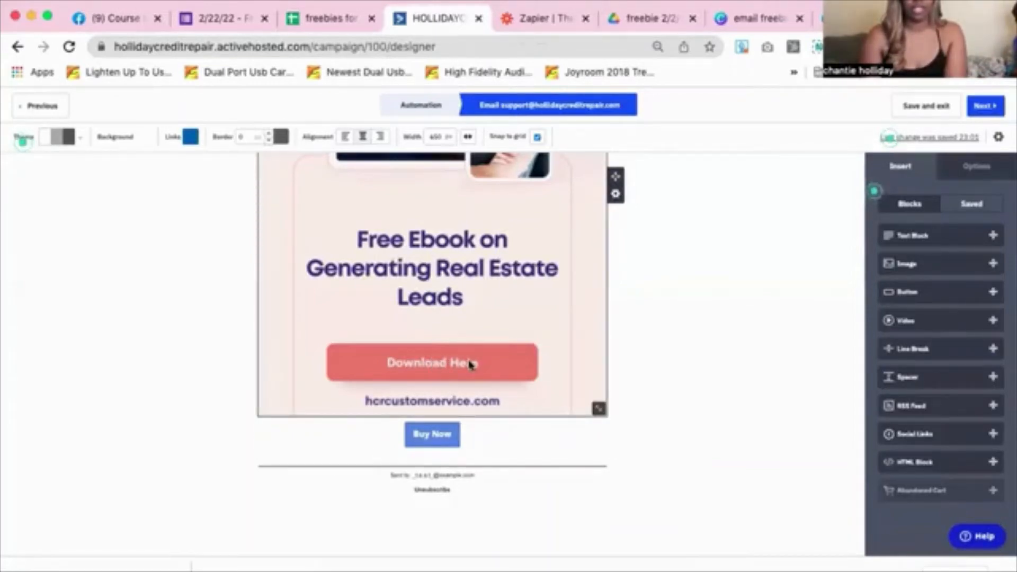
pyautogui.click(455, 400)
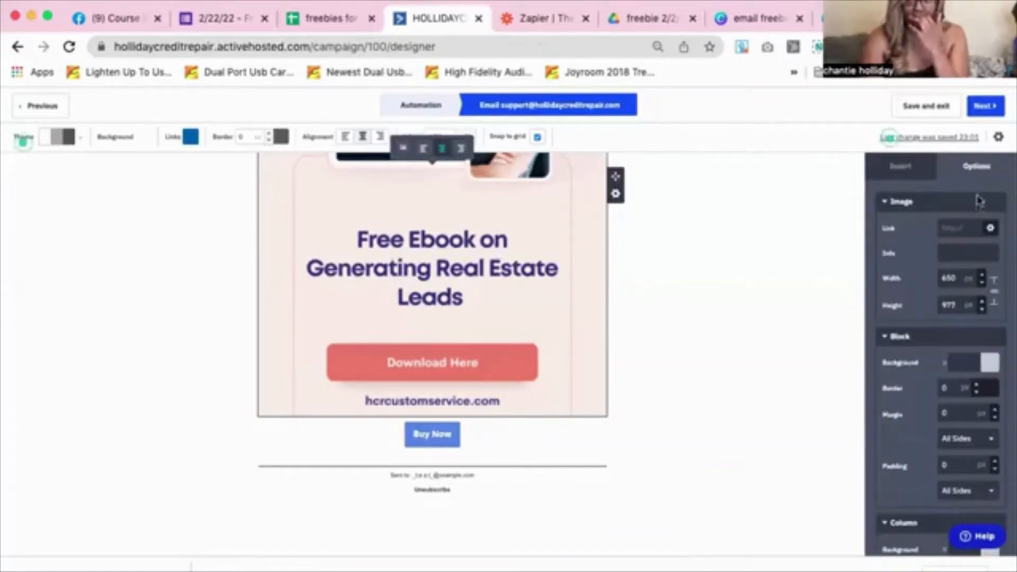
pyautogui.click(920, 170)
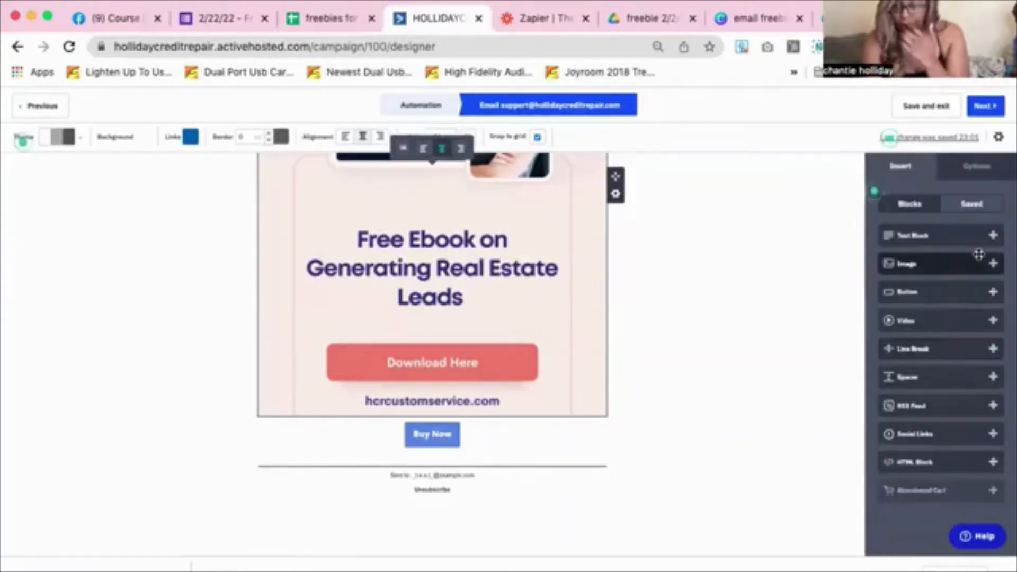
pyautogui.moveTo(974, 291); pyautogui.dragTo(502, 361)
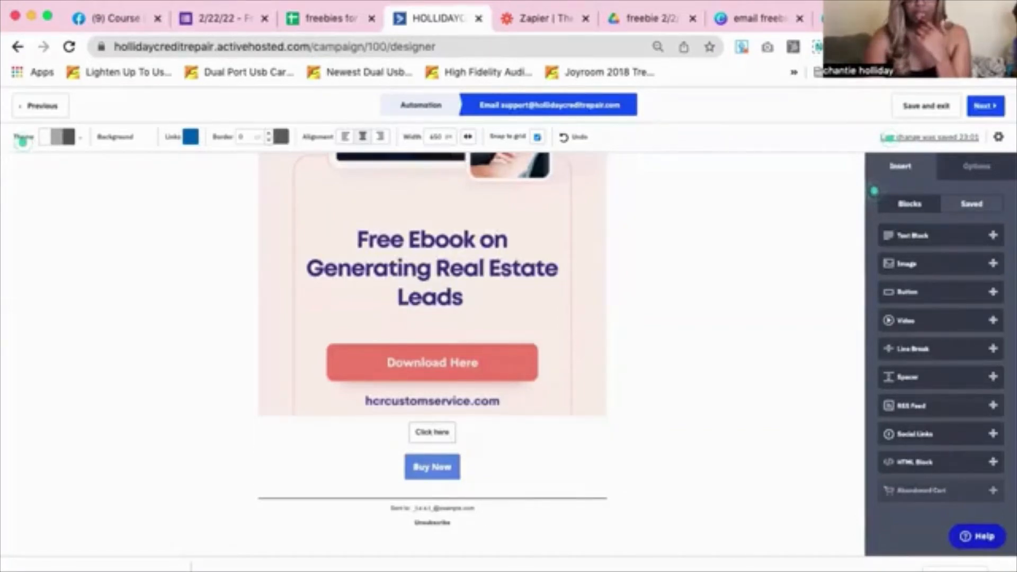
pyautogui.click(858, 18)
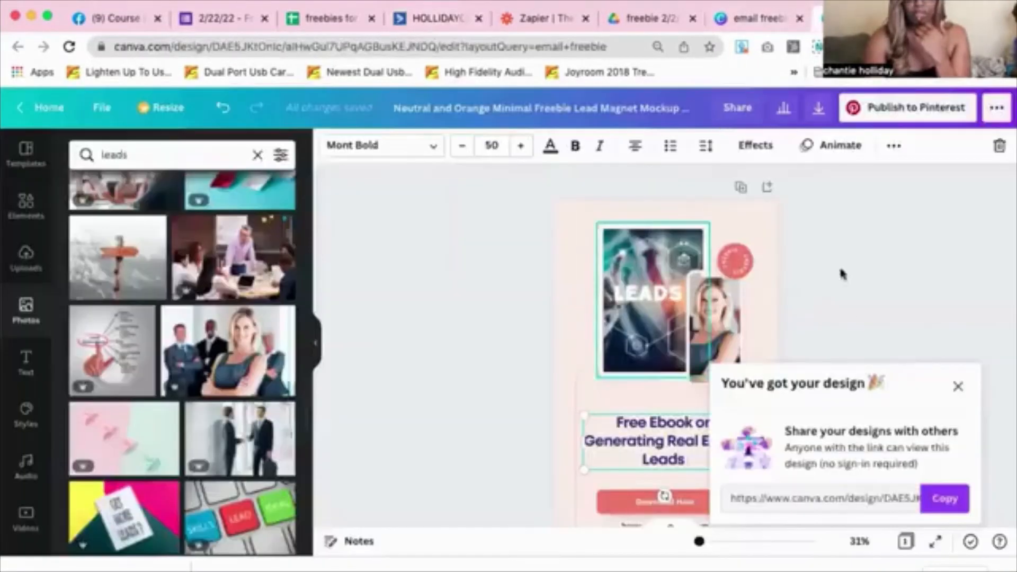
# Change the pin's button text from 'Download Now' to 'Download Below' and download it as PNG
pyautogui.scroll(-3, 849, 307)
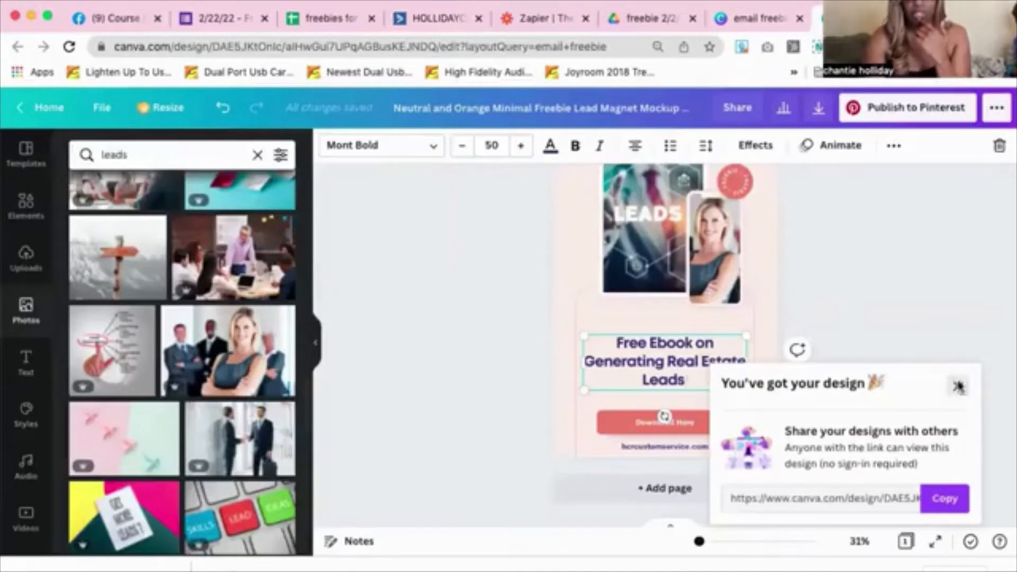
pyautogui.click(960, 387)
pyautogui.click(663, 417)
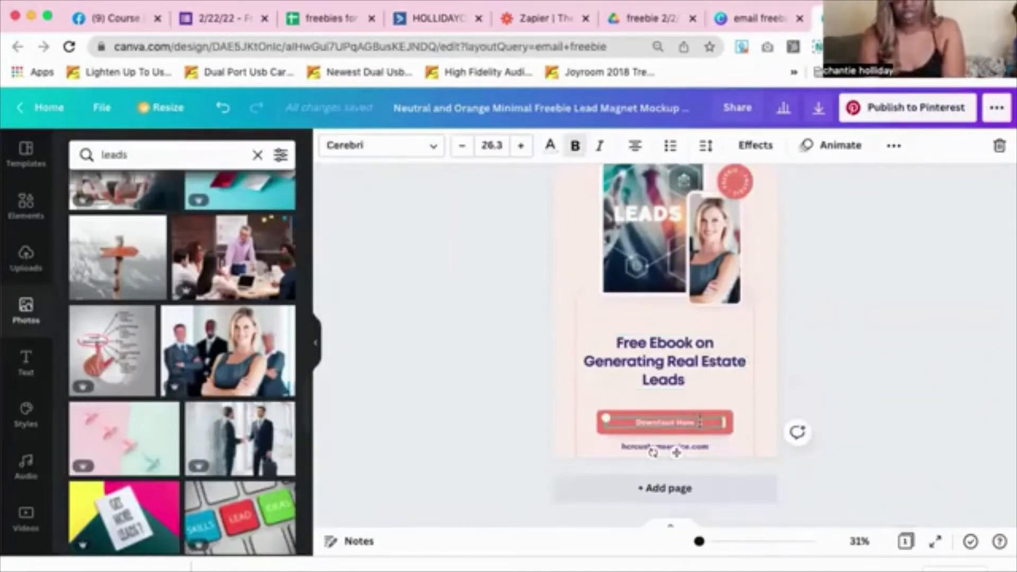
pyautogui.press('BackSpace')
pyautogui.press('BackSpace')
pyautogui.press('BackSpace')
pyautogui.press('BackSpace')
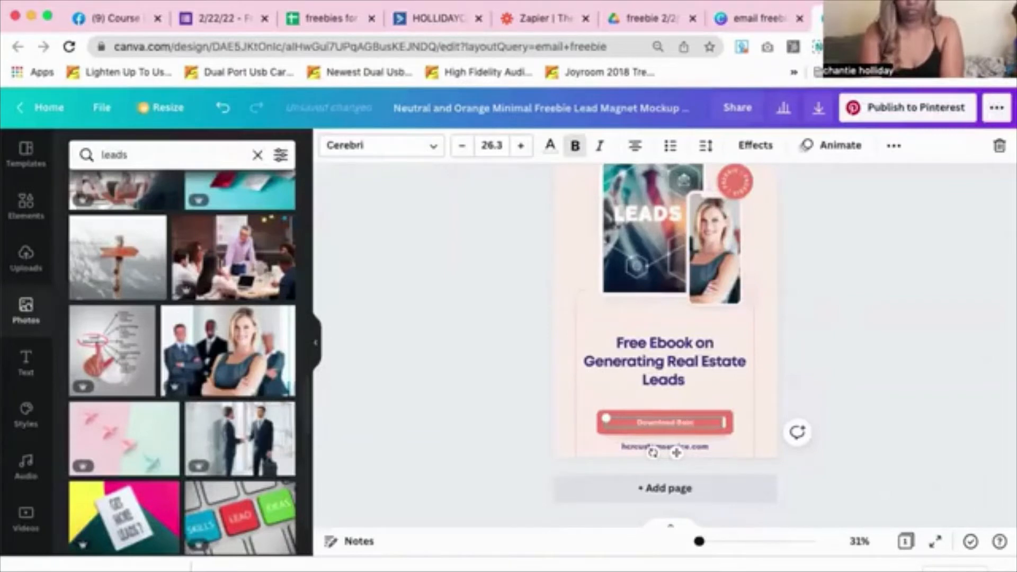
pyautogui.click(807, 258)
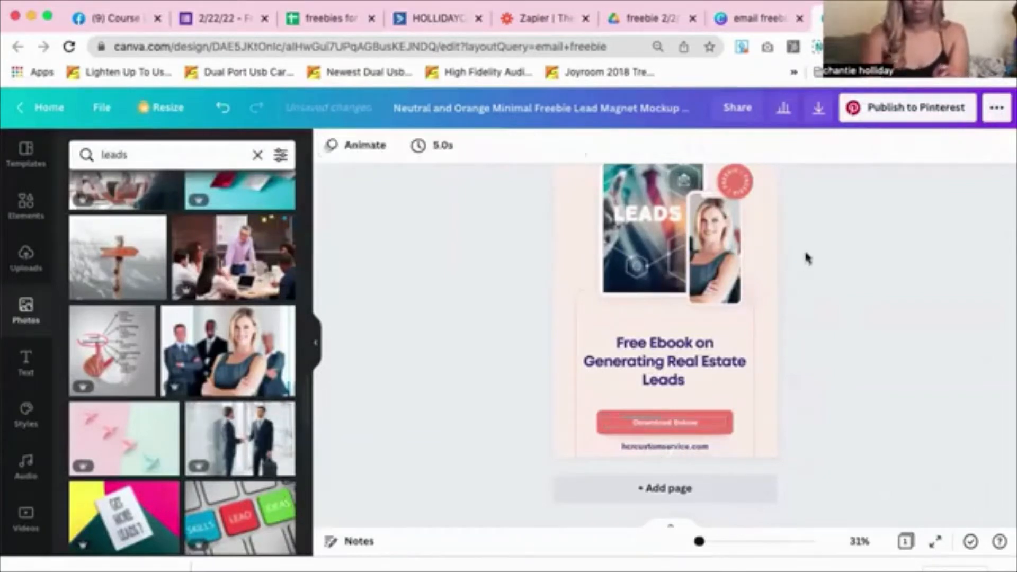
pyautogui.click(820, 109)
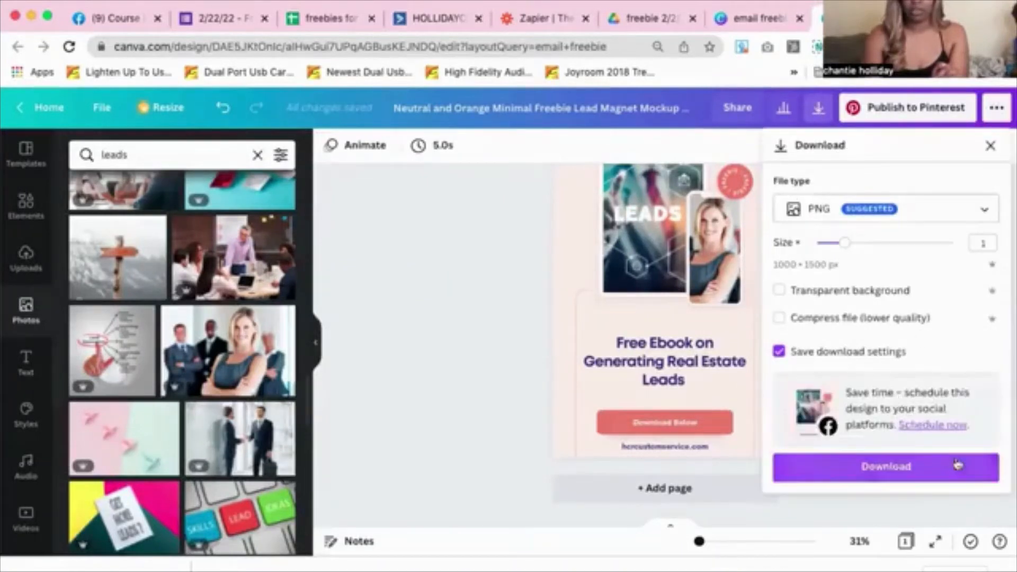
pyautogui.click(958, 466)
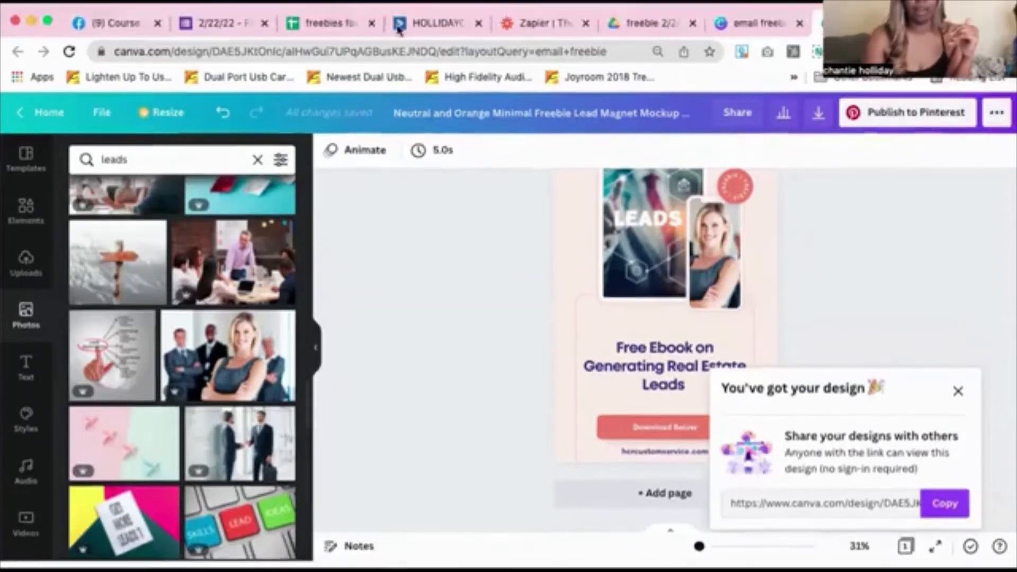
# Swap the email's ebook image for the re-downloaded pin PNG, uploaded to Content Manager
pyautogui.click(403, 5)
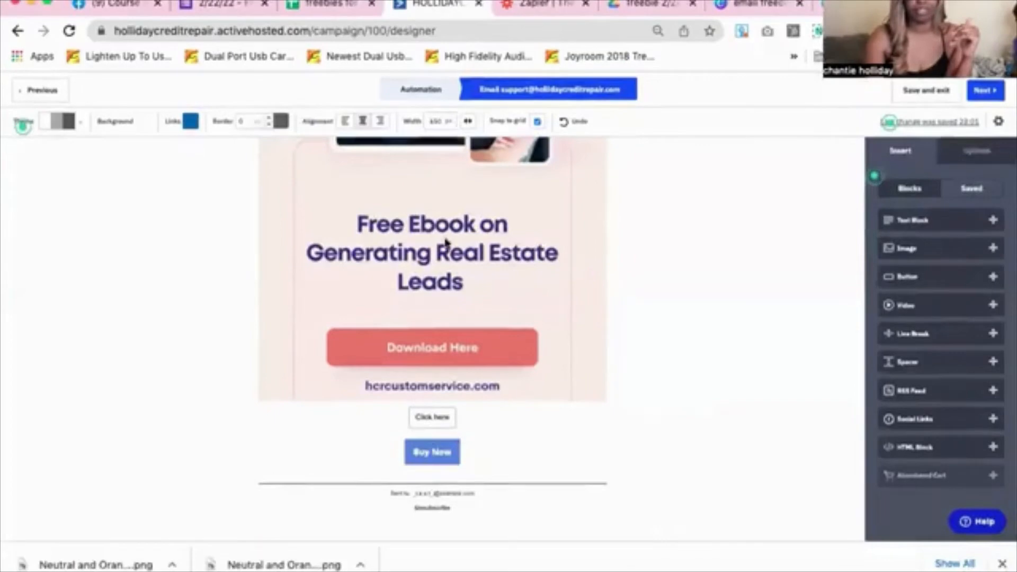
pyautogui.scroll(5, 439, 243)
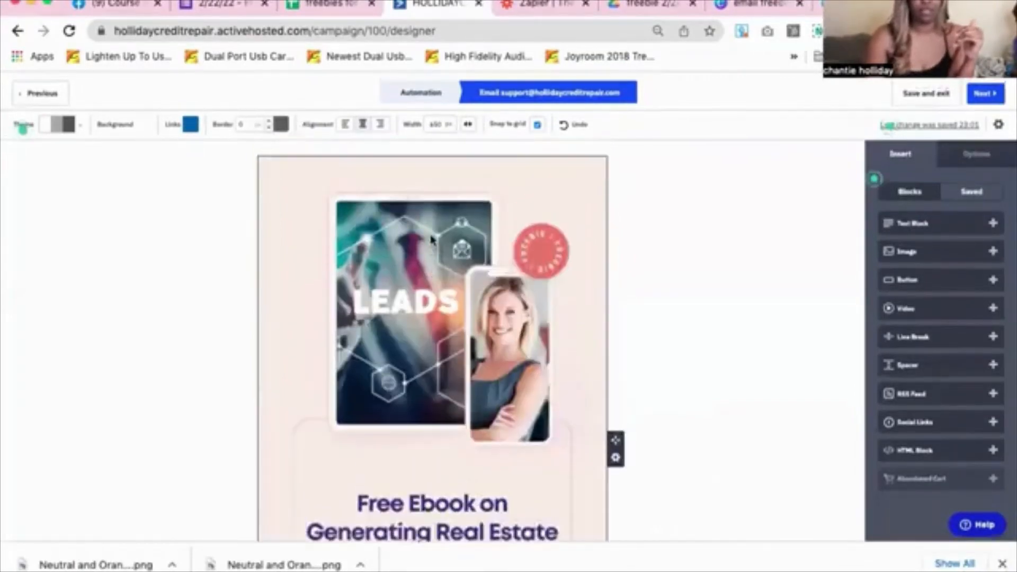
pyautogui.scroll(-1, 295, 215)
pyautogui.click(315, 160)
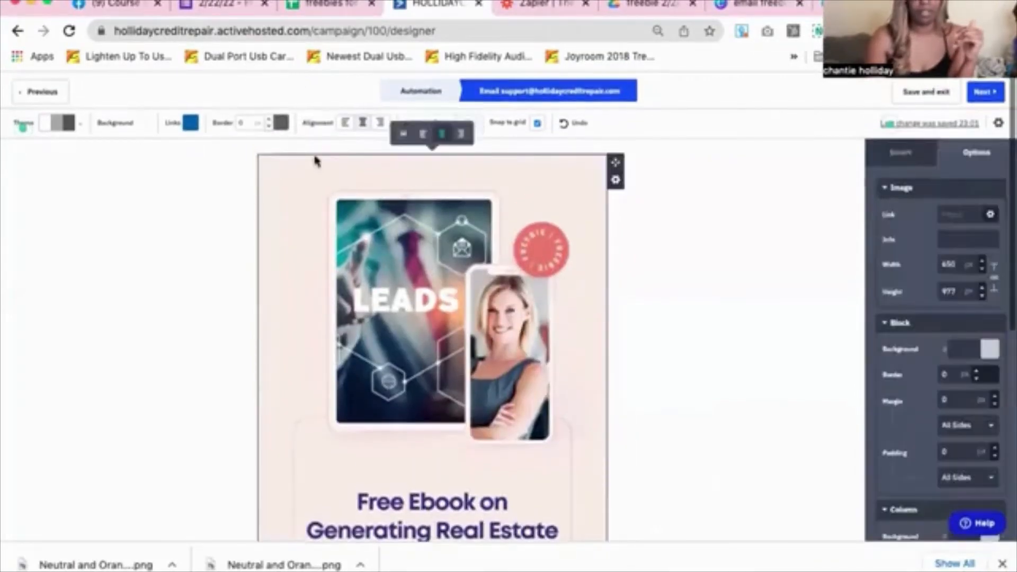
pyautogui.scroll(5, 430, 136)
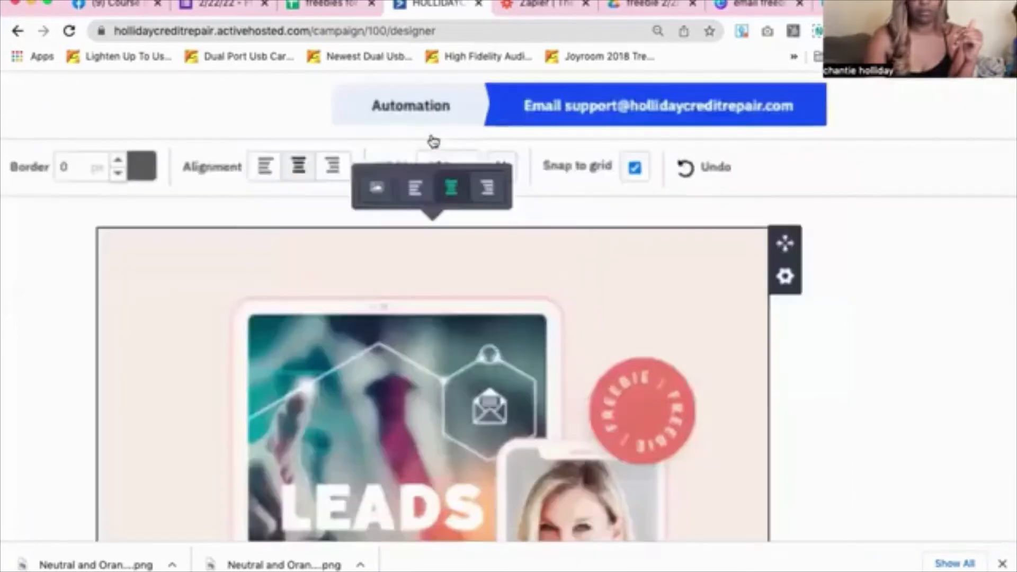
pyautogui.scroll(3, 431, 138)
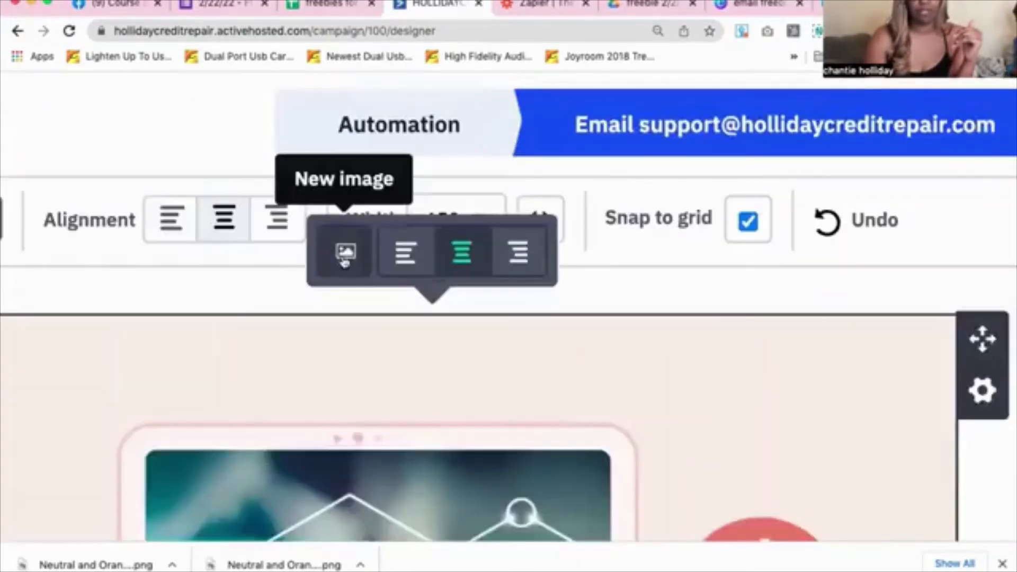
pyautogui.click(344, 253)
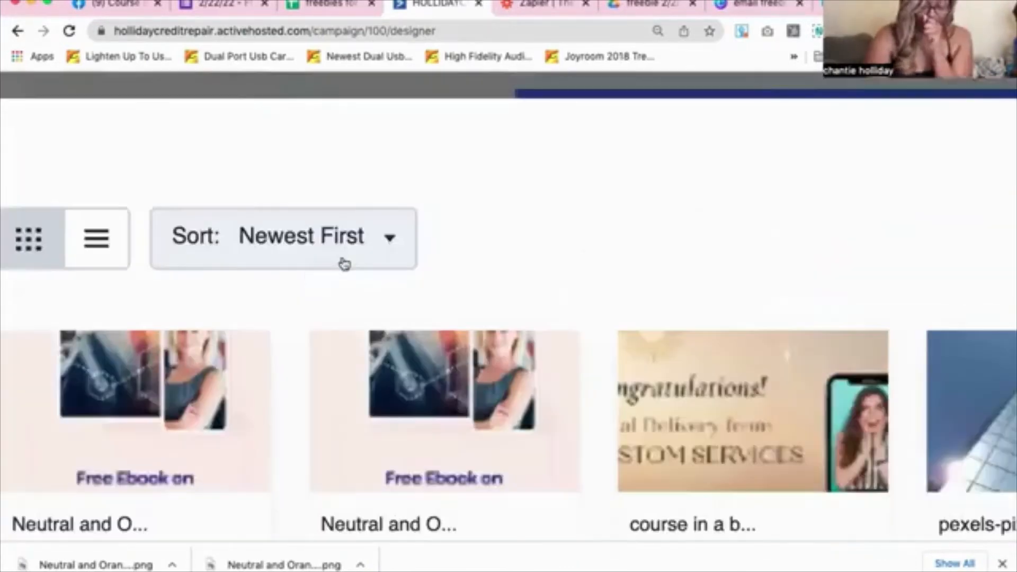
pyautogui.scroll(-8, 344, 263)
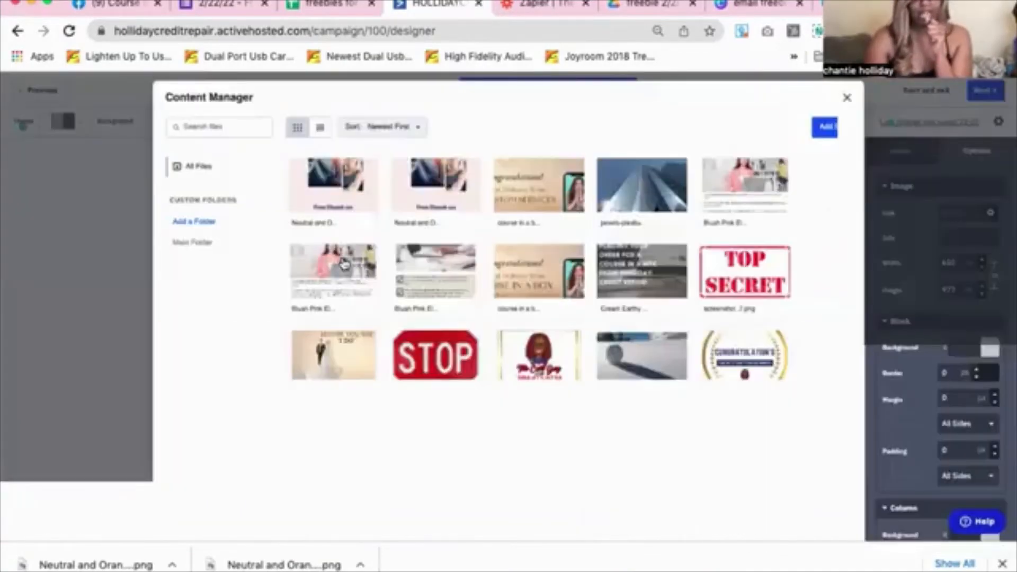
pyautogui.moveTo(54, 565); pyautogui.dragTo(349, 316)
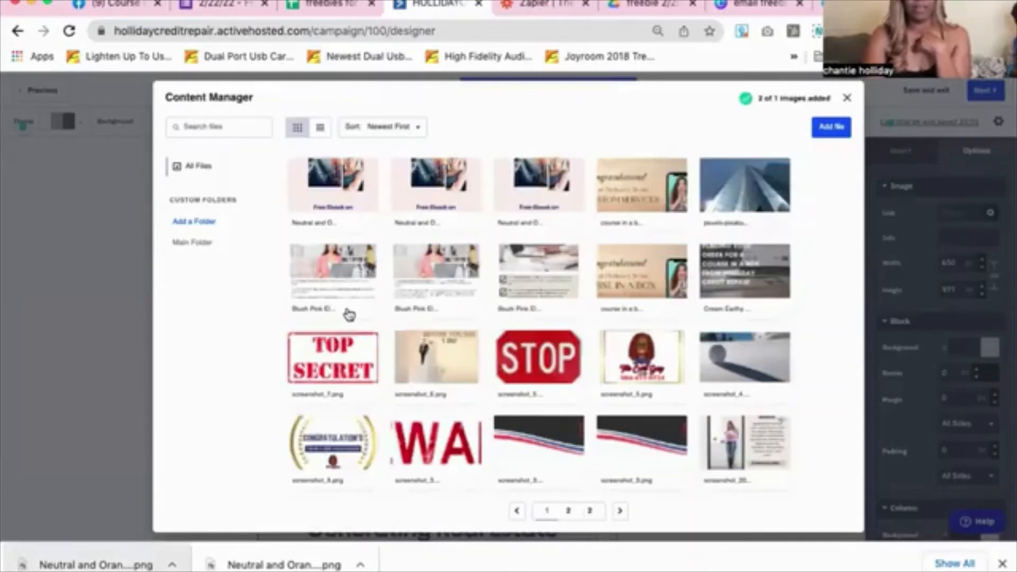
pyautogui.moveTo(320, 185)
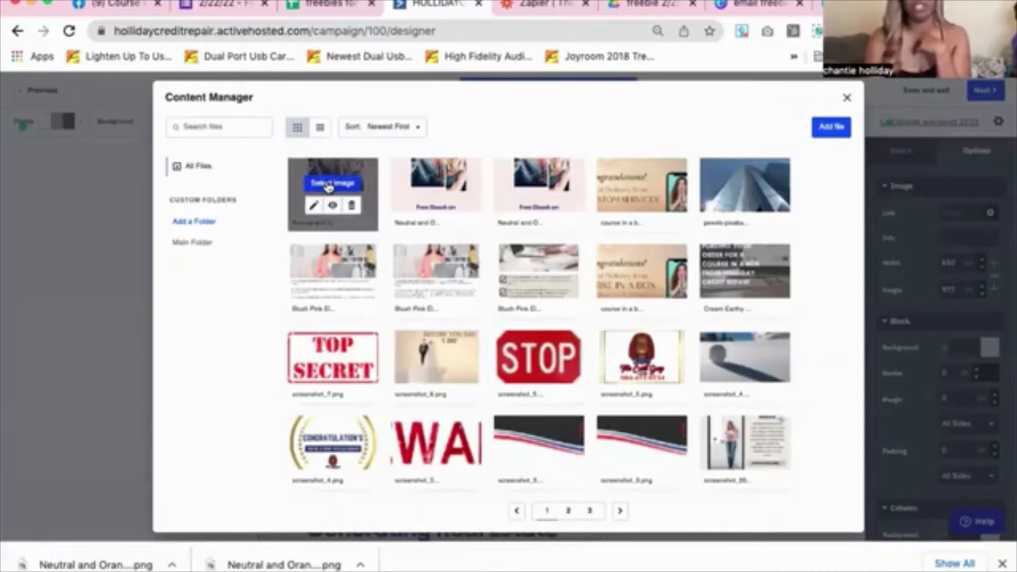
pyautogui.click(328, 184)
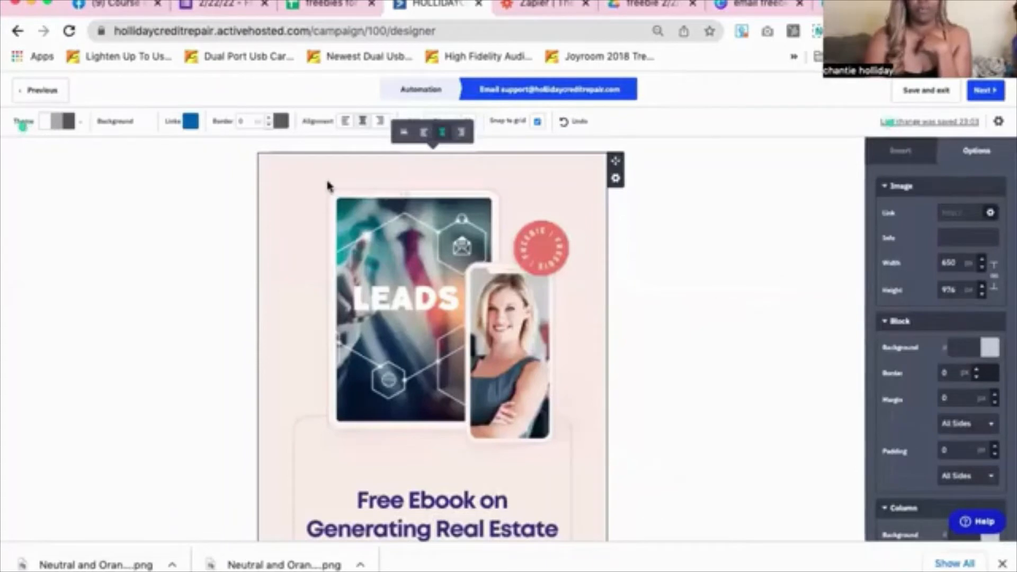
# Delete the Click here button block, leaving Buy Now directly beneath the ebook image
pyautogui.scroll(-4, 329, 185)
pyautogui.scroll(-2, 328, 185)
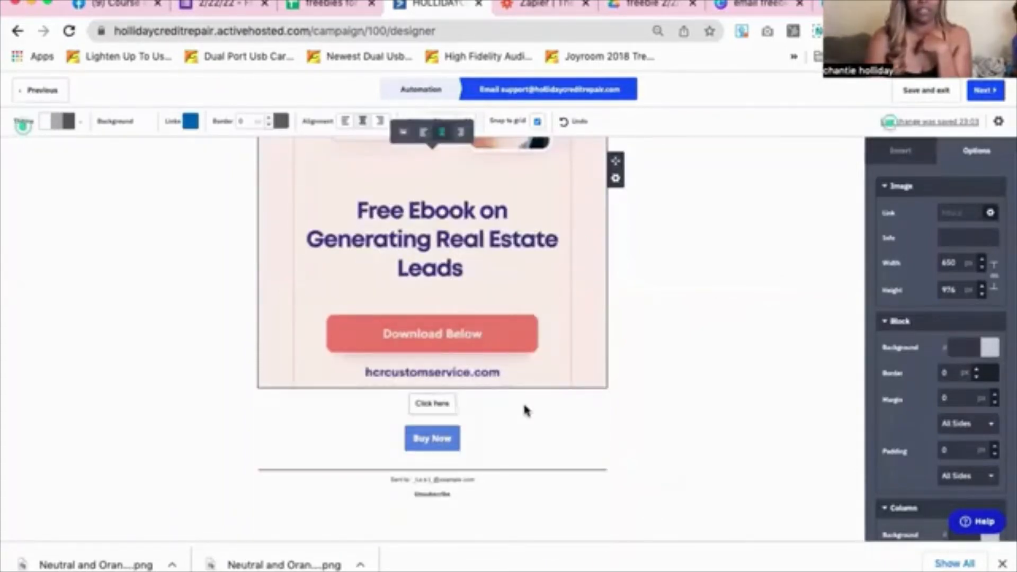
pyautogui.click(453, 405)
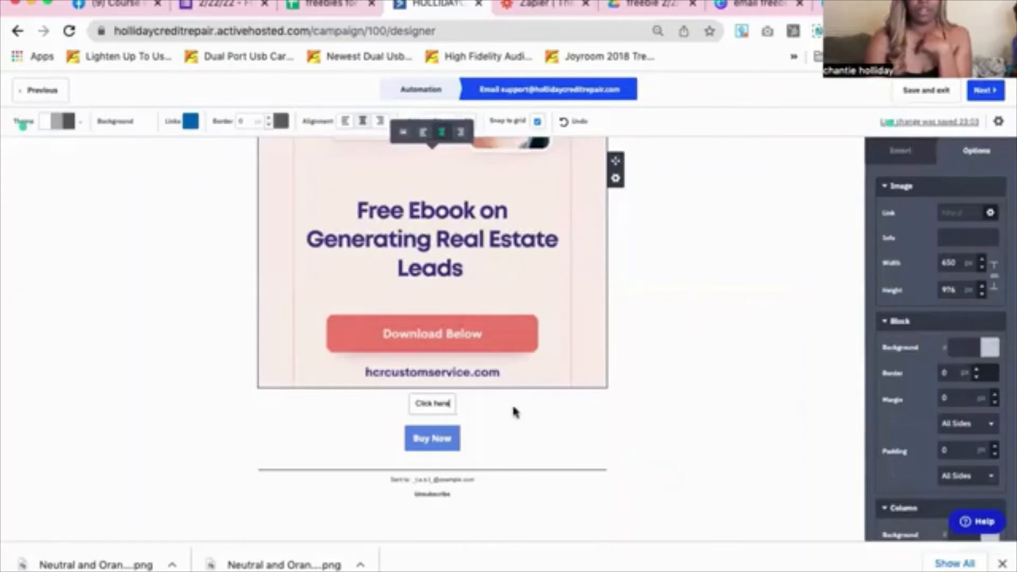
pyautogui.click(615, 415)
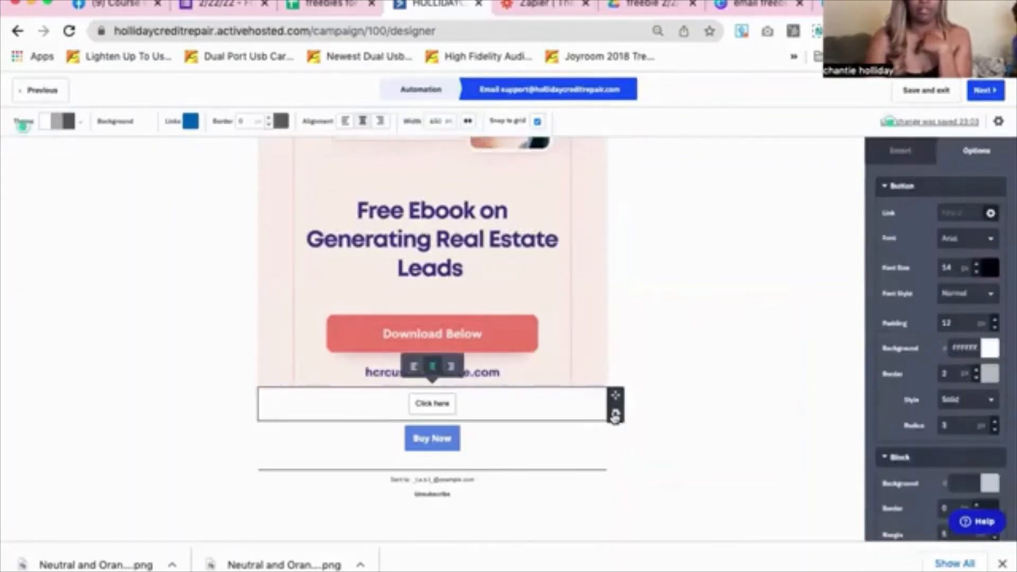
pyautogui.click(614, 416)
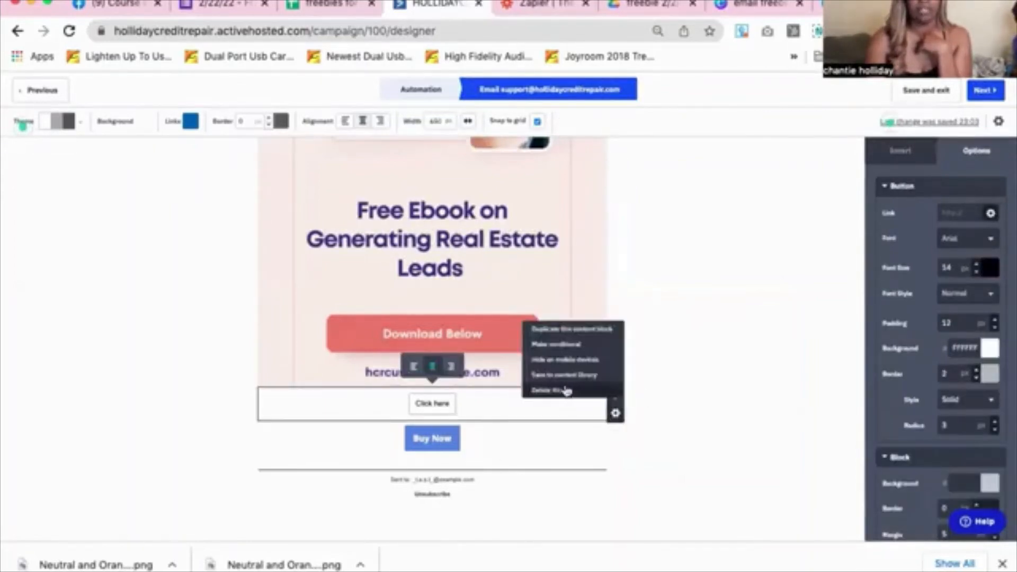
pyautogui.click(565, 391)
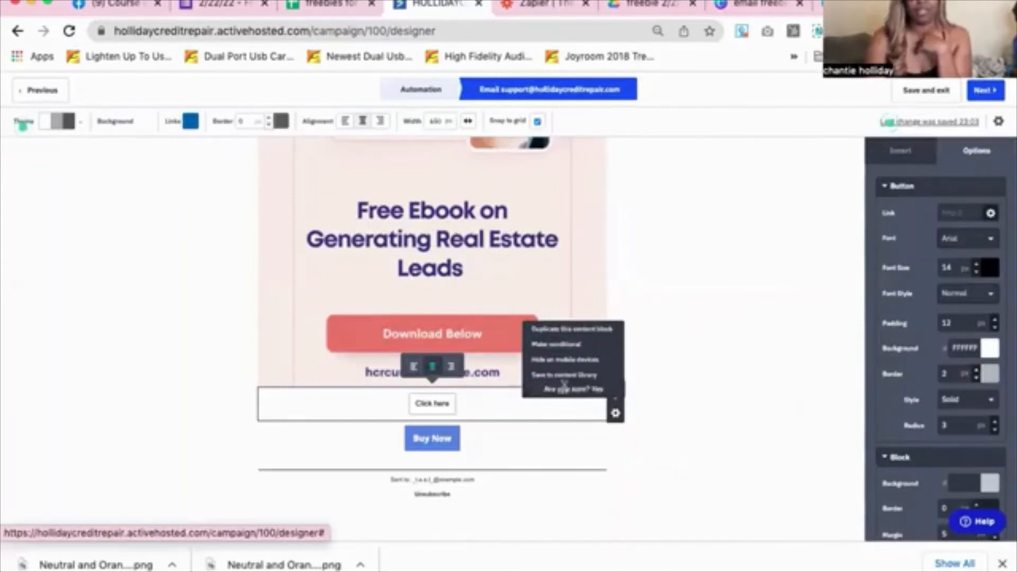
pyautogui.click(600, 392)
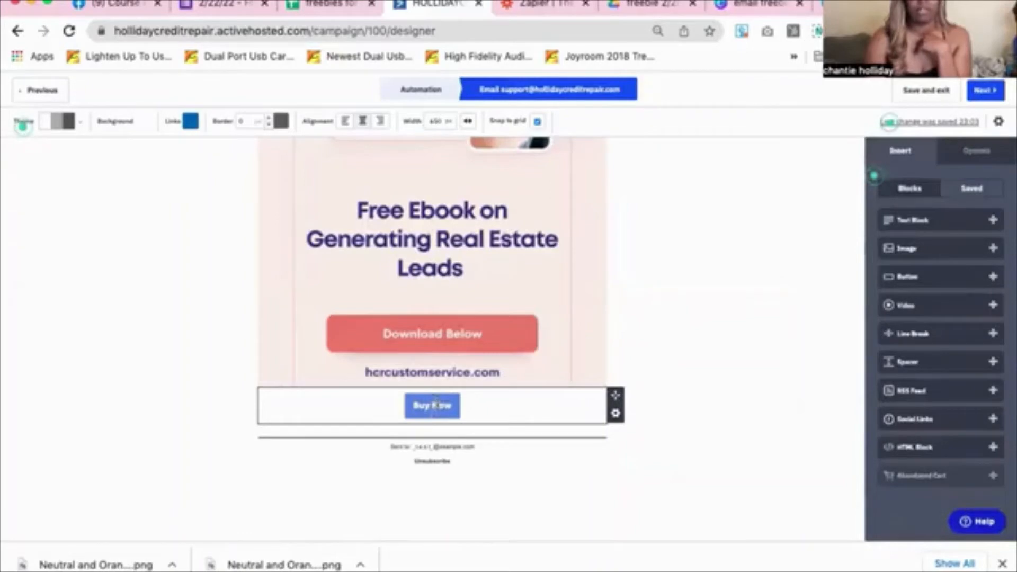
# Replace the Buy Now button label with 'DOWNLOAD HERE'
pyautogui.click(469, 404)
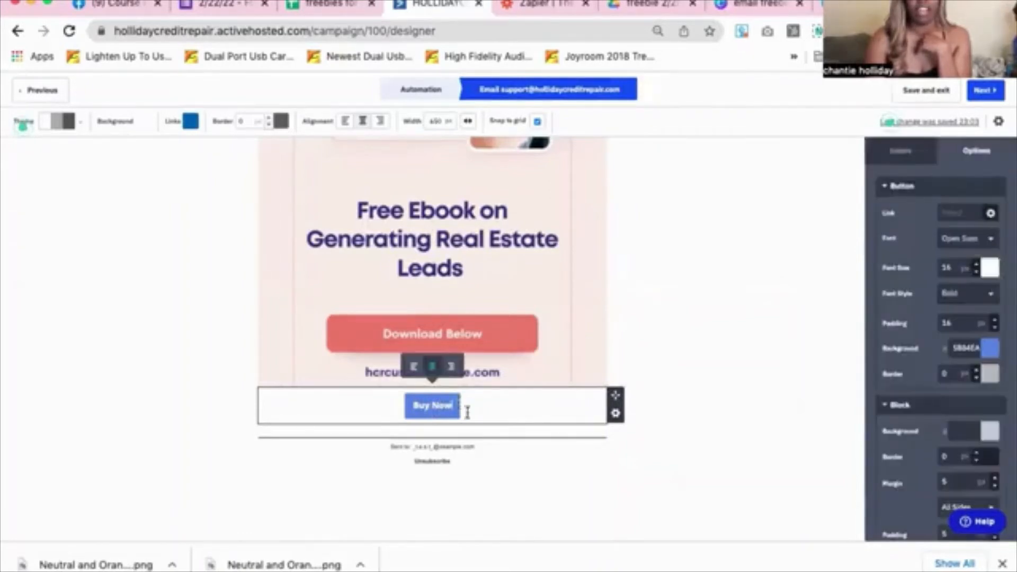
pyautogui.press('BackSpace')
pyautogui.press('BackSpace')
pyautogui.press('BackSpace')
pyautogui.press('BackSpace')
pyautogui.press('BackSpace')
pyautogui.press('BackSpace')
pyautogui.press('BackSpace')
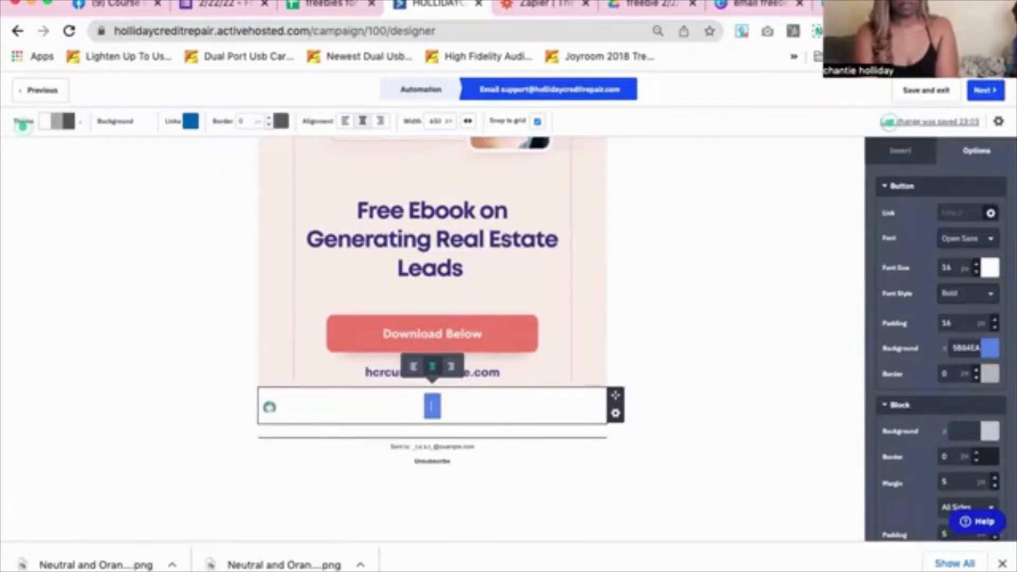
pyautogui.write('DOWN')
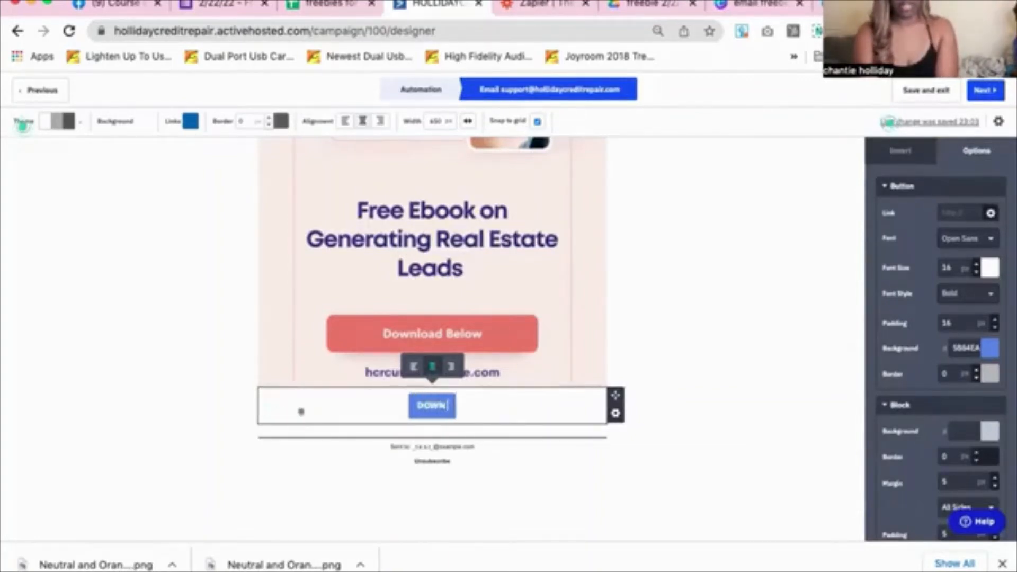
pyautogui.write('LOAD H')
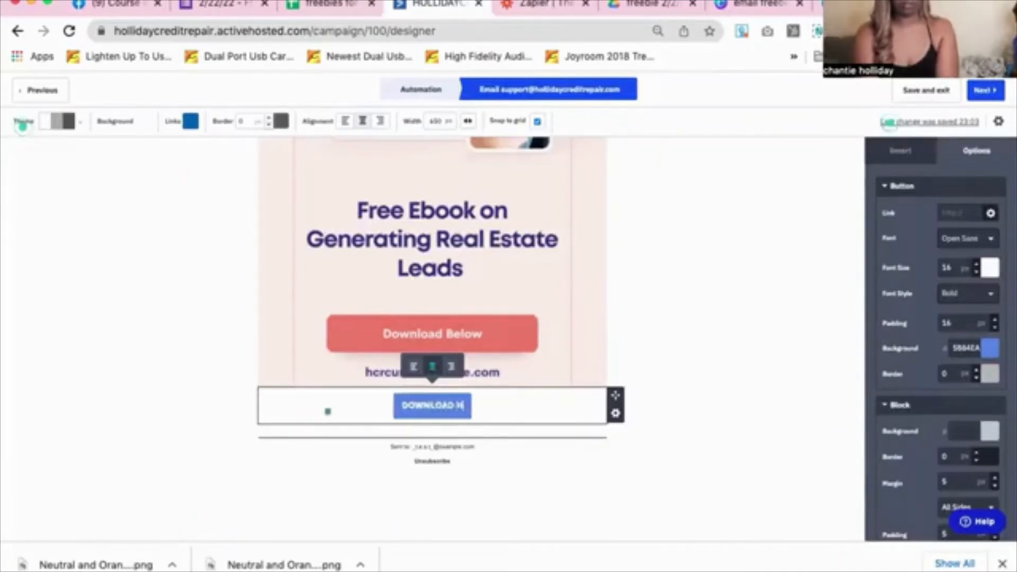
pyautogui.write('ERE')
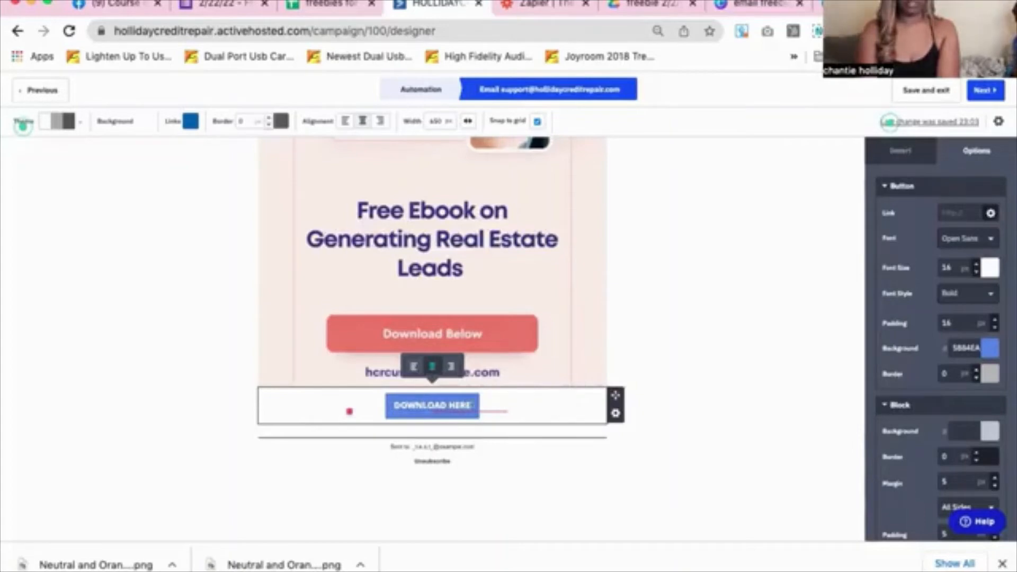
pyautogui.click(728, 361)
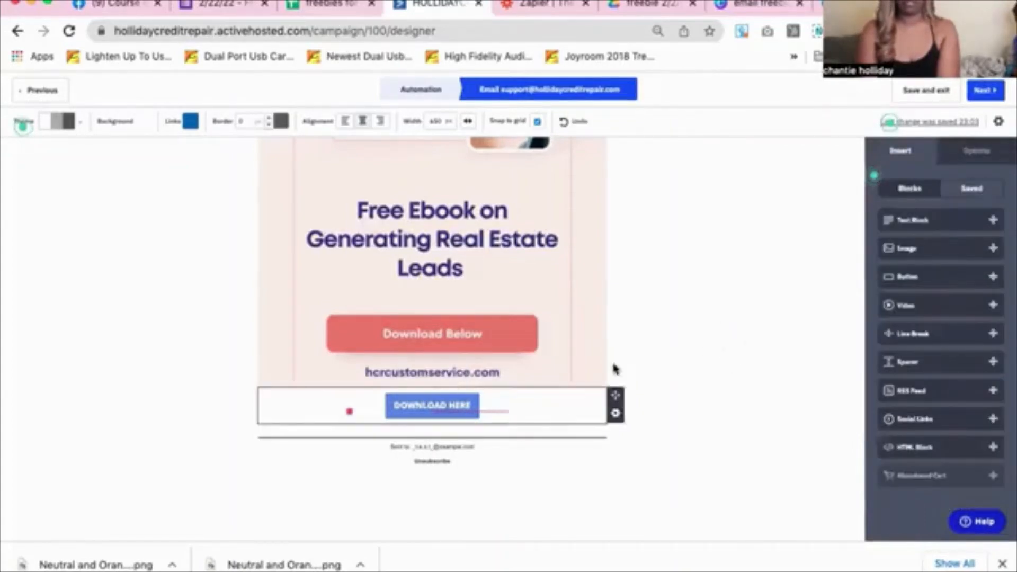
pyautogui.scroll(-2, 847, 284)
pyautogui.scroll(3, 847, 283)
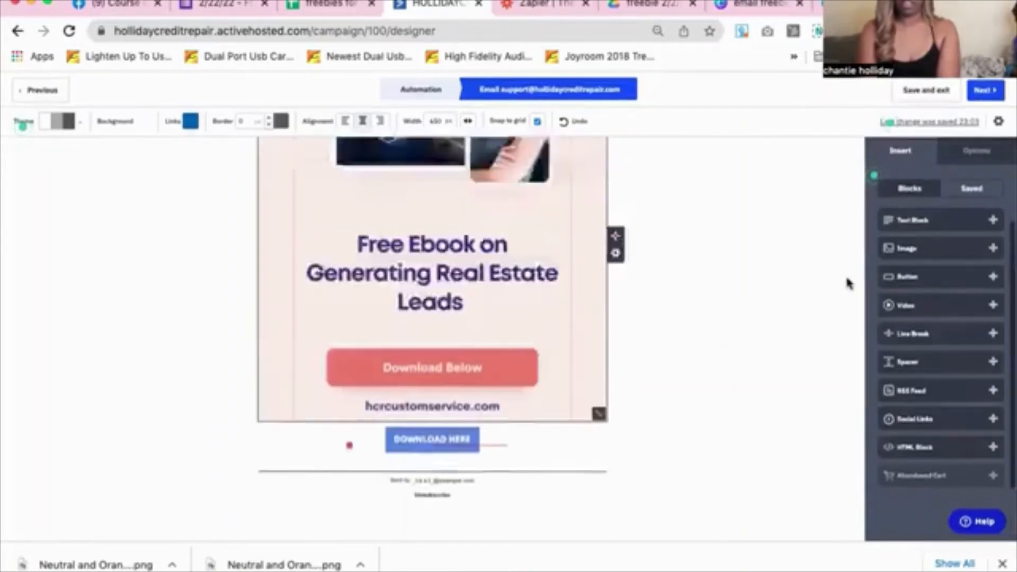
pyautogui.scroll(5, 847, 284)
pyautogui.scroll(-6, 846, 284)
pyautogui.scroll(6, 847, 284)
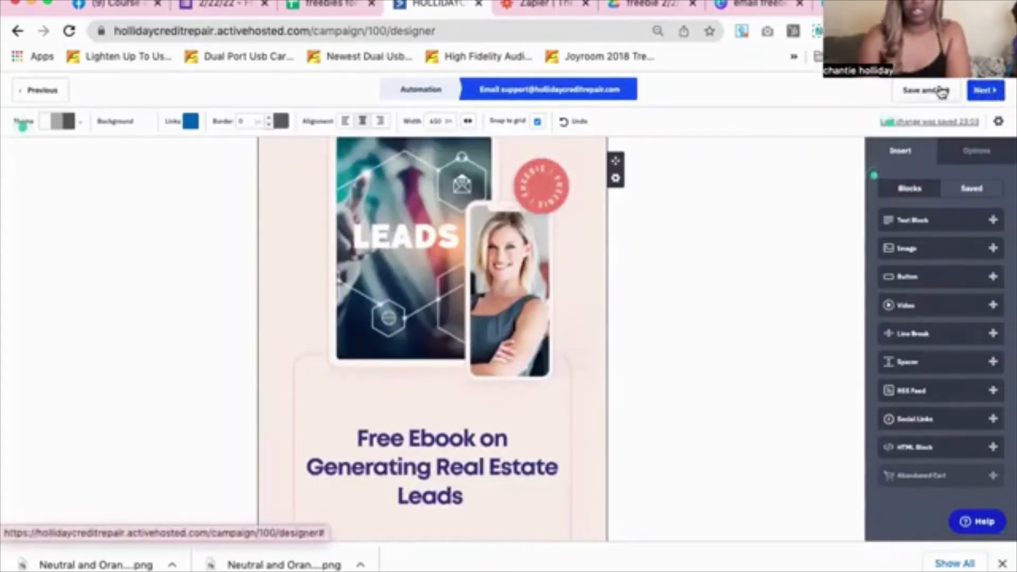
# Advance to the Campaign Summary, then bring up the Google Drive ebook folder
pyautogui.click(993, 100)
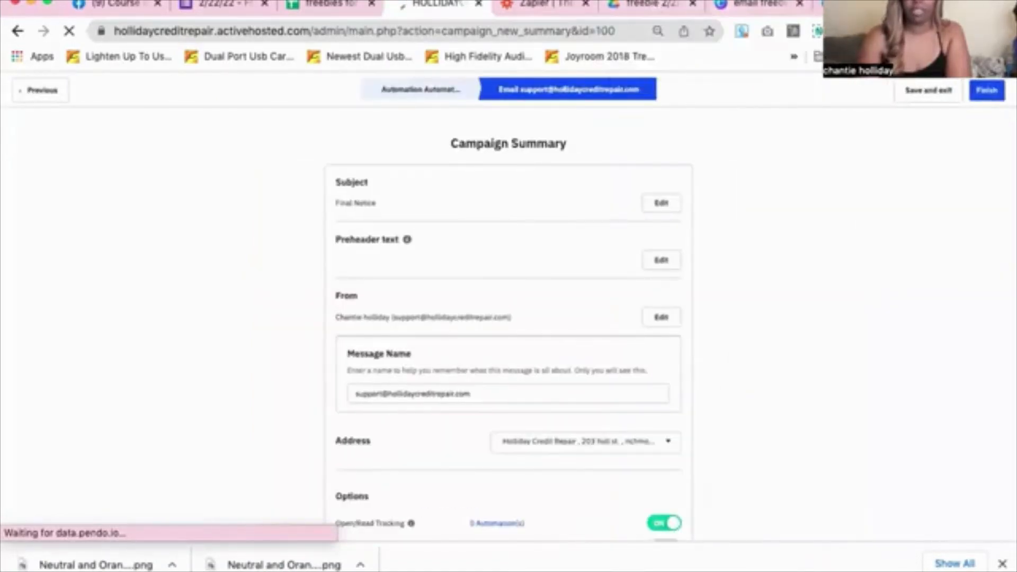
pyautogui.click(637, 20)
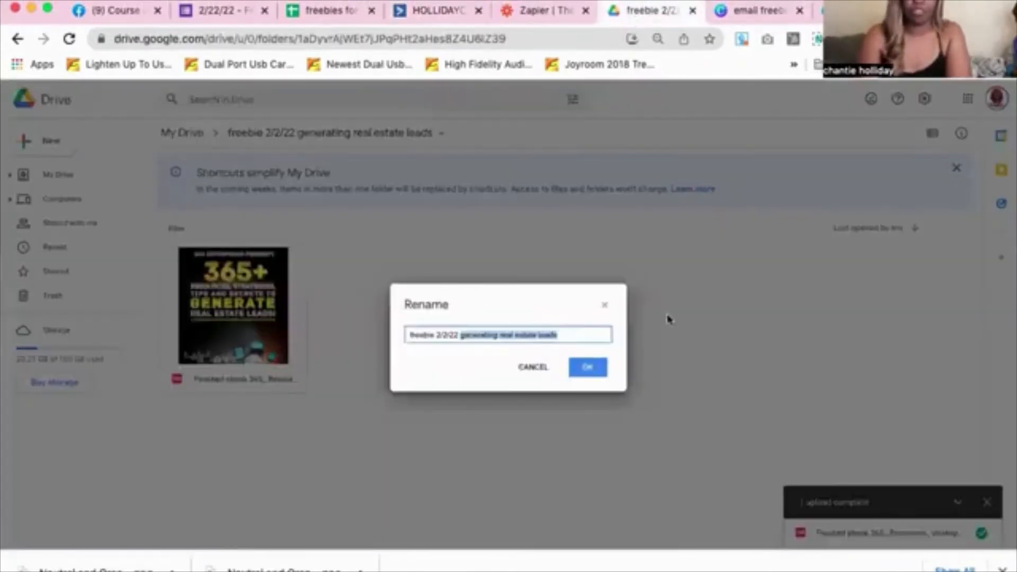
# Cancel the folder rename and copy the finished ebook's Google Drive link
pyautogui.click(604, 306)
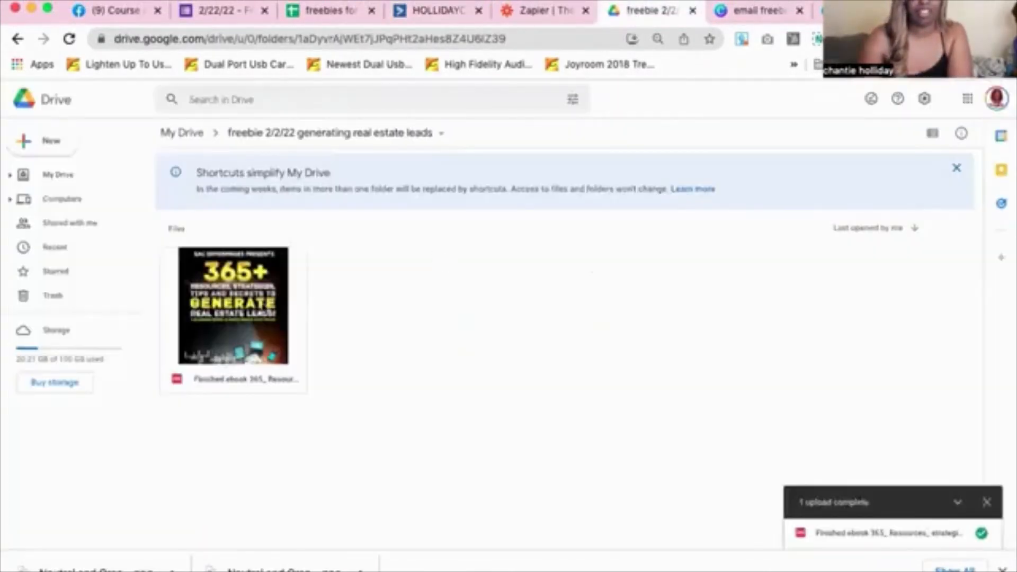
pyautogui.click(432, 134)
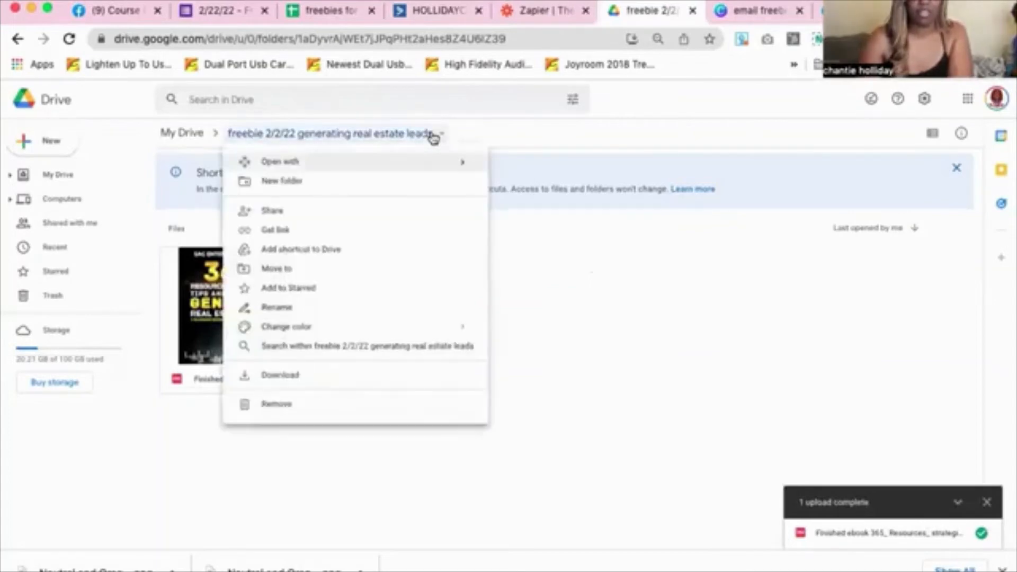
pyautogui.click(628, 340)
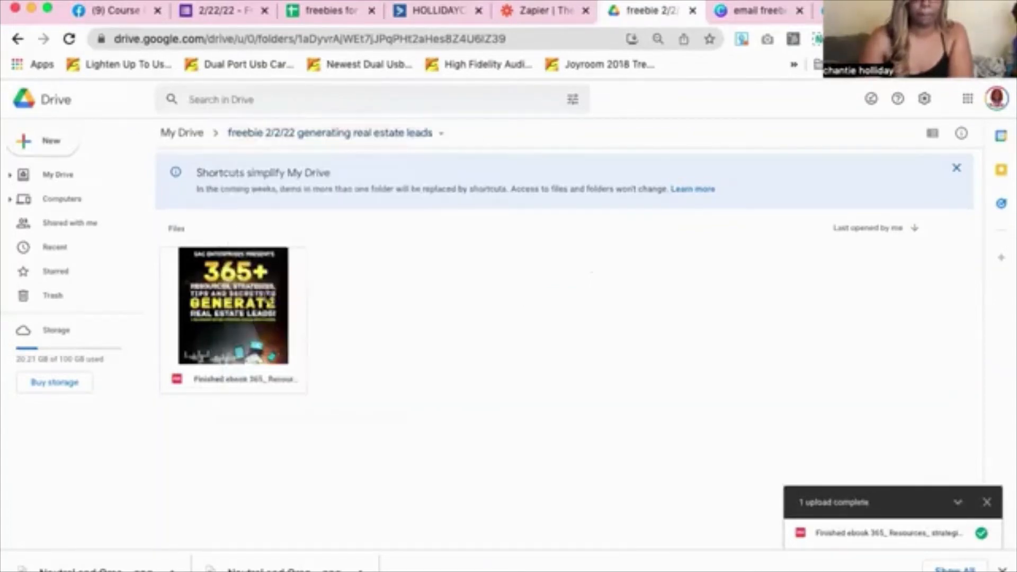
pyautogui.rightClick(276, 300)
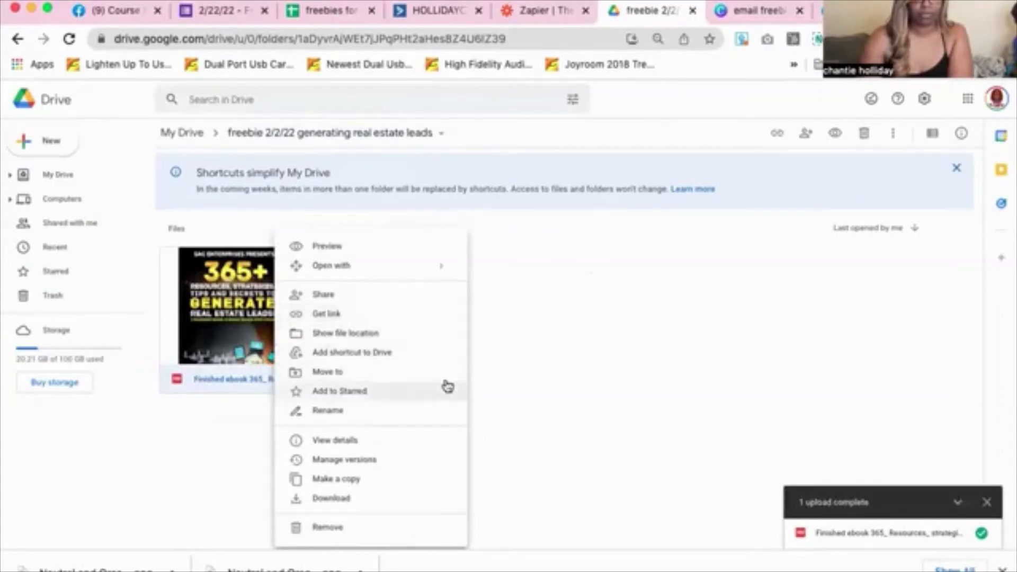
pyautogui.click(417, 316)
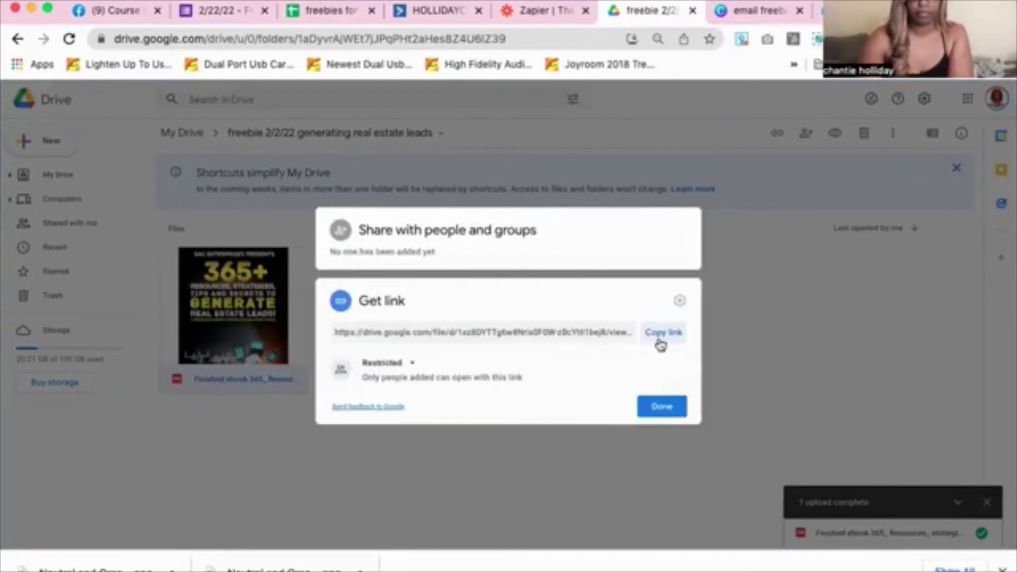
pyautogui.click(663, 332)
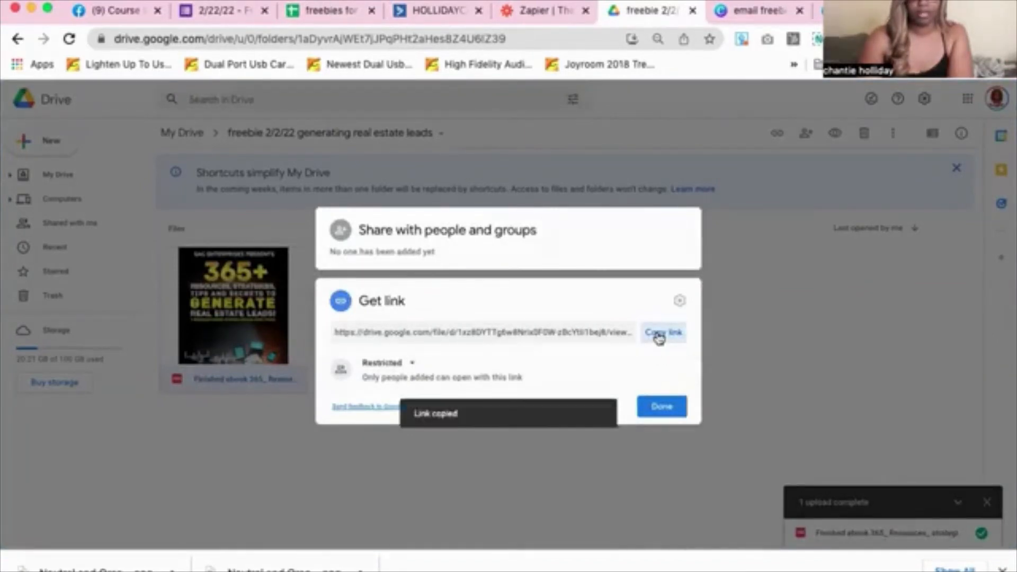
# Set the ebook to Anyone with the link as Viewer, recopy the link, and return to ActiveCampaign
pyautogui.click(408, 367)
pyautogui.click(422, 421)
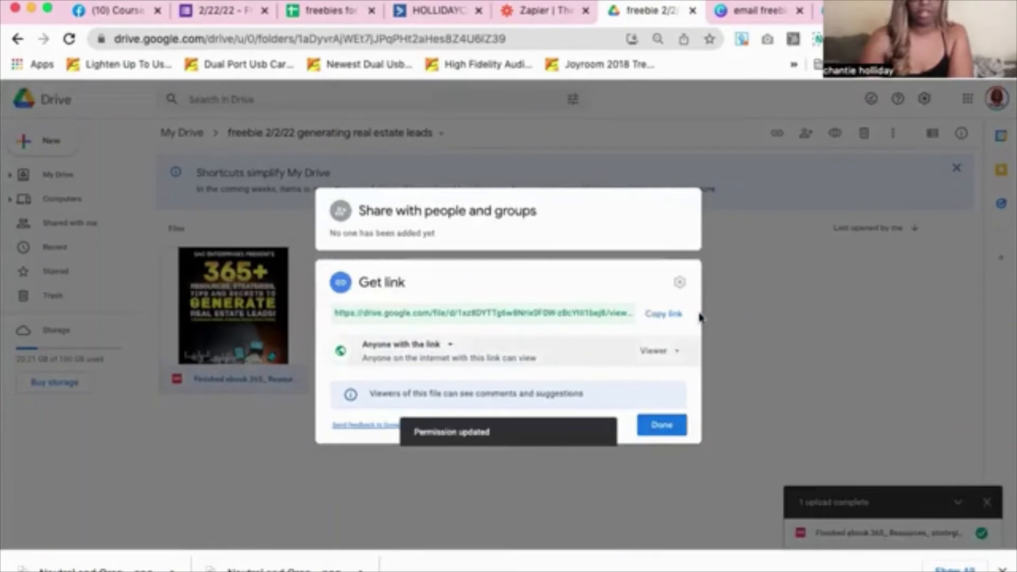
pyautogui.click(662, 315)
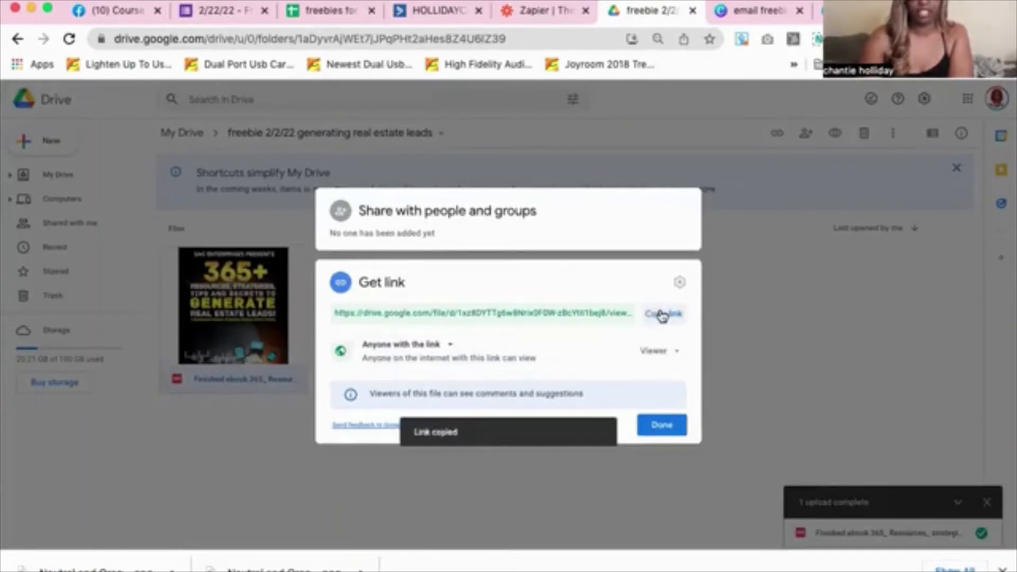
pyautogui.click(454, 17)
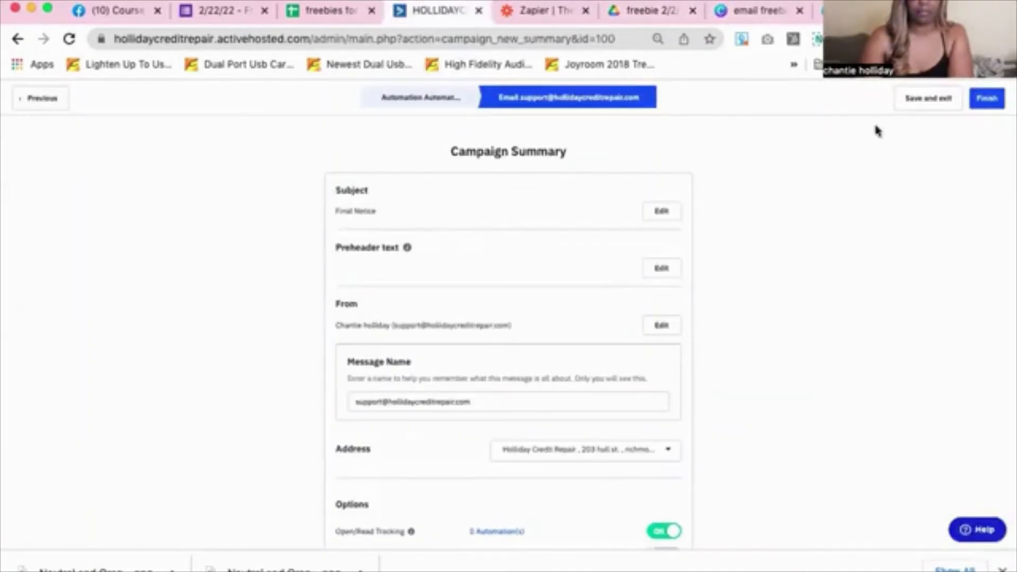
# Go back to the email designer and scroll down to the ebook image and DOWNLOAD HERE button
pyautogui.click(33, 102)
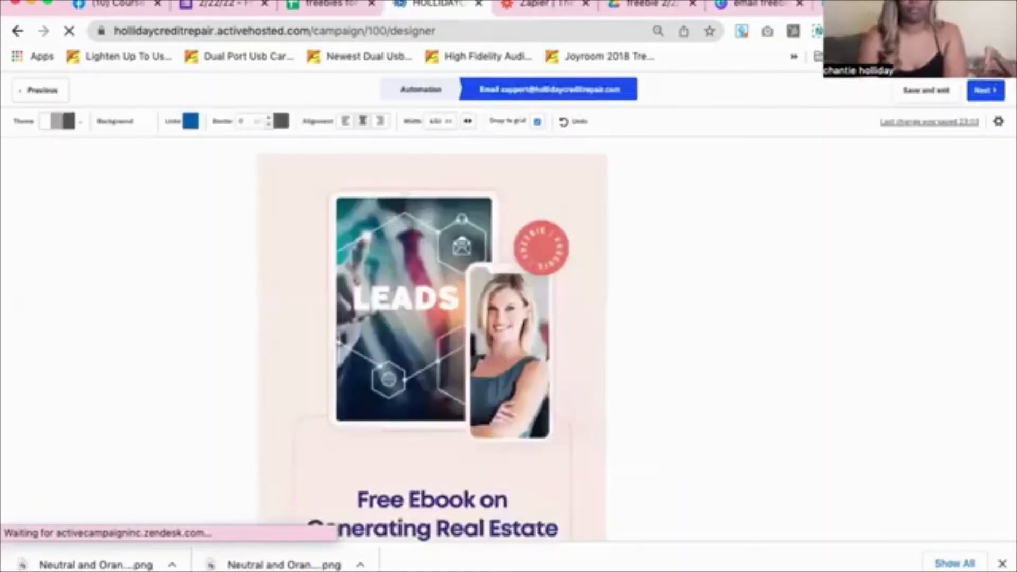
pyautogui.scroll(-4, 591, 383)
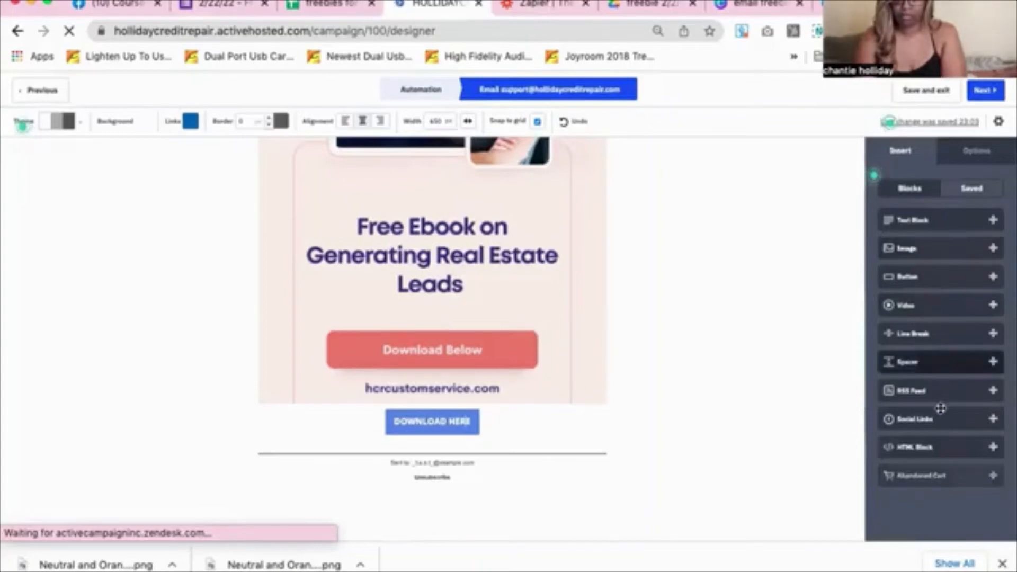
pyautogui.click(978, 153)
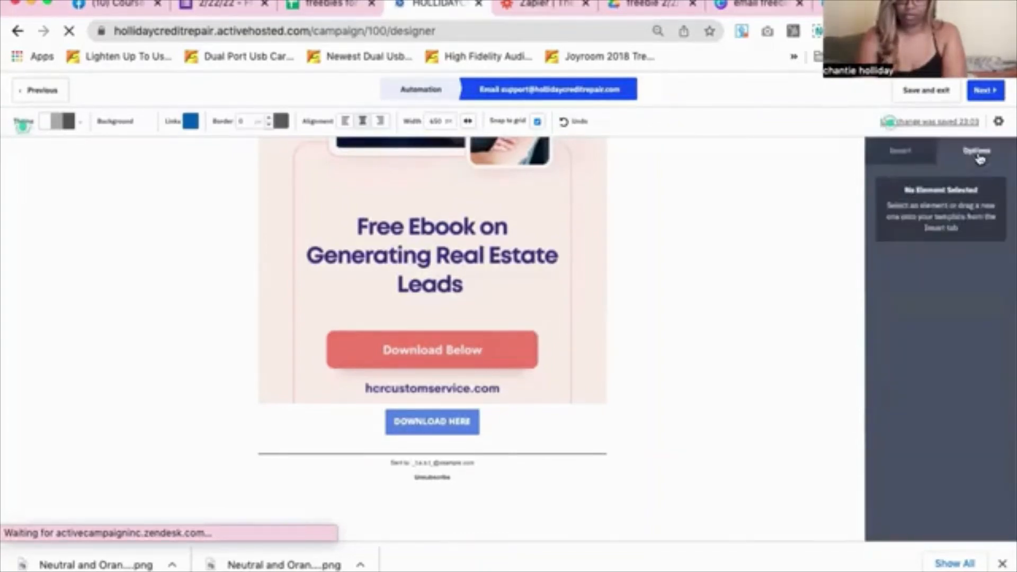
pyautogui.click(901, 152)
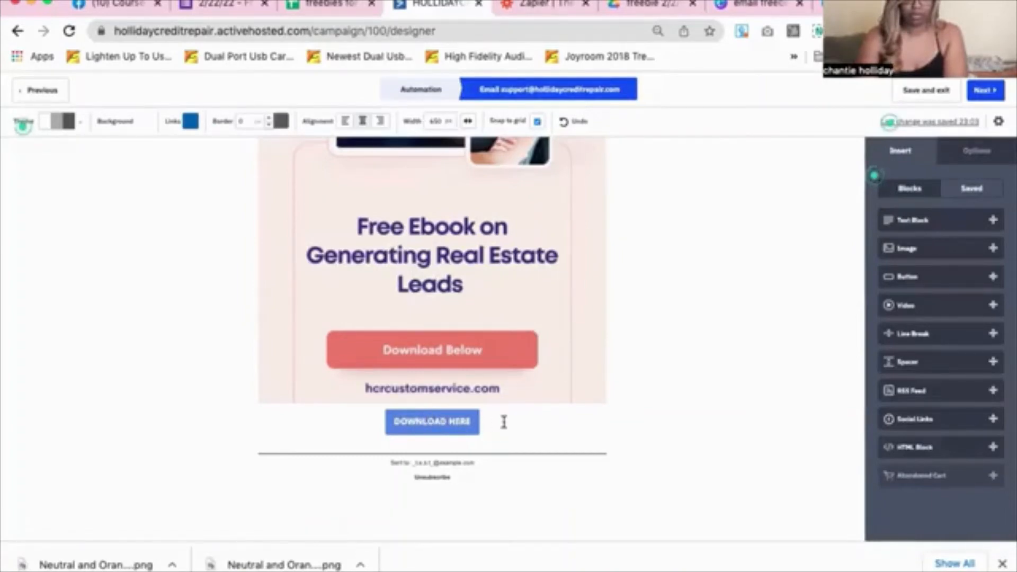
# Select the DOWNLOAD HERE button block and open its block options
pyautogui.click(507, 458)
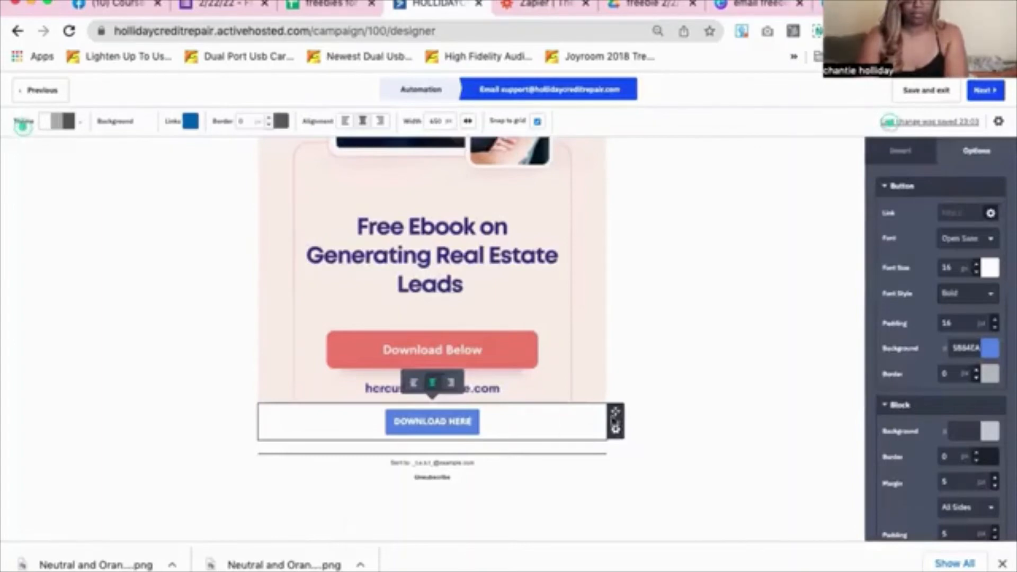
pyautogui.click(615, 430)
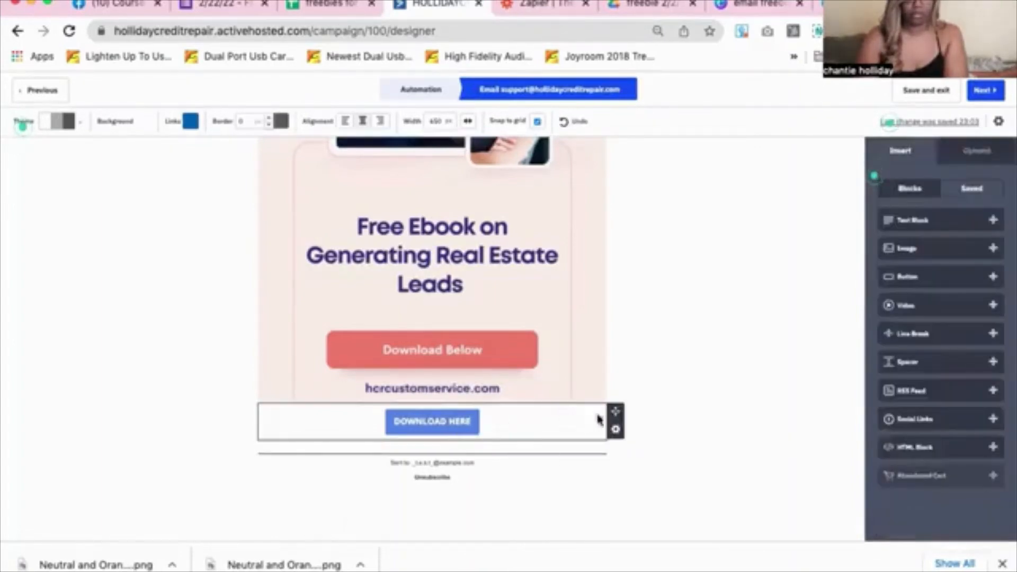
pyautogui.click(615, 431)
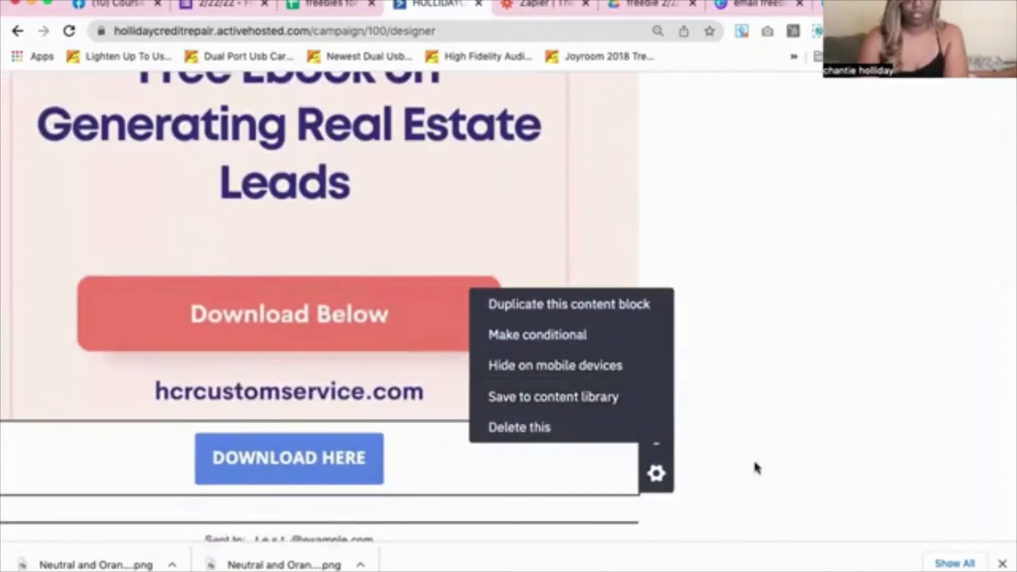
pyautogui.scroll(-5, 757, 468)
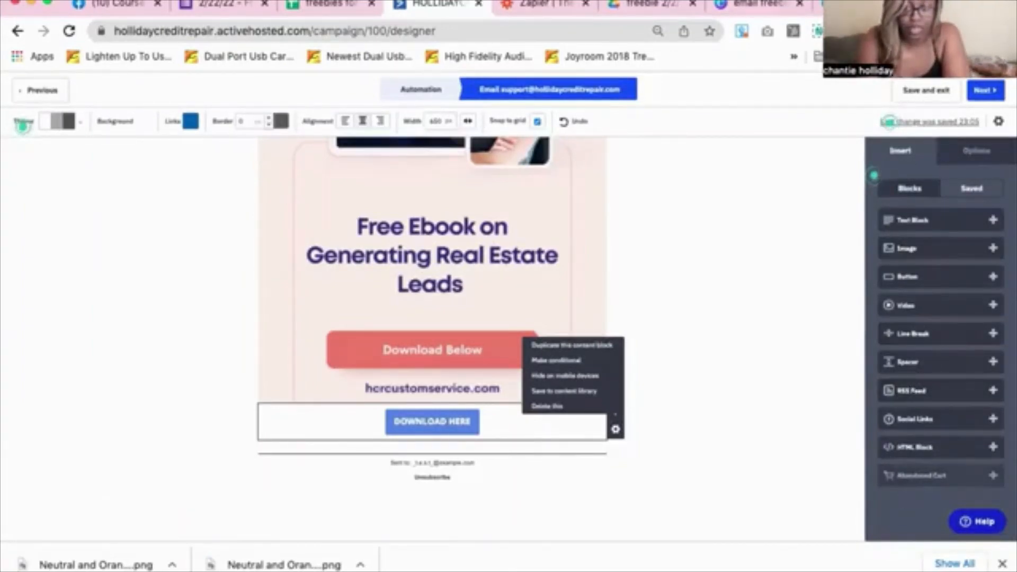
pyautogui.click(975, 153)
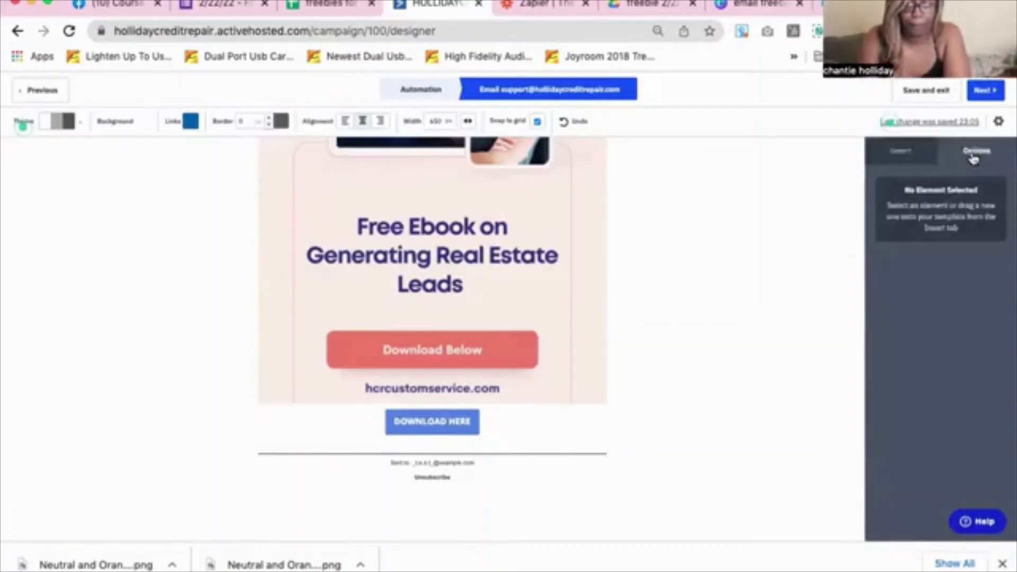
pyautogui.click(895, 151)
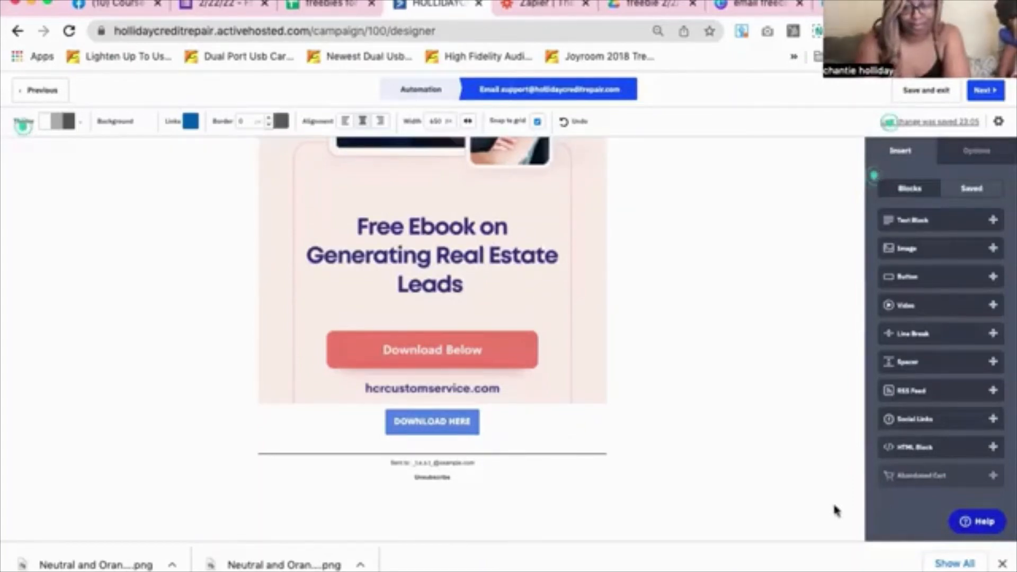
# Select the word DOWNLOAD on the button, then reopen the button block's gear options
pyautogui.moveTo(936, 447)
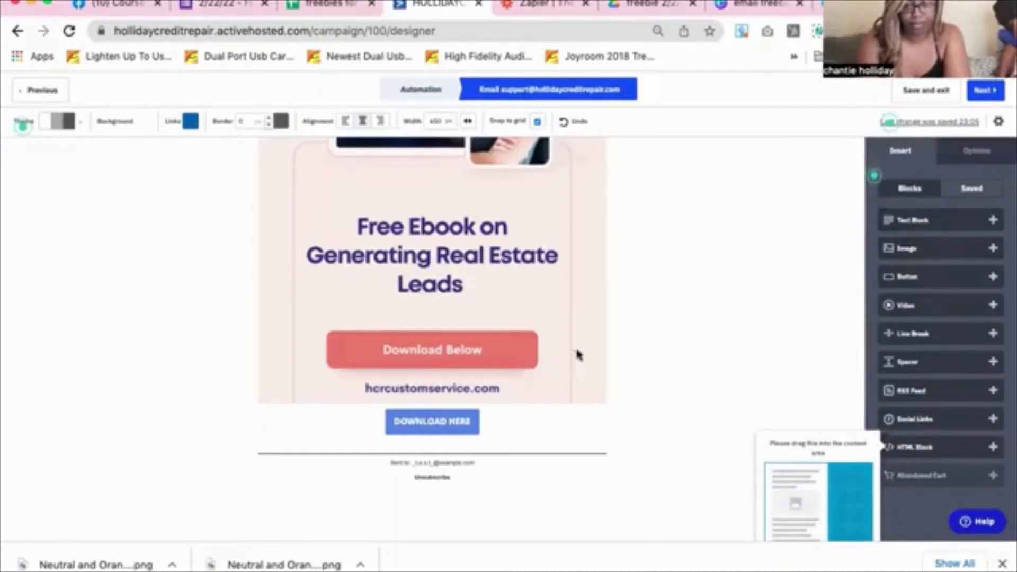
pyautogui.rightClick(437, 415)
pyautogui.press('Escape')
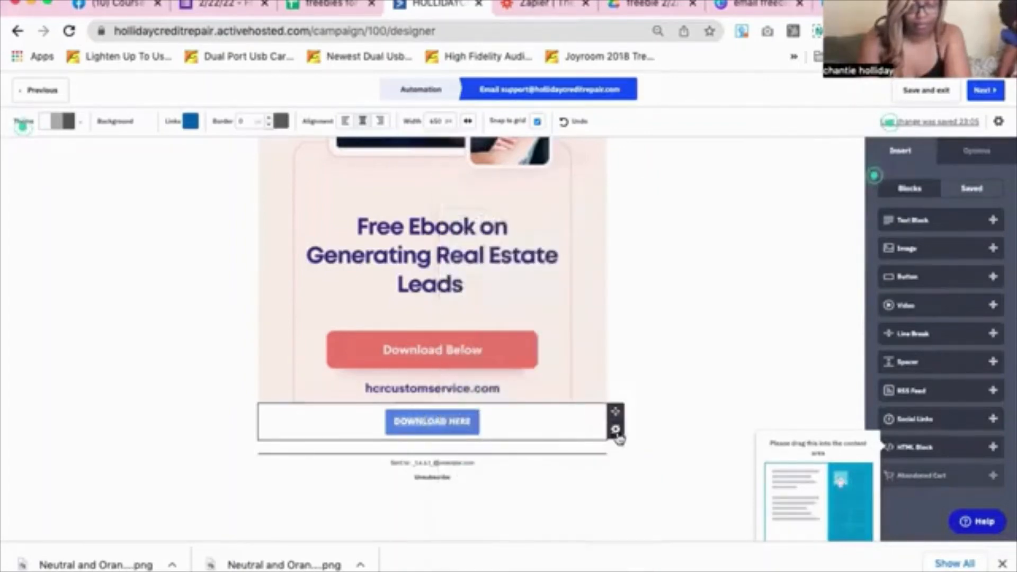
pyautogui.click(615, 429)
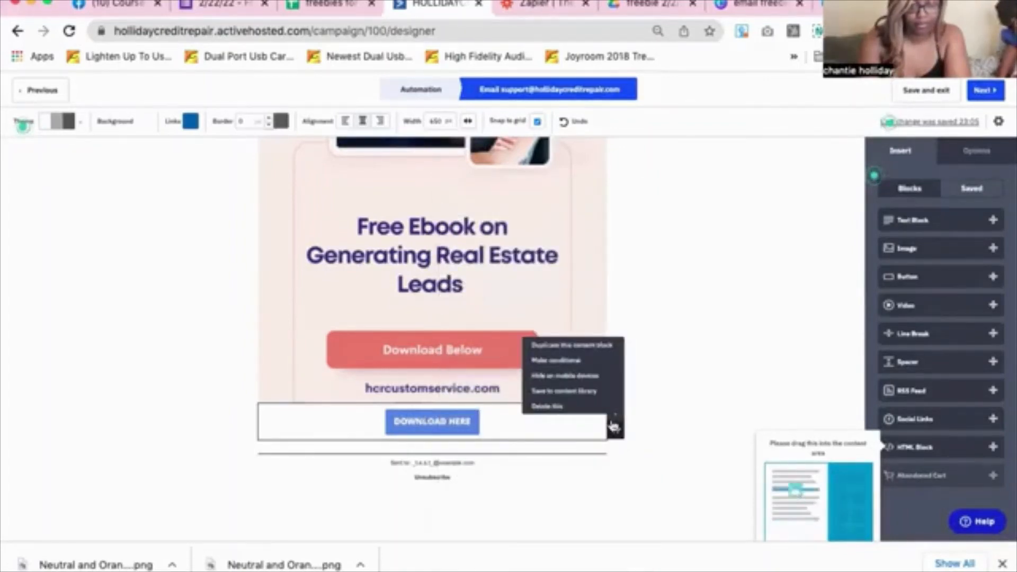
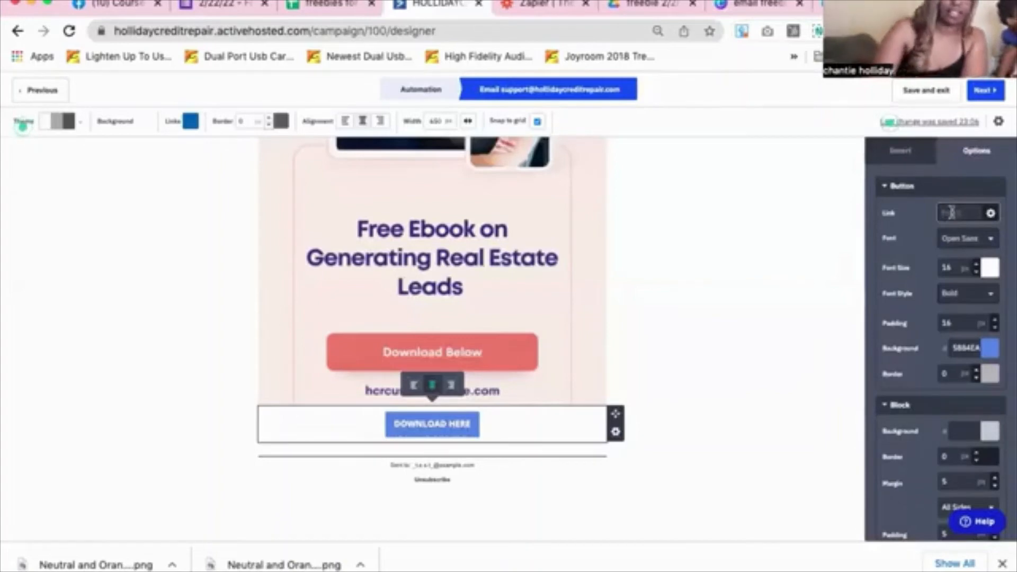
# Paste the ebook share URL as the DOWNLOAD HERE button's link, then deselect the block
pyautogui.press('super+v')
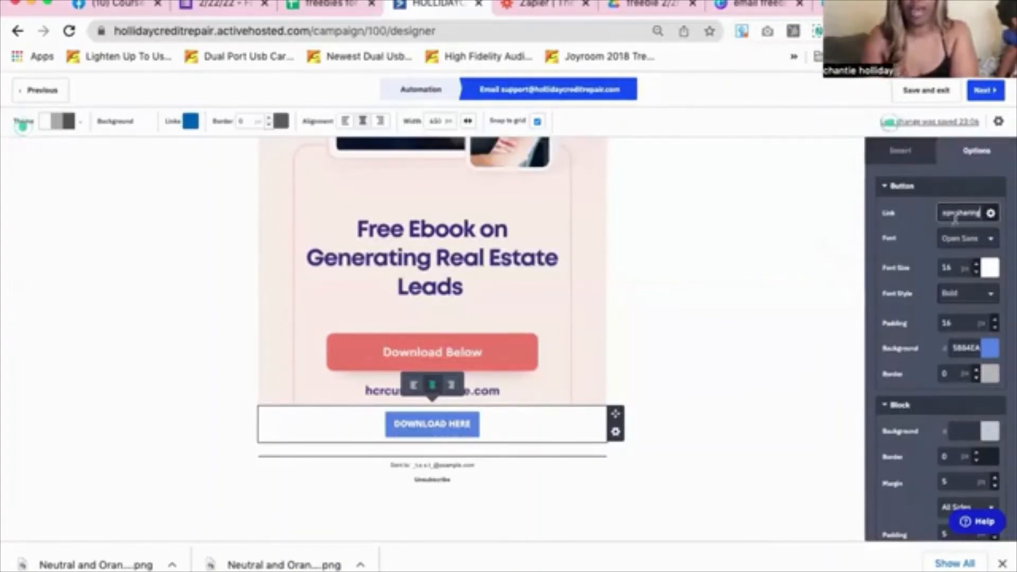
pyautogui.scroll(-5, 972, 490)
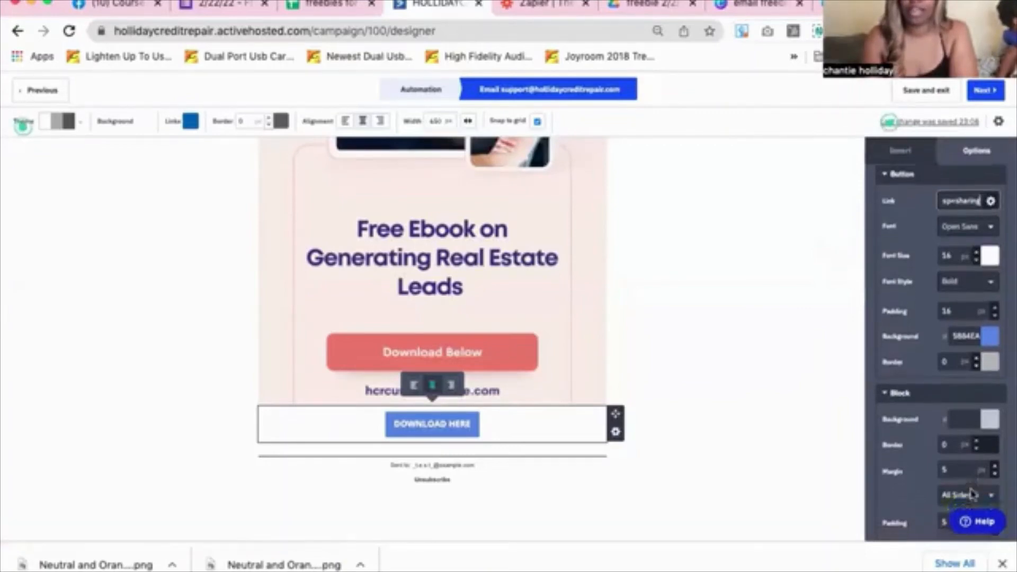
pyautogui.scroll(5, 972, 493)
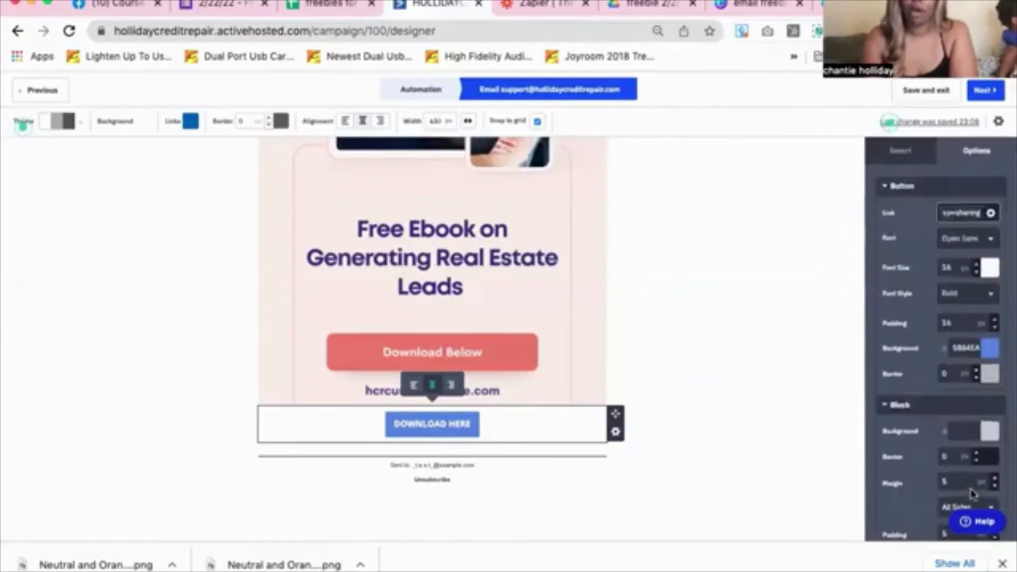
pyautogui.click(755, 377)
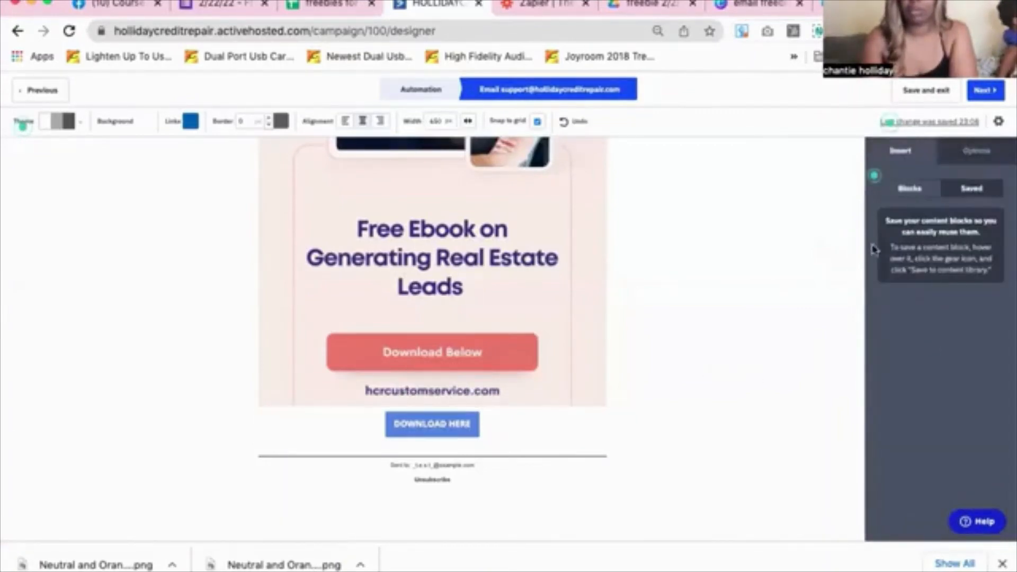
# Review the ebook email's Campaign Summary and finish the email to return to the automation
pyautogui.click(986, 91)
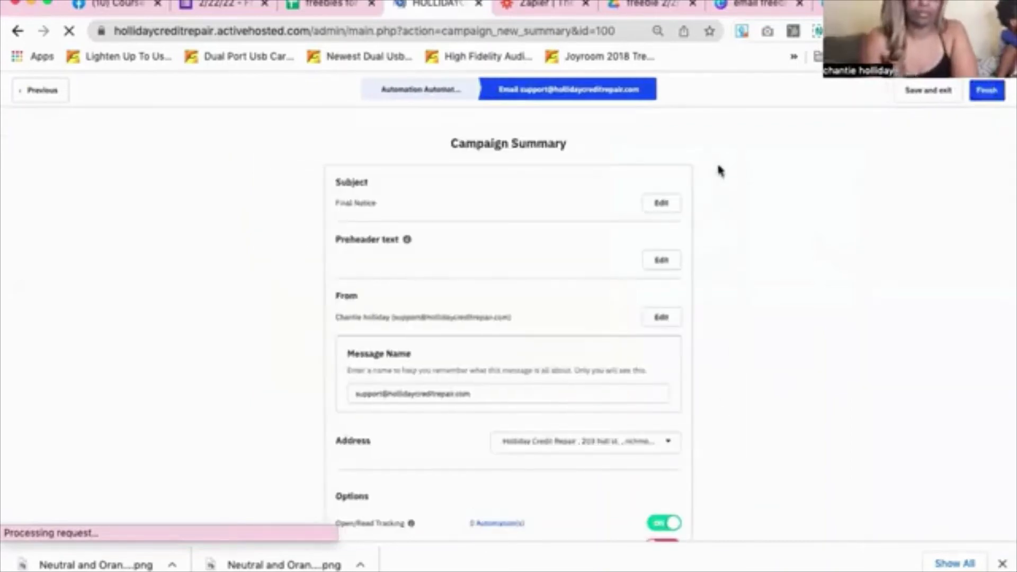
pyautogui.scroll(-4, 435, 209)
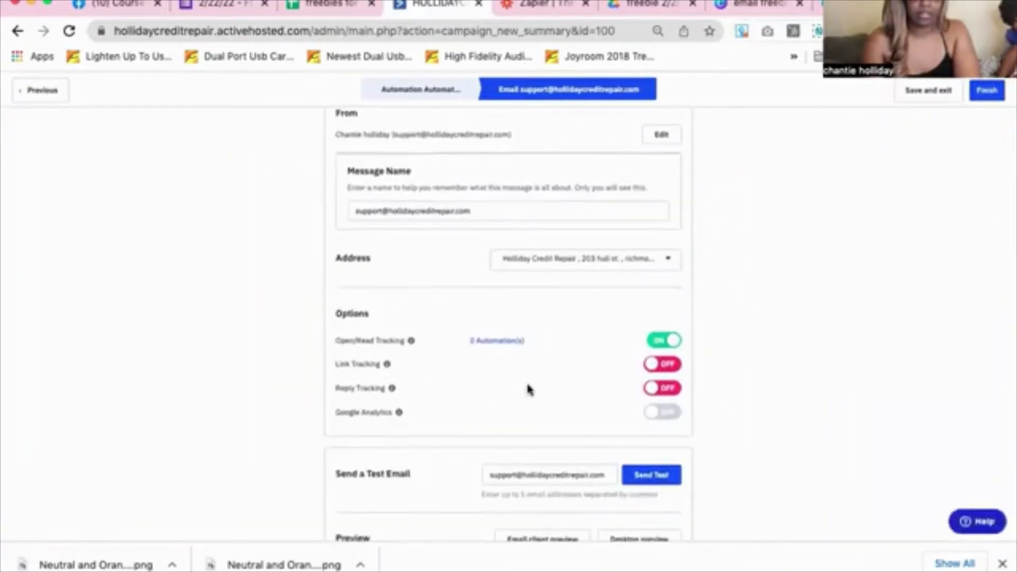
pyautogui.scroll(4, 526, 387)
pyautogui.scroll(-4, 528, 386)
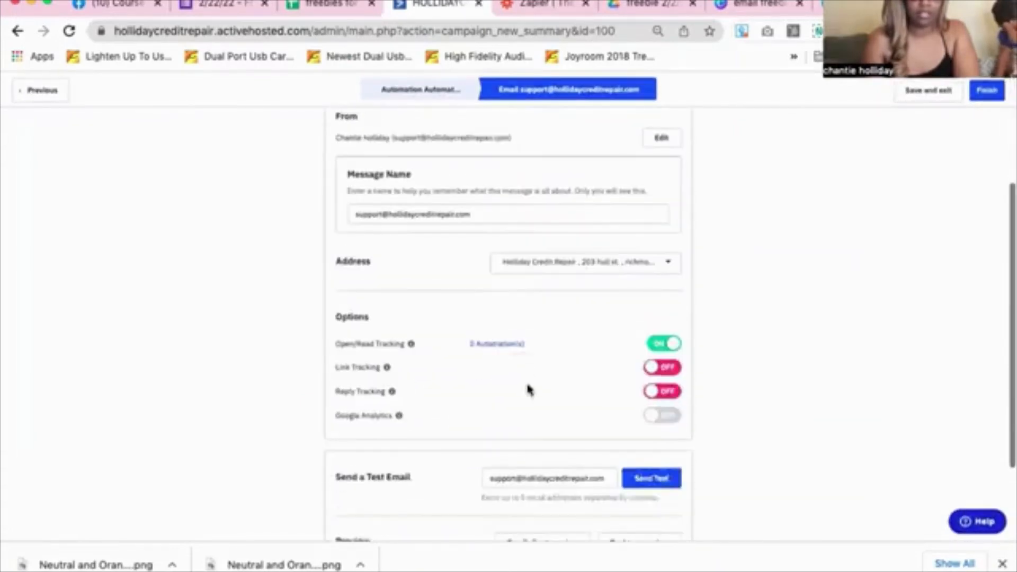
pyautogui.scroll(-3, 528, 389)
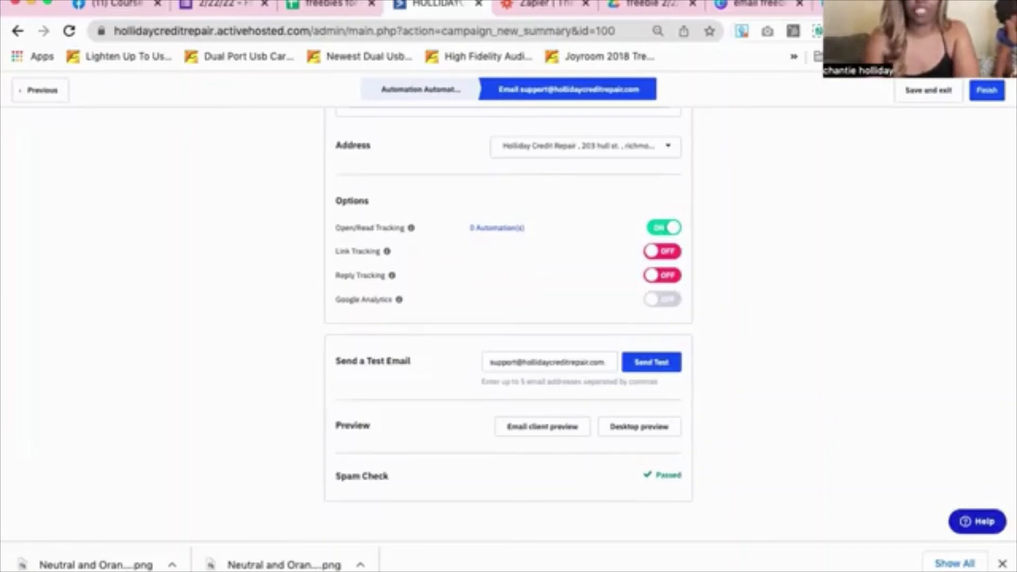
pyautogui.click(986, 94)
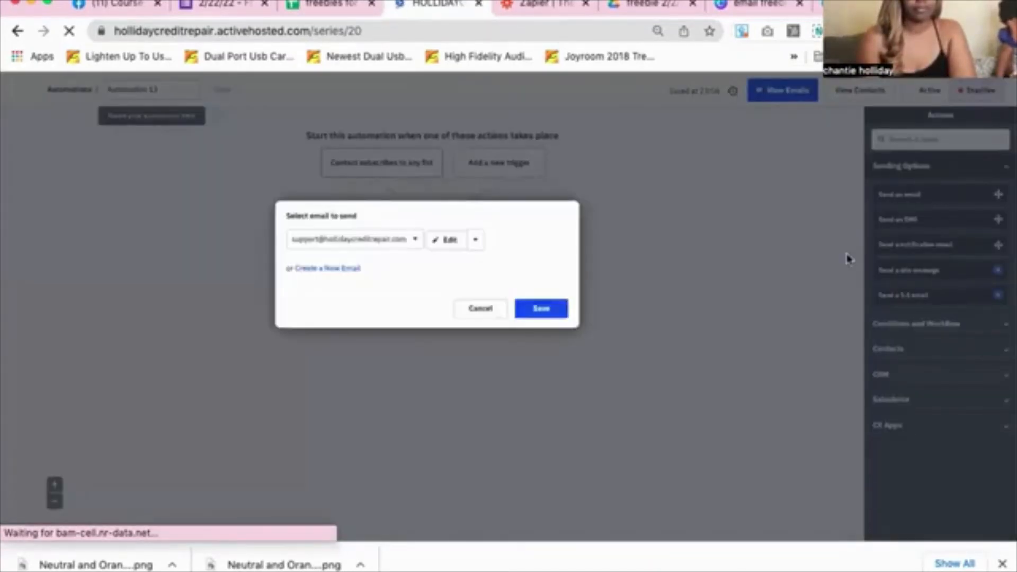
# Save the email step and set the trigger list to Freebie ebook on 365+ ways to generate real estate leads
pyautogui.click(546, 311)
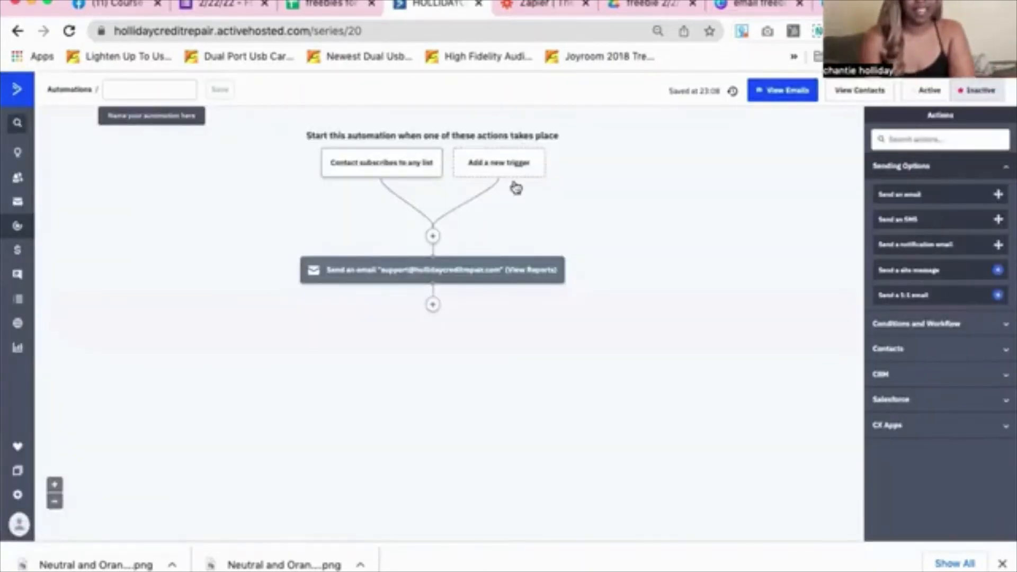
pyautogui.click(411, 167)
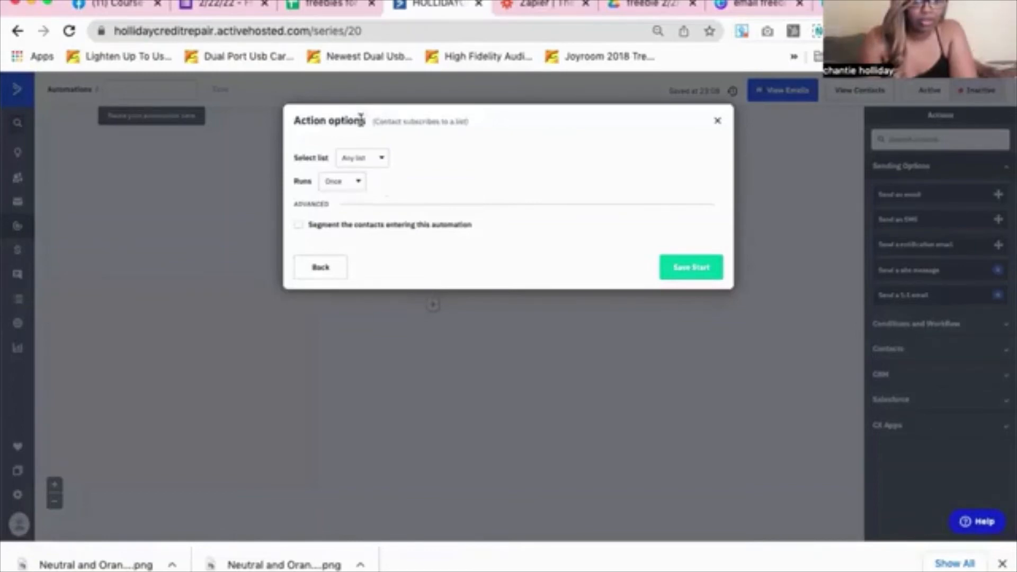
pyautogui.click(372, 165)
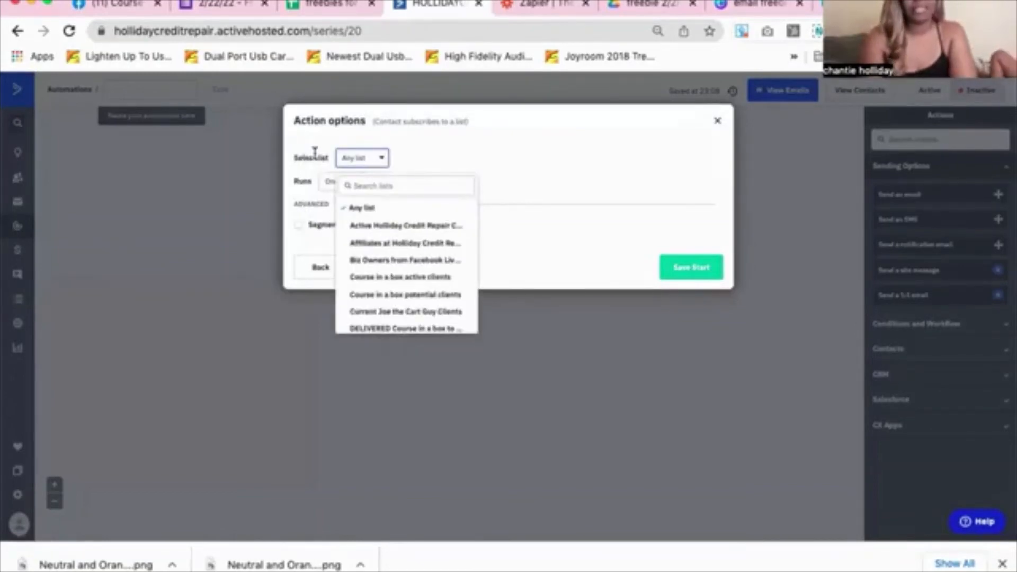
pyautogui.scroll(5, 315, 152)
pyautogui.scroll(-2, 533, 355)
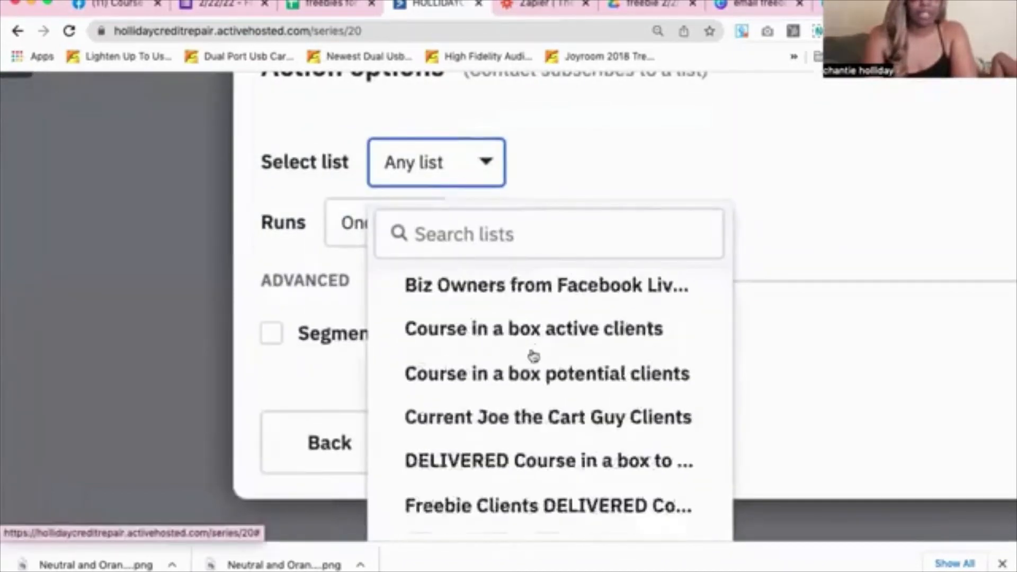
pyautogui.scroll(-5, 532, 356)
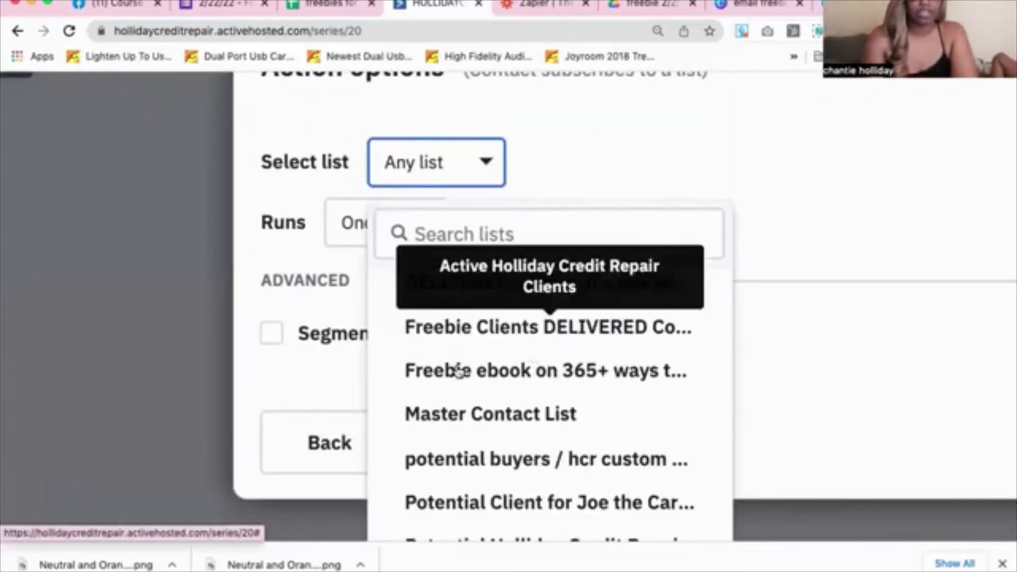
pyautogui.click(459, 371)
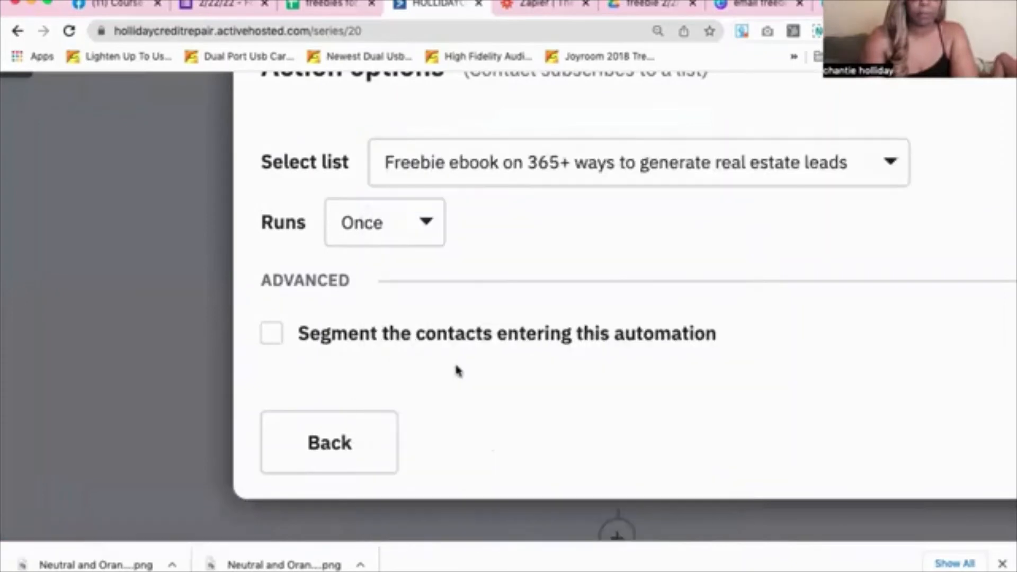
pyautogui.scroll(-5, 455, 369)
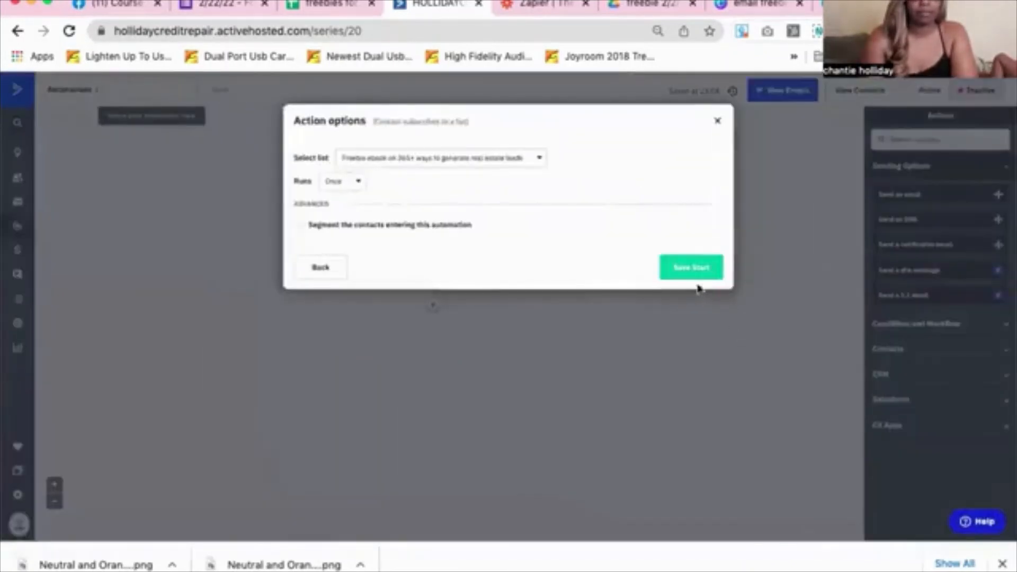
pyautogui.click(688, 266)
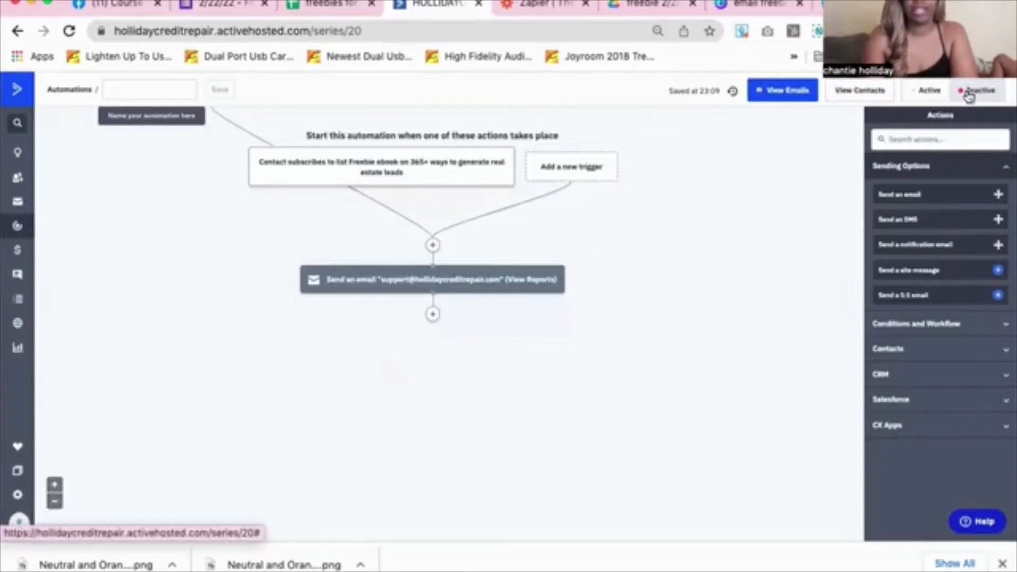
# Activate the automation, add End this automation after the email, and switch to Zapier
pyautogui.click(921, 92)
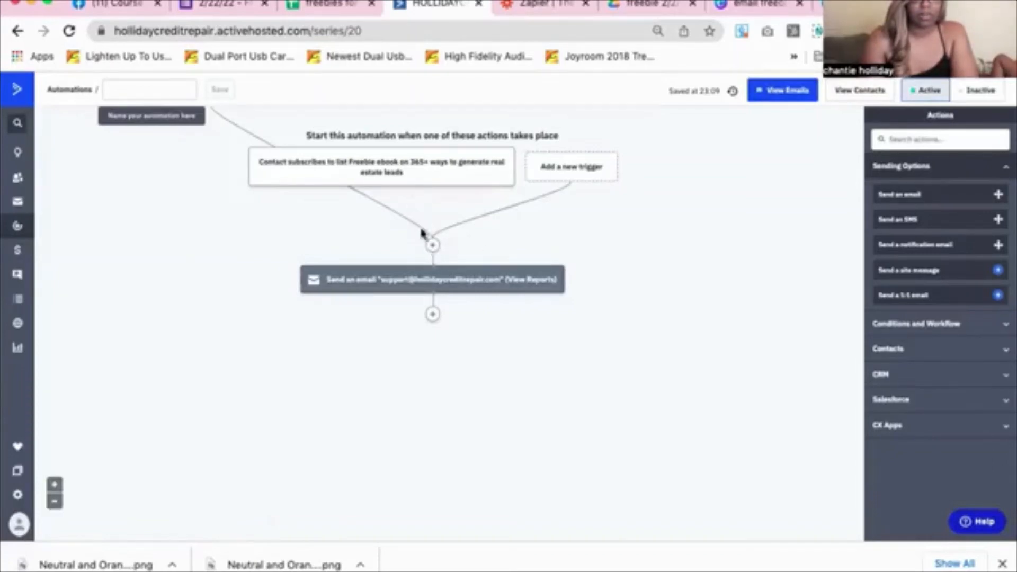
pyautogui.click(433, 317)
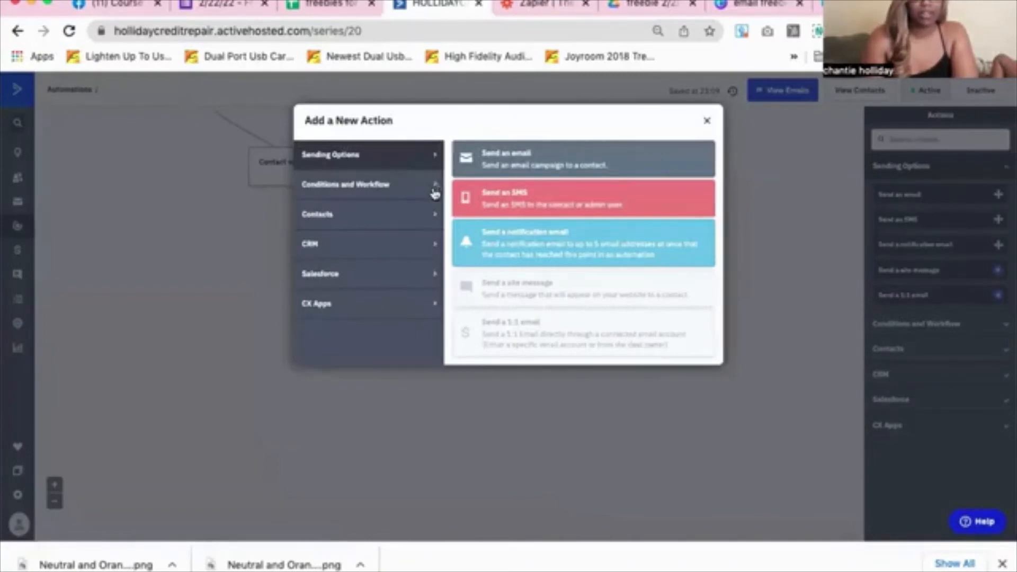
pyautogui.click(434, 193)
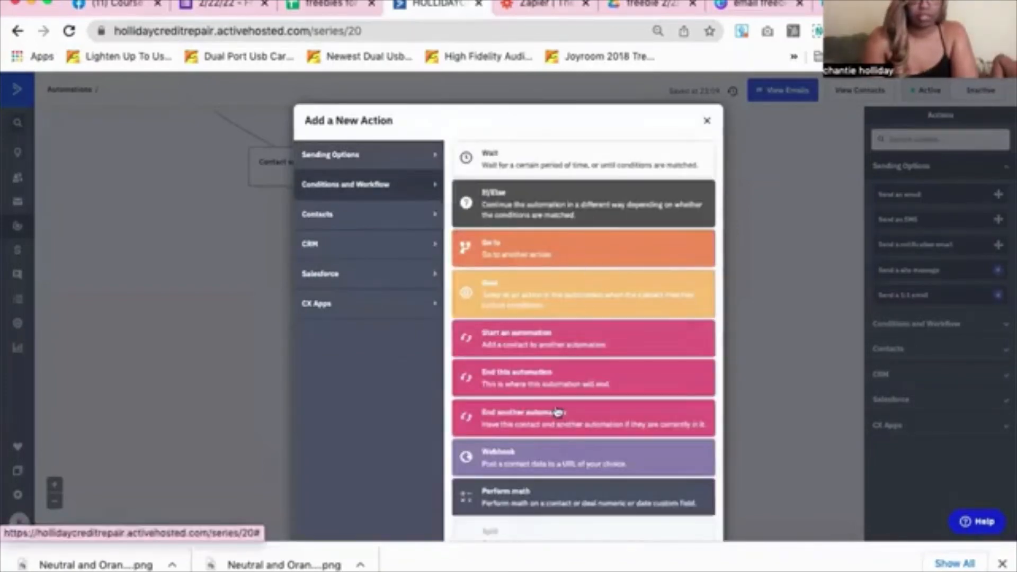
pyautogui.scroll(-1, 569, 312)
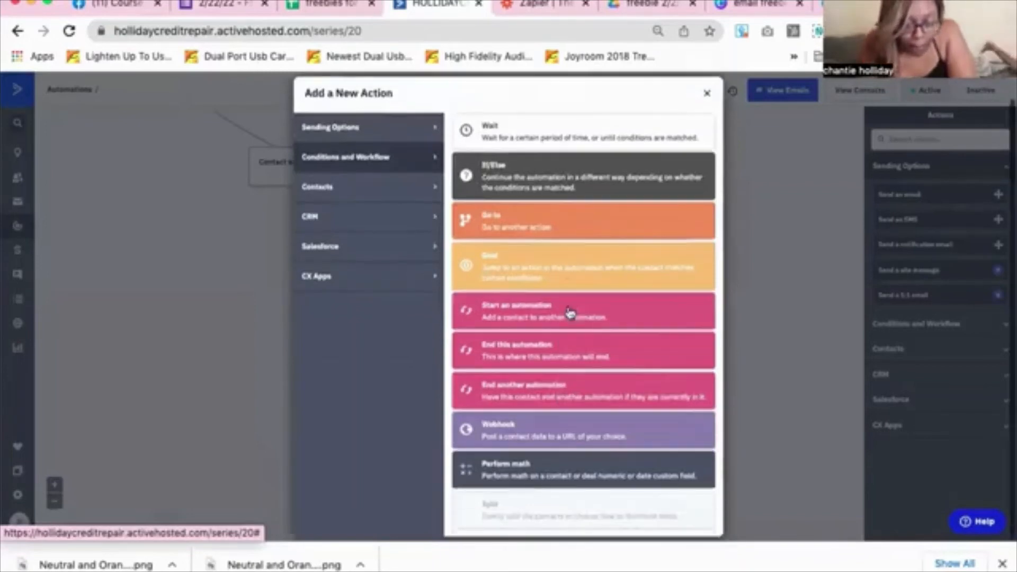
pyautogui.click(541, 351)
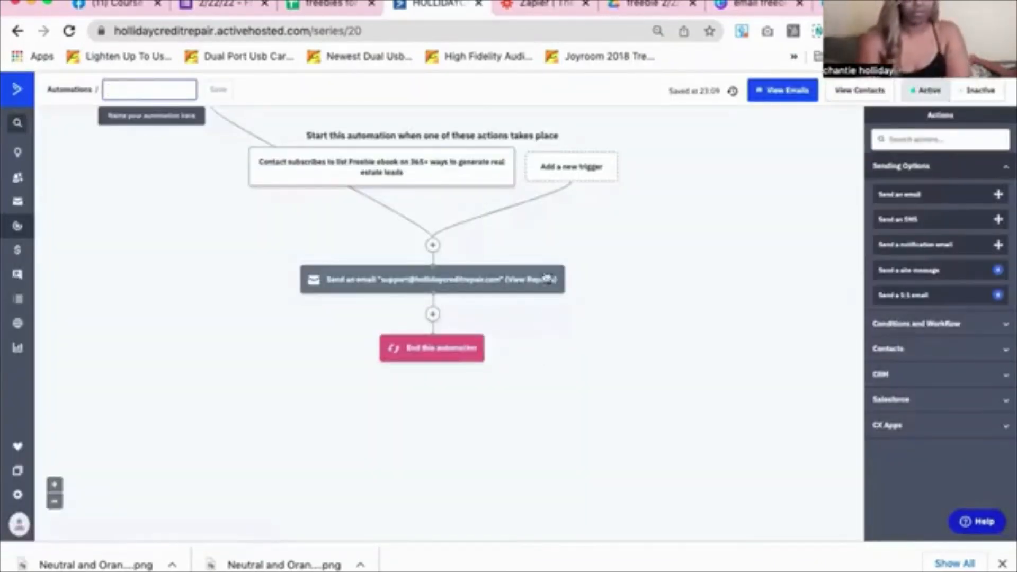
pyautogui.moveTo(473, 154)
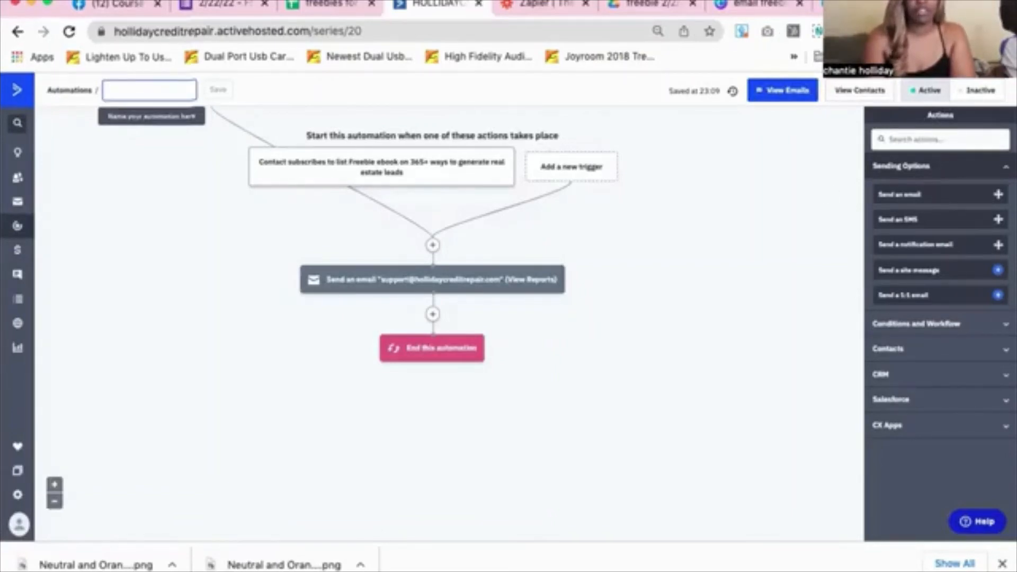
pyautogui.click(530, 3)
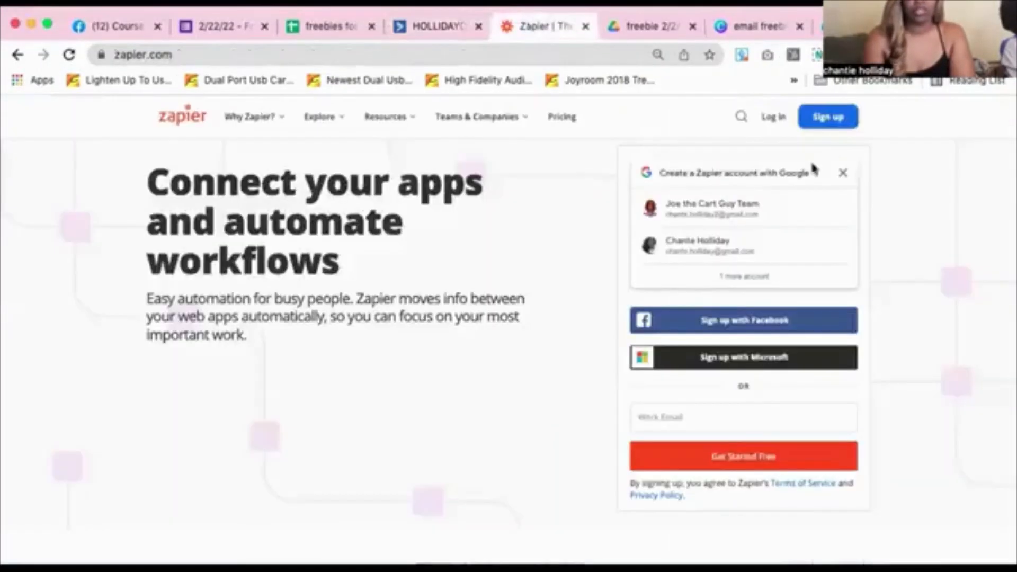
# Sign in to Zapier with the saved Google account
pyautogui.click(772, 118)
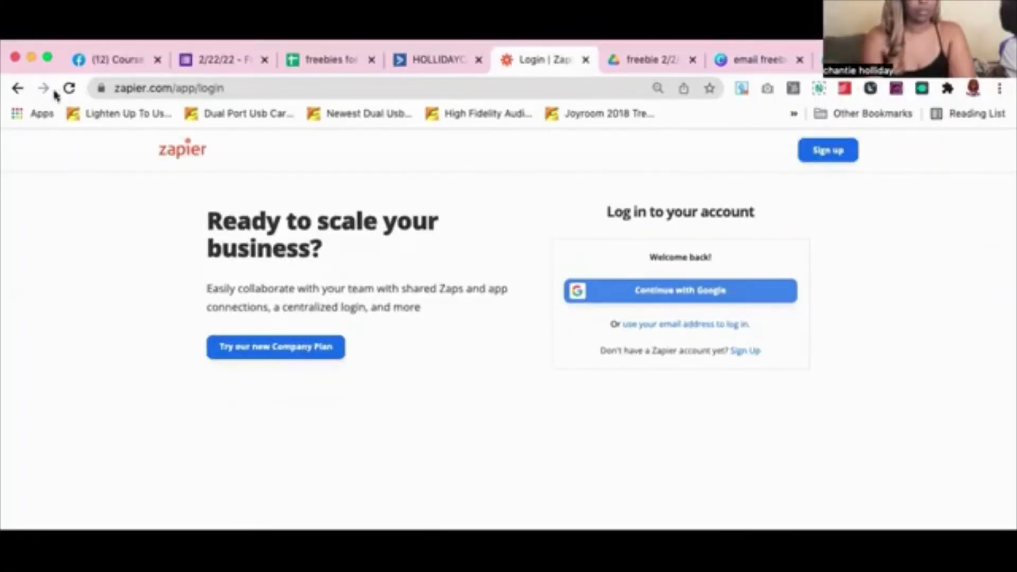
pyautogui.click(18, 88)
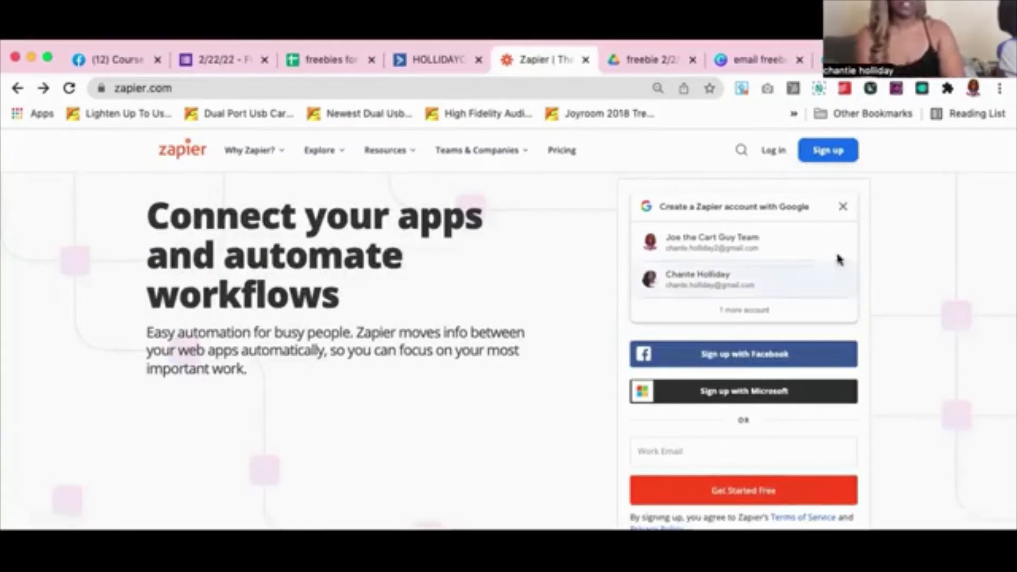
pyautogui.click(730, 243)
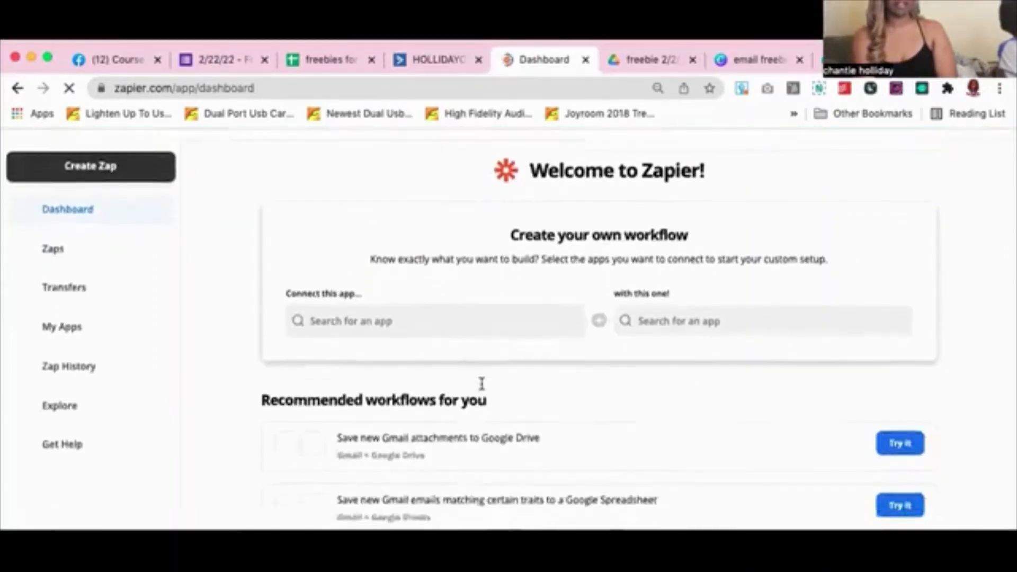
# Search 'GOOGLE' and choose Google Forms as the first app in the workflow builder
pyautogui.scroll(2, 482, 384)
pyautogui.scroll(-1, 476, 384)
pyautogui.click(427, 371)
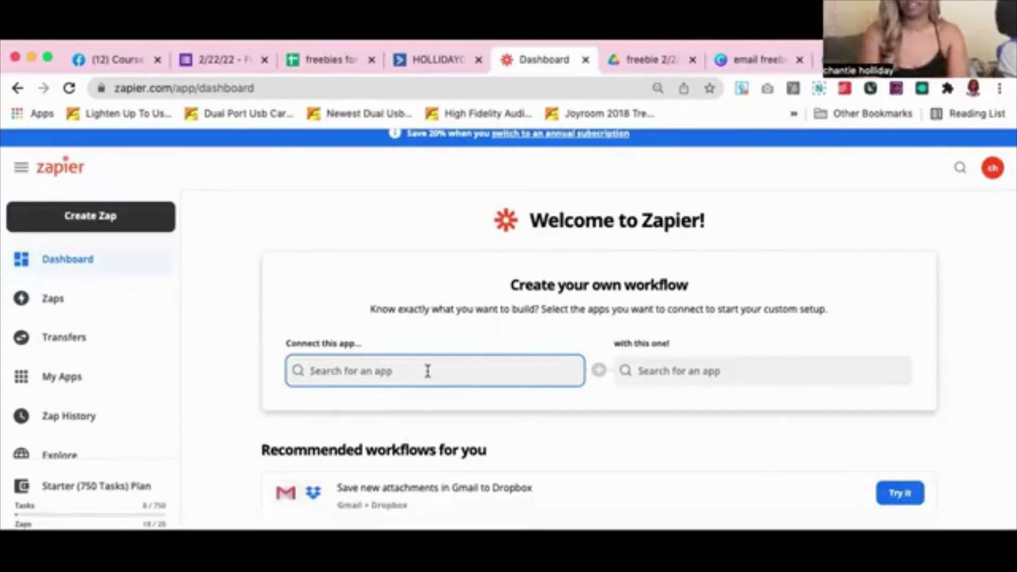
pyautogui.write('GOOGLE')
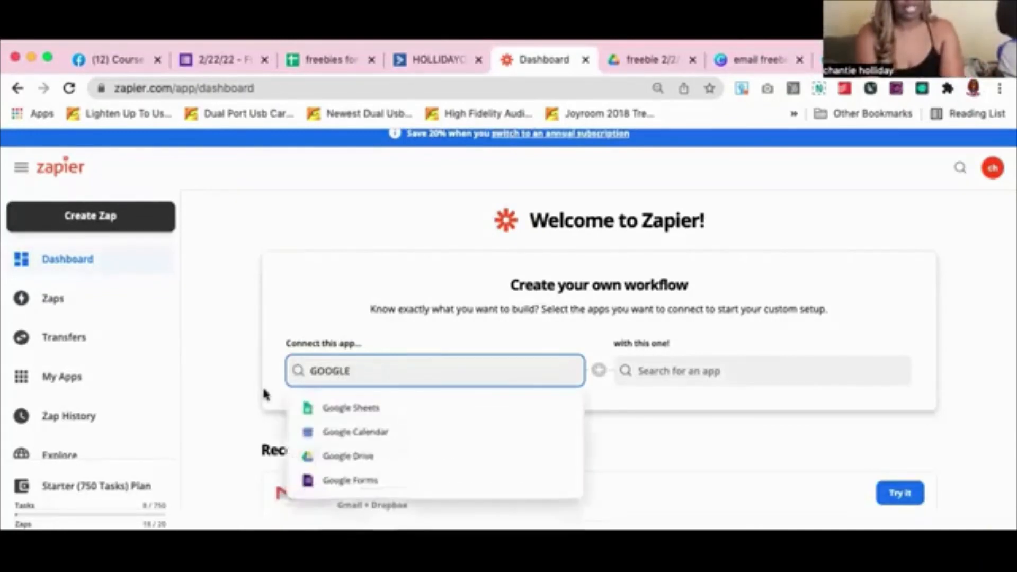
pyautogui.scroll(-1, 486, 356)
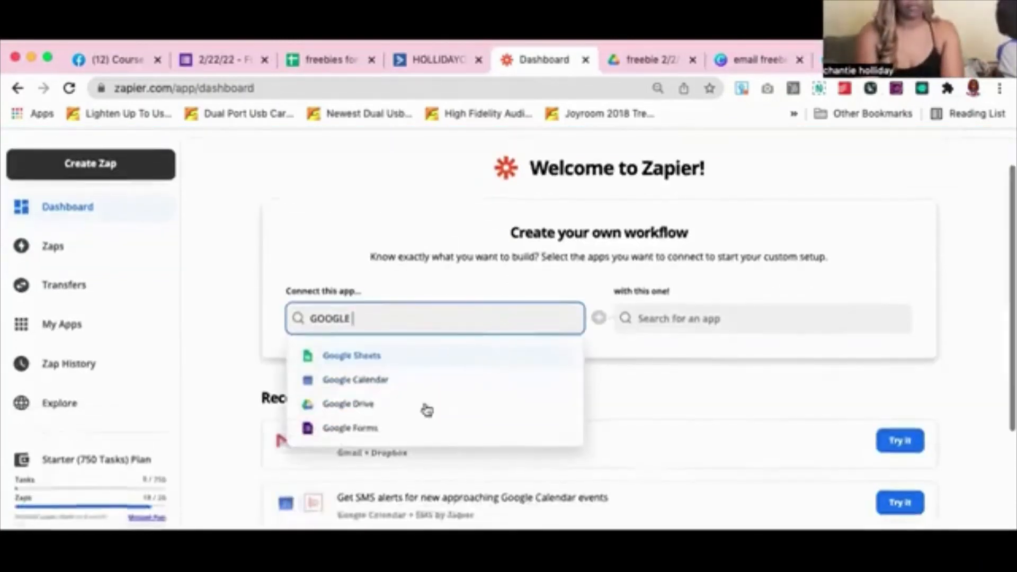
pyautogui.click(359, 427)
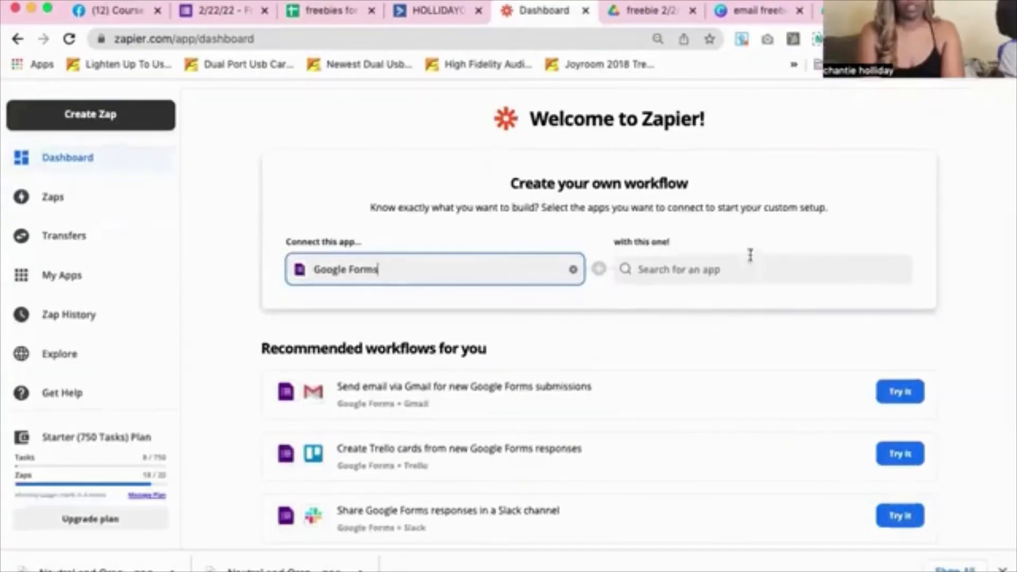
# Search 'ACTIVE CAMPAIGN' as the partner app, trimming it to 'ACTIV' so matches appear
pyautogui.click(740, 318)
pyautogui.write('ACTI')
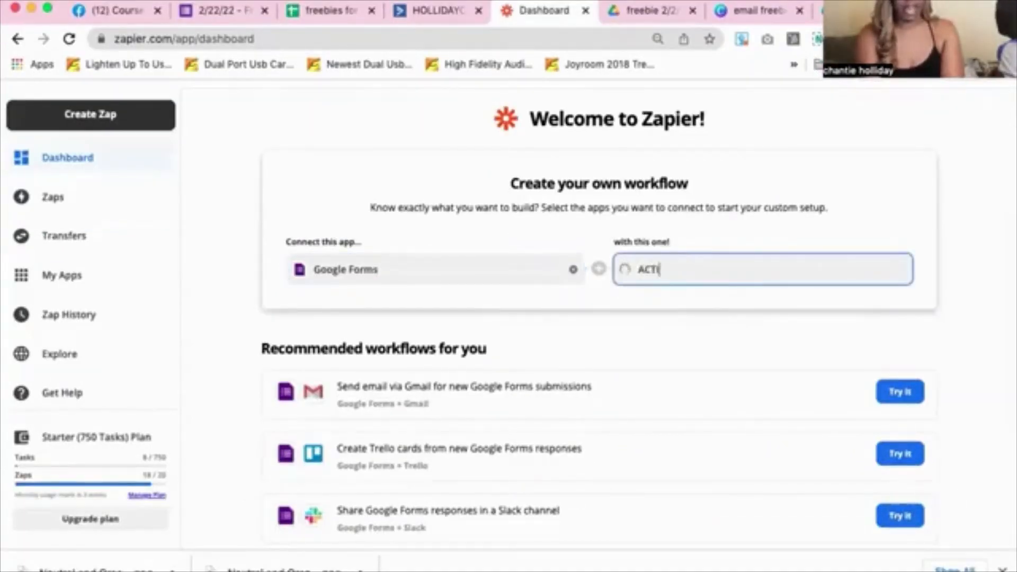
pyautogui.write('VE CAM')
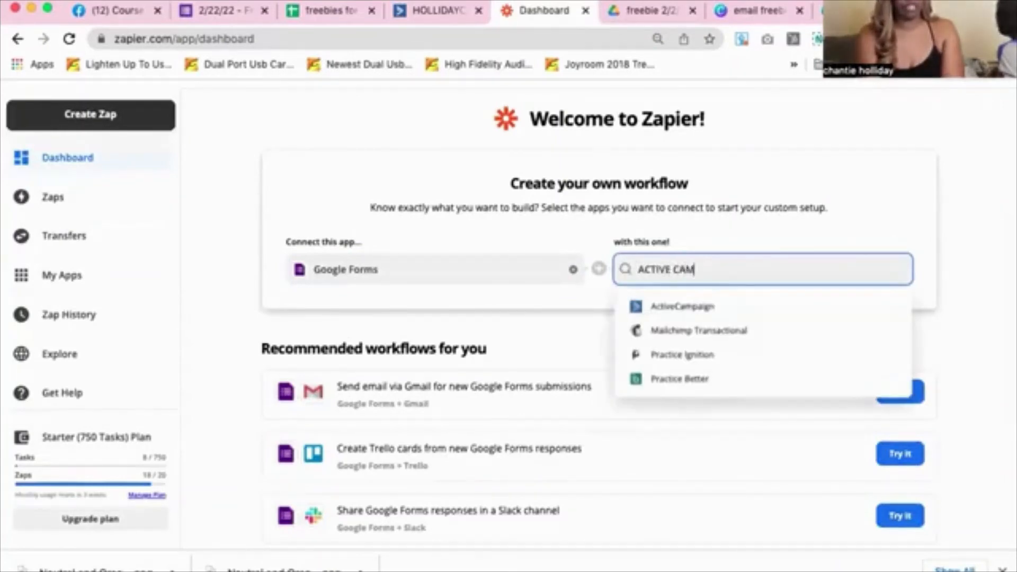
pyautogui.write('PAIGN')
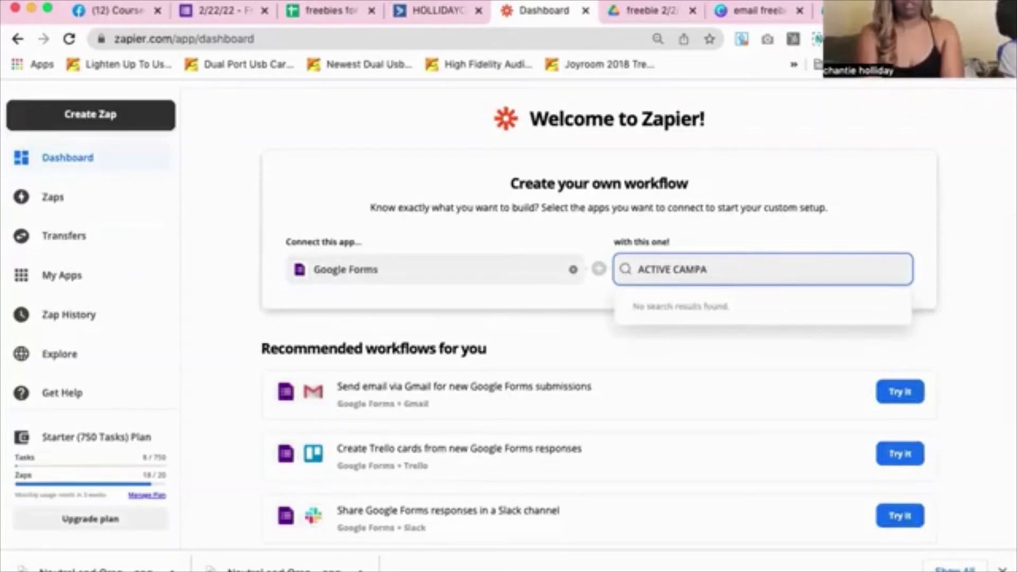
pyautogui.press('BackSpace')
pyautogui.press('BackSpace')
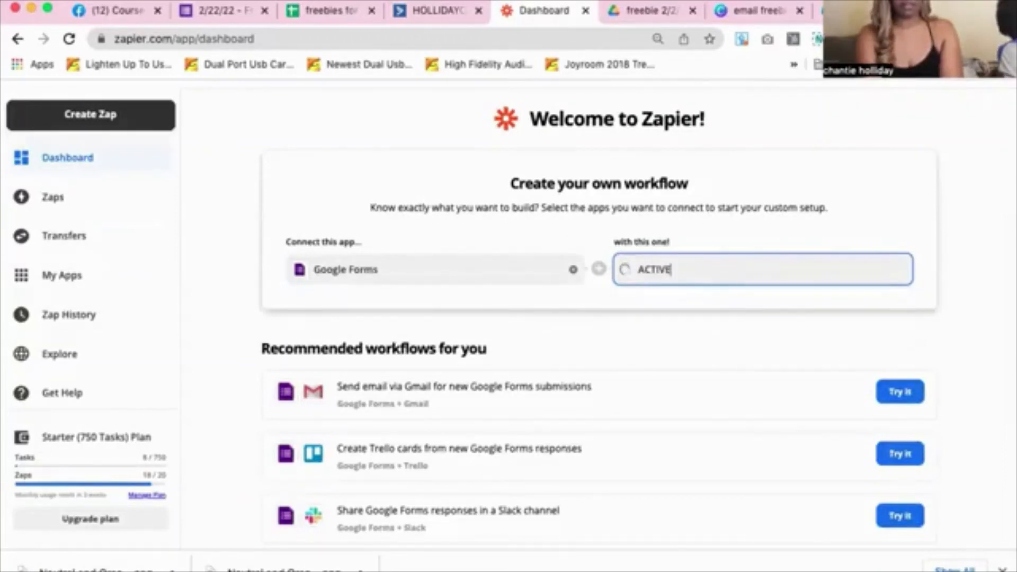
pyautogui.press('BackSpace')
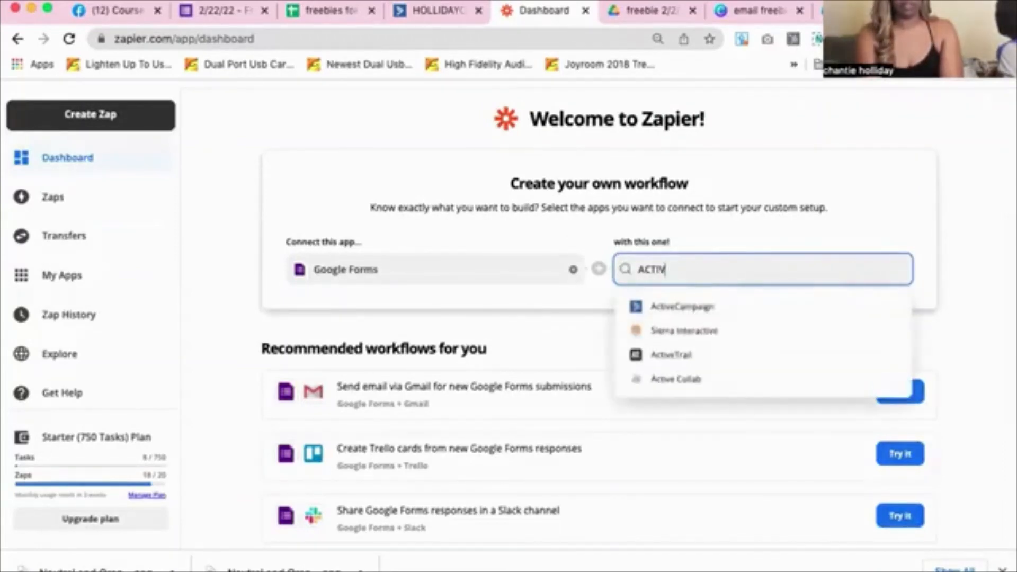
# Pick ActiveCampaign and set the Google Forms trigger to New Response in Spreadsheet
pyautogui.click(684, 307)
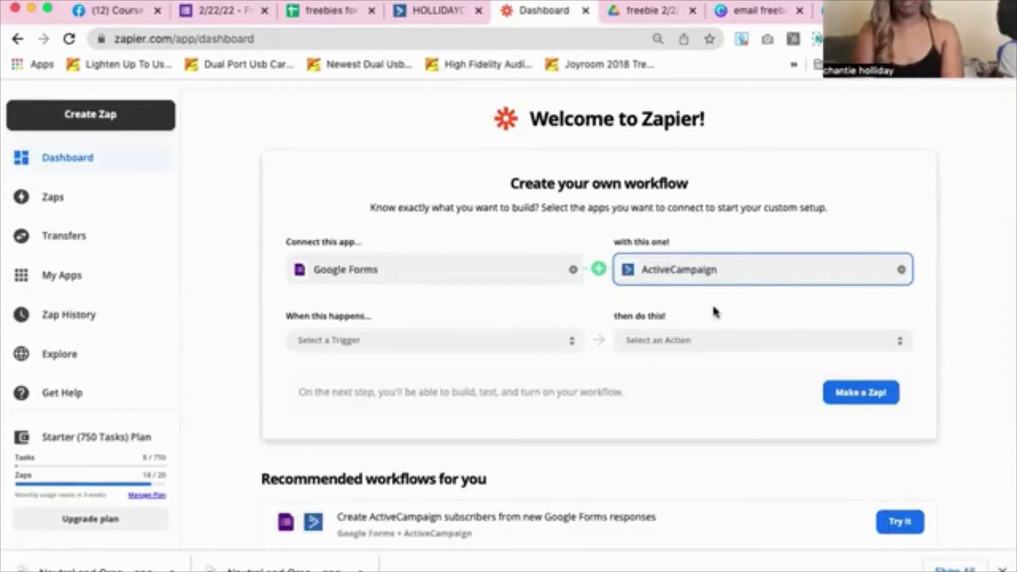
pyautogui.click(416, 347)
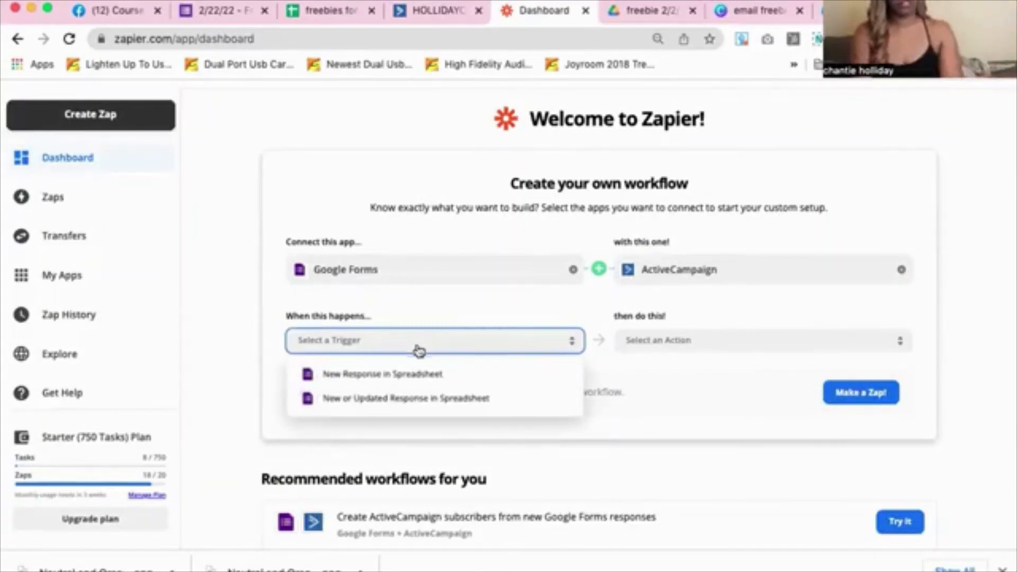
pyautogui.click(421, 373)
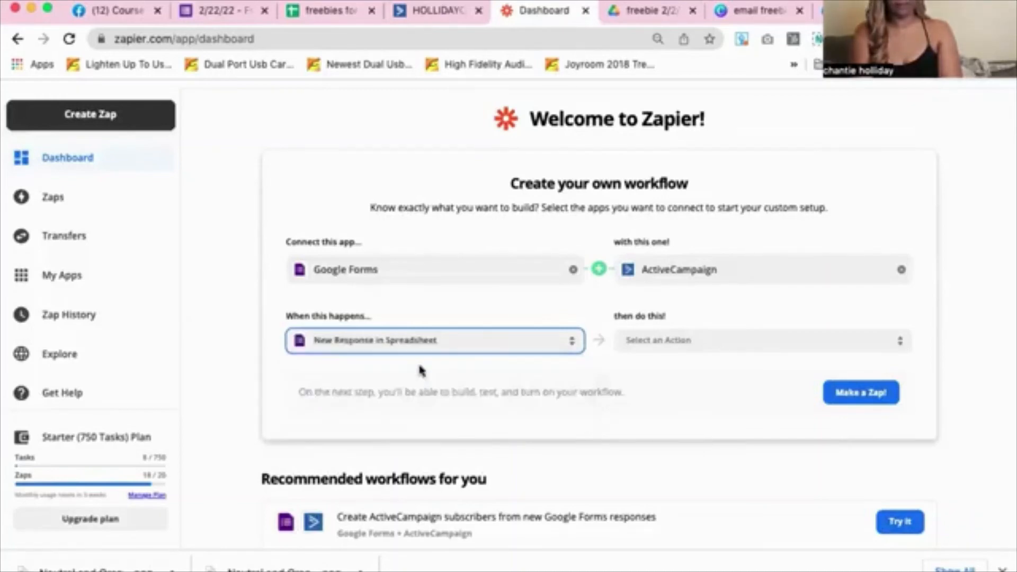
# Set the ActiveCampaign action to Create/Update Contact, then go to the Zaps page
pyautogui.click(659, 347)
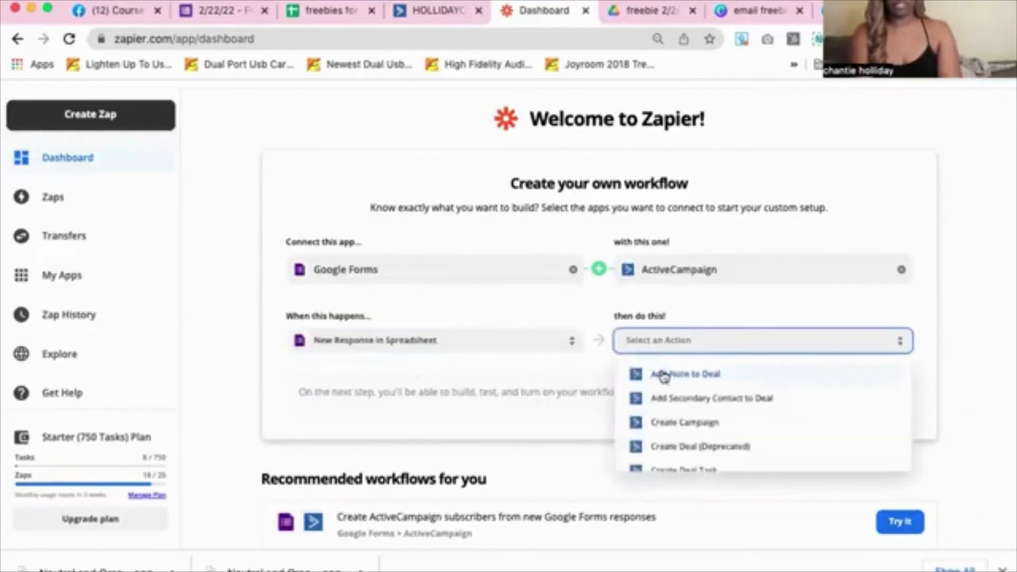
pyautogui.scroll(-1, 700, 413)
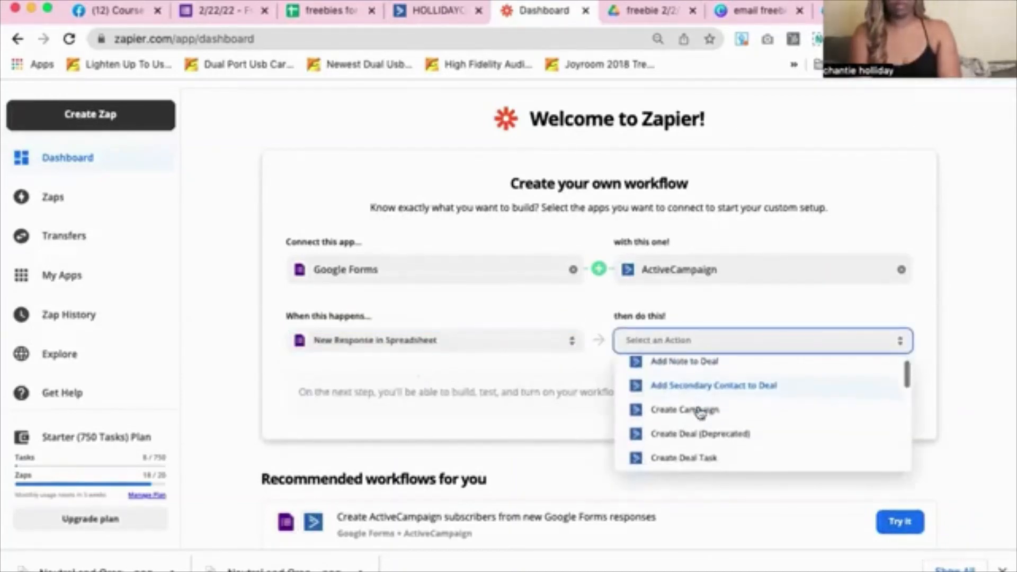
pyautogui.scroll(1, 702, 428)
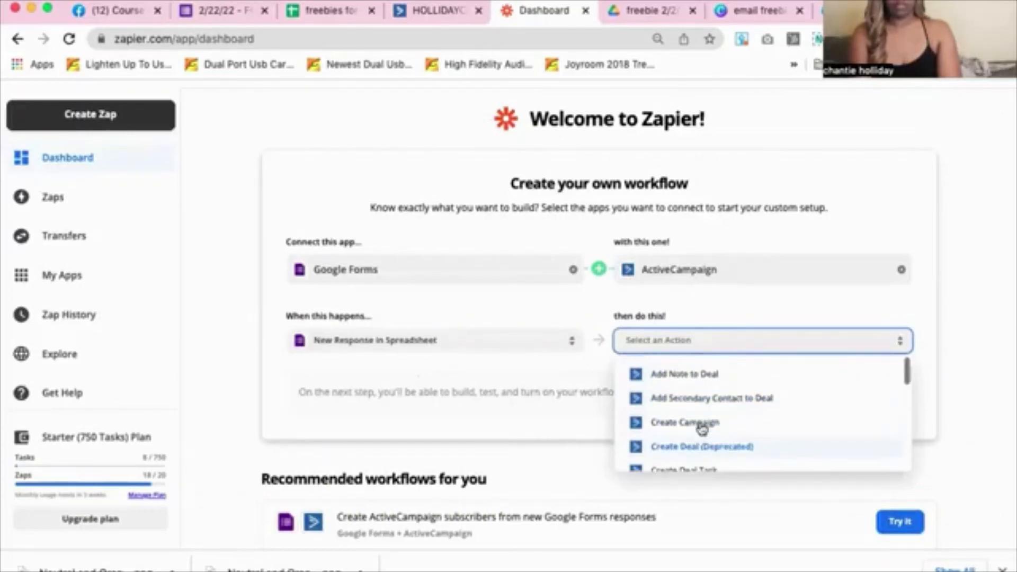
pyautogui.scroll(-3, 704, 389)
pyautogui.scroll(-2, 706, 388)
pyautogui.scroll(-1, 706, 388)
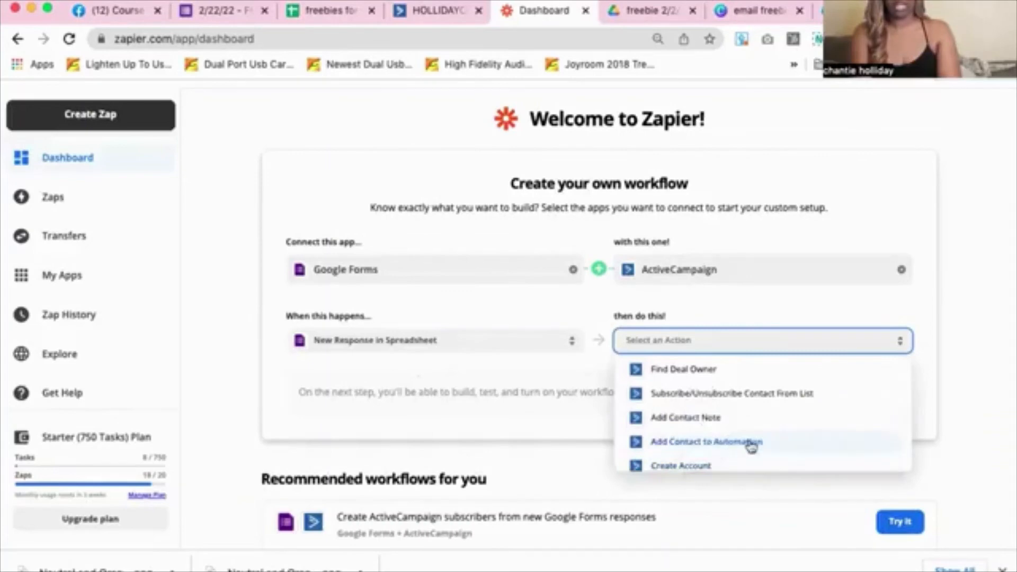
pyautogui.scroll(-1, 753, 443)
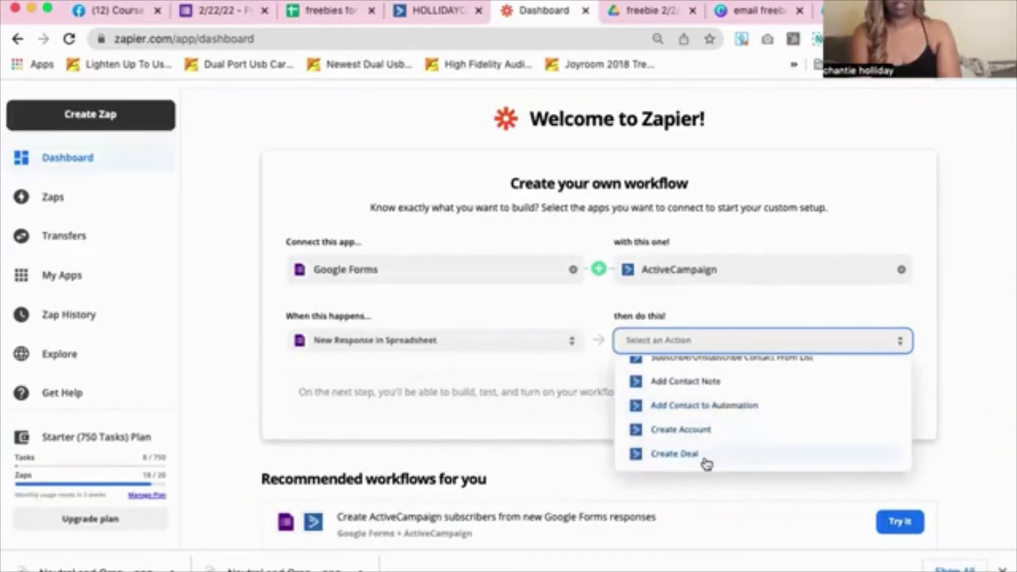
pyautogui.scroll(-1, 706, 463)
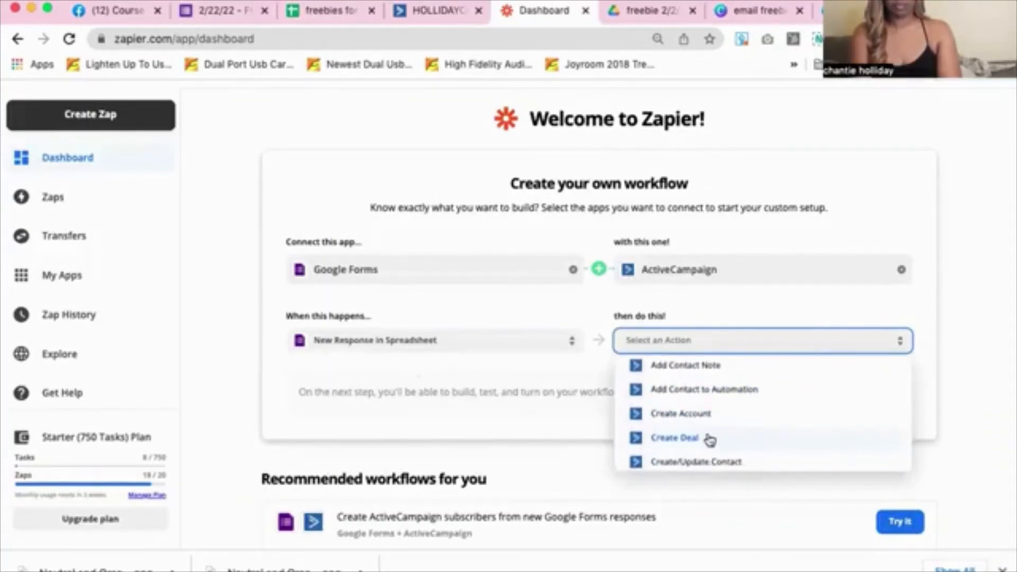
pyautogui.scroll(-1, 709, 438)
pyautogui.scroll(3, 710, 439)
pyautogui.scroll(-4, 710, 438)
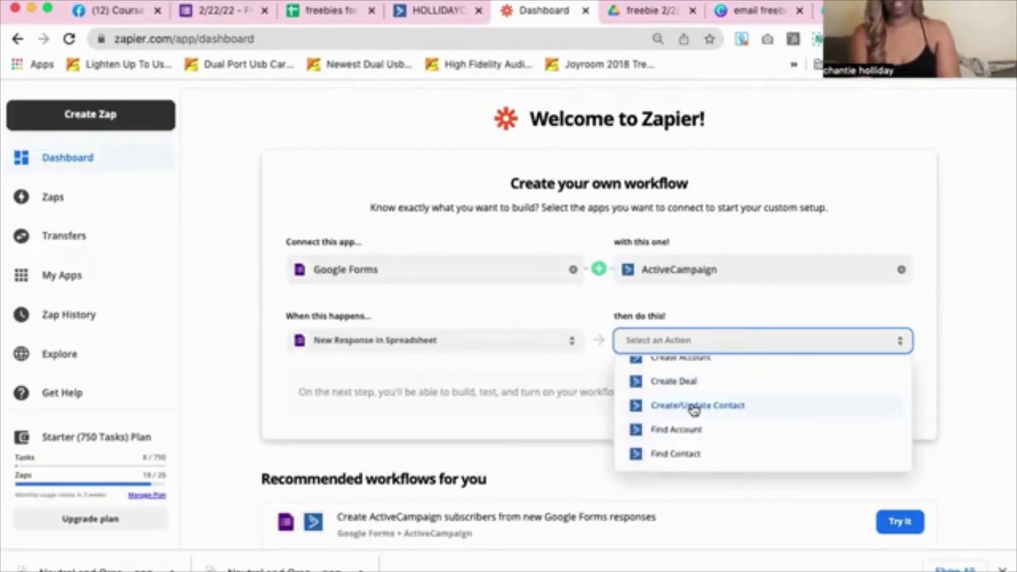
pyautogui.click(694, 408)
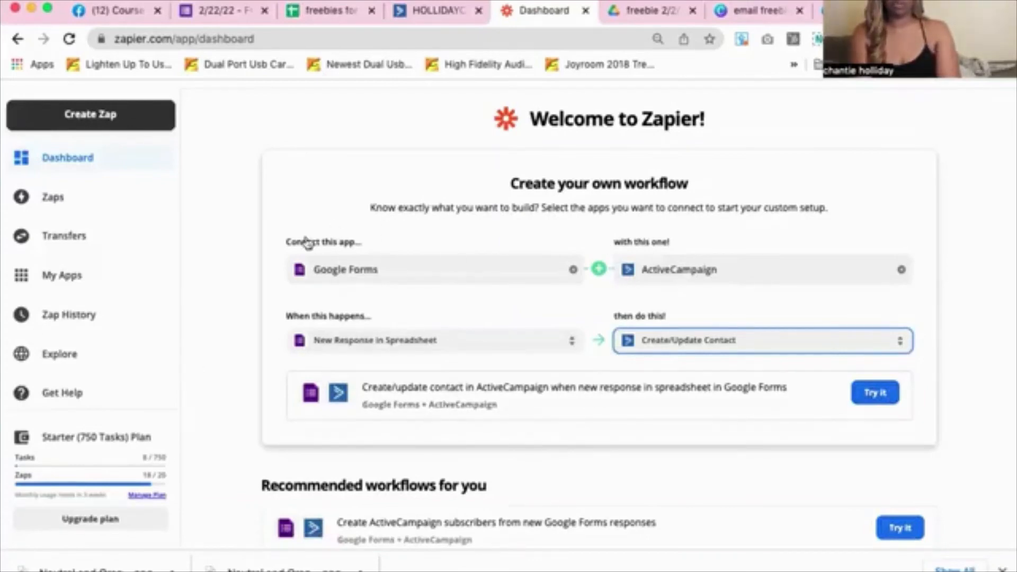
pyautogui.click(49, 200)
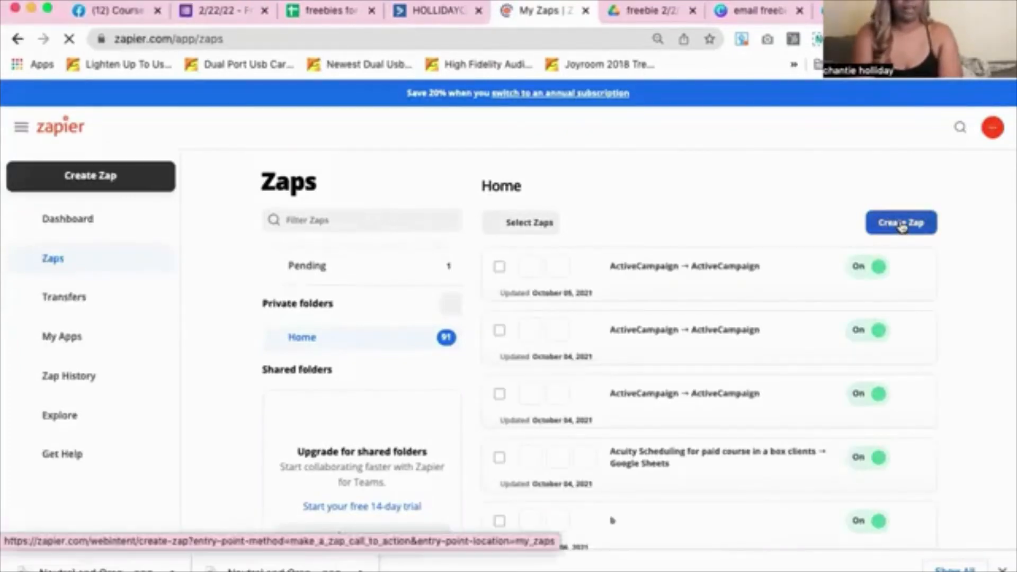
# Create a new zap with Google Forms as its trigger app
pyautogui.click(901, 223)
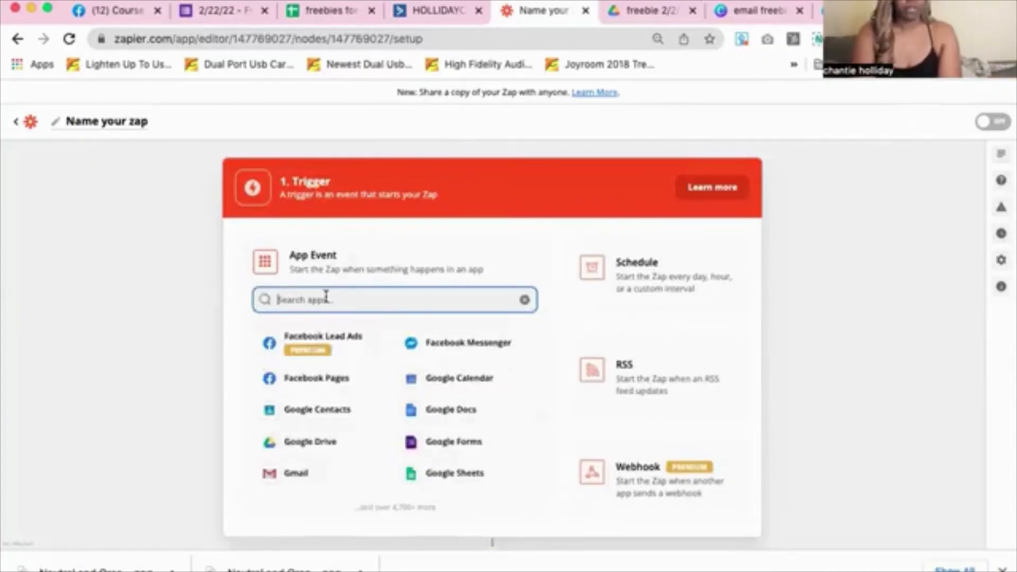
pyautogui.click(443, 447)
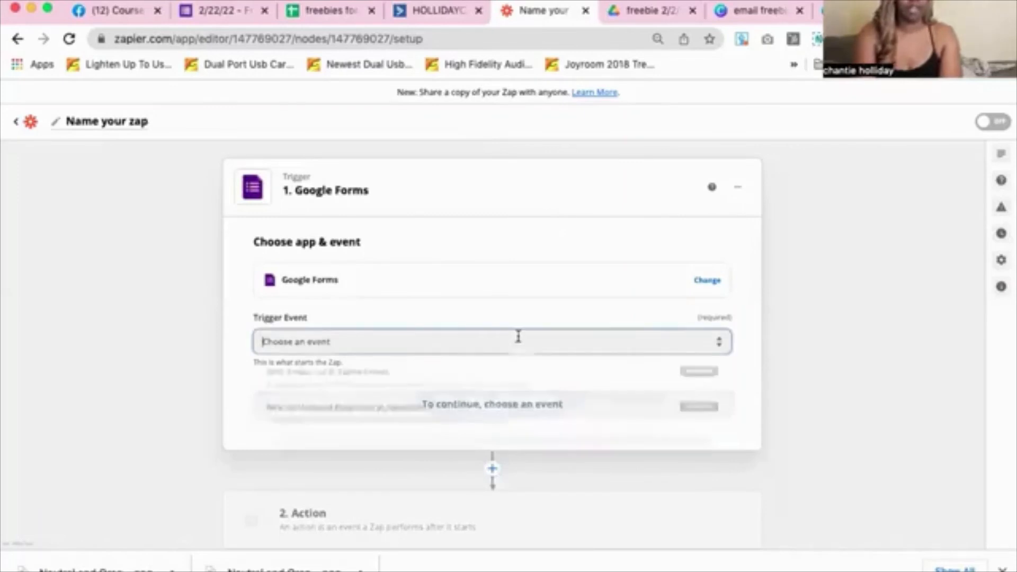
# Set the trigger event to New Response in Spreadsheet and connect the existing Google Forms account
pyautogui.click(518, 336)
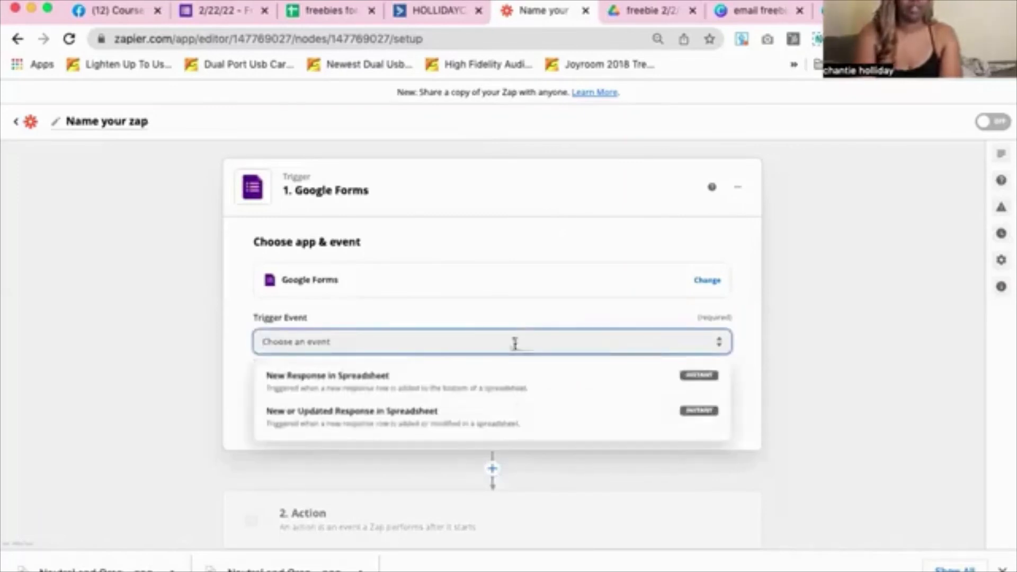
pyautogui.click(441, 383)
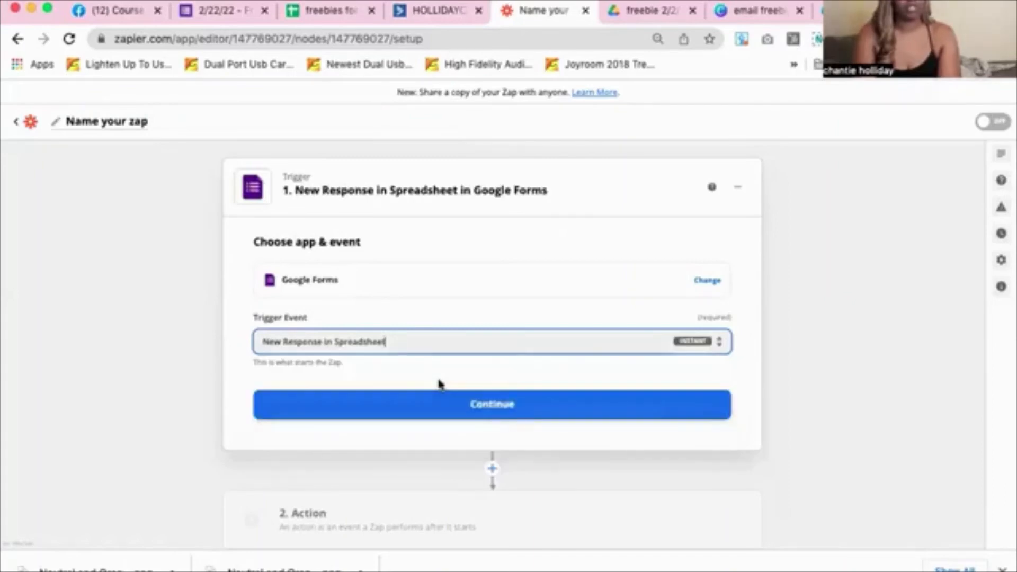
pyautogui.click(442, 409)
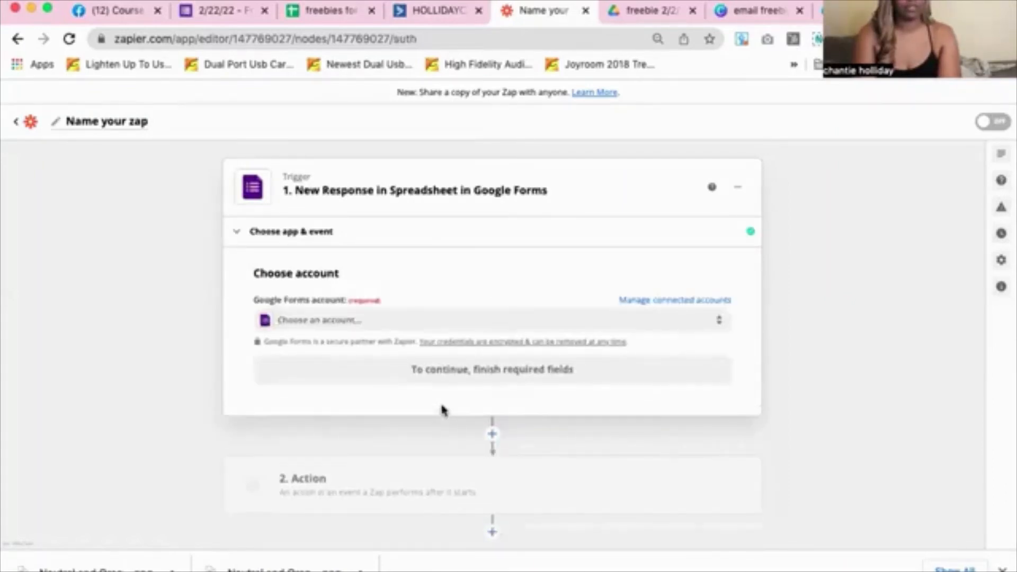
pyautogui.click(399, 322)
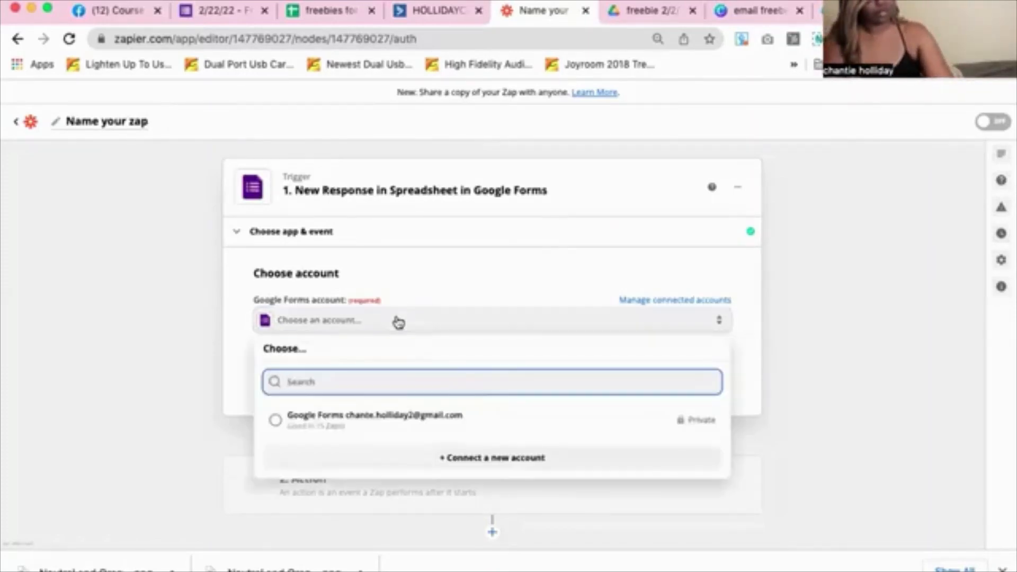
pyautogui.click(403, 432)
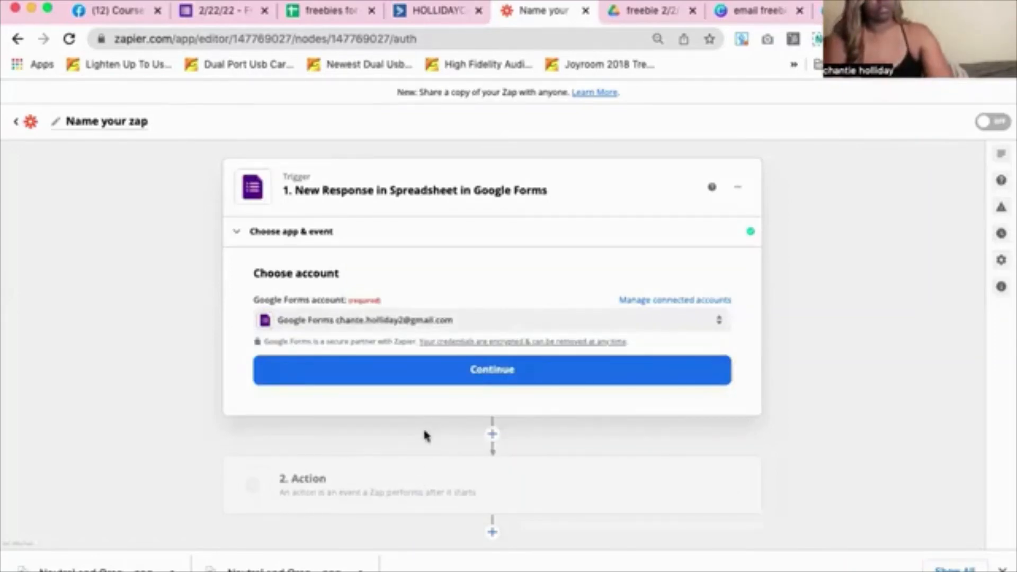
pyautogui.click(437, 374)
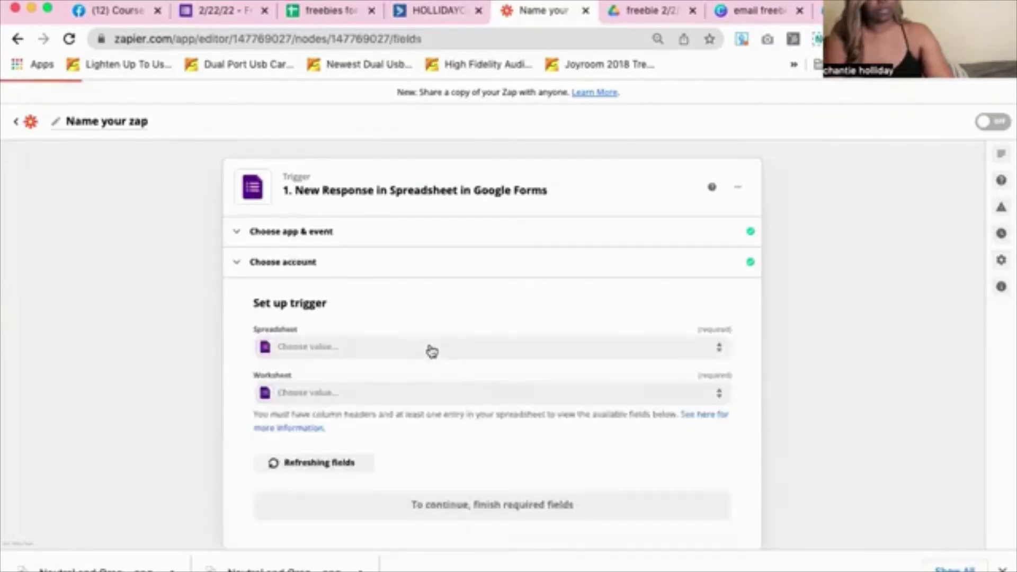
# Use the 'freebies for 2/2/22 generating real estate leads ebook' spreadsheet, worksheet Form Responses 1
pyautogui.click(430, 349)
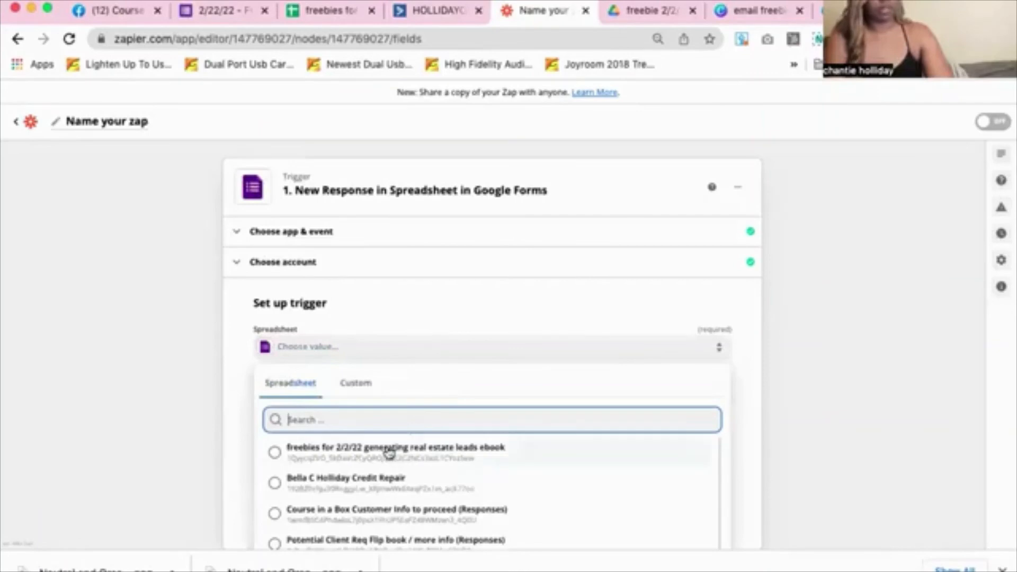
pyautogui.click(307, 444)
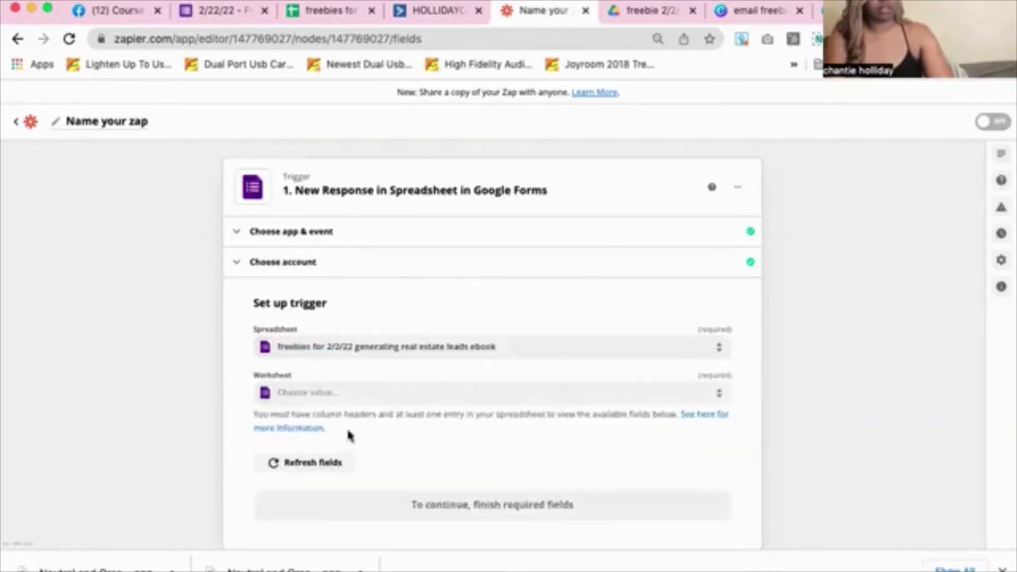
pyautogui.click(336, 393)
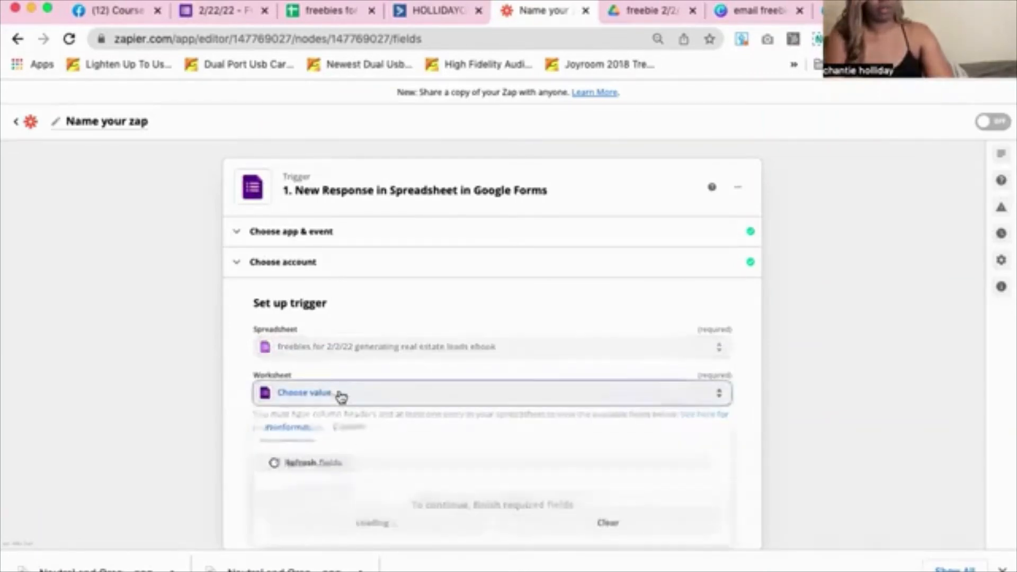
pyautogui.click(280, 497)
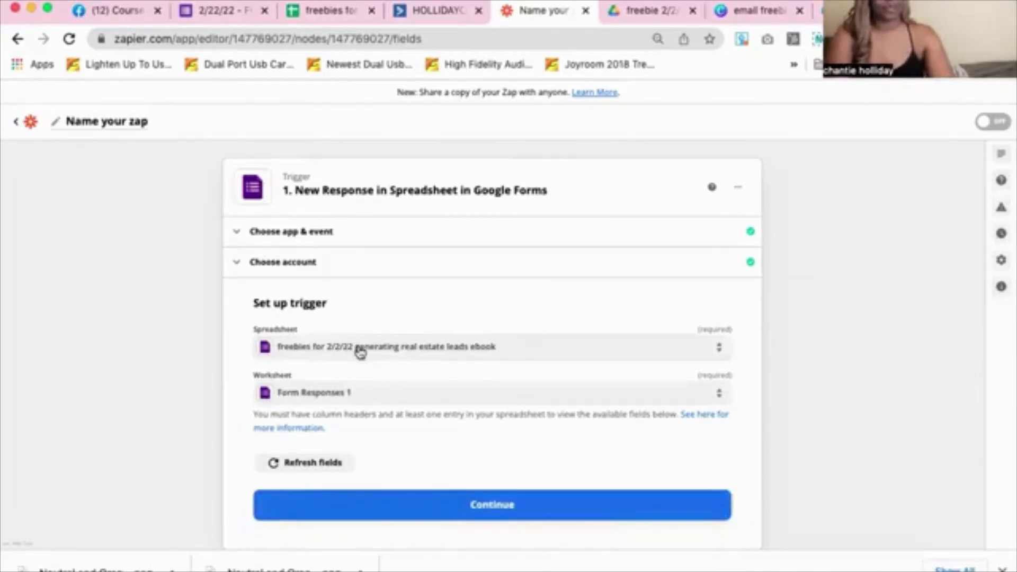
pyautogui.click(446, 509)
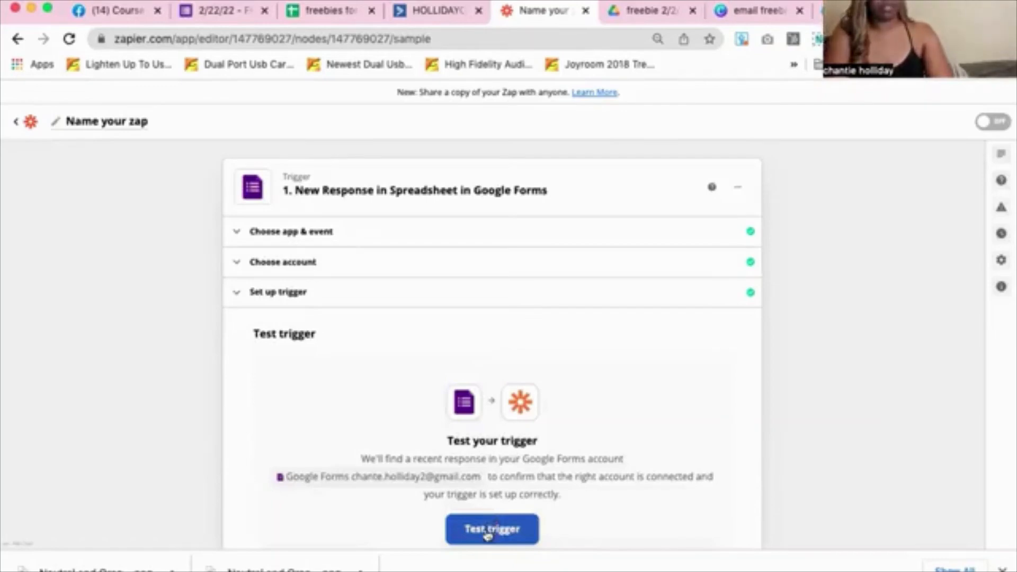
# Skip the Google Forms trigger test and continue to the Action step's app choice
pyautogui.scroll(-3, 486, 529)
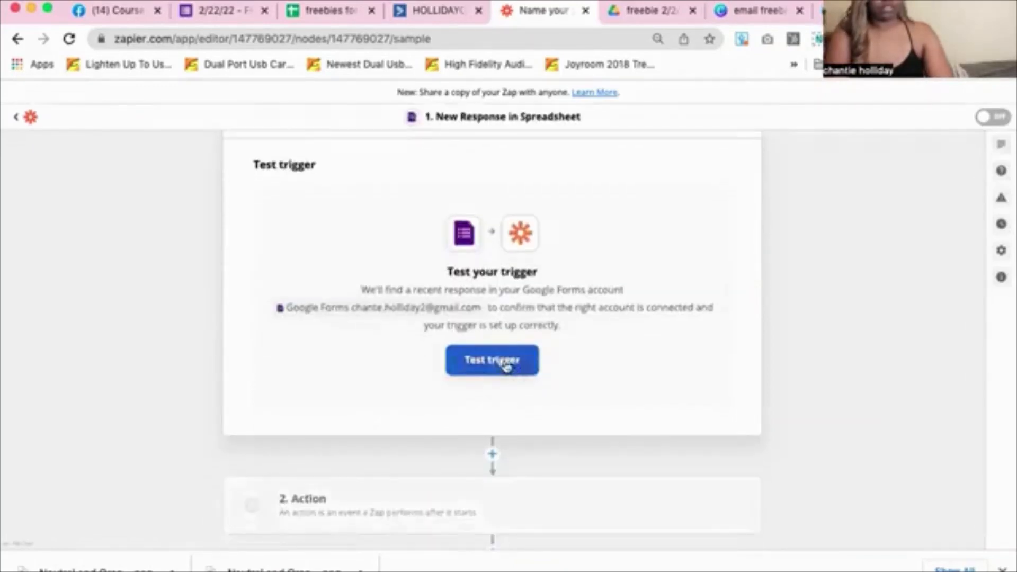
pyautogui.click(505, 366)
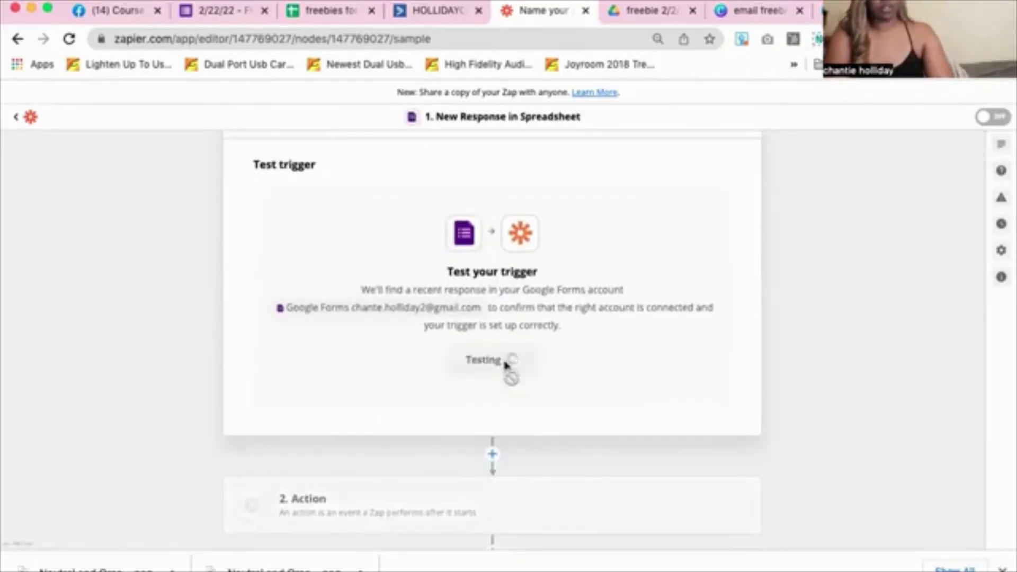
pyautogui.click(452, 337)
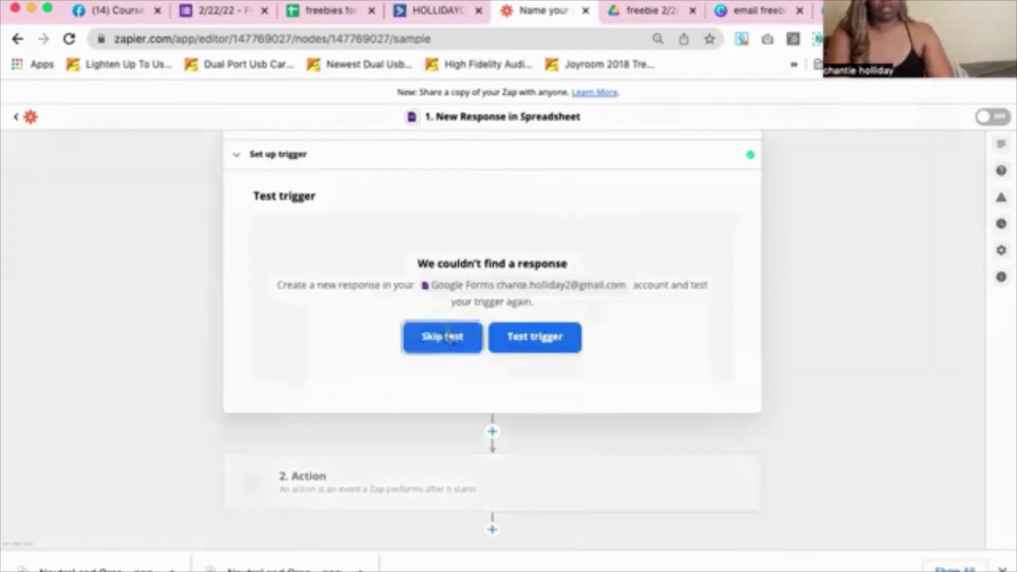
pyautogui.click(550, 370)
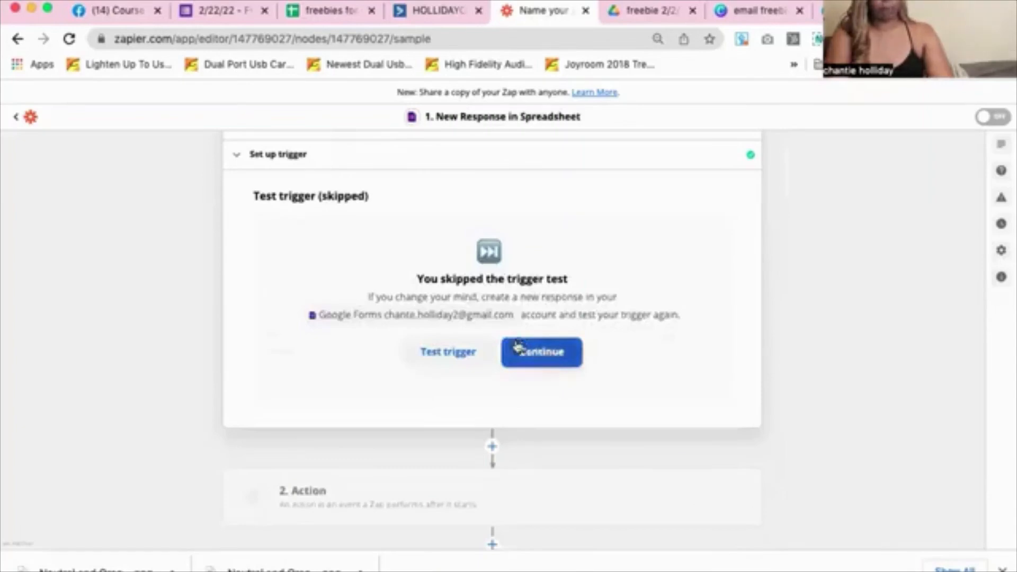
pyautogui.click(526, 351)
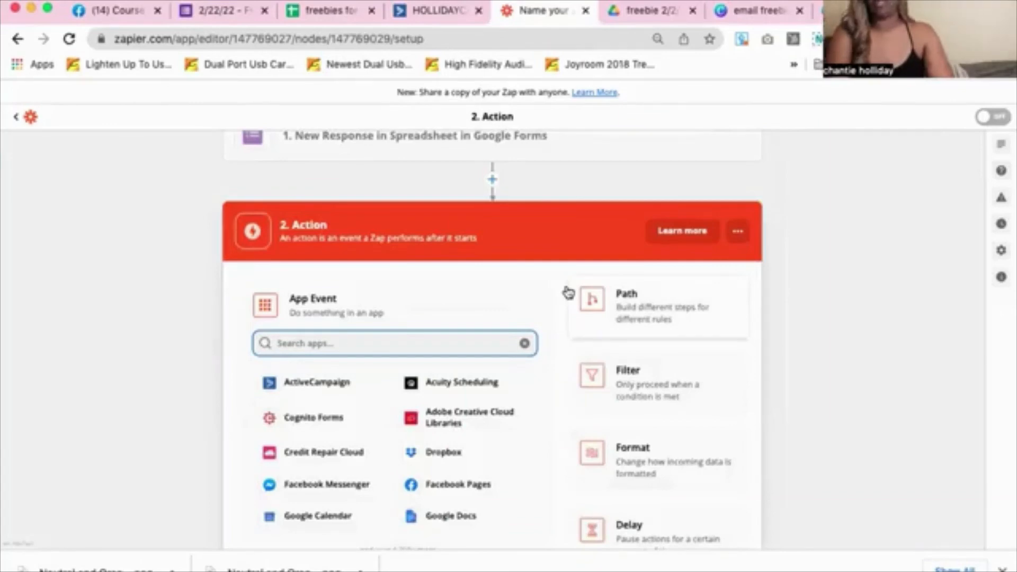
pyautogui.scroll(-2, 511, 376)
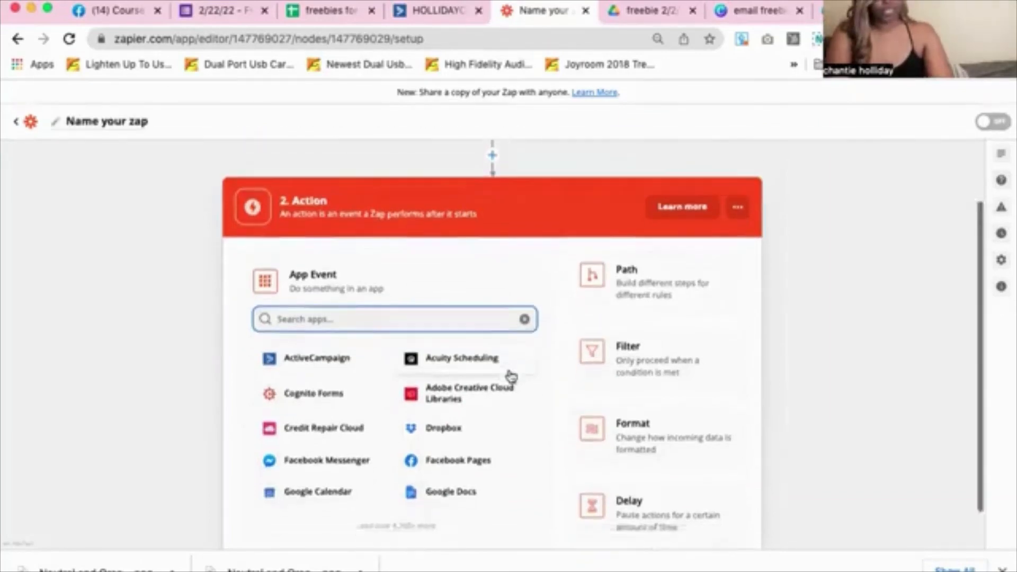
# Set the action to ActiveCampaign's Create/Update Contact event using the connected ActiveCampaign account
pyautogui.click(318, 333)
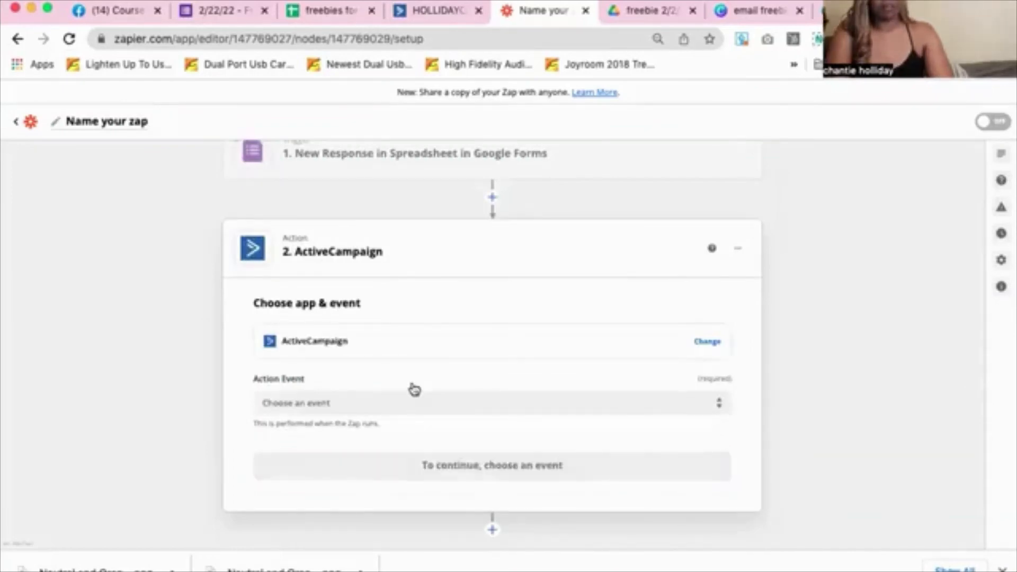
pyautogui.click(408, 400)
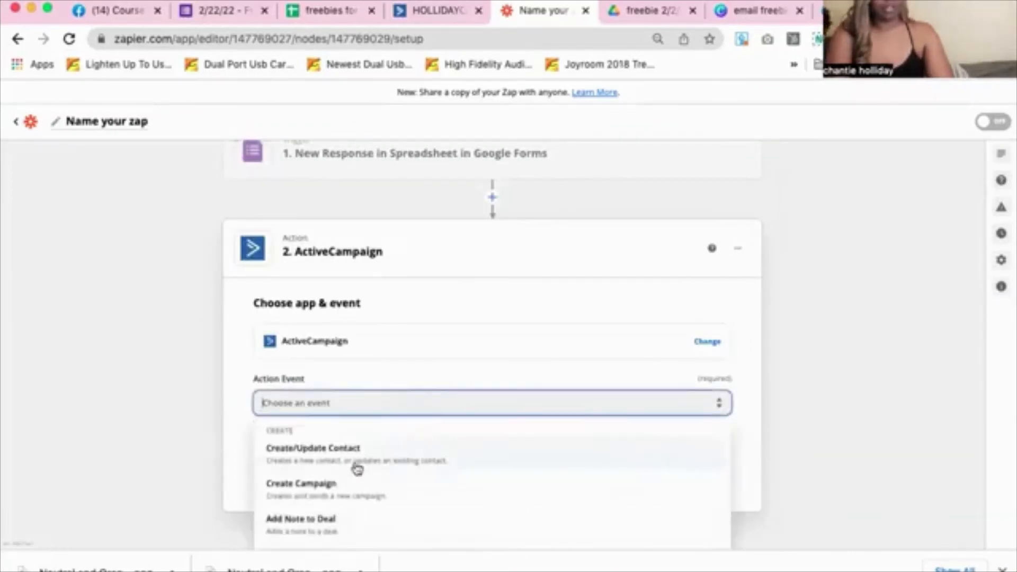
pyautogui.click(308, 451)
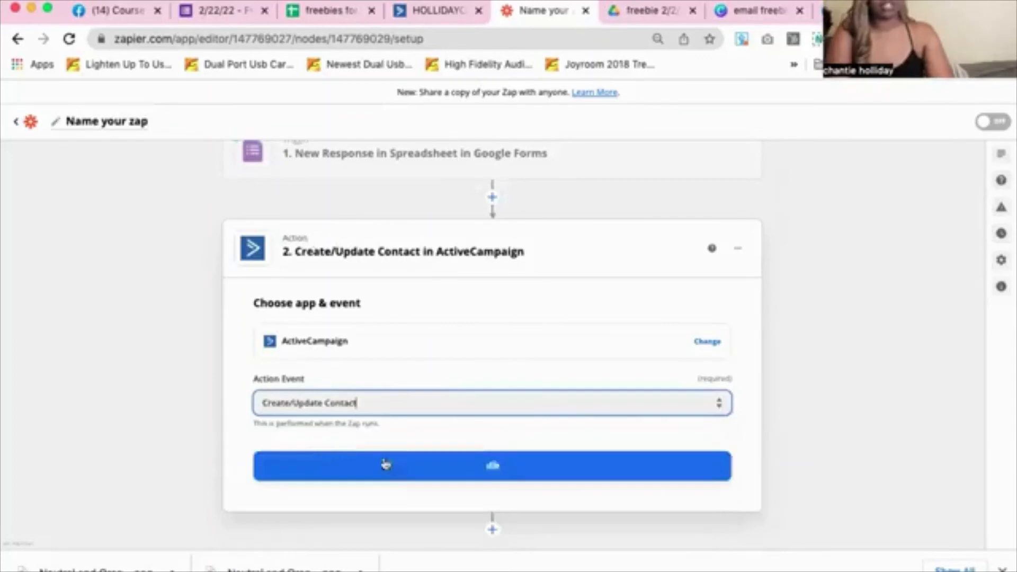
pyautogui.click(398, 469)
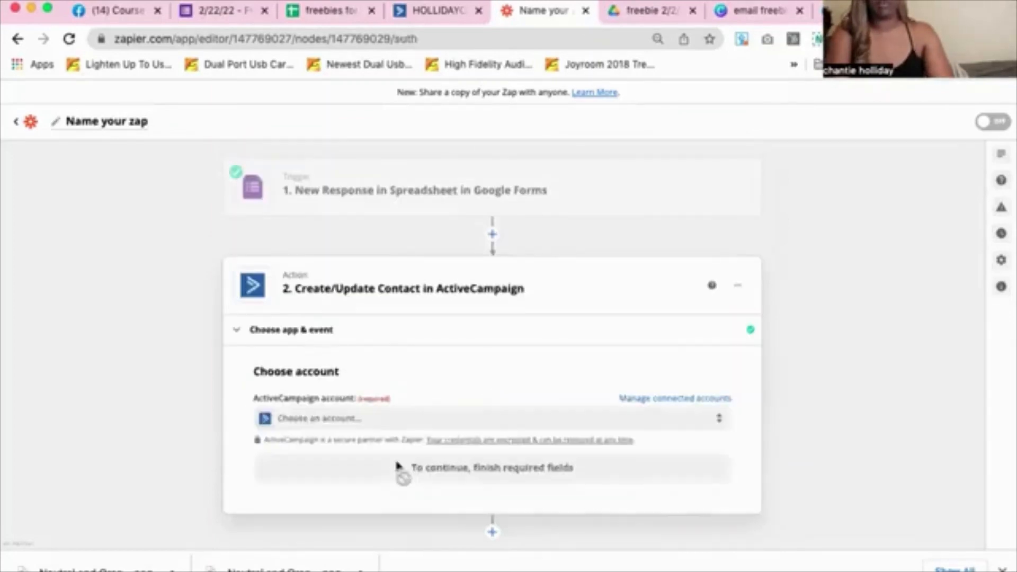
pyautogui.click(397, 425)
pyautogui.click(353, 483)
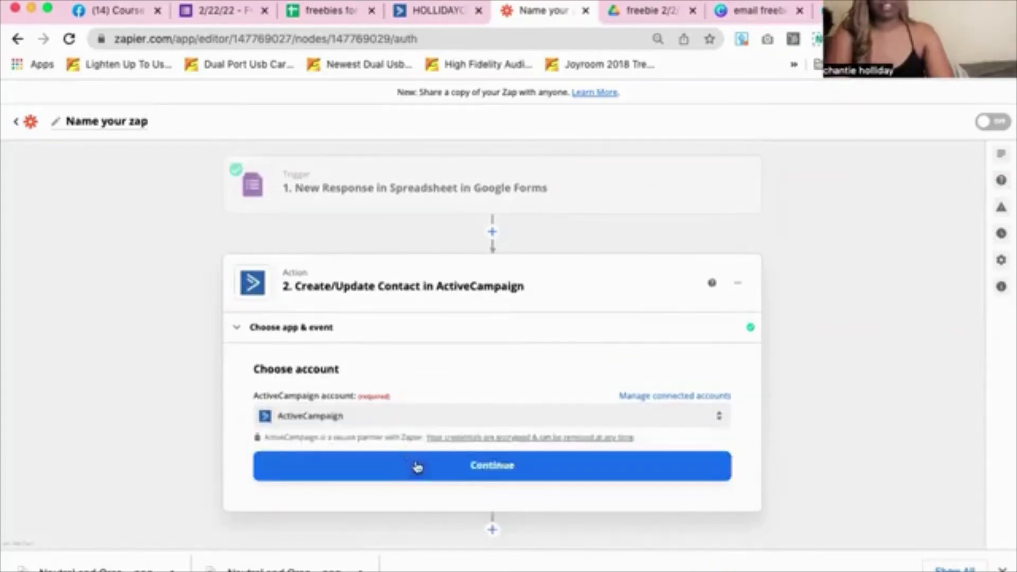
pyautogui.click(418, 468)
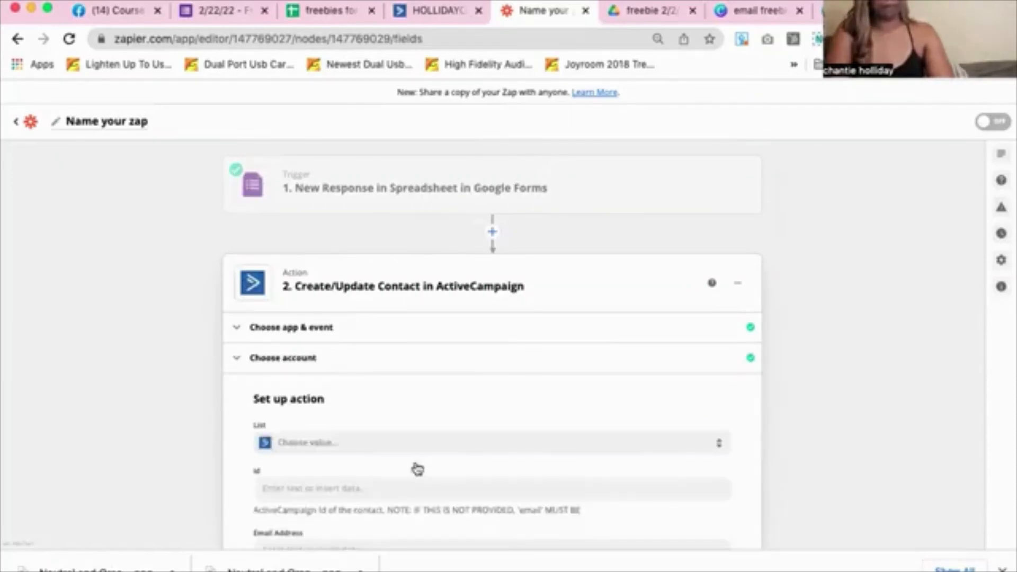
# Choose the 'Freebie ebook on 365+ ways to generate real estate leads' list for the contact
pyautogui.scroll(-3, 765, 433)
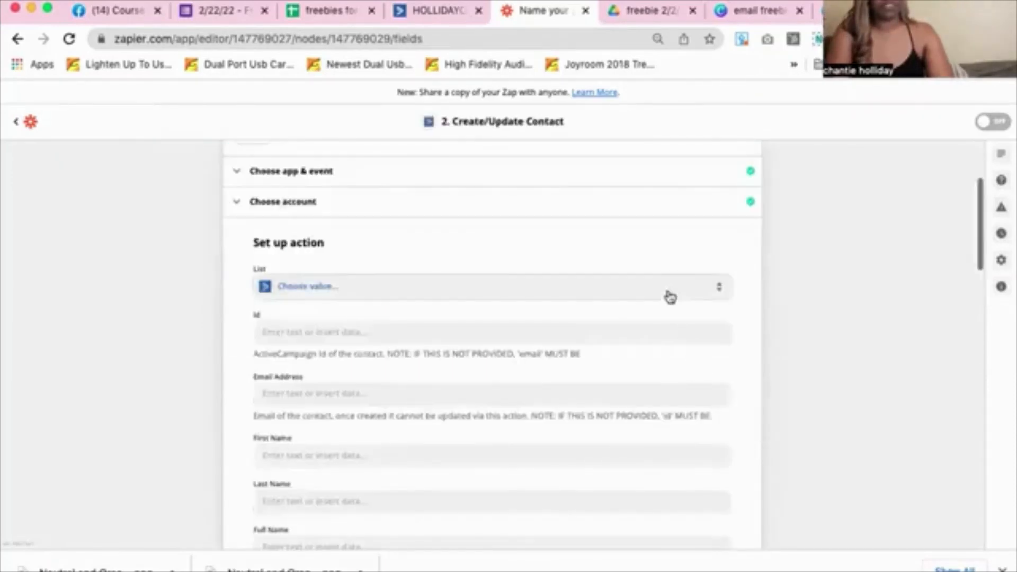
pyautogui.click(669, 295)
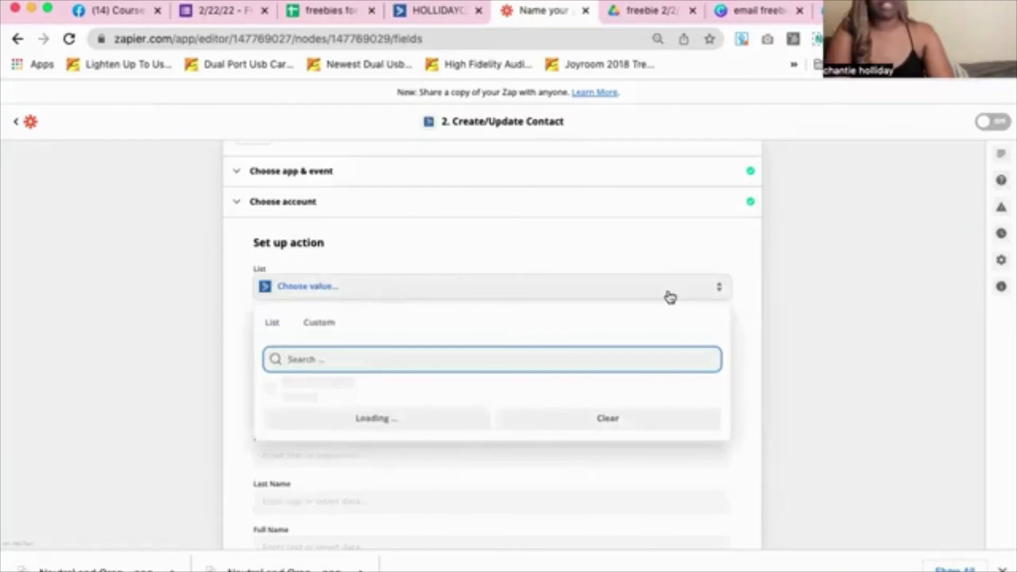
pyautogui.scroll(-5, 542, 470)
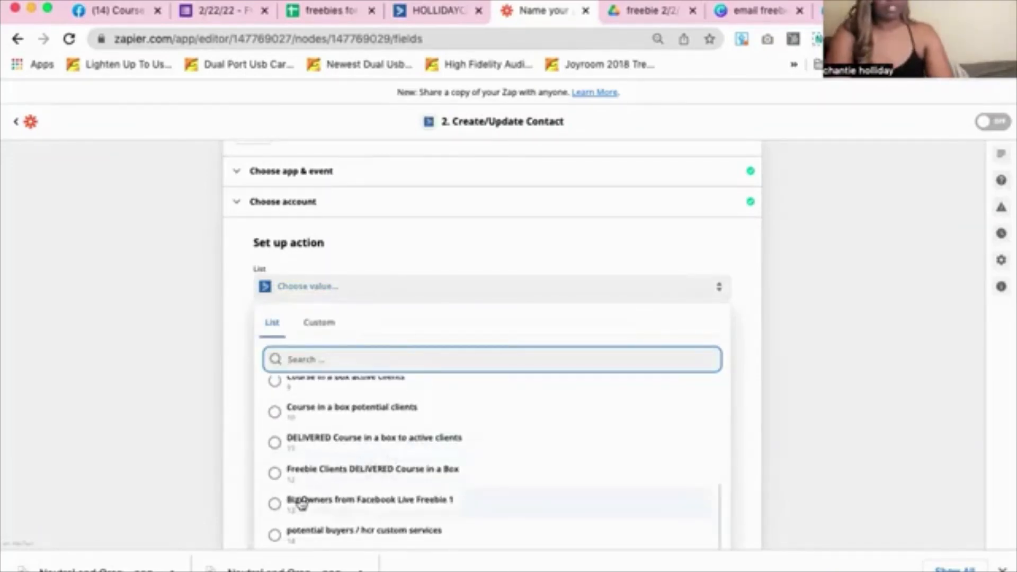
pyautogui.scroll(-3, 299, 503)
pyautogui.scroll(-1, 301, 503)
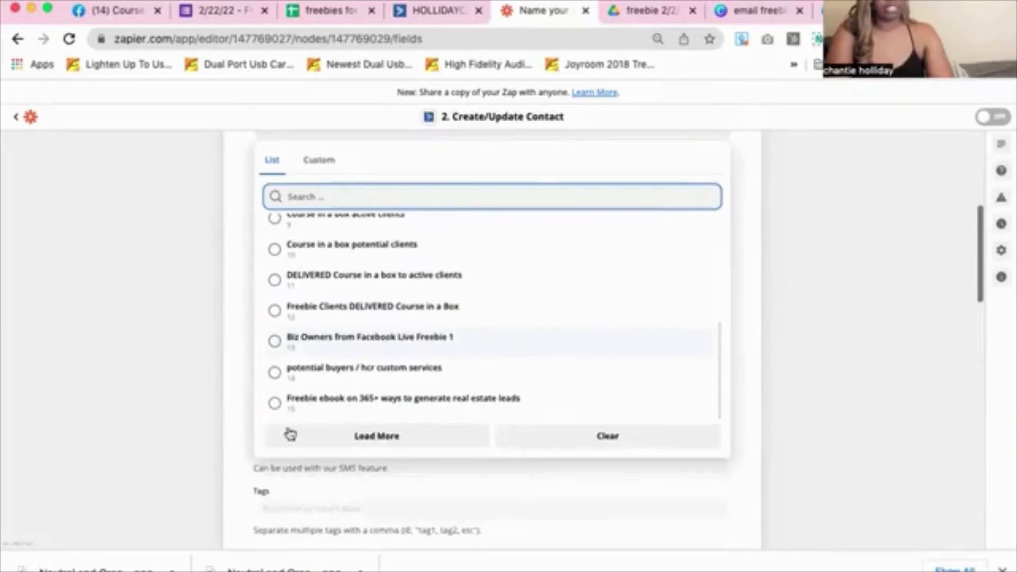
pyautogui.click(276, 403)
pyautogui.scroll(5, 329, 371)
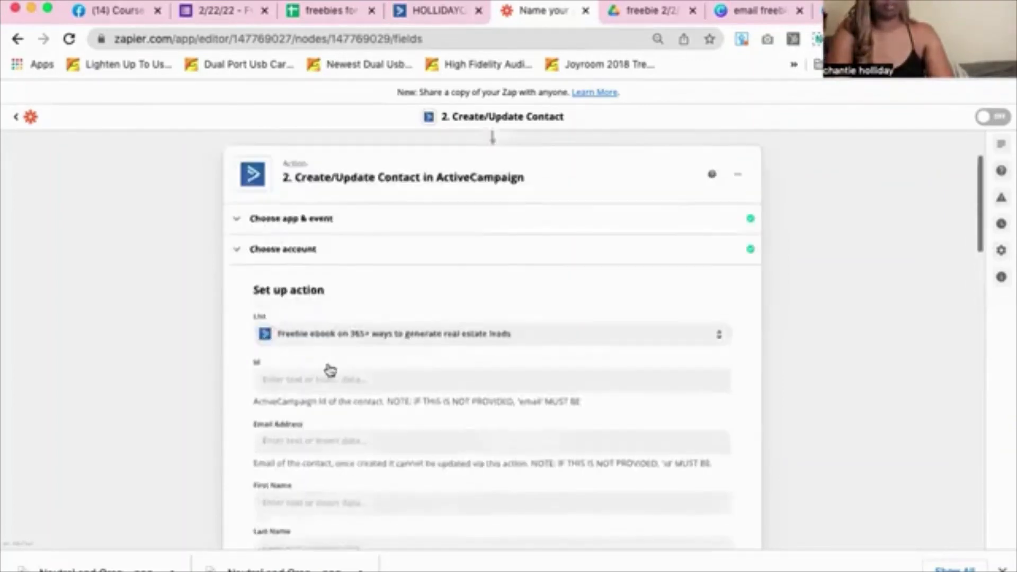
pyautogui.scroll(-4, 328, 409)
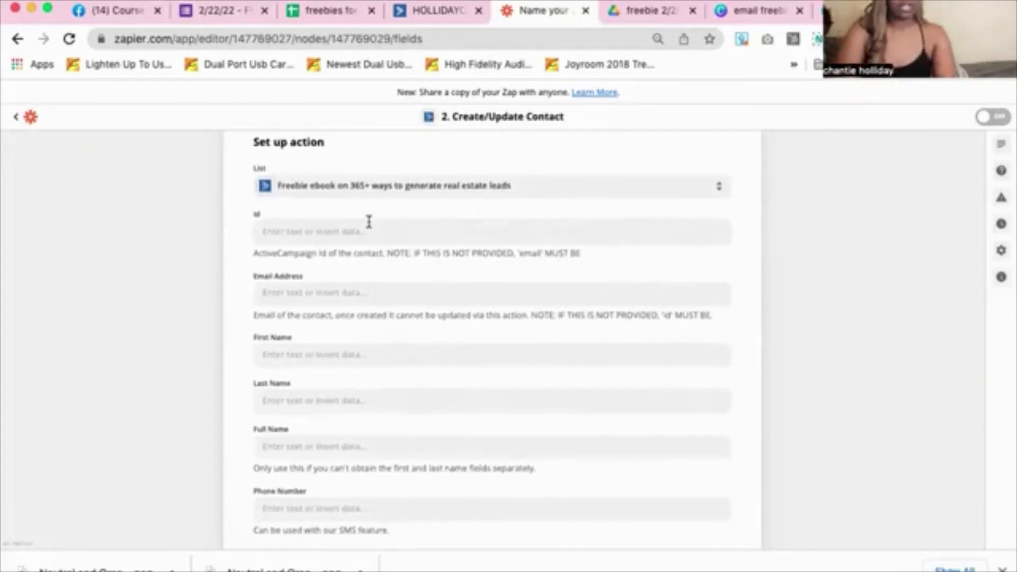
# Map the form's Email Address, First Name and Last Name answers to the matching contact fields
pyautogui.click(348, 290)
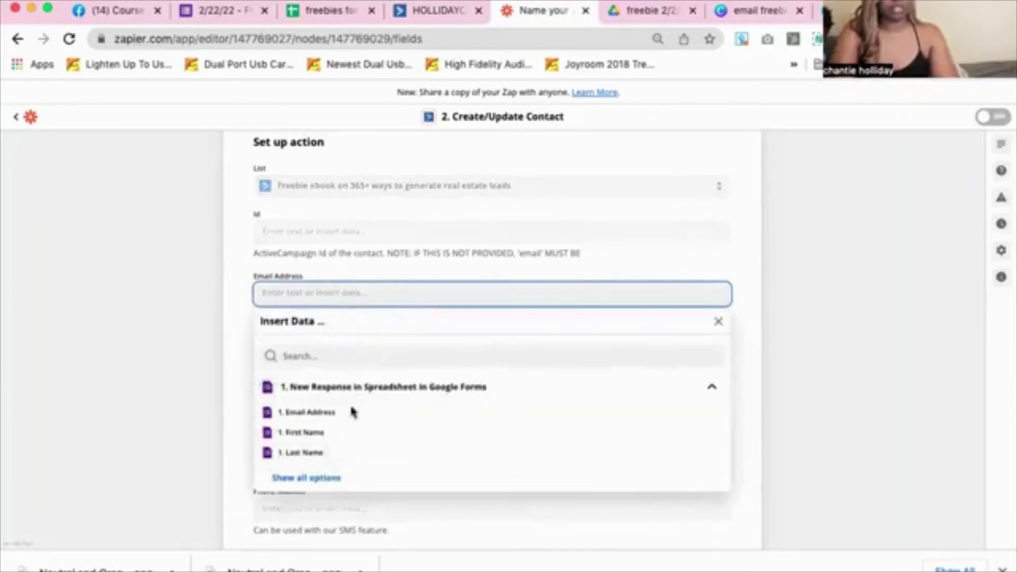
pyautogui.click(322, 413)
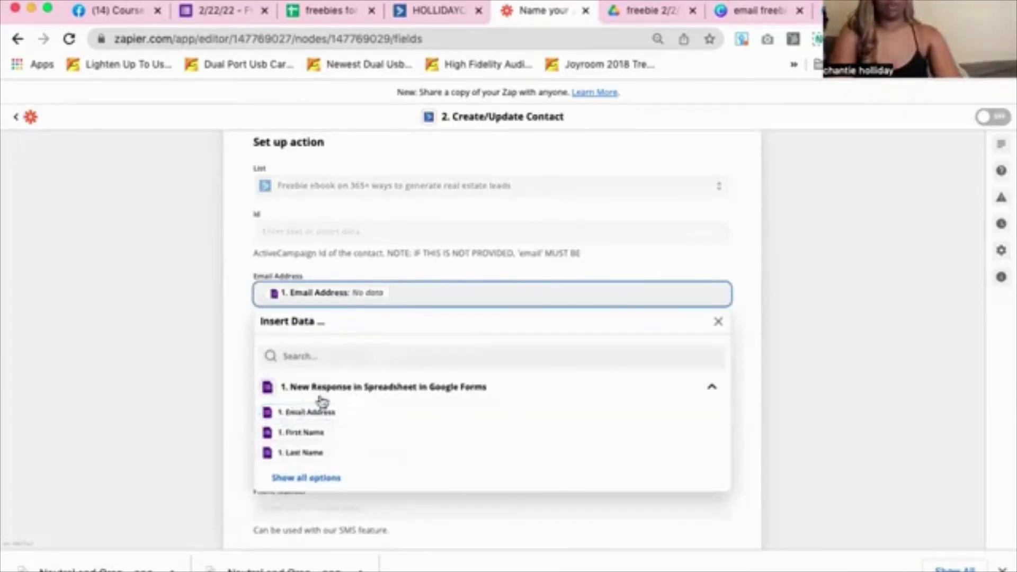
pyautogui.click(235, 365)
pyautogui.click(302, 350)
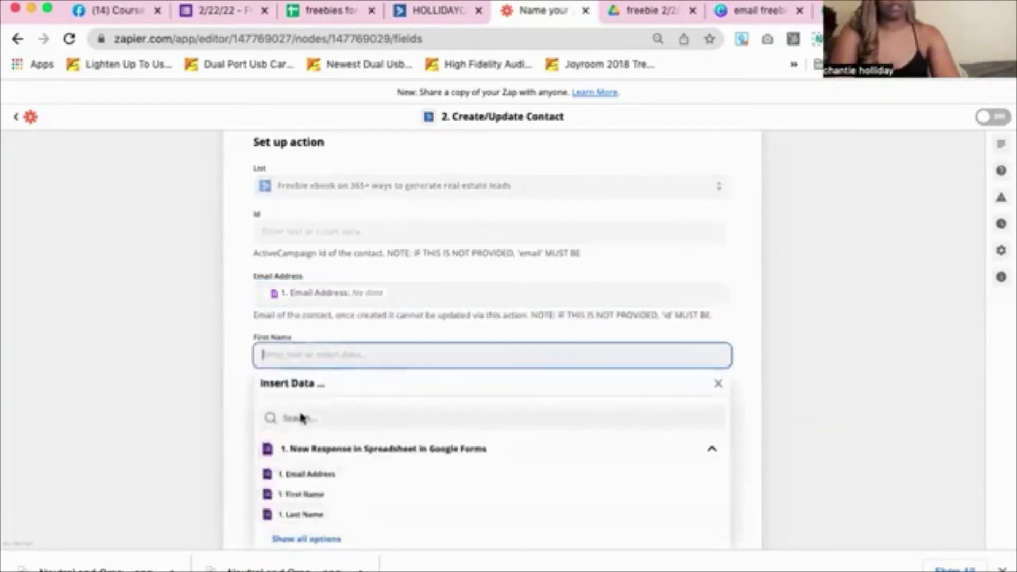
pyautogui.click(300, 494)
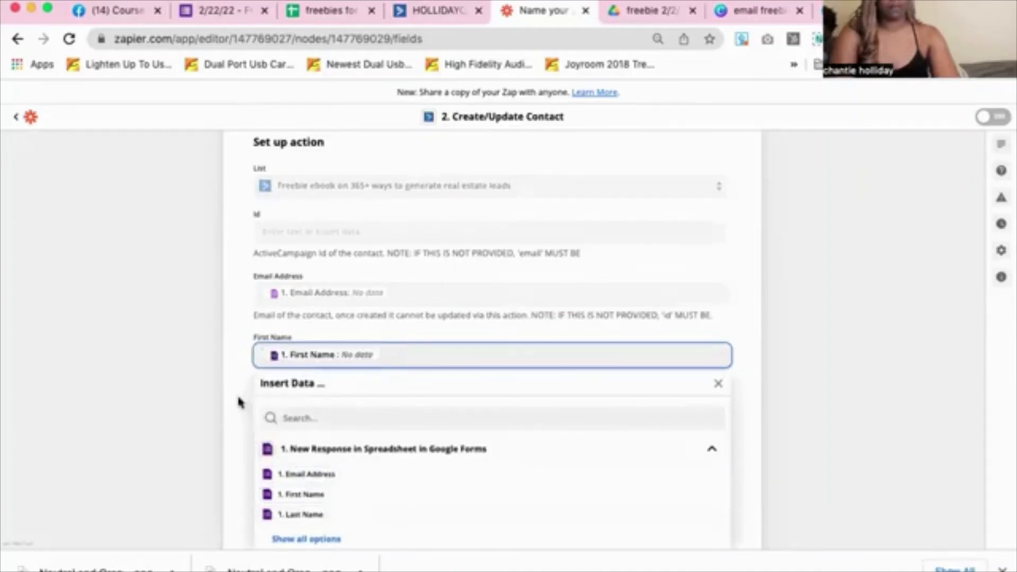
pyautogui.click(241, 400)
pyautogui.click(273, 407)
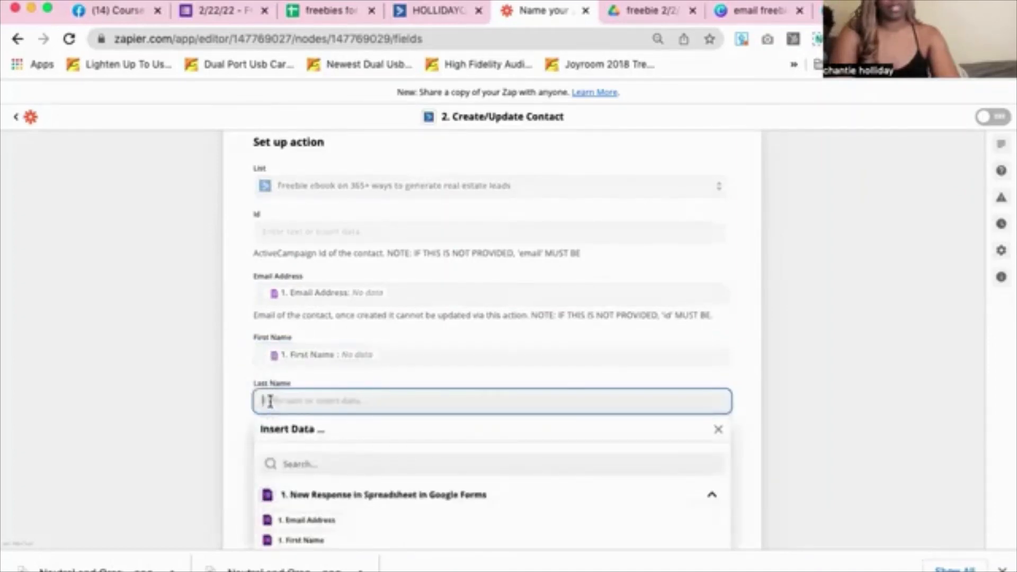
pyautogui.scroll(-2, 281, 510)
pyautogui.click(281, 510)
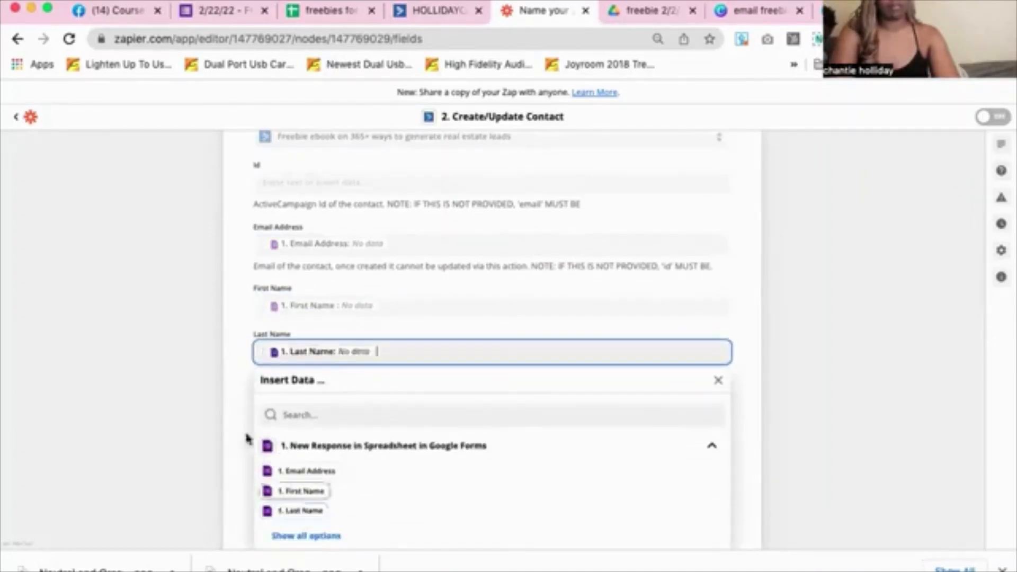
pyautogui.click(230, 373)
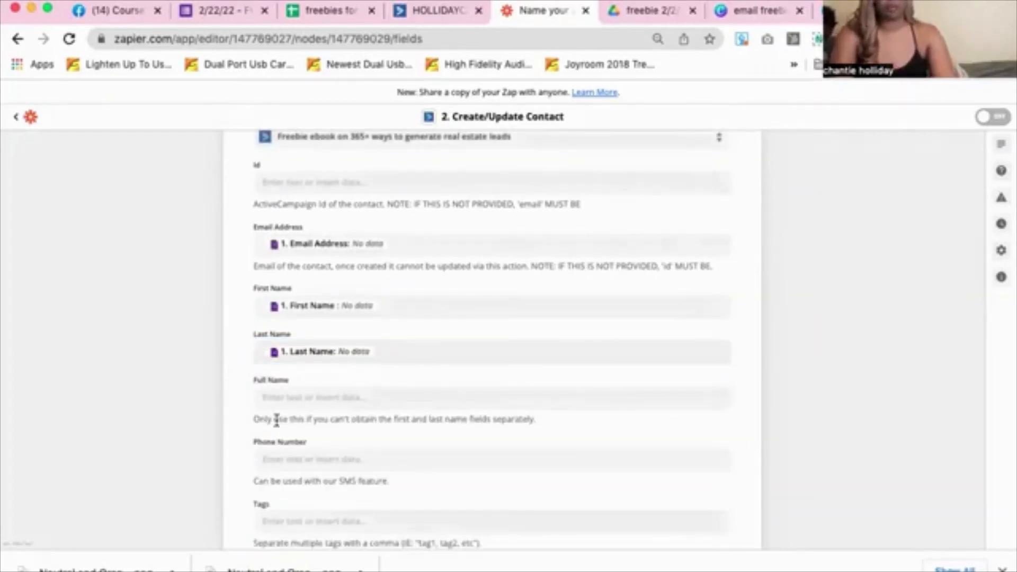
# Fill Full Name with the form's first plus last name, leaving phone and organization empty
pyautogui.click(287, 402)
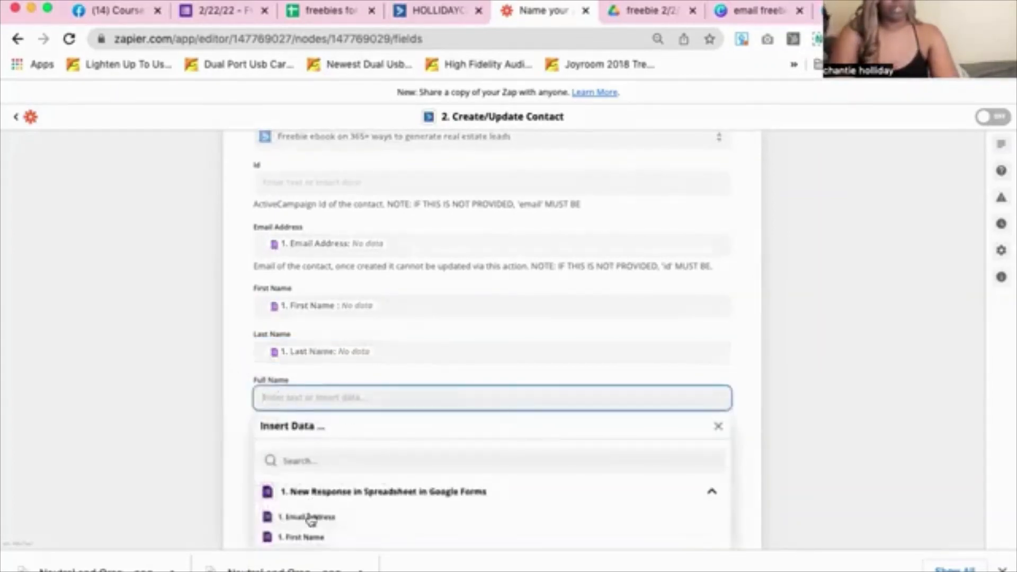
pyautogui.scroll(-1, 302, 535)
pyautogui.click(301, 487)
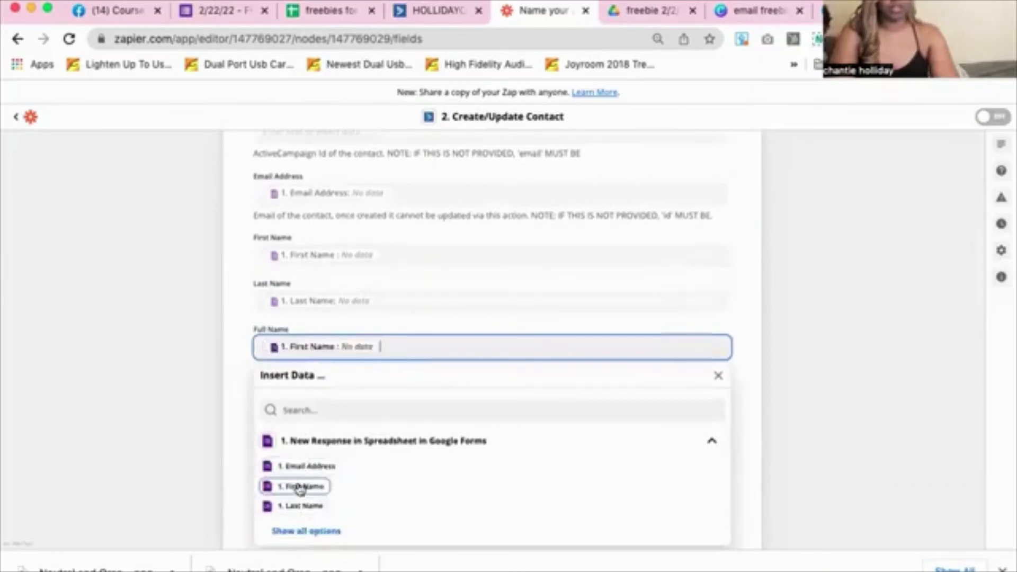
pyautogui.click(298, 506)
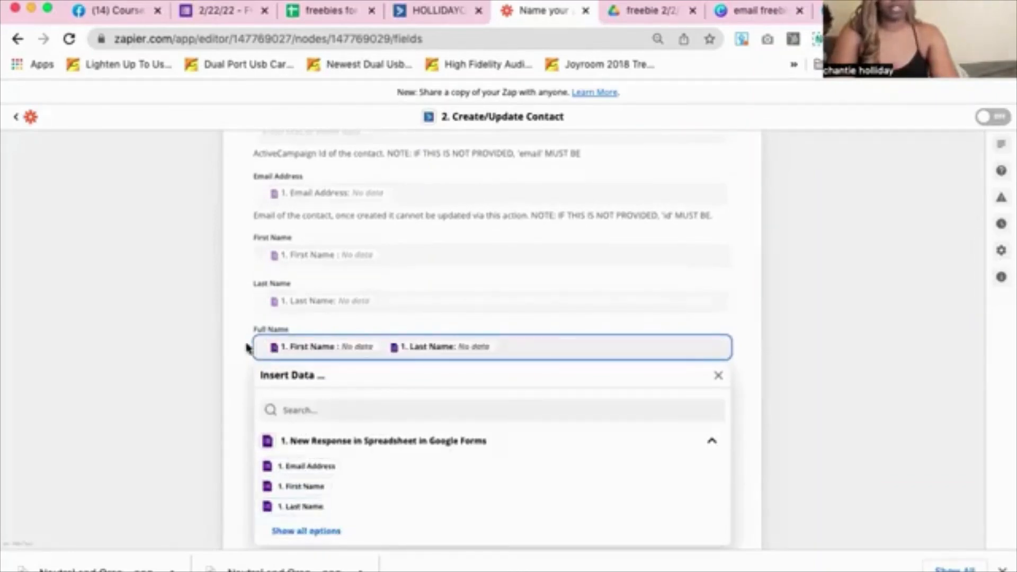
pyautogui.click(262, 408)
pyautogui.scroll(-3, 251, 413)
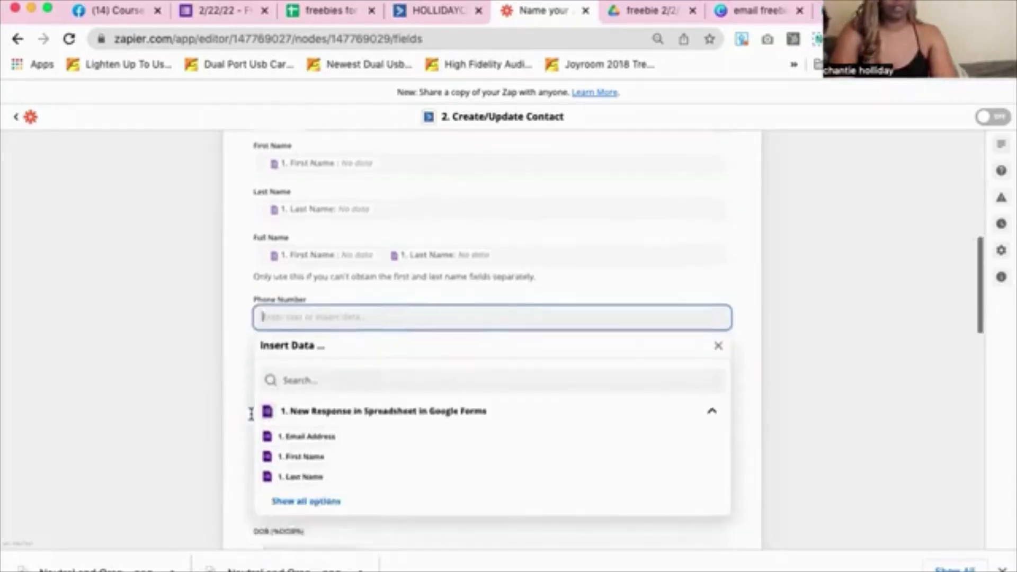
pyautogui.click(233, 399)
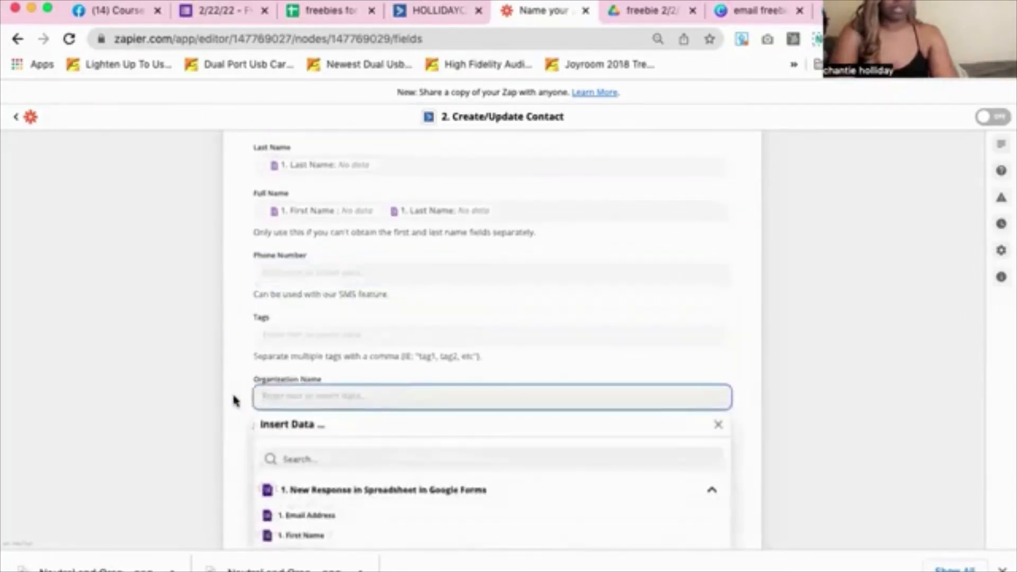
pyautogui.scroll(-3, 234, 401)
pyautogui.scroll(-1, 232, 402)
pyautogui.click(220, 416)
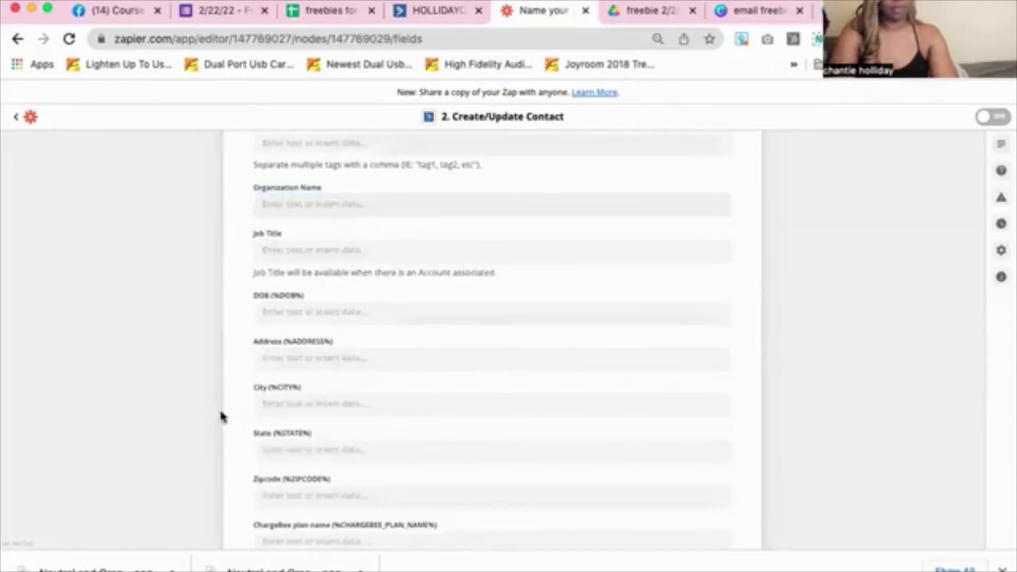
pyautogui.scroll(-15, 266, 366)
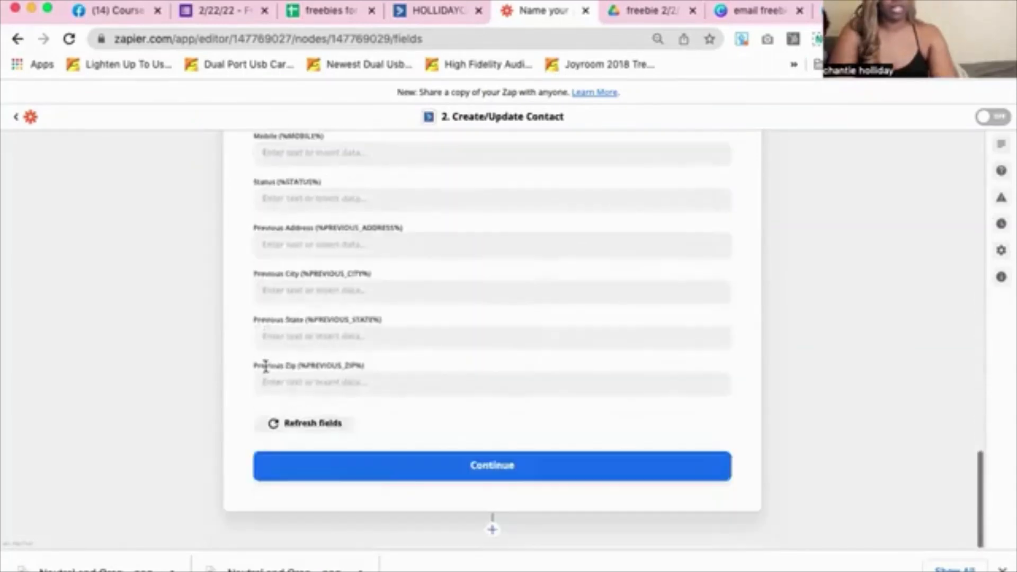
# Save the contact mapping, skip the Create/Update Contact test, and close the step
pyautogui.click(408, 469)
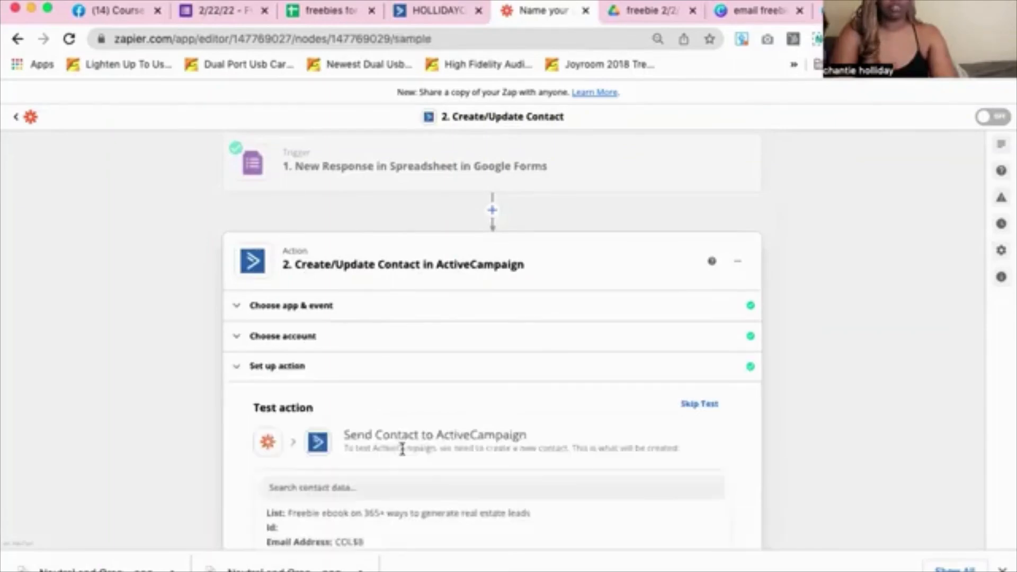
pyautogui.scroll(-10, 402, 449)
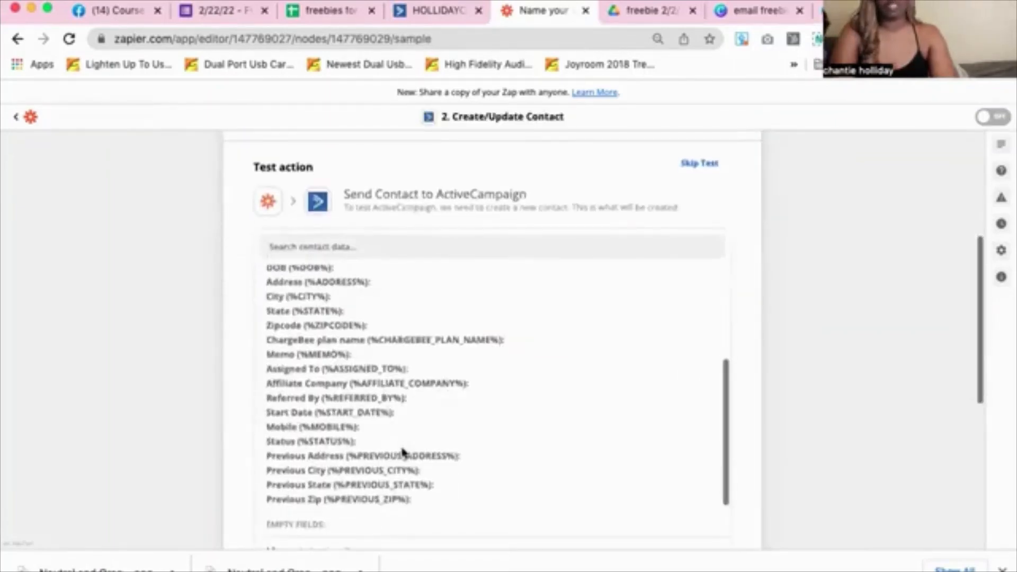
pyautogui.scroll(-10, 733, 180)
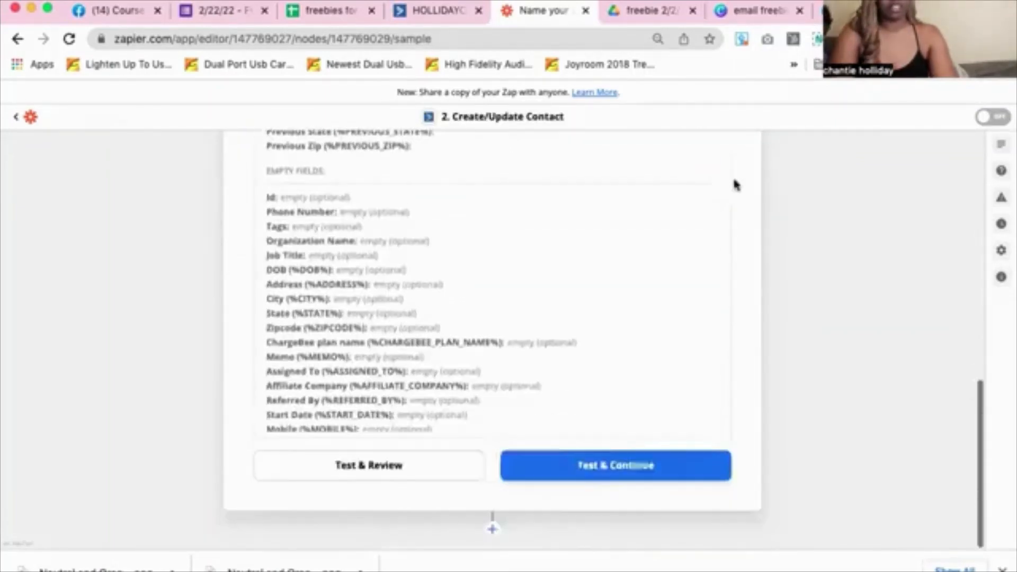
pyautogui.scroll(15, 622, 359)
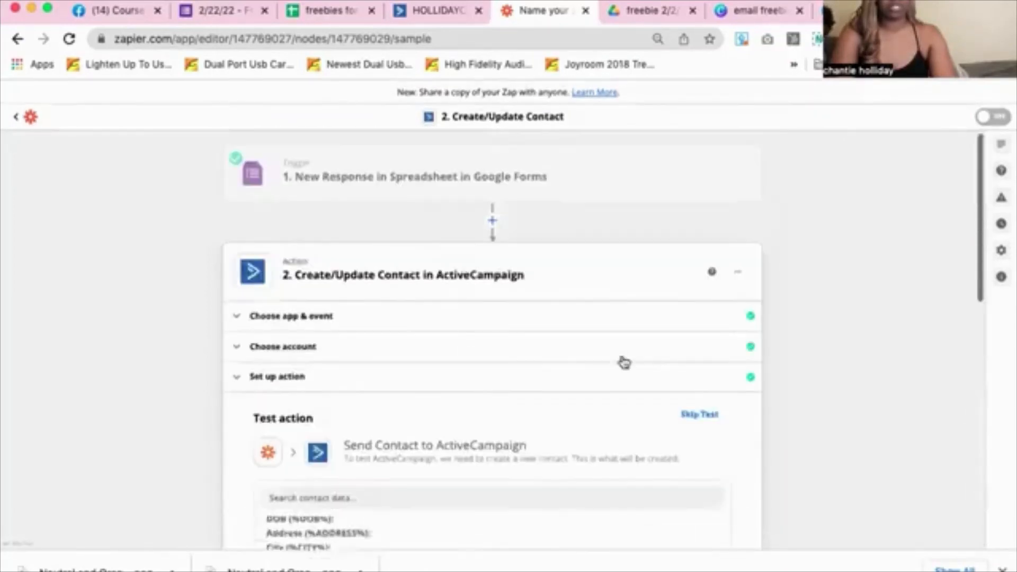
pyautogui.click(699, 429)
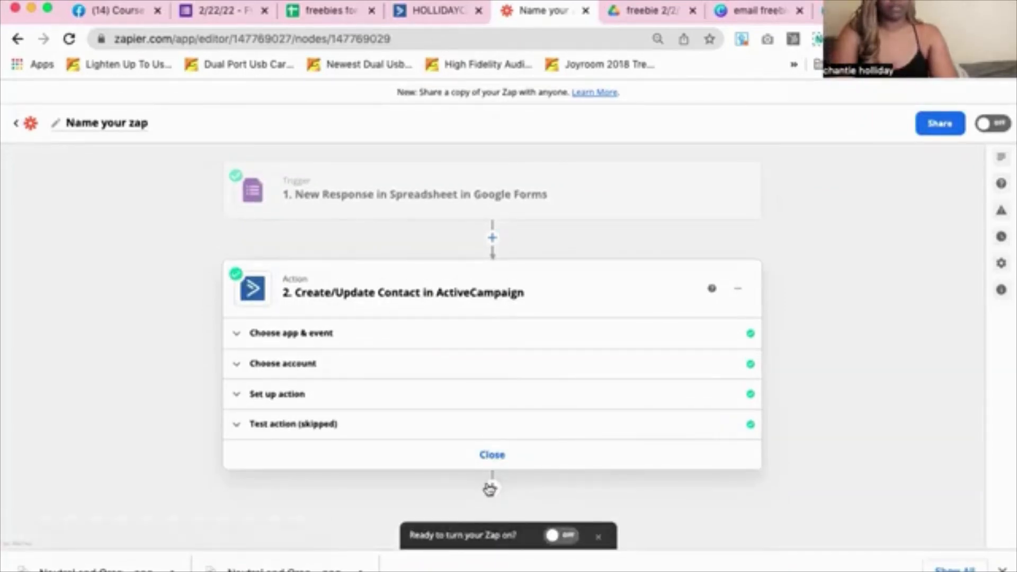
pyautogui.click(489, 486)
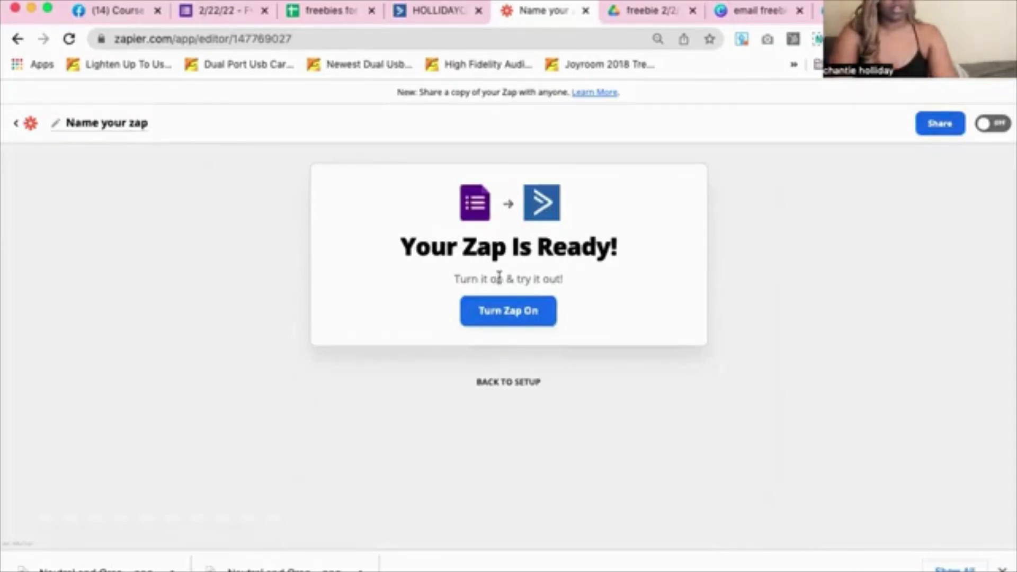
# Back in setup, add an ActiveCampaign action and browse its Action Event list without choosing one
pyautogui.click(501, 382)
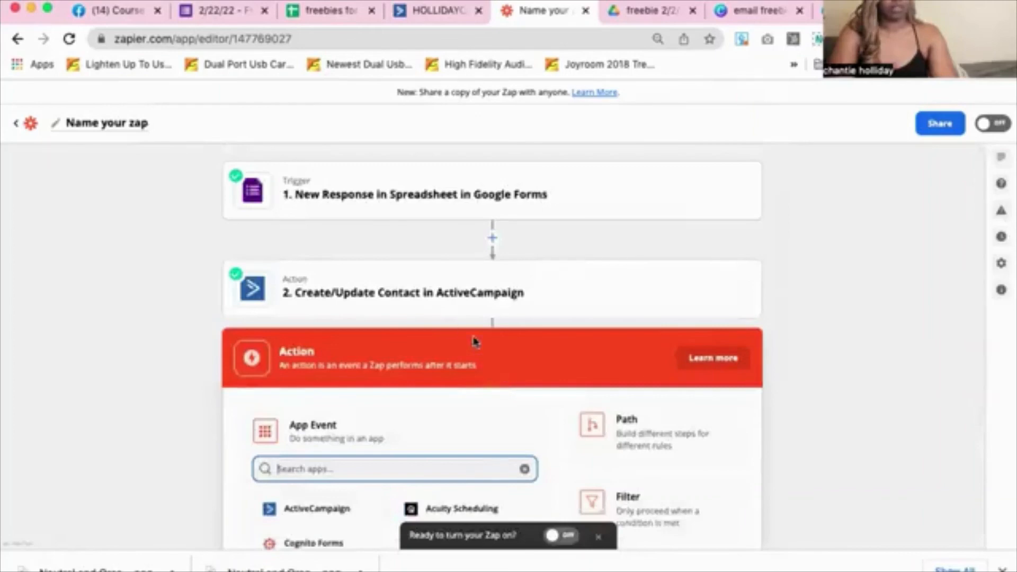
pyautogui.click(329, 509)
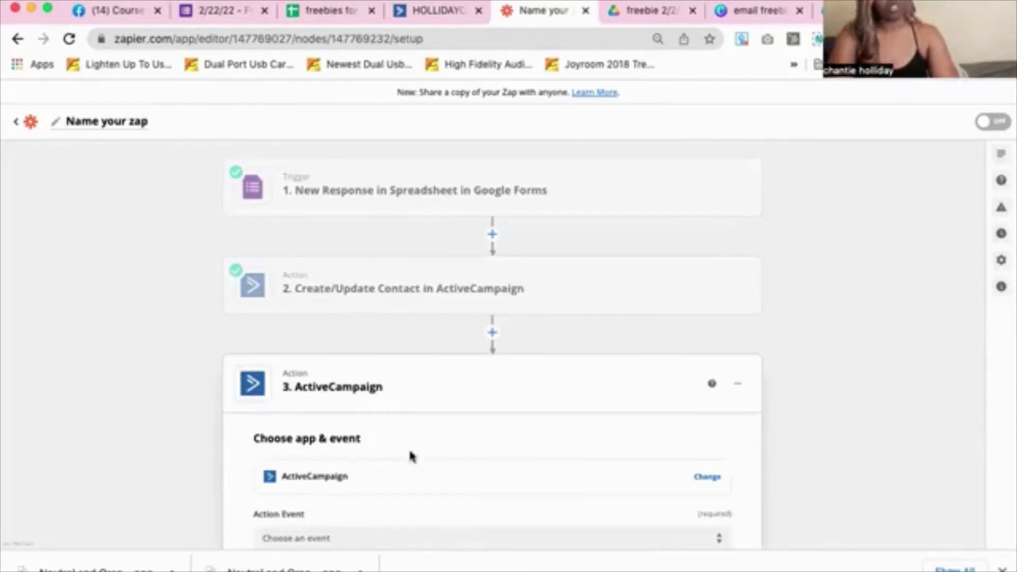
pyautogui.scroll(-2, 444, 434)
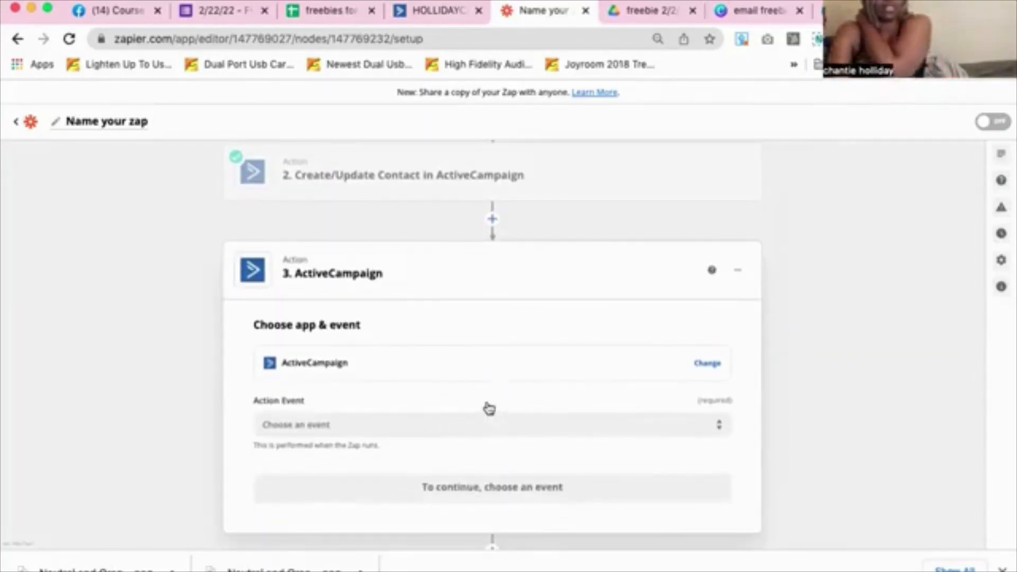
pyautogui.click(483, 425)
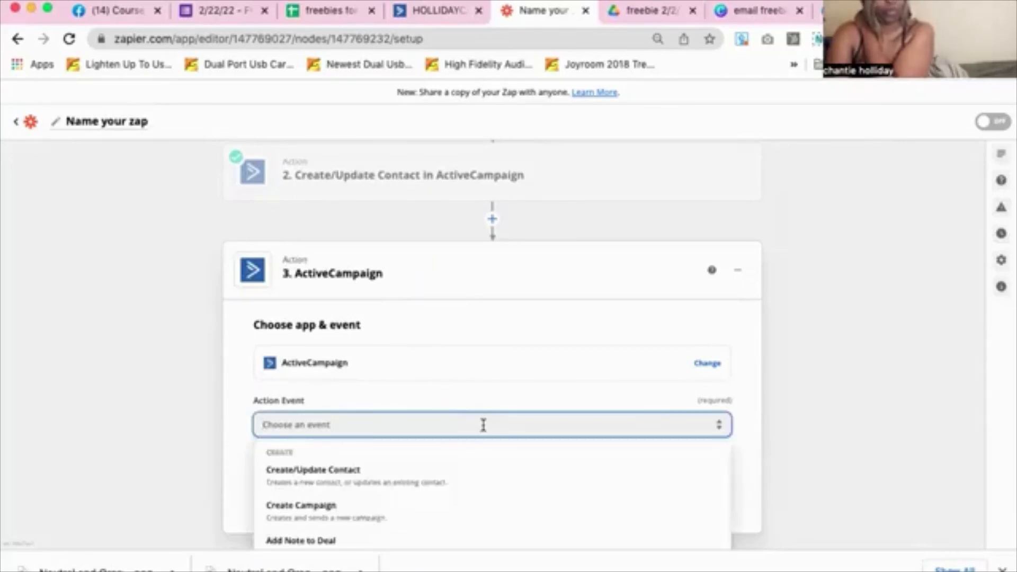
pyautogui.scroll(-2, 483, 426)
pyautogui.scroll(-3, 482, 429)
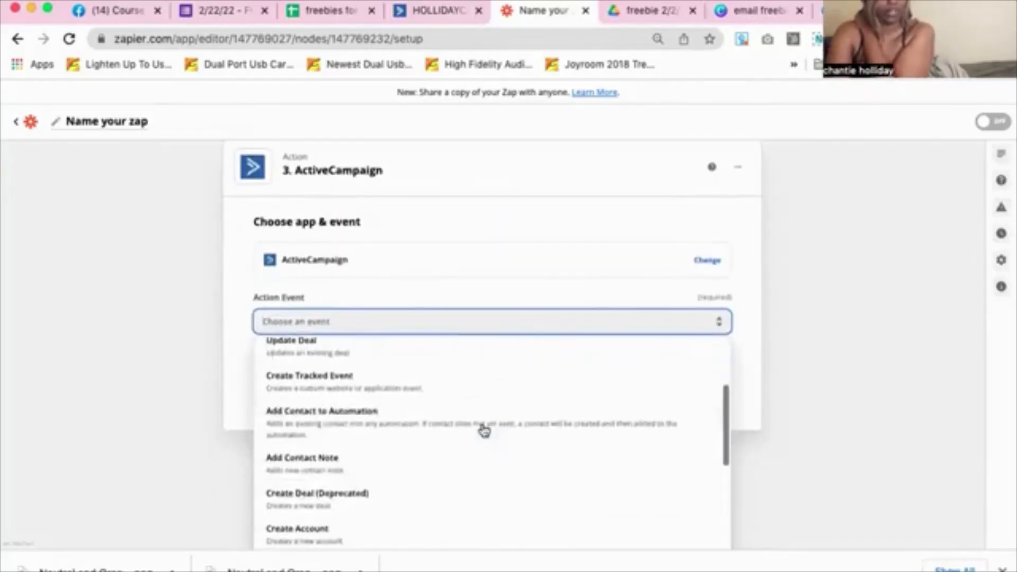
pyautogui.scroll(-5, 484, 430)
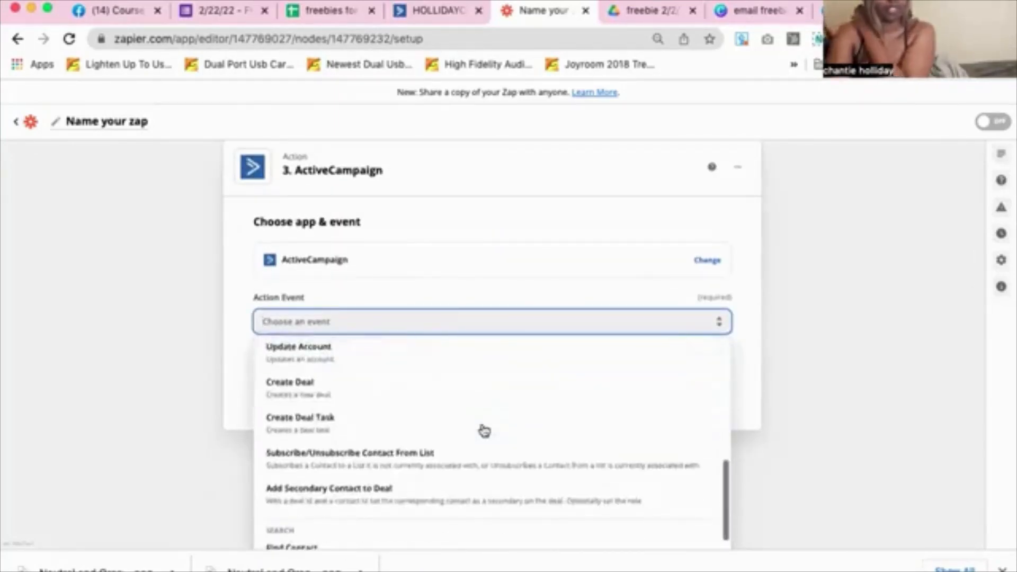
pyautogui.scroll(-4, 482, 428)
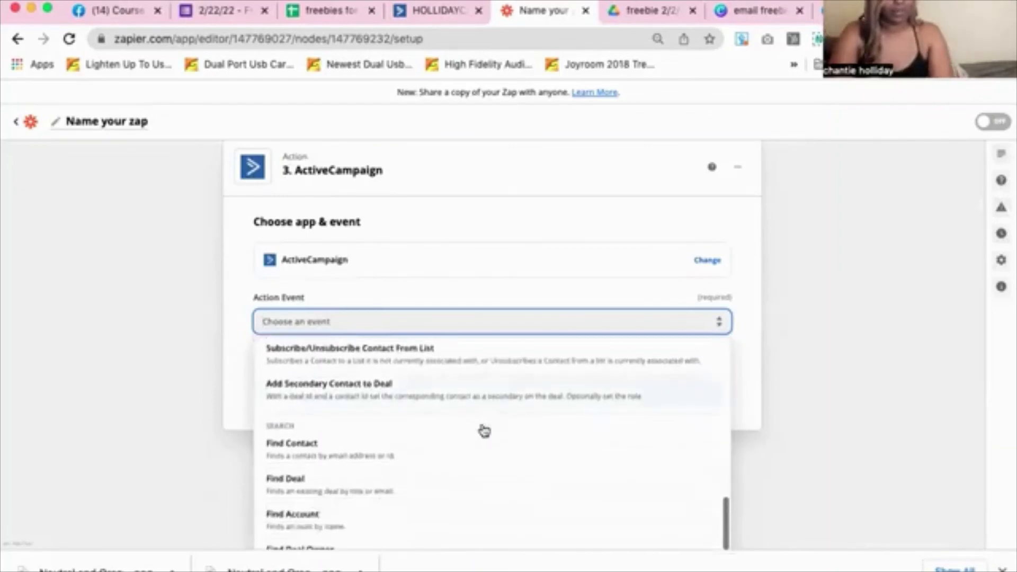
pyautogui.scroll(-1, 748, 348)
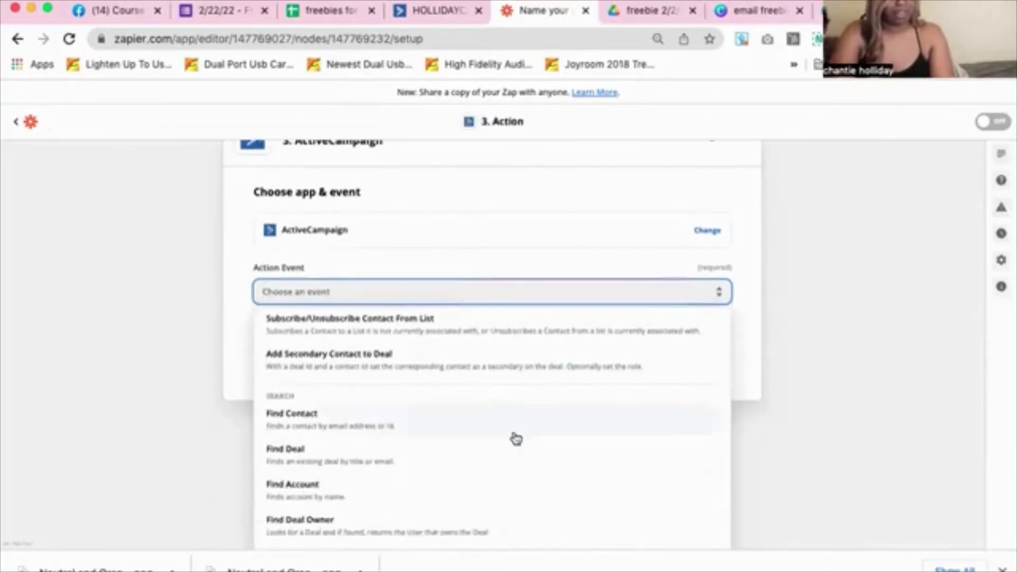
pyautogui.scroll(2, 516, 437)
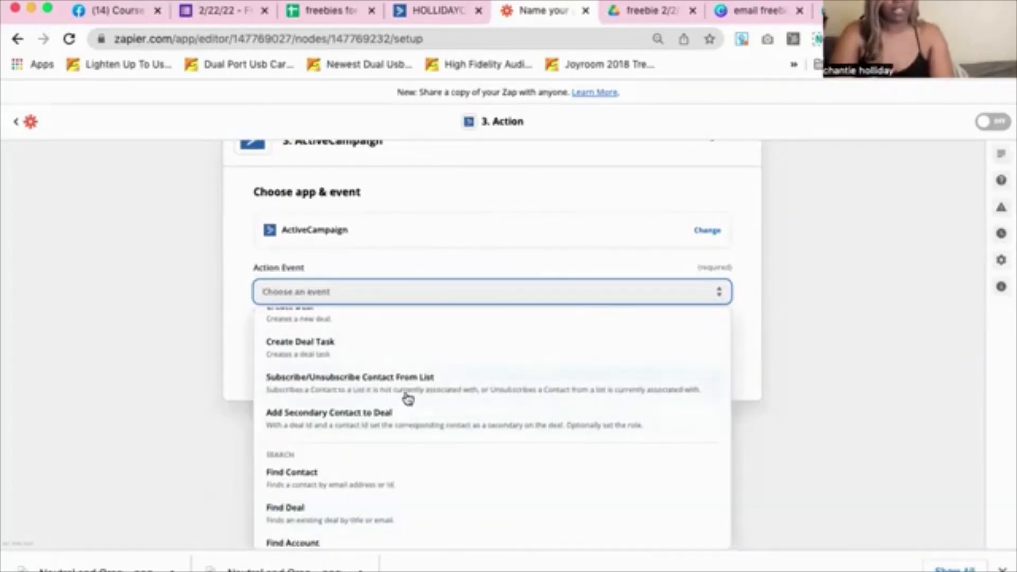
pyautogui.scroll(4, 408, 399)
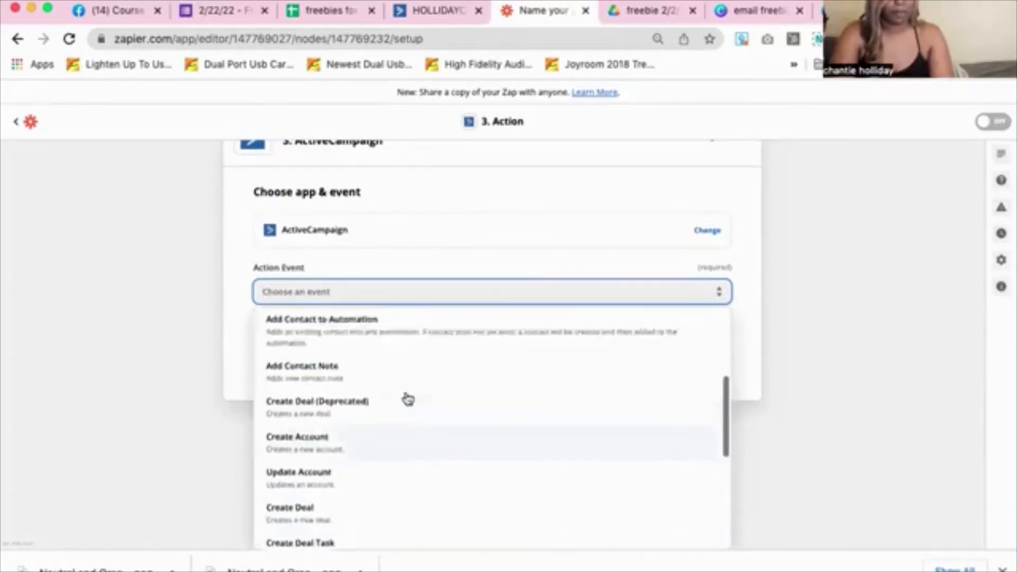
pyautogui.scroll(3, 408, 399)
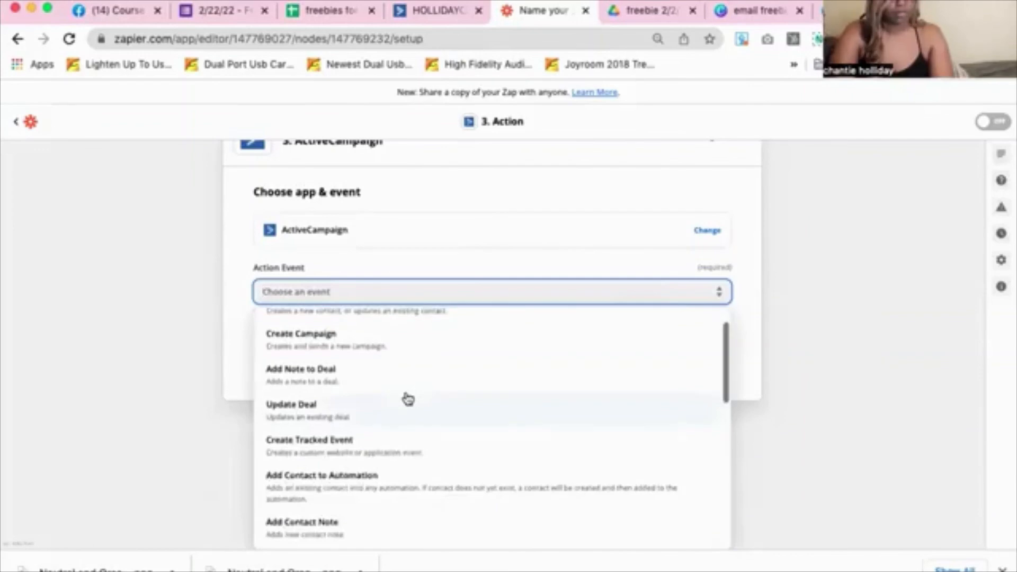
pyautogui.scroll(1, 408, 399)
pyautogui.scroll(-1, 373, 345)
pyautogui.scroll(-5, 373, 345)
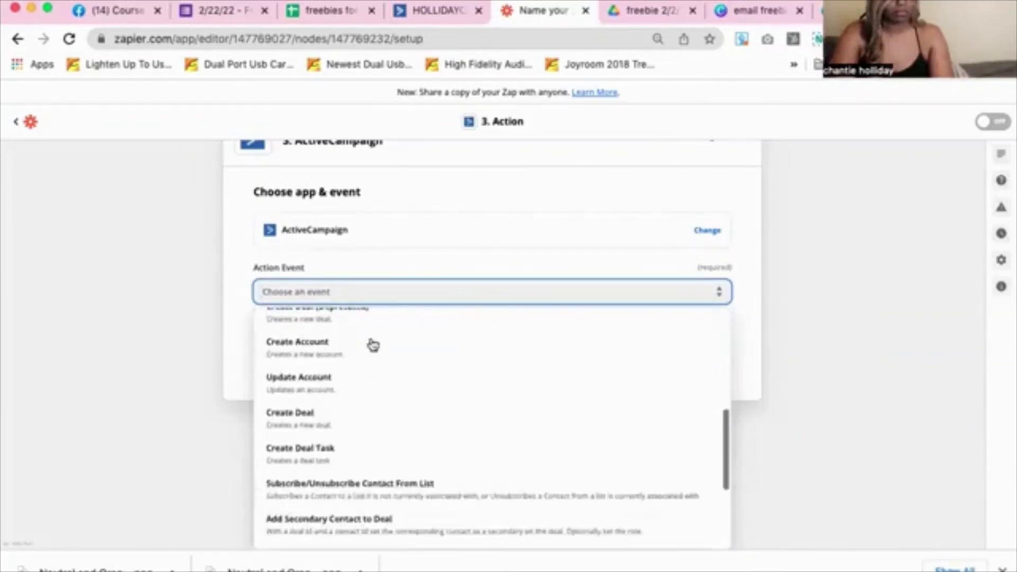
pyautogui.scroll(-5, 373, 344)
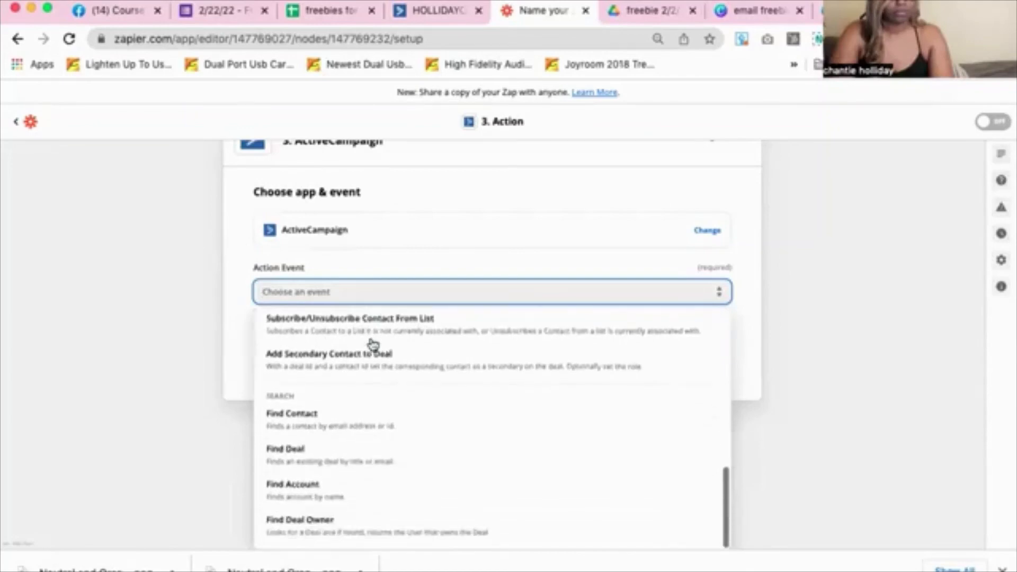
pyautogui.scroll(6, 372, 344)
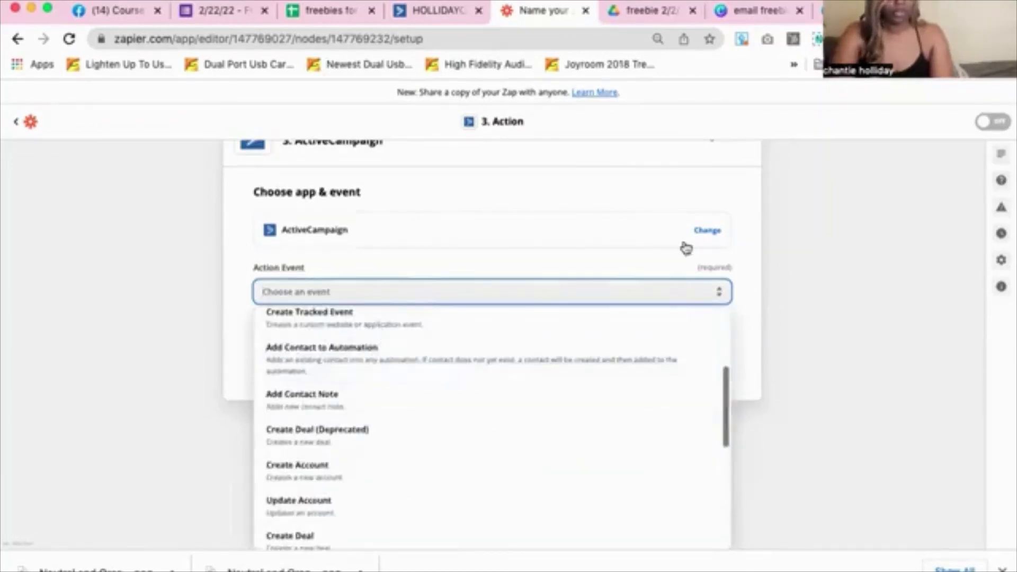
pyautogui.scroll(5, 684, 244)
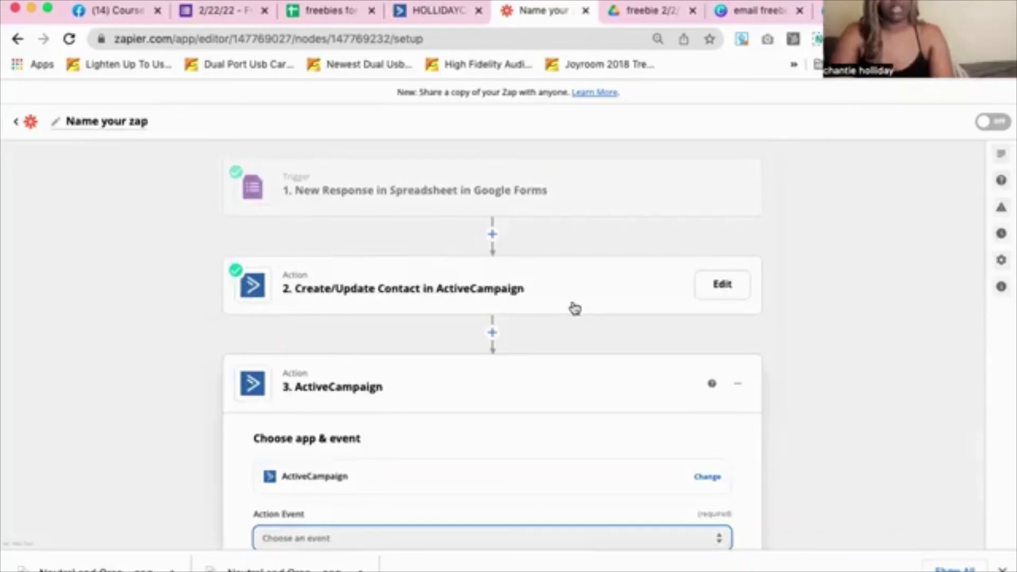
pyautogui.scroll(-5, 653, 405)
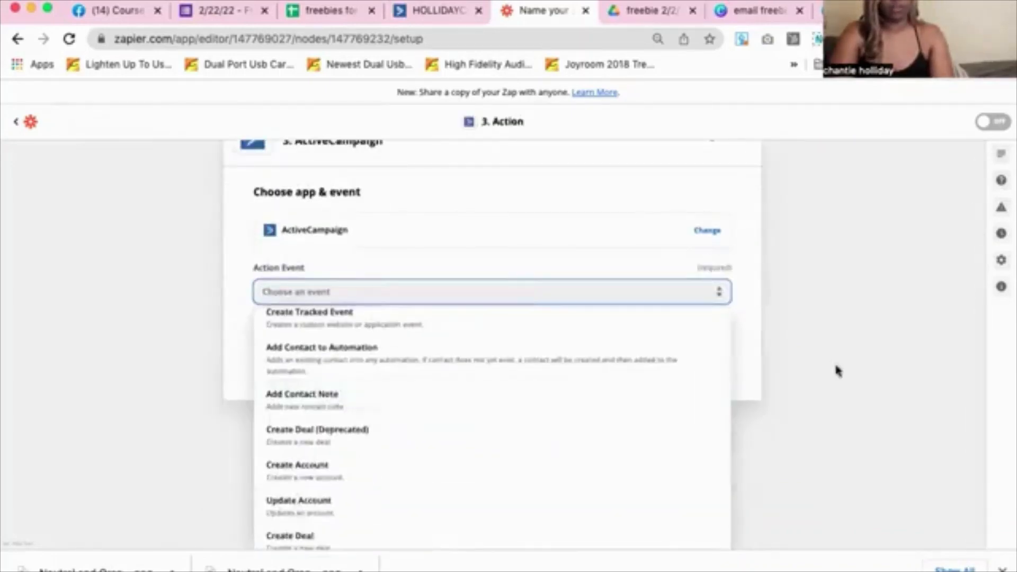
pyautogui.click(835, 367)
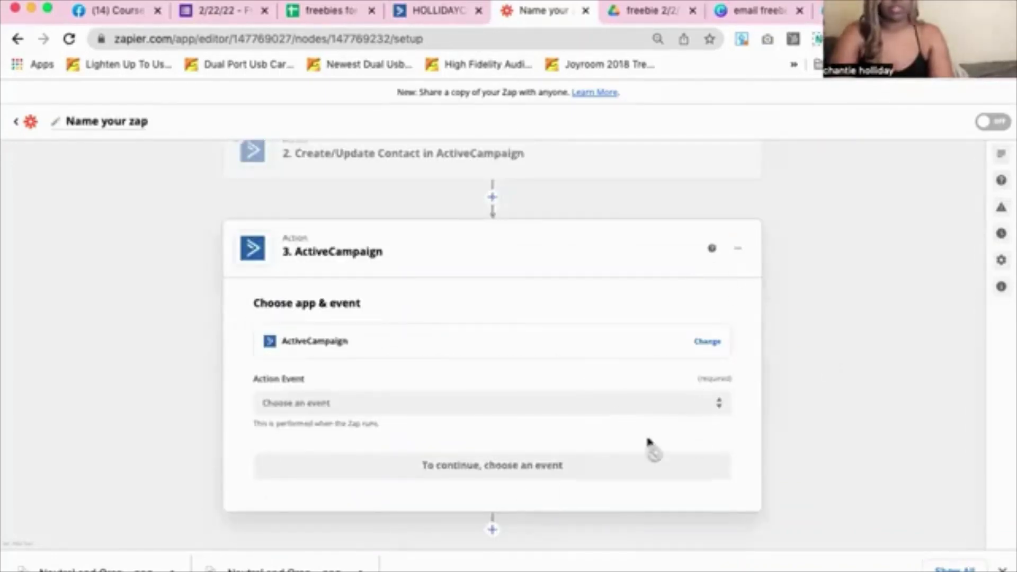
# Delete the unfinished third ActiveCampaign step from the zap
pyautogui.click(736, 248)
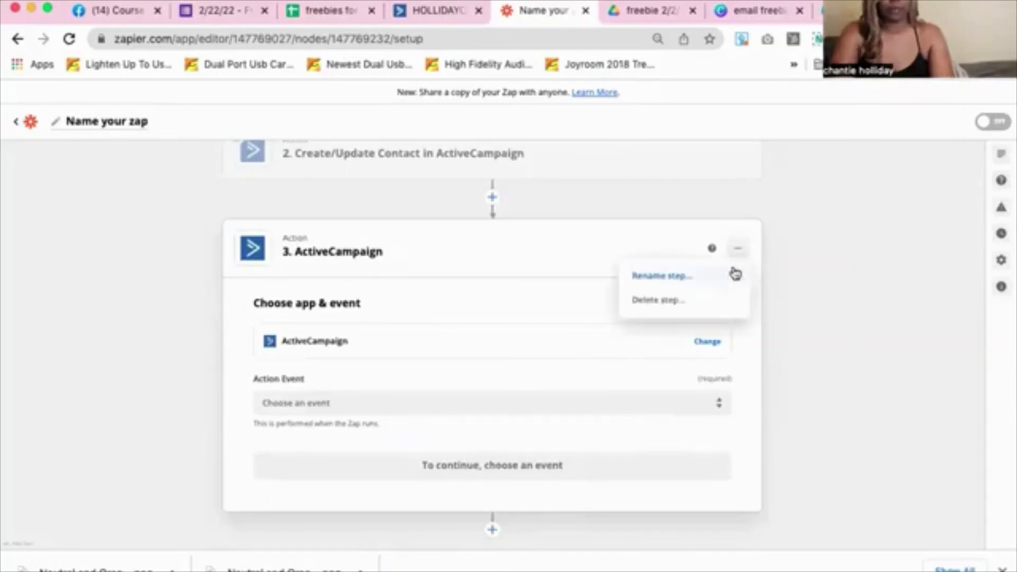
pyautogui.click(692, 303)
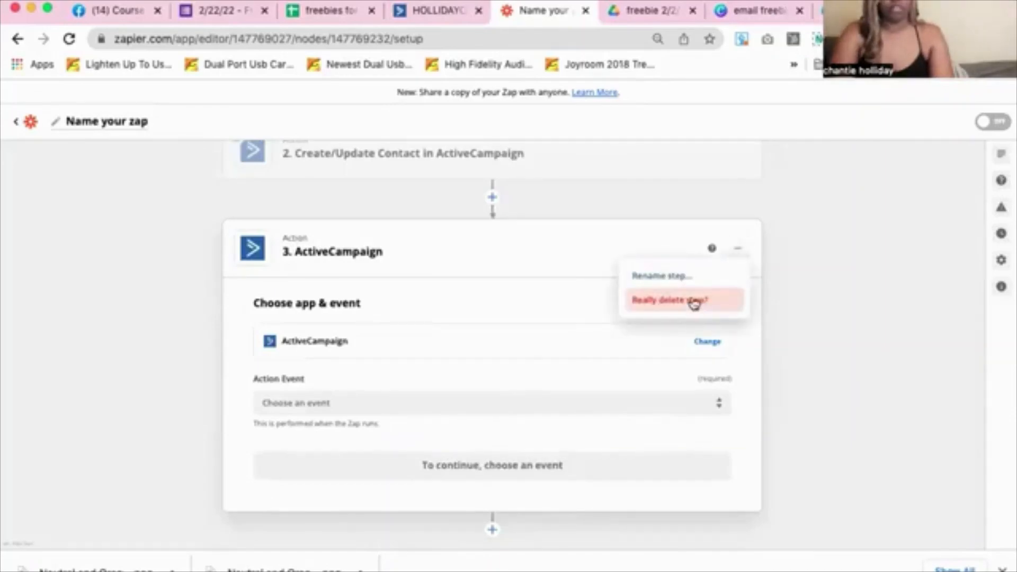
pyautogui.click(664, 299)
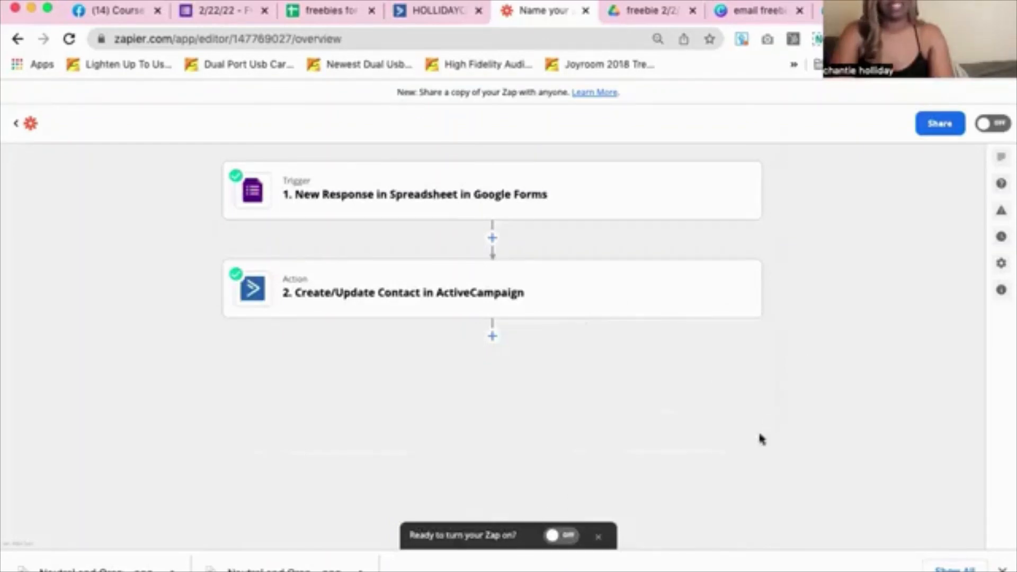
# Turn the zap on, go to My Zaps, and return to the ActiveCampaign automation
pyautogui.click(555, 536)
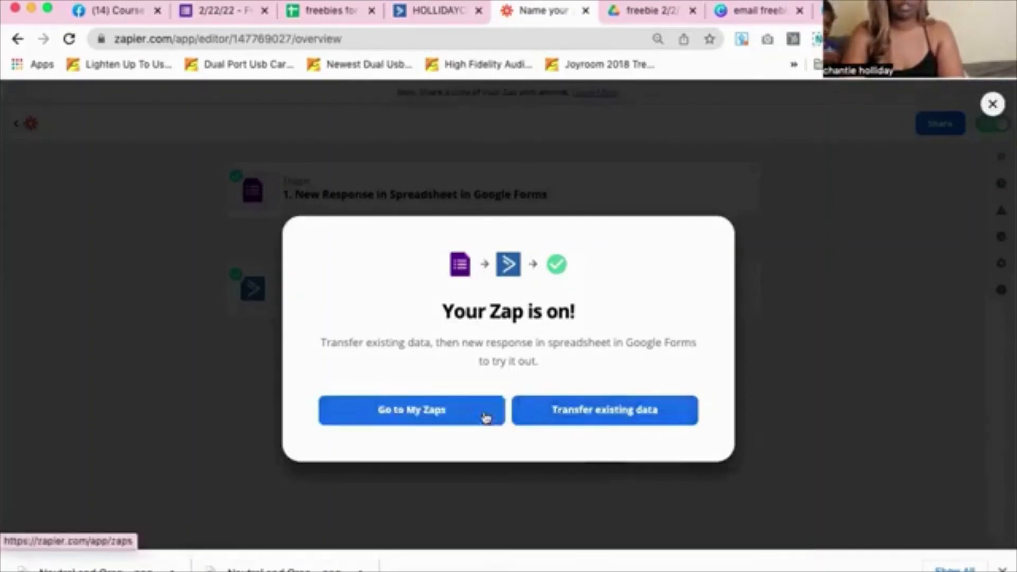
pyautogui.click(434, 415)
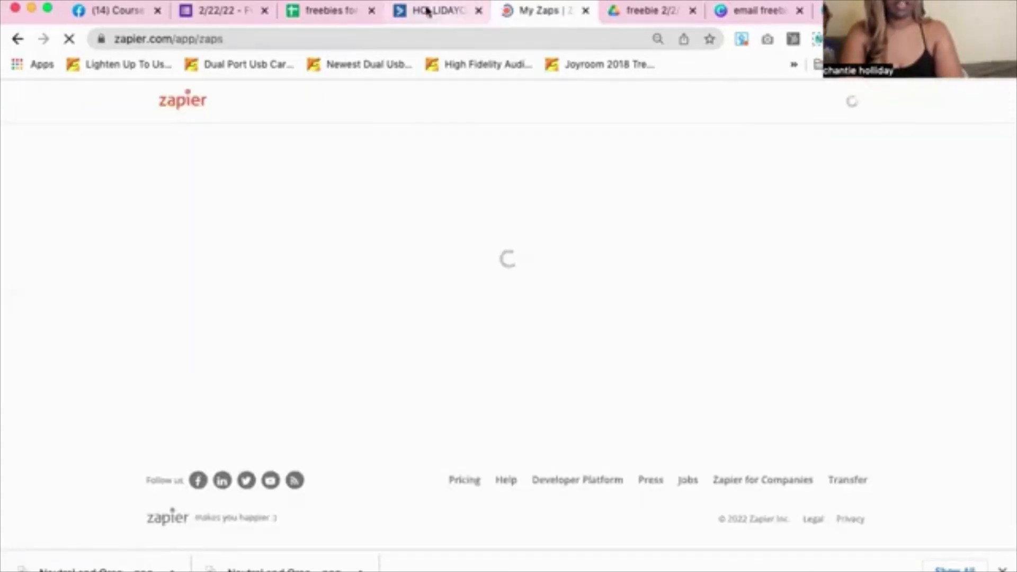
pyautogui.click(428, 10)
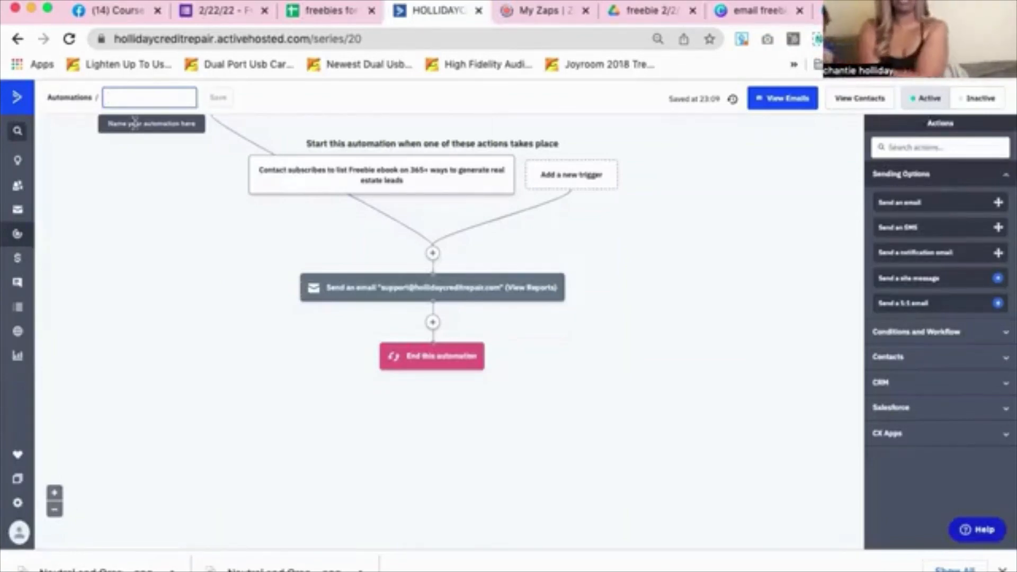
# Copy the Freebie ebook form's shortened forms.gle share link from the Send dialog
pyautogui.click(215, 16)
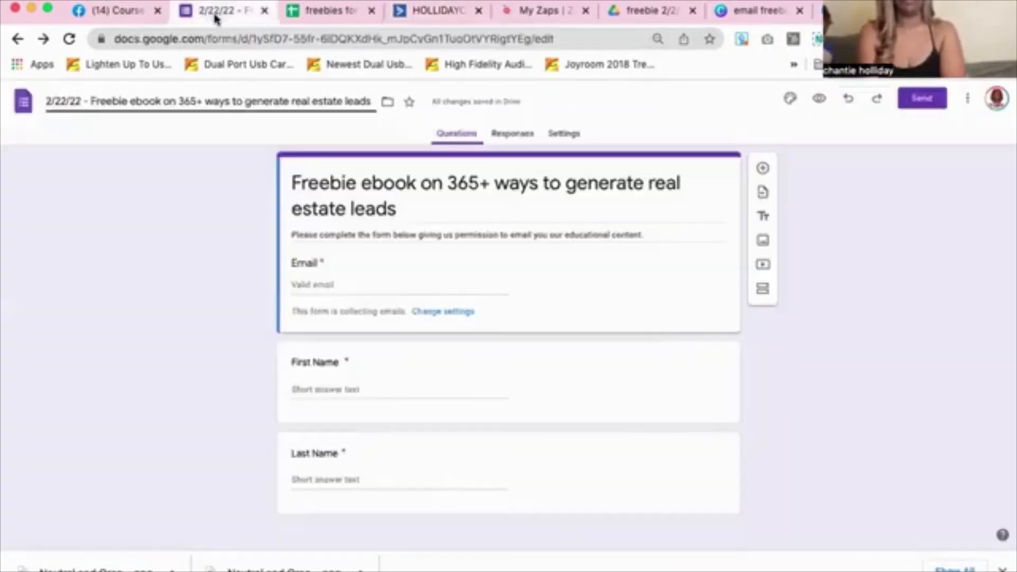
pyautogui.click(904, 99)
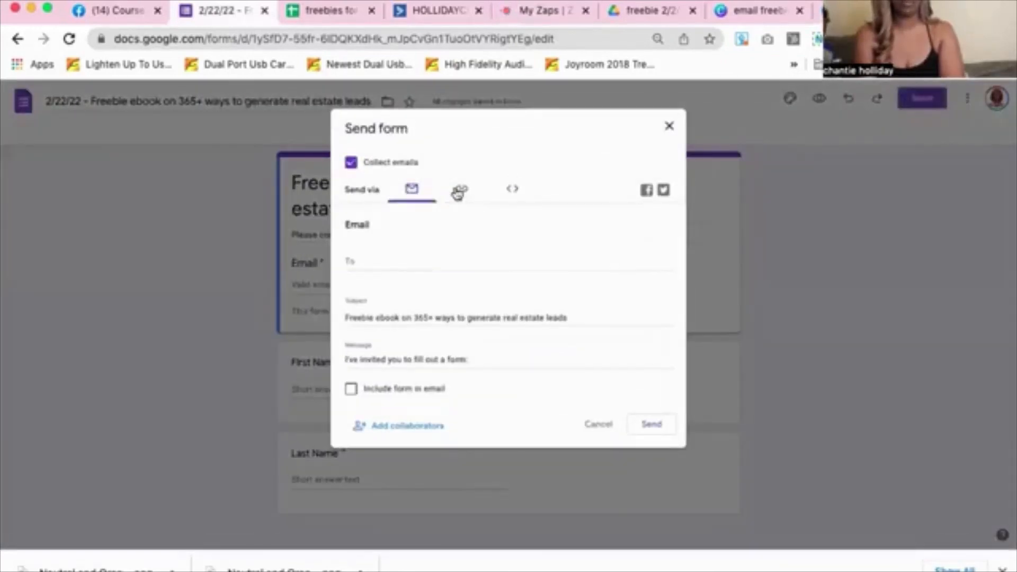
pyautogui.click(458, 192)
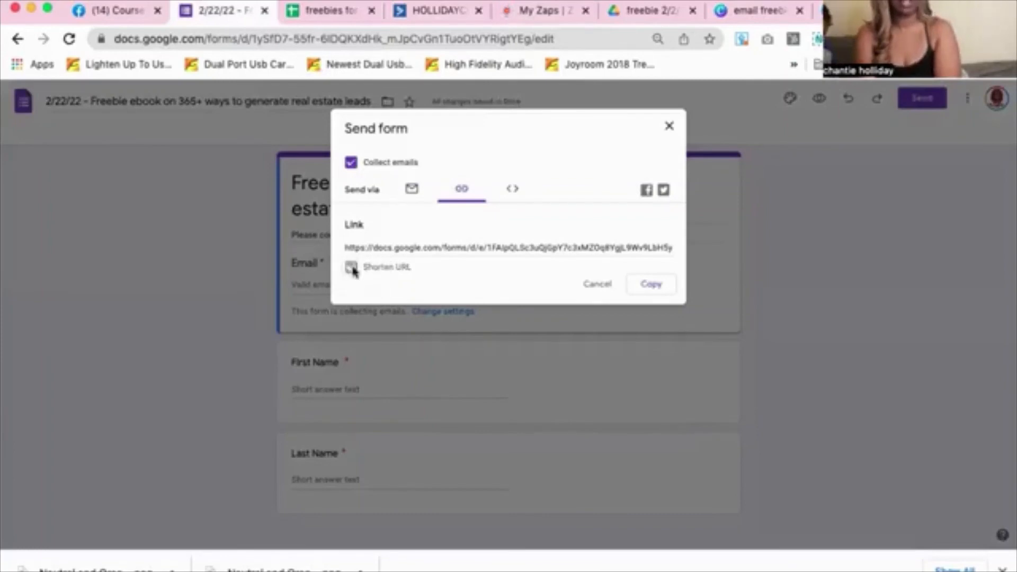
pyautogui.click(369, 272)
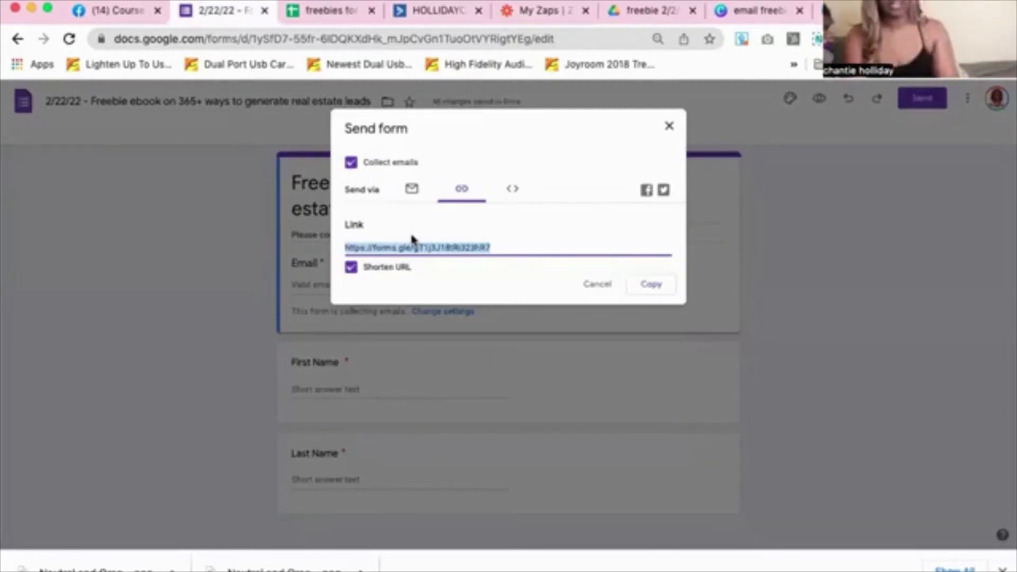
pyautogui.click(657, 284)
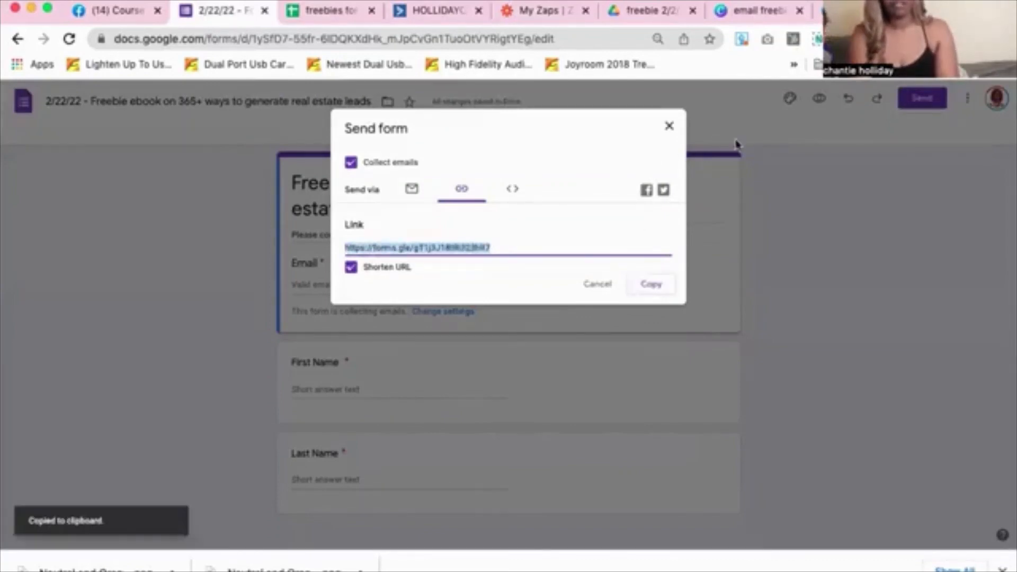